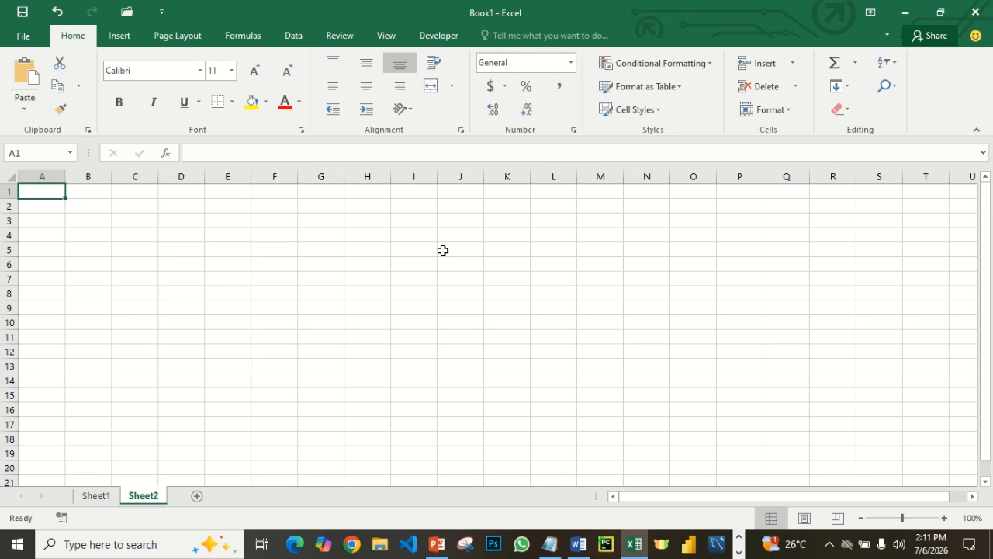
- Rename the Sheet2 worksheet as income
click(96, 496)
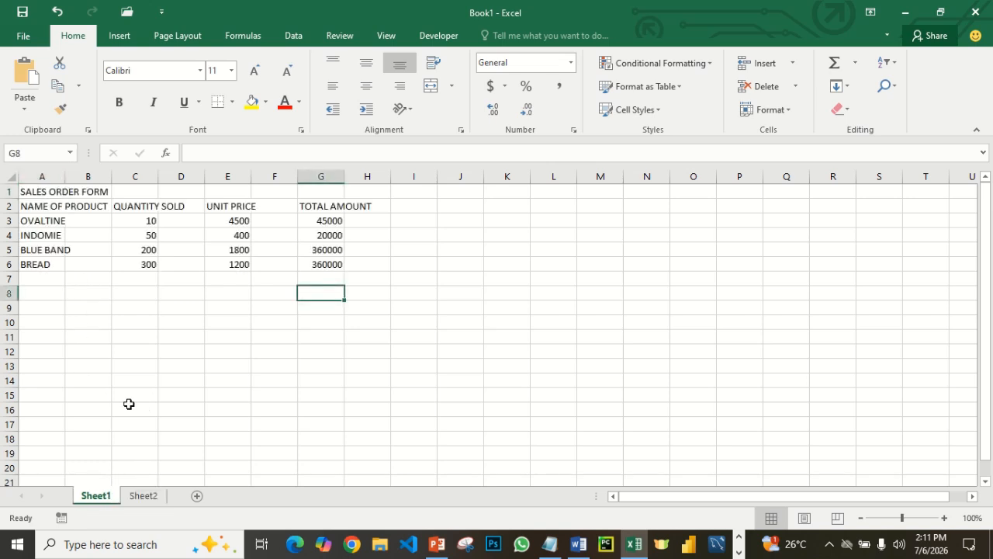
click(138, 495)
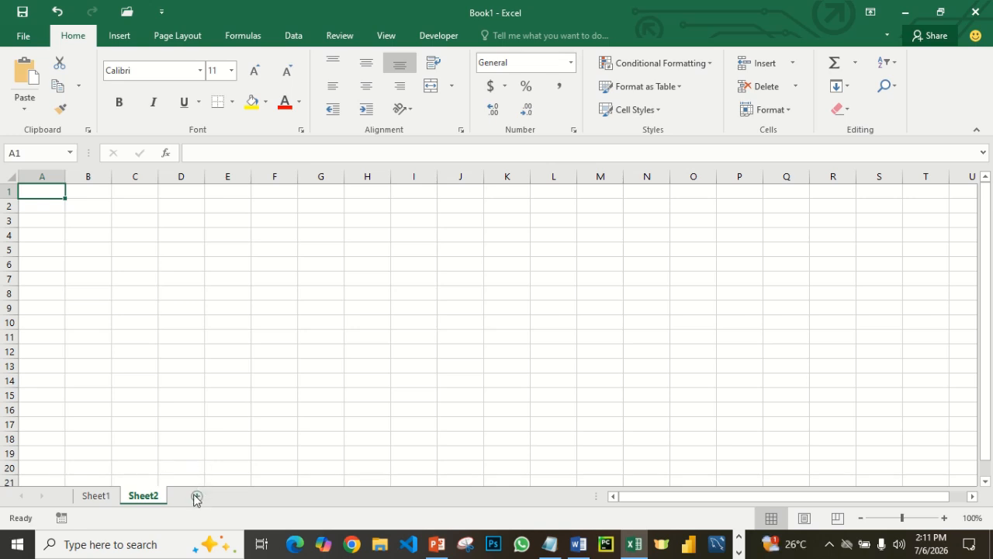
right_click(147, 497)
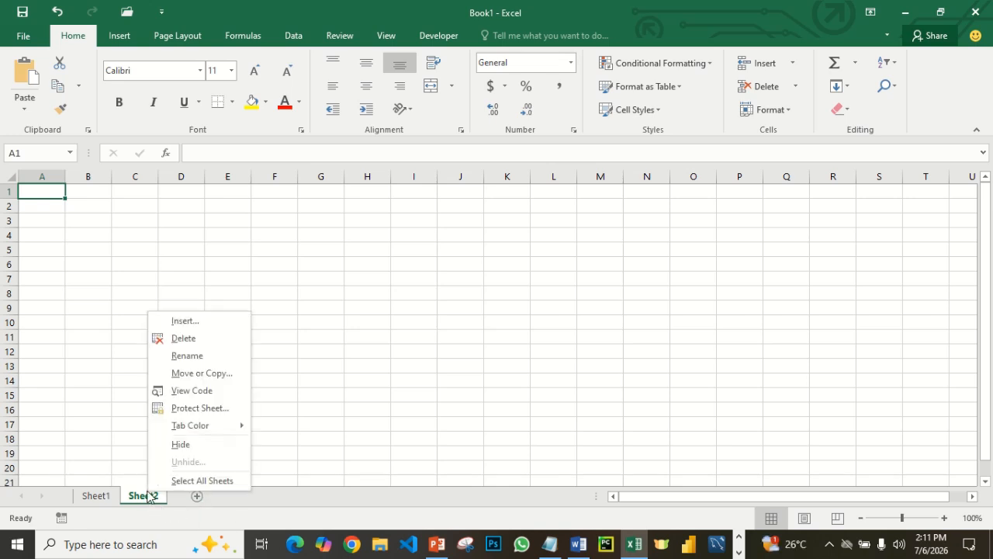
click(197, 357)
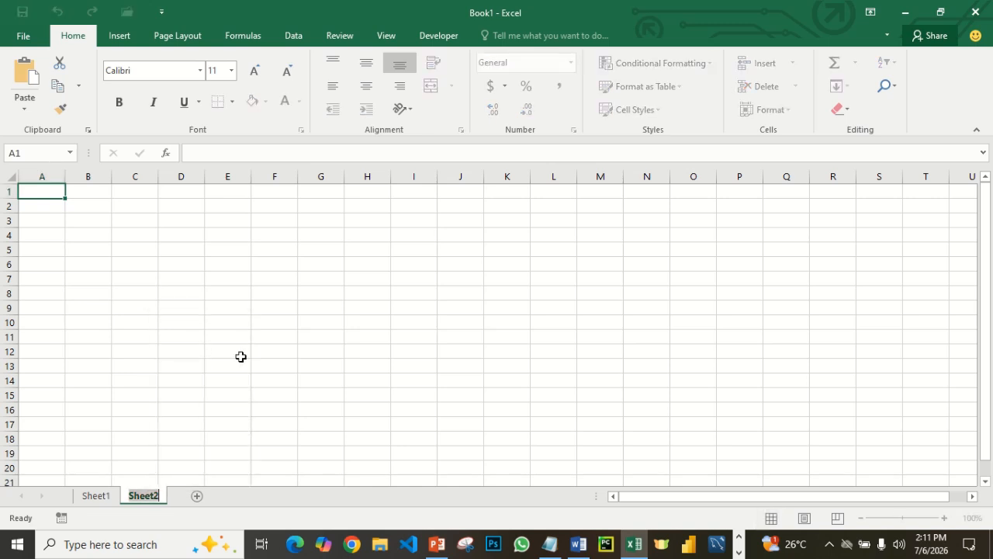
text(incom)
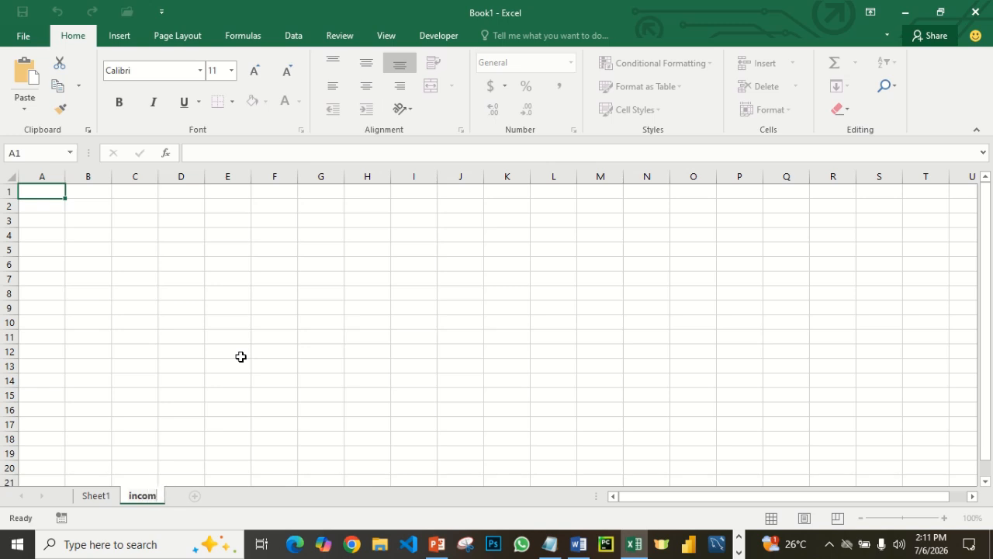
text(e)
key(Return)
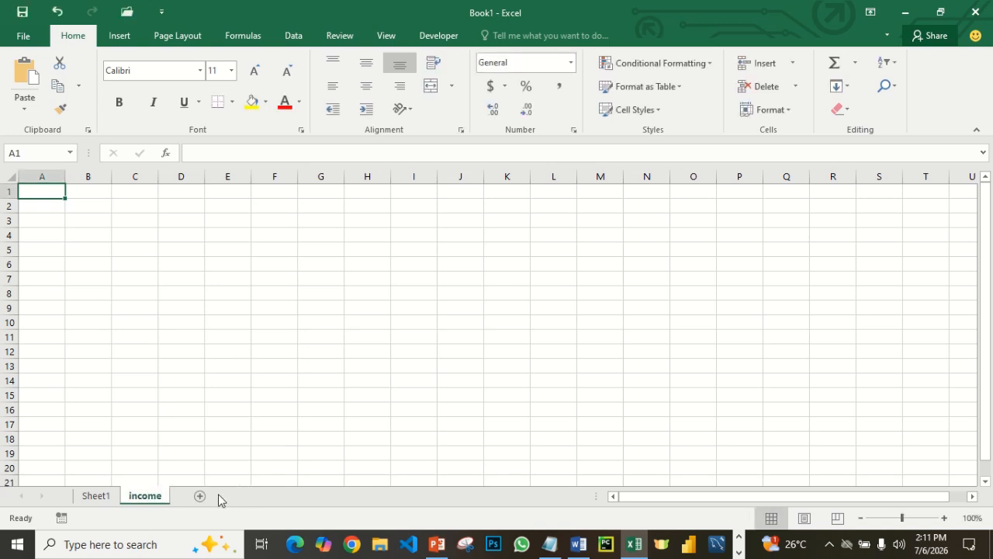
- Add a new worksheet after income and name it expenditures
click(198, 495)
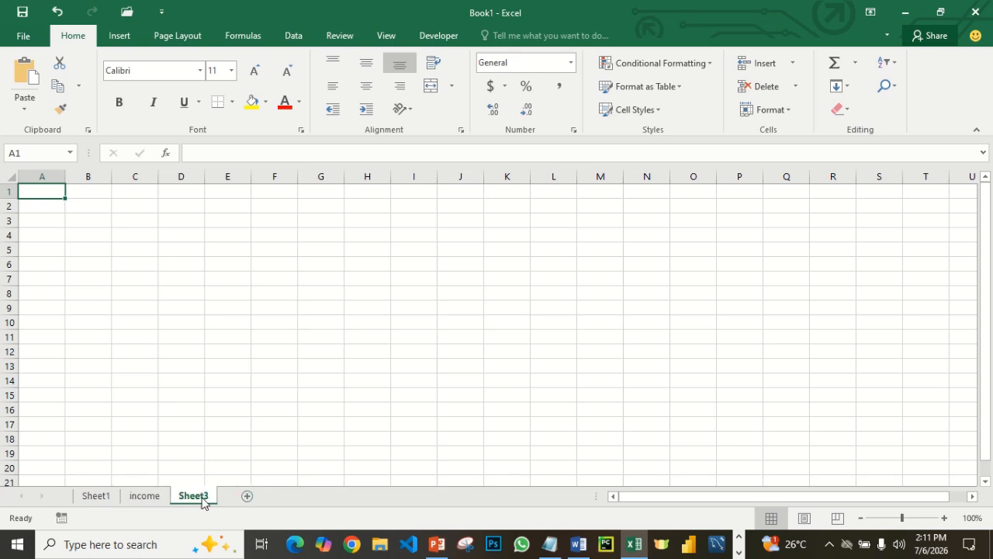
right_click(204, 501)
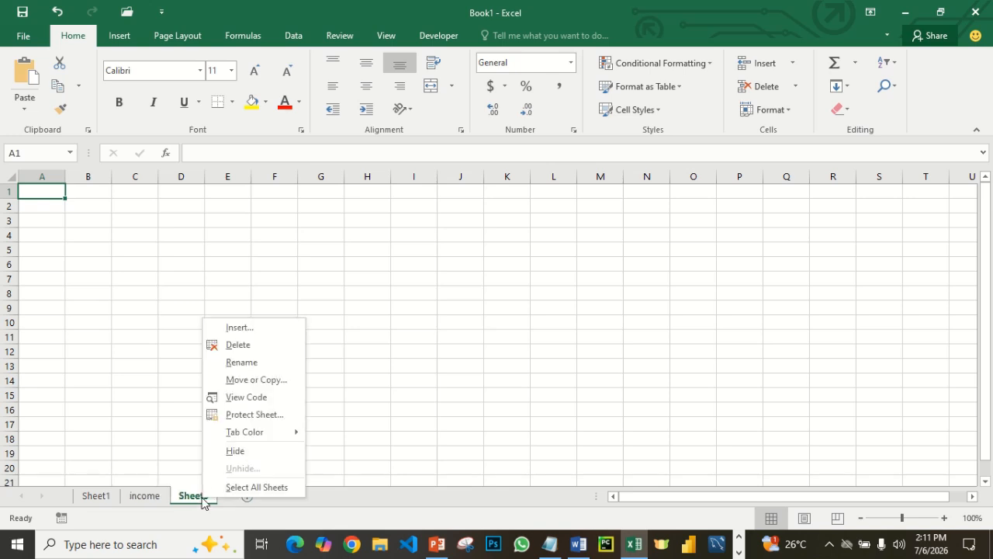
click(252, 367)
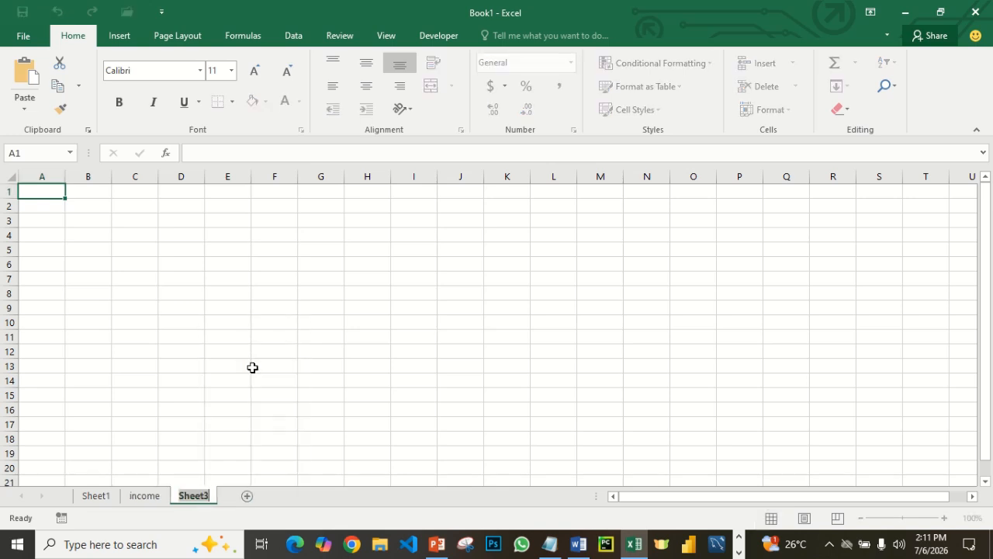
text(expe)
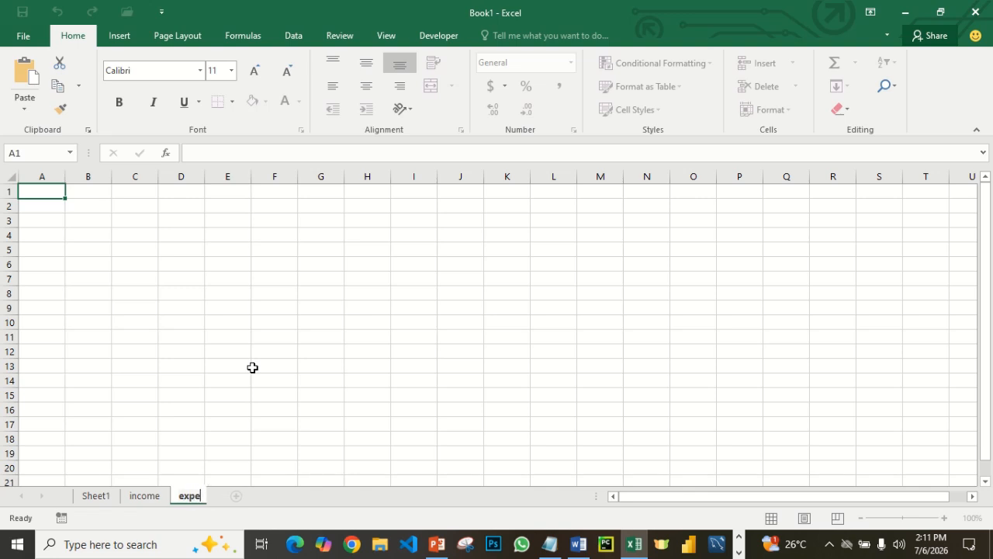
text(nditures)
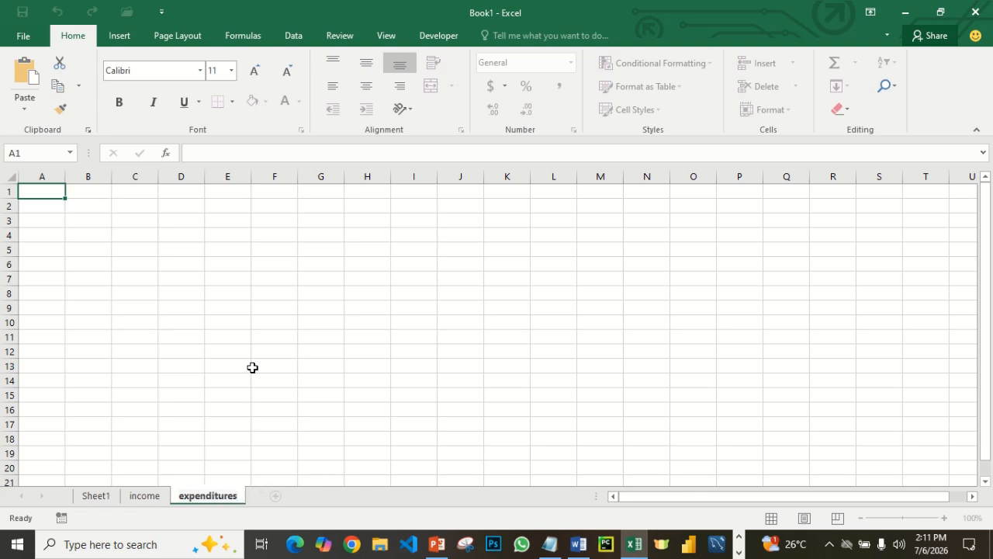
key(Return)
click(147, 498)
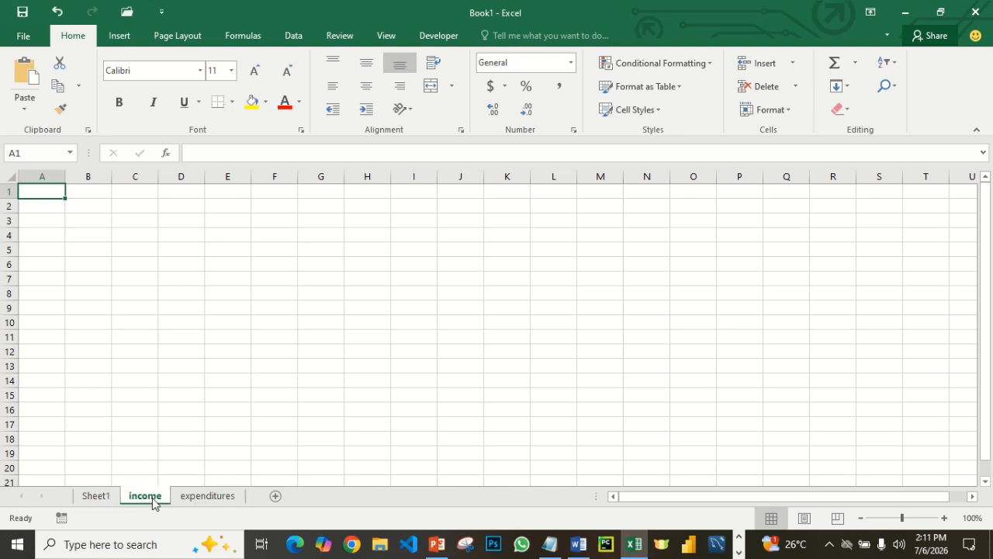
right_click(152, 499)
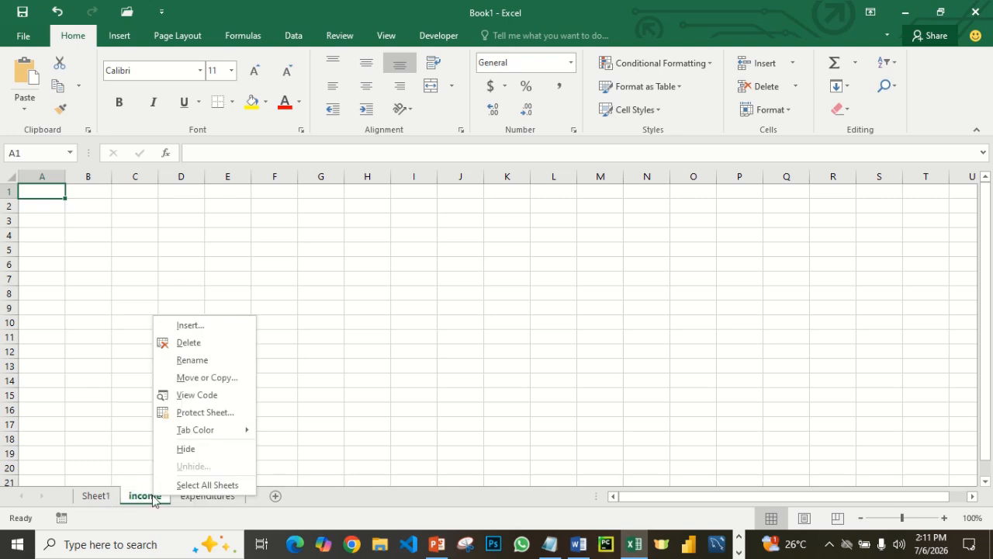
click(206, 503)
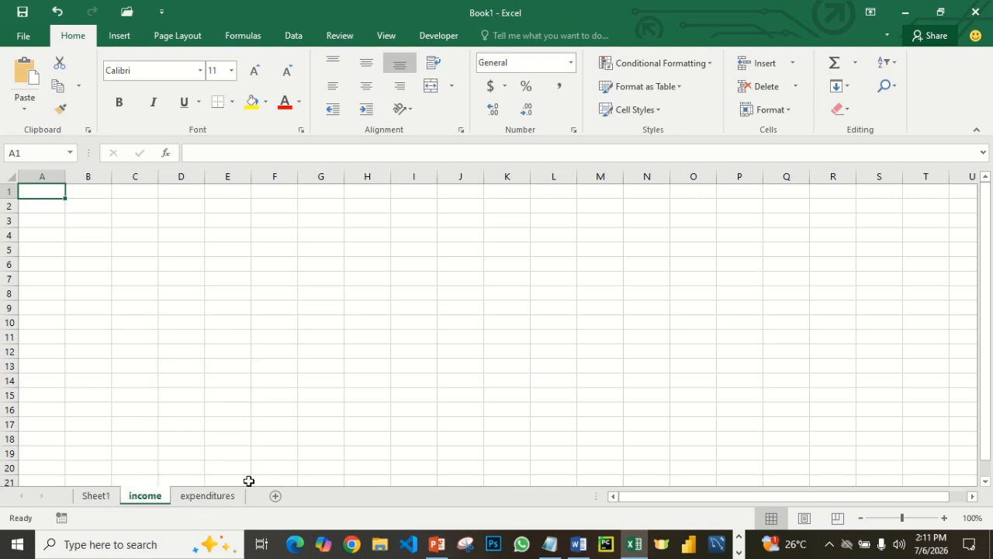
click(225, 500)
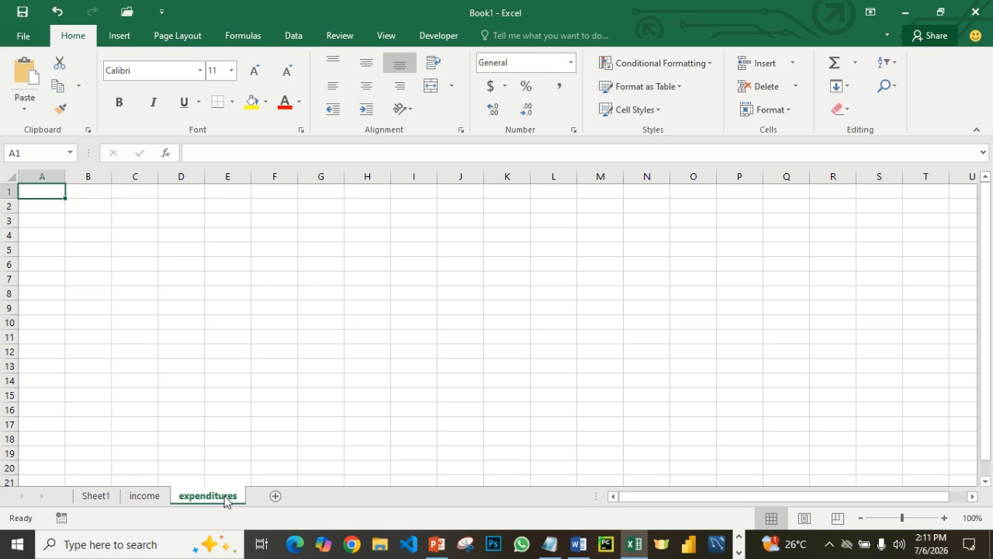
- Add another worksheet after expenditures and name it report_dashboard
click(275, 497)
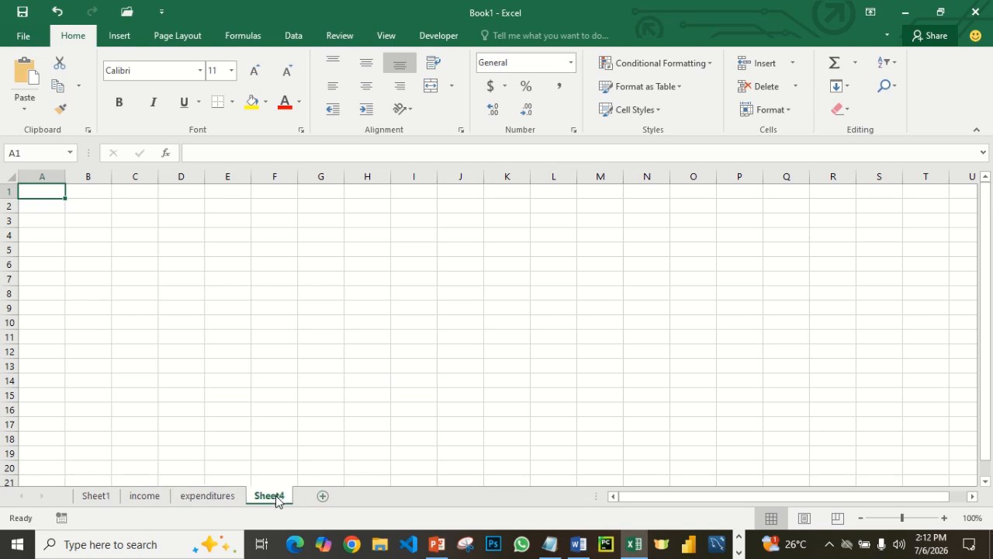
right_click(278, 500)
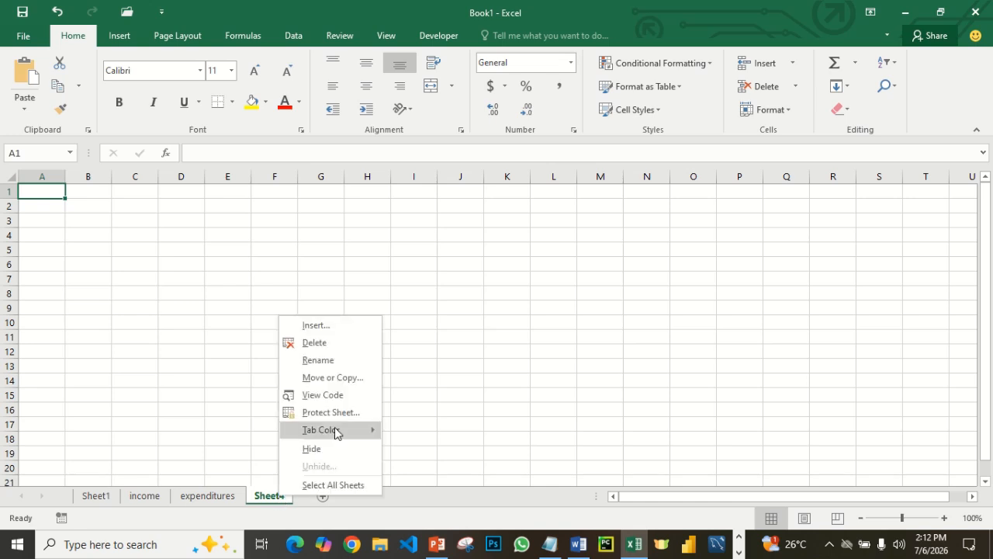
click(335, 365)
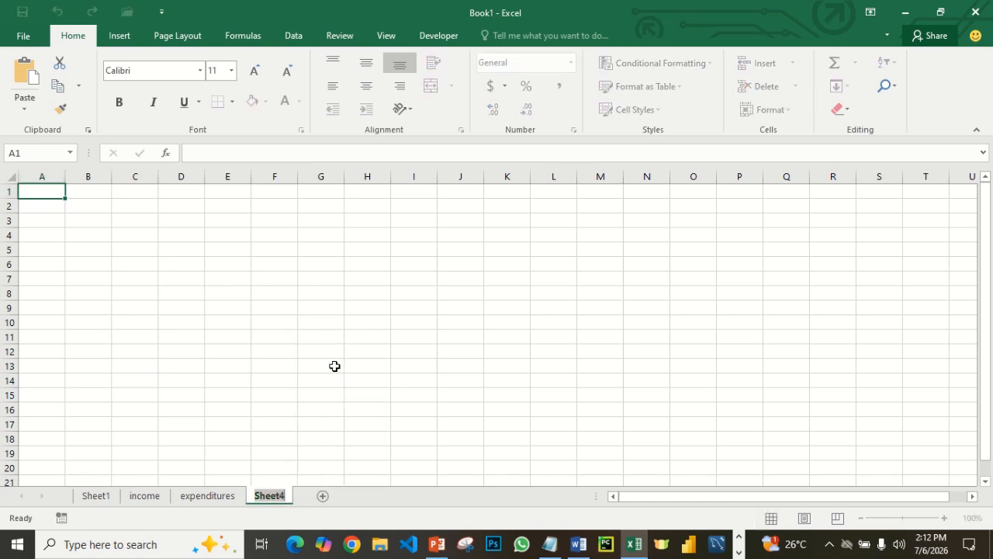
text(report_dash)
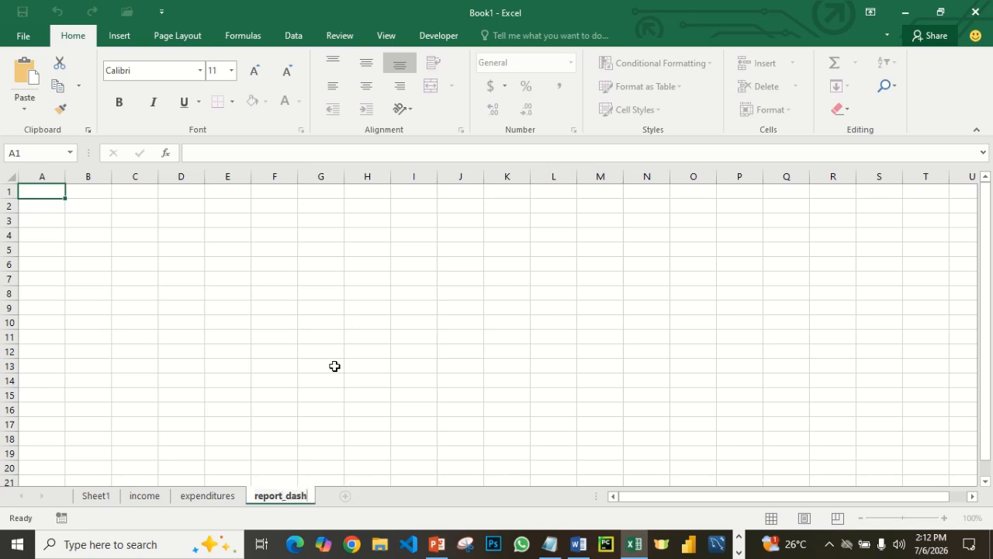
text(board)
key(Return)
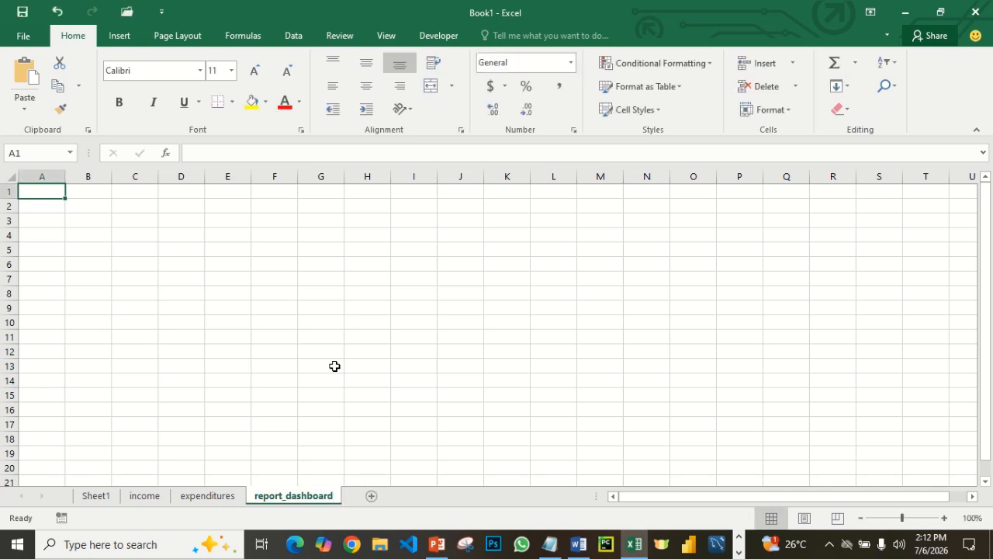
- On the income sheet, enter the column header DATE in cell A1
click(152, 497)
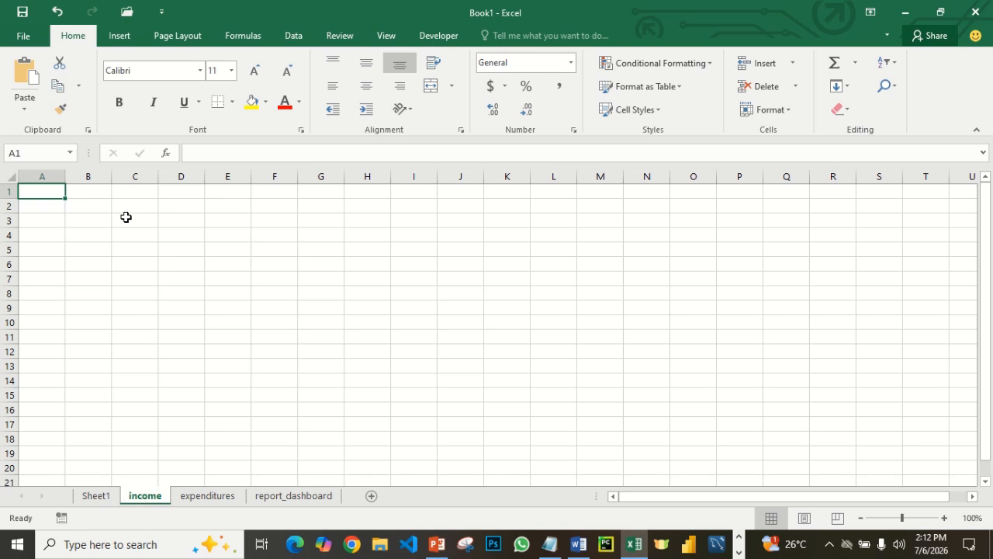
text(Da)
key(BackSpace)
key(BackSpace)
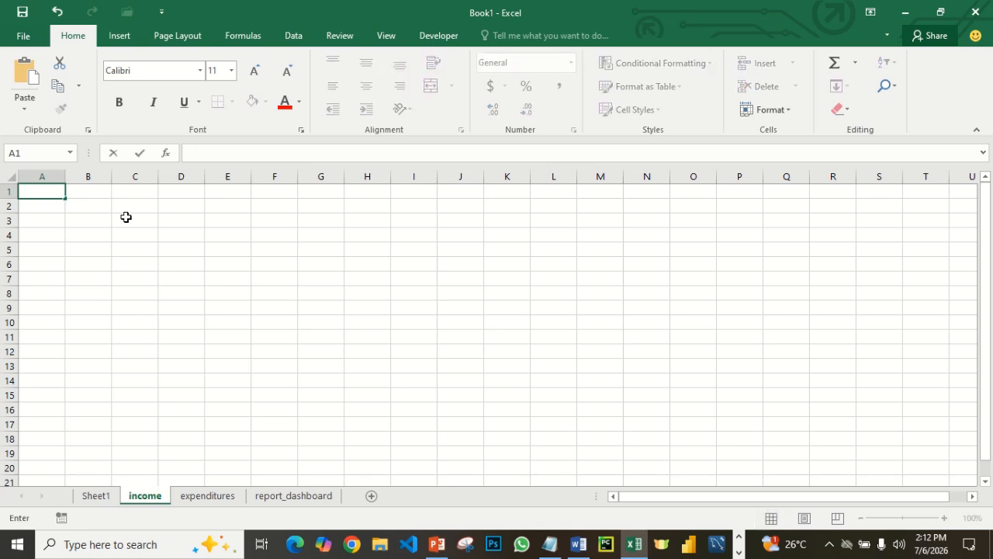
text(DATE)
- Enter the column header SOURCE OF INCOME in cell B1
click(89, 191)
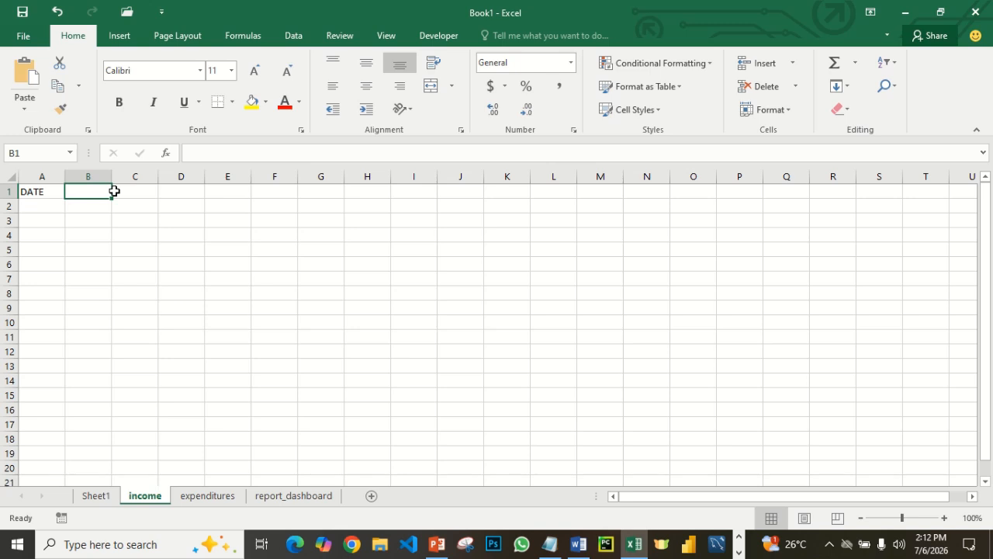
text(SOURCE)
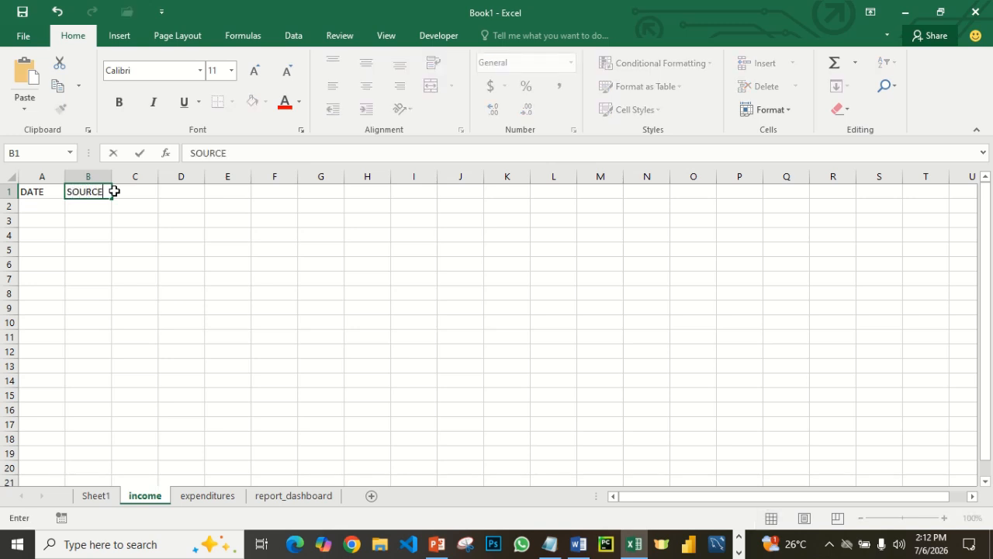
text( OF INCOMR)
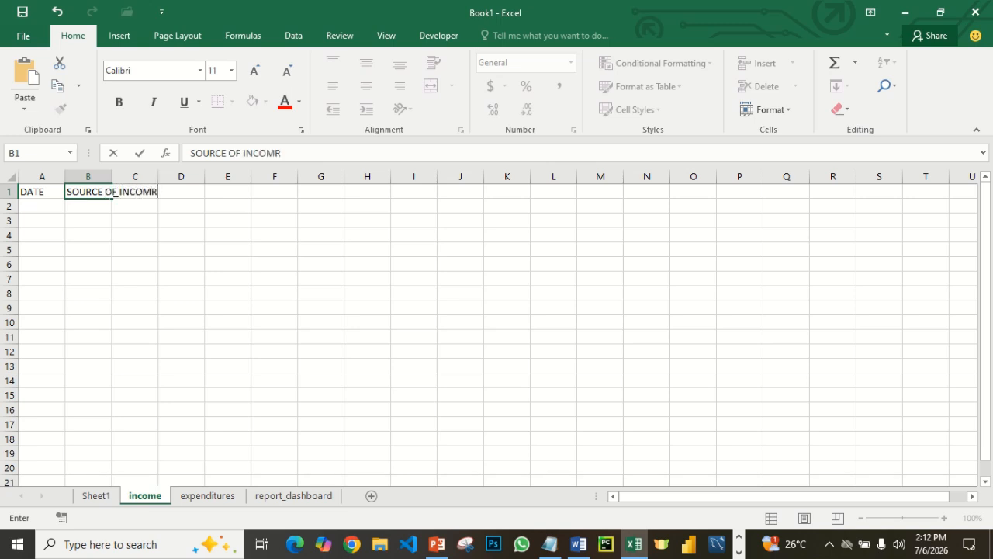
key(BackSpace)
text(E)
click(188, 250)
- Enter the column header AMOUNT in cell C1 and autofit the width of column B to its header
click(139, 194)
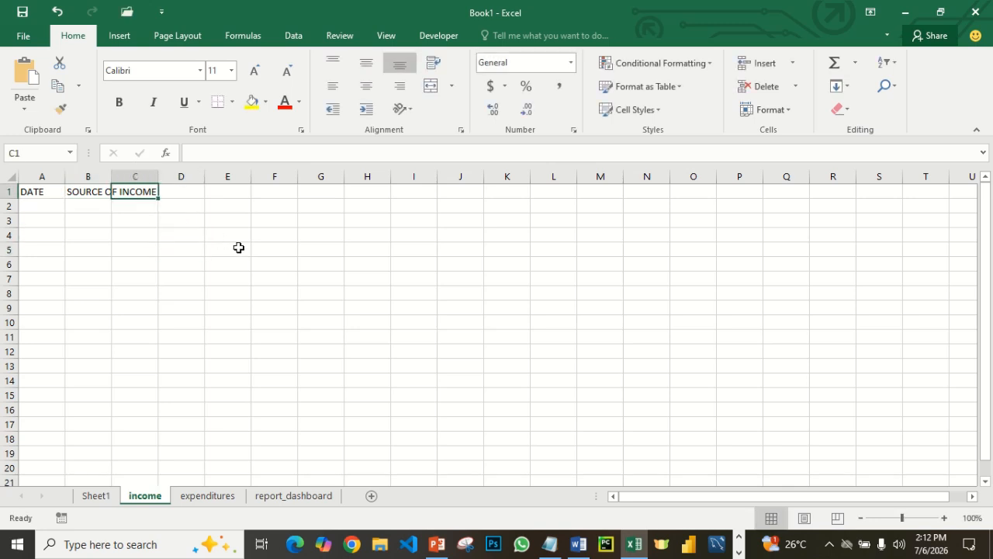
text(AMOUN)
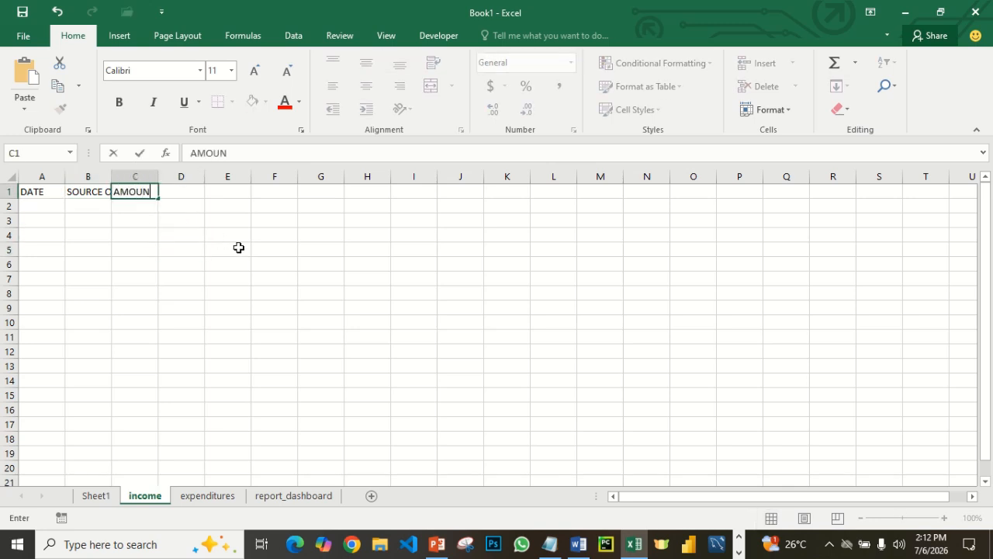
text(T)
click(277, 279)
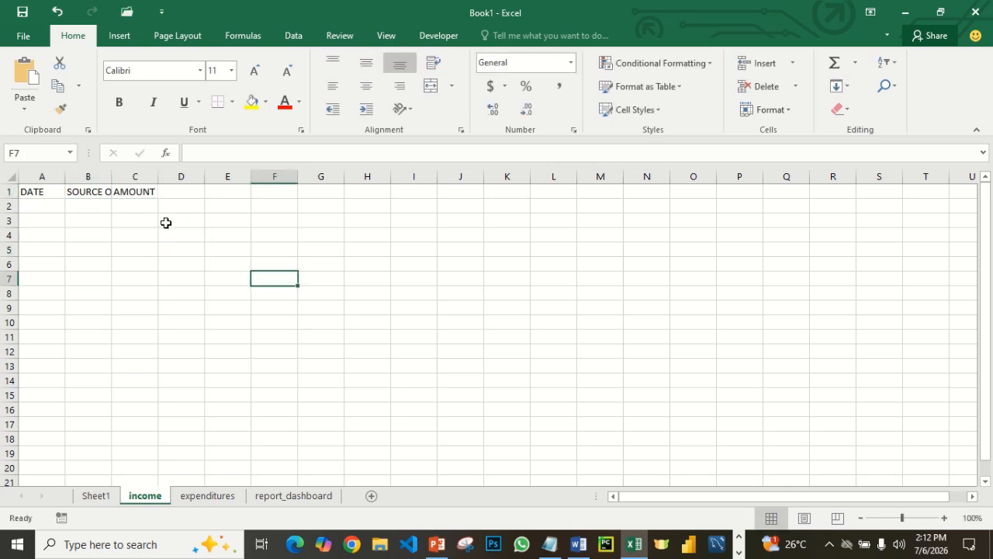
double_click(112, 177)
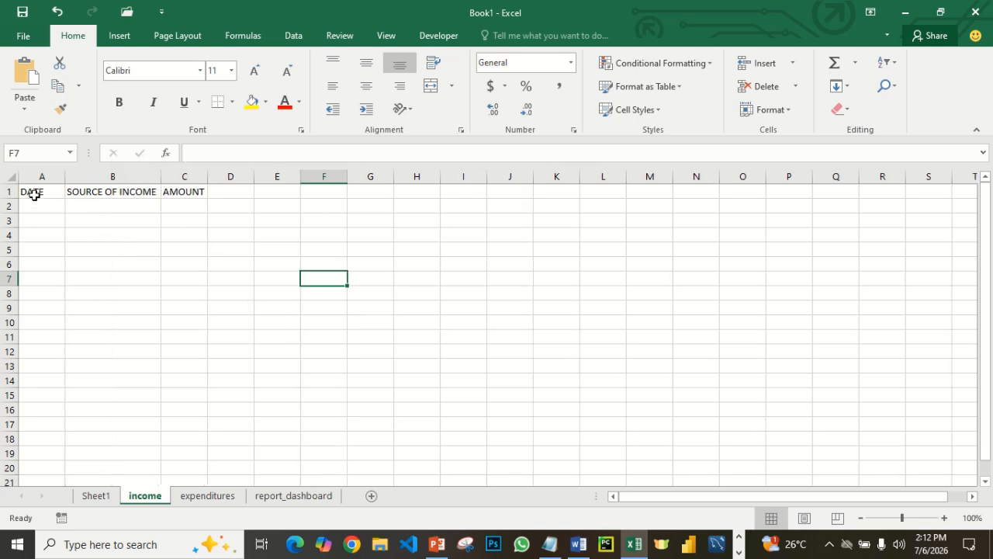
- Insert an entire blank row above the header row of the income sheet
drag(34, 195, 186, 190)
click(139, 216)
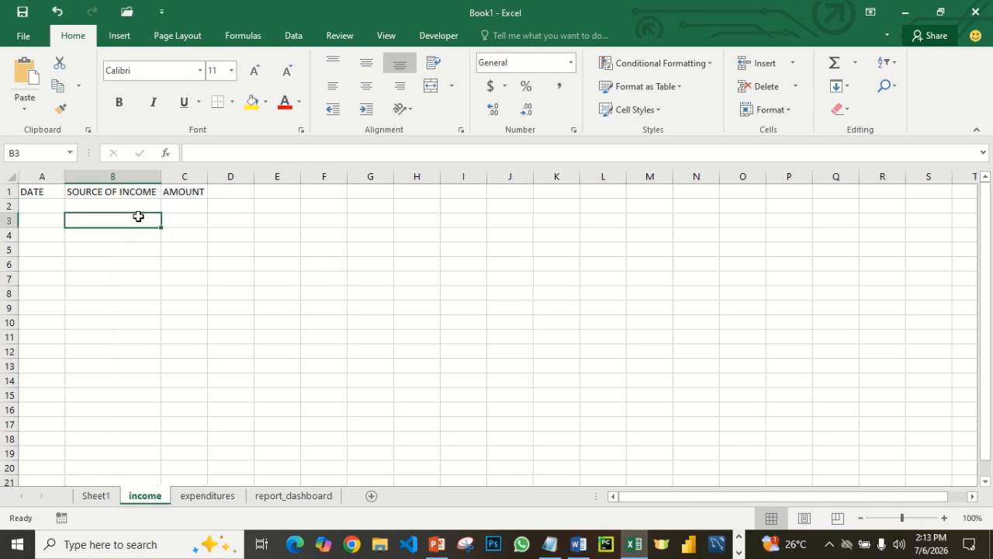
click(39, 189)
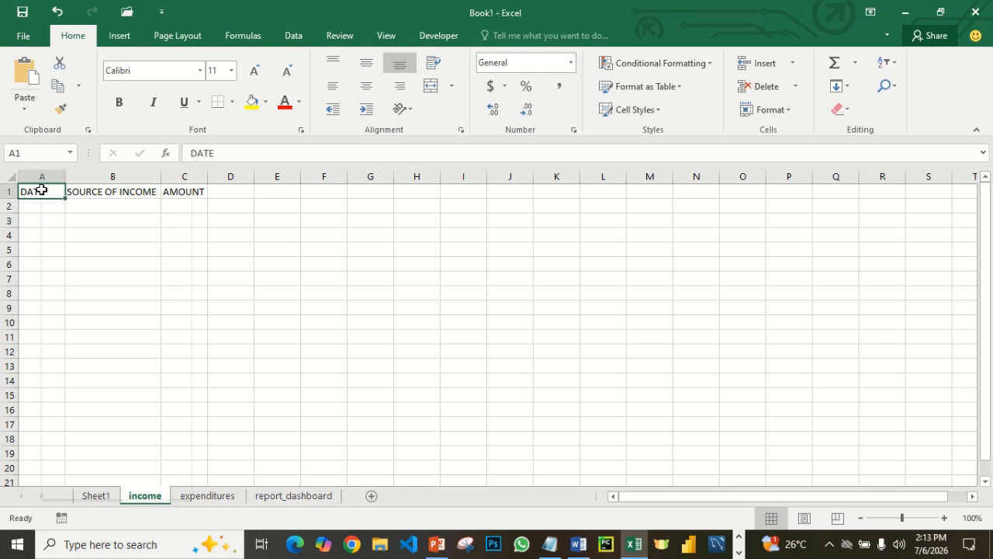
right_click(41, 189)
click(83, 310)
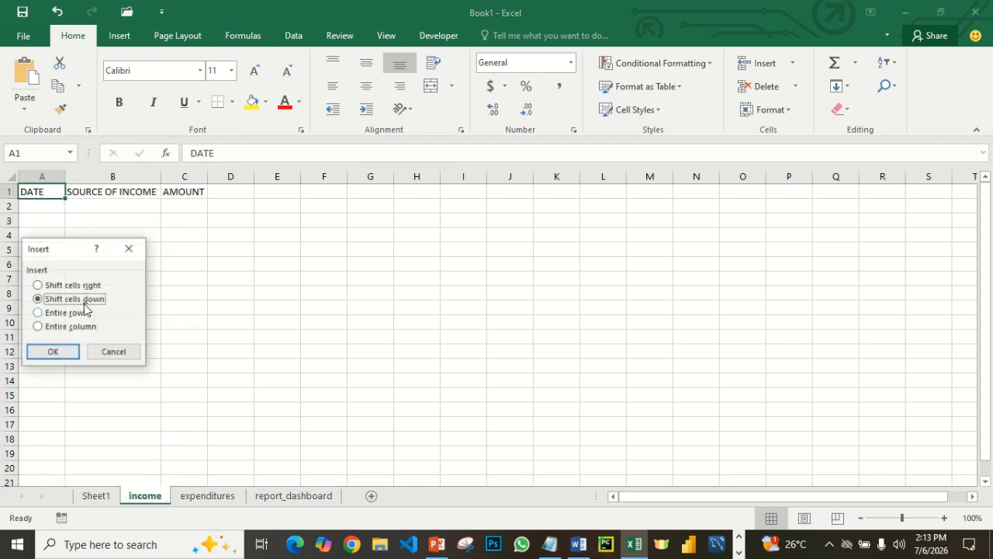
click(76, 314)
click(62, 350)
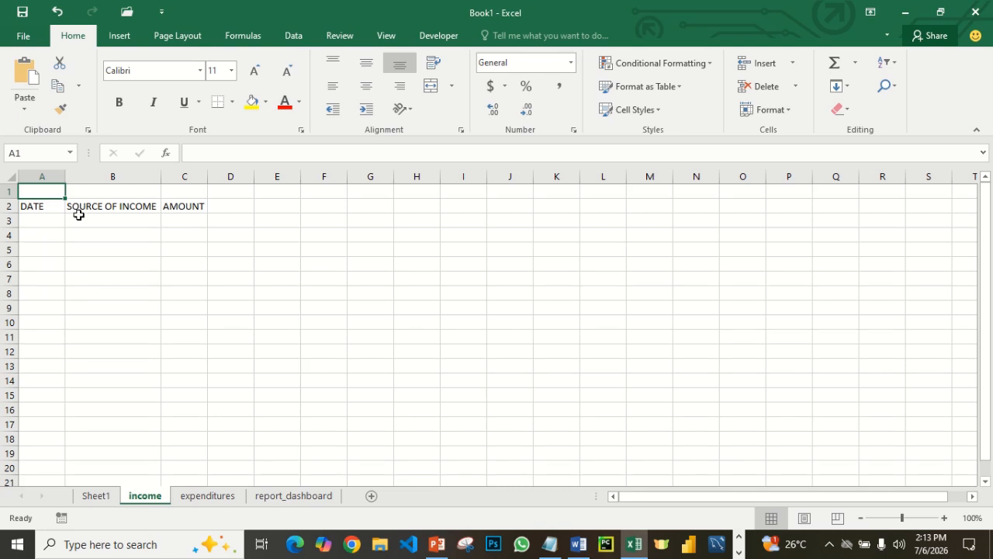
- Enter the table title FINANCIAL ANALYSIS in cell A1 of the income sheet
text(I)
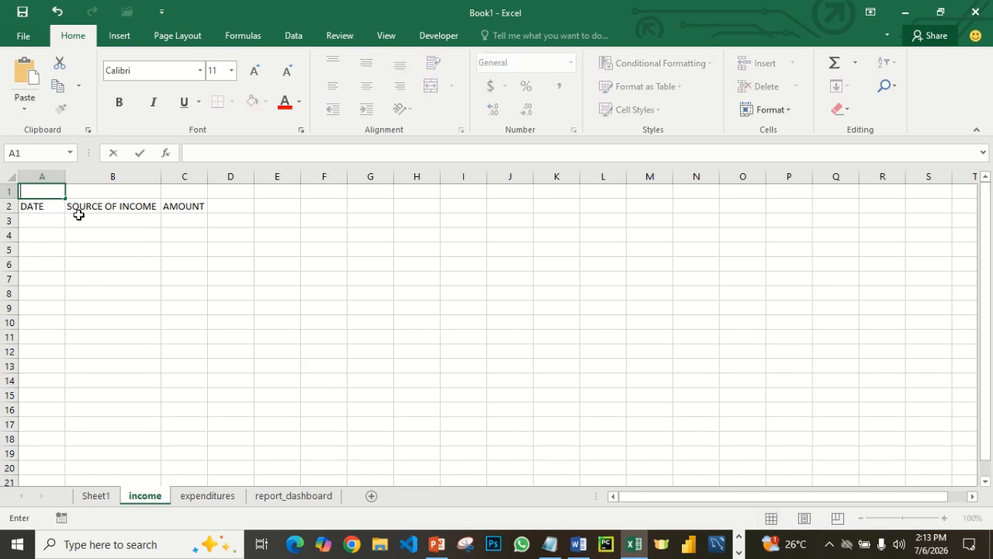
text(FINANCIAL)
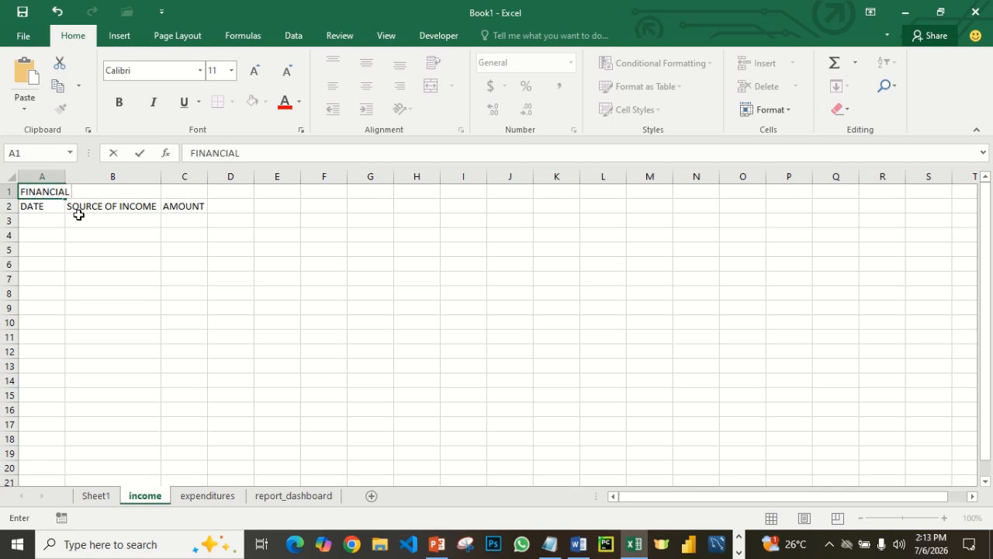
text( ANALYI)
key(BackSpace)
text(SIS)
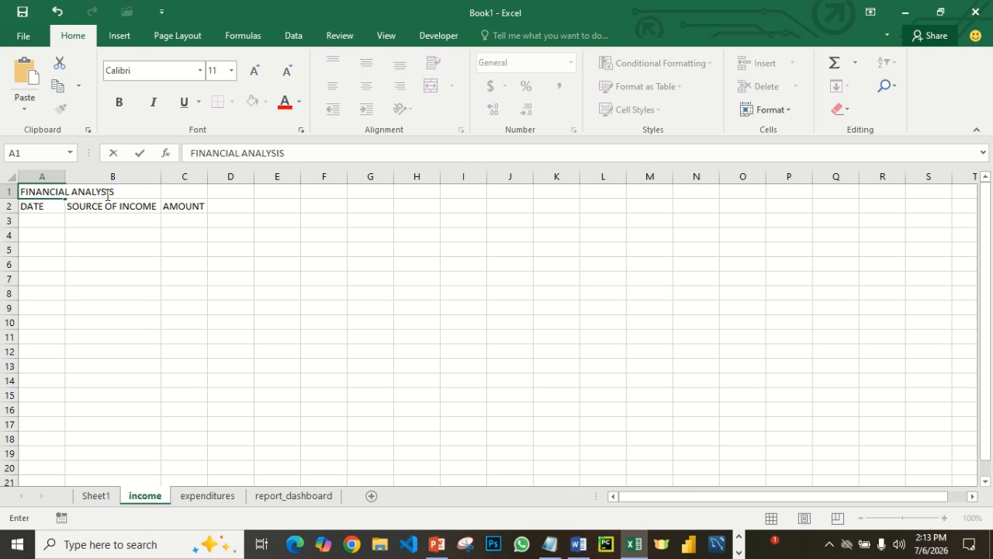
- Extend the title in cell A1 to read MY FINANCIAL ANALYSIS FOR 2026
click(24, 192)
text(MY)
key(Right)
key(Right)
key(Right)
key(Right)
key(Right)
key(Right)
key(Right)
key(Right)
key(Right)
key(Right)
key(Right)
key(Right)
key(Right)
key(Right)
key(Right)
key(Right)
key(Right)
key(Right)
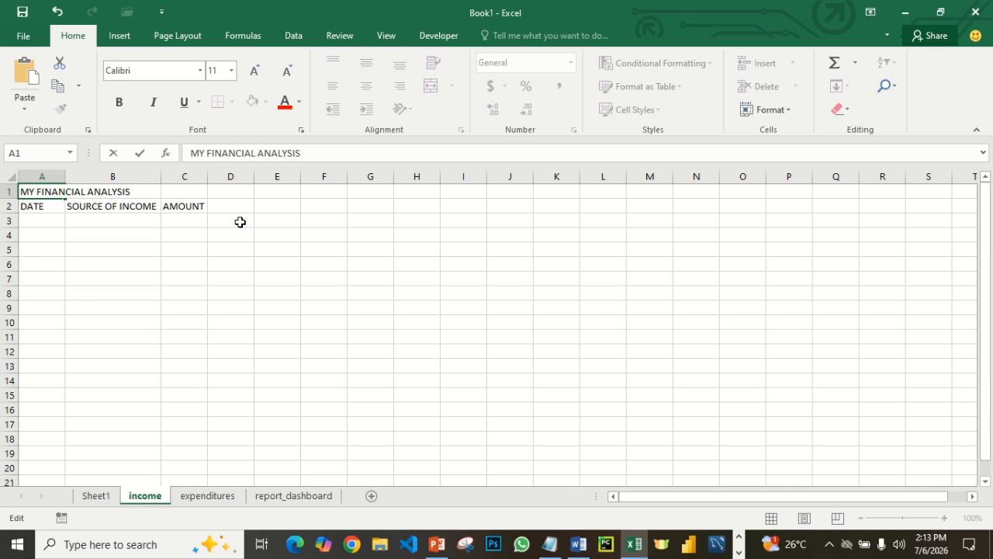
text(FOR 2026)
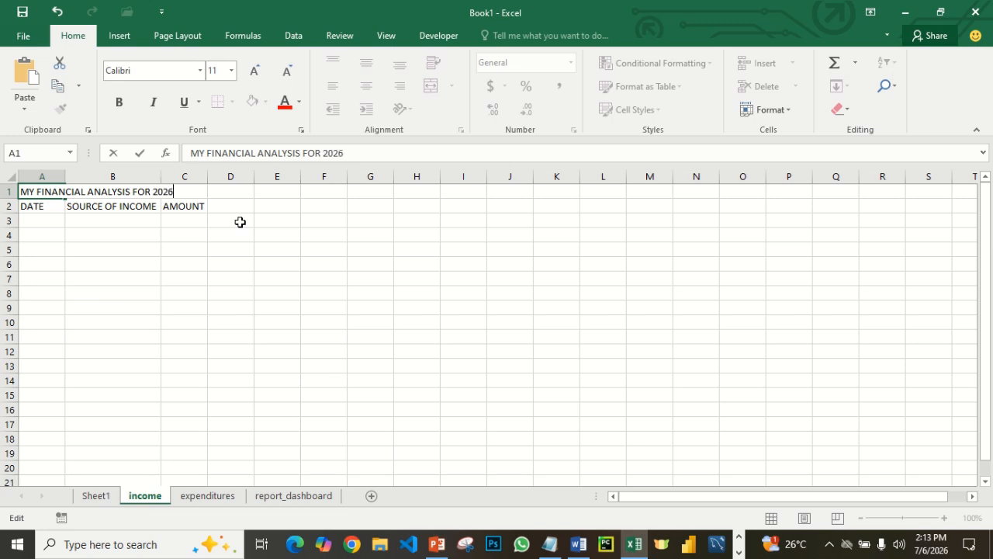
click(271, 268)
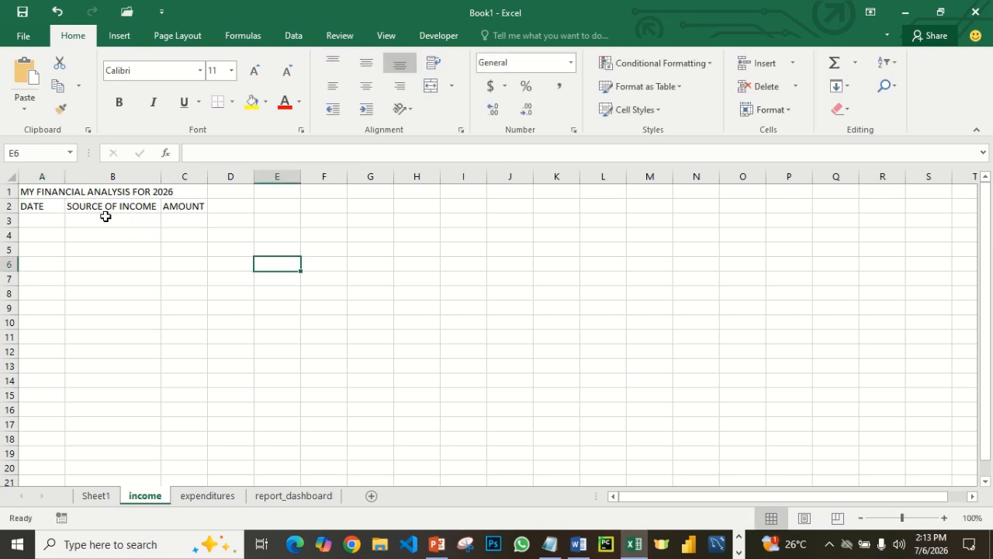
- Widen columns A, B and C of the income table, making B the widest and A the narrowest
drag(31, 191, 222, 192)
click(211, 220)
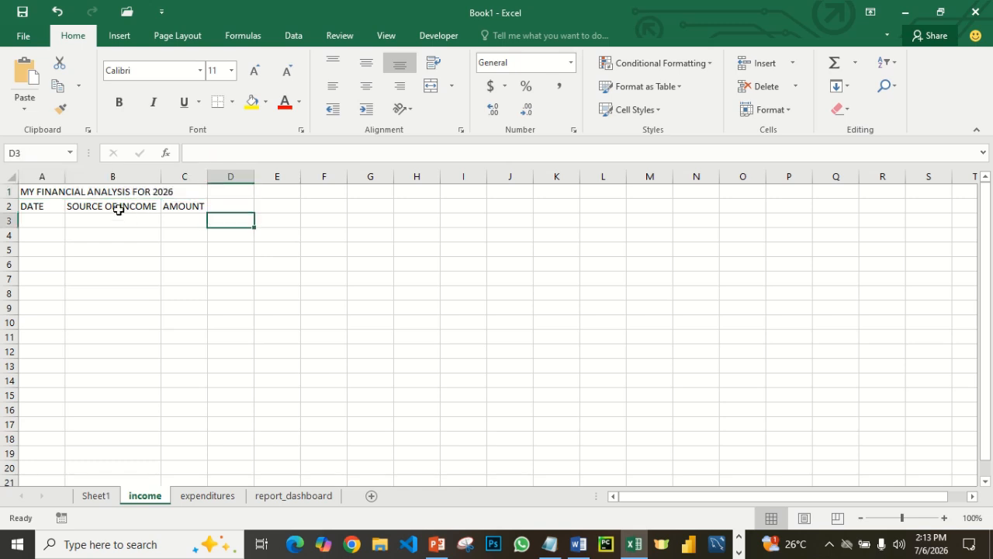
drag(161, 178, 381, 177)
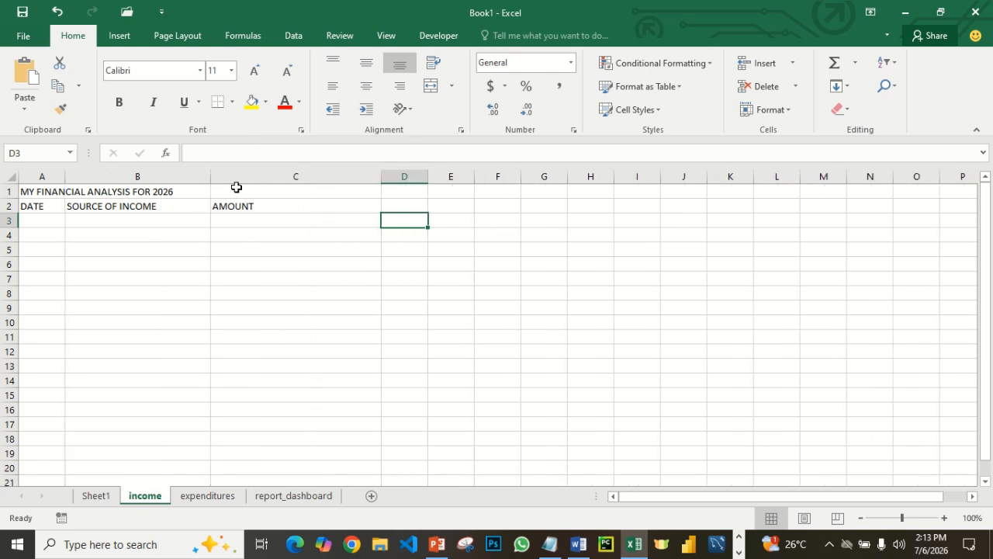
drag(210, 177, 264, 176)
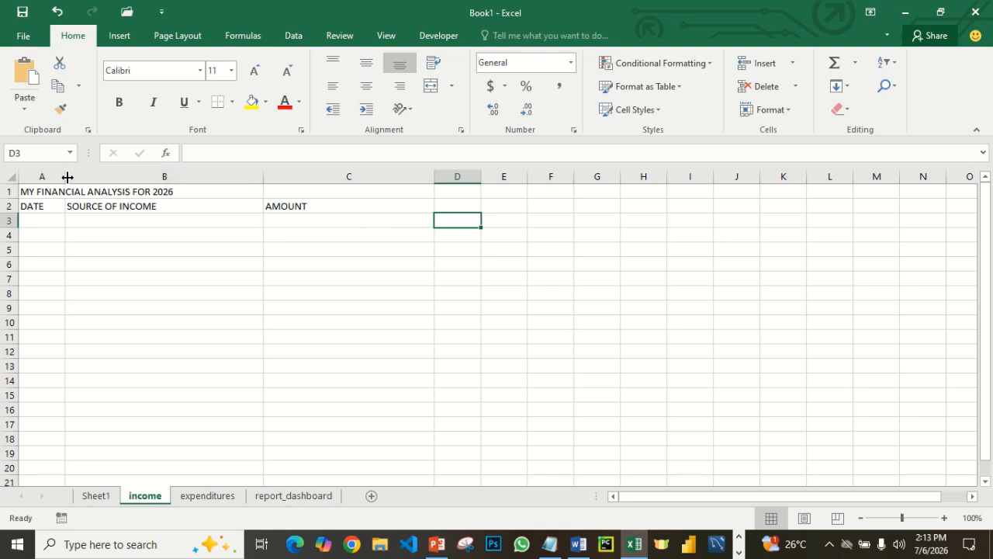
drag(65, 175, 104, 178)
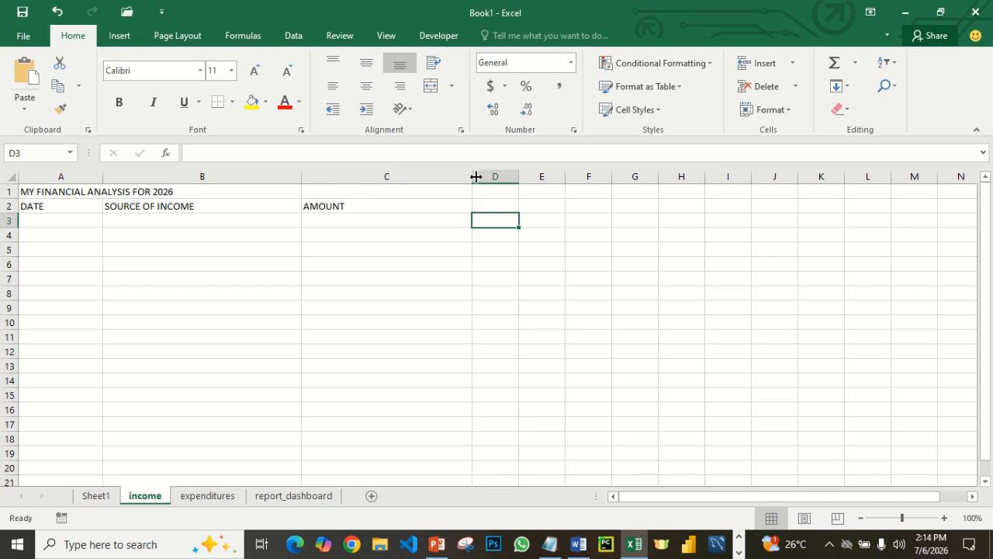
drag(472, 176, 432, 176)
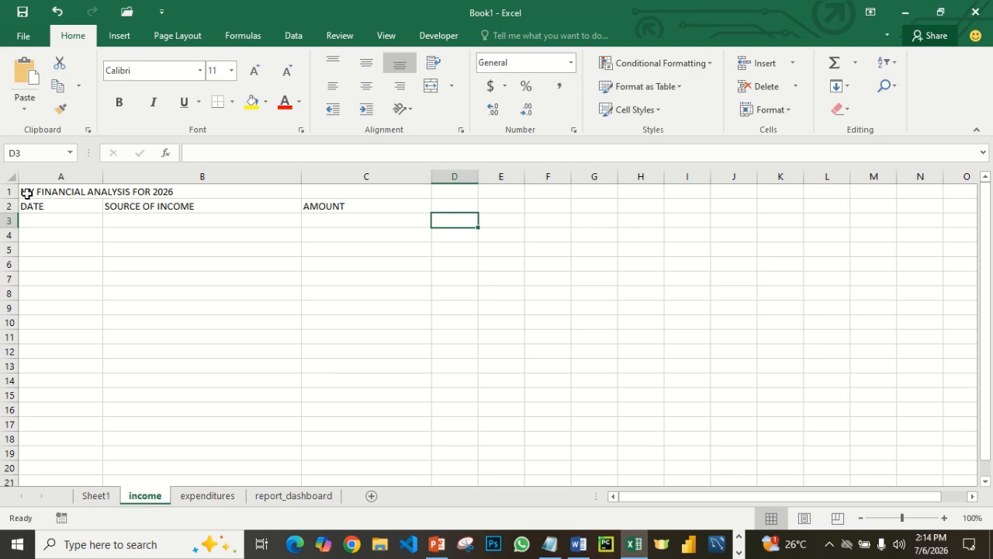
- Merge and center the title across cells A1 to C1
drag(27, 192, 363, 186)
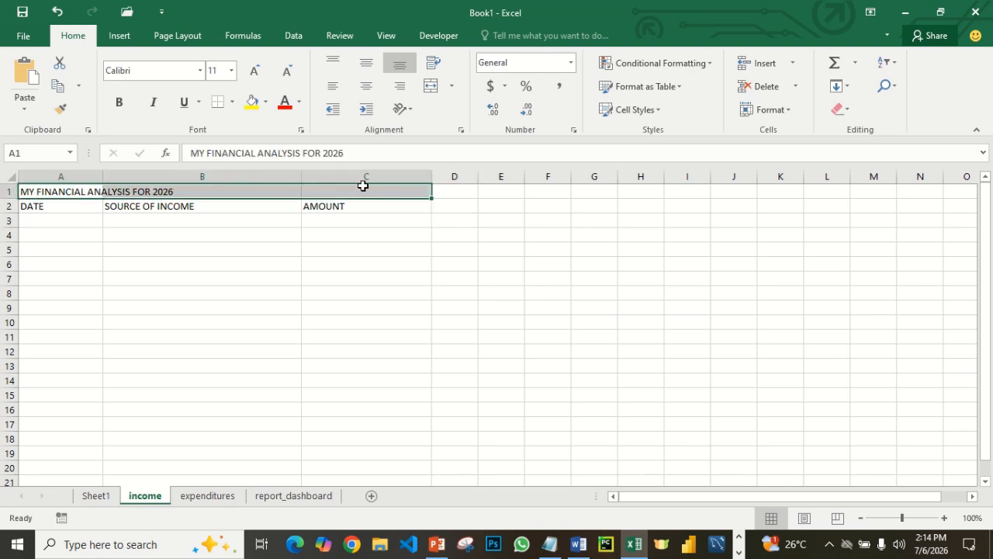
click(451, 86)
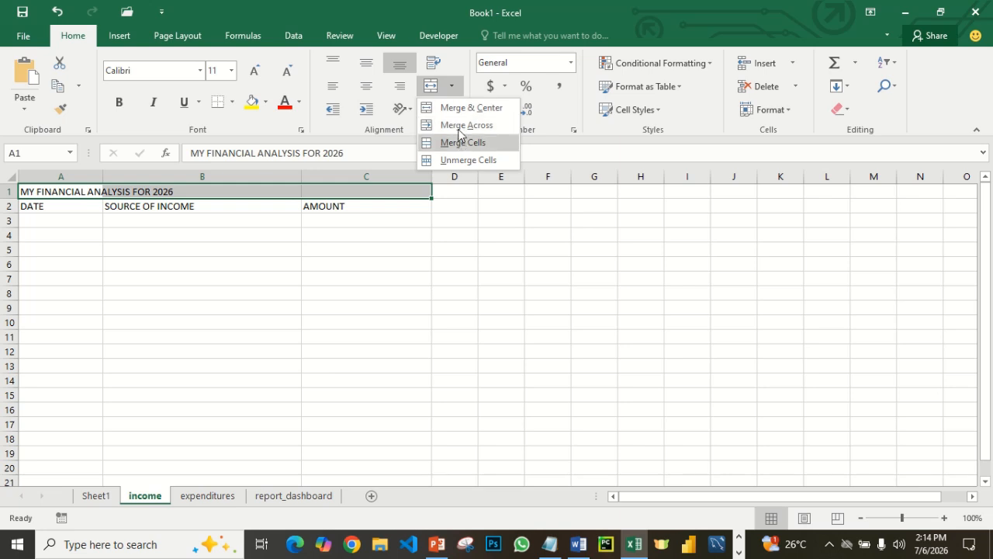
click(460, 108)
click(297, 289)
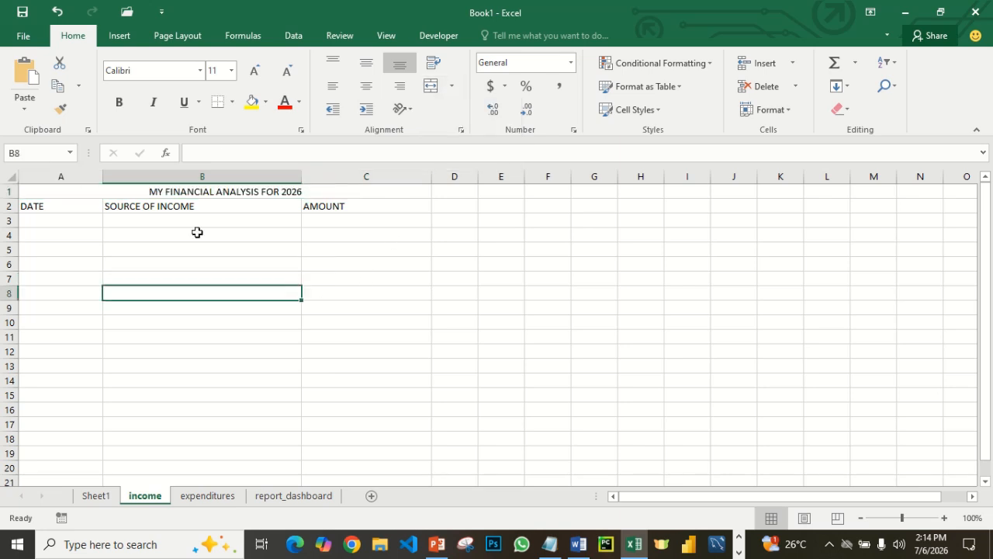
- Make the merged title bold and give its cell a dark blue fill
click(108, 194)
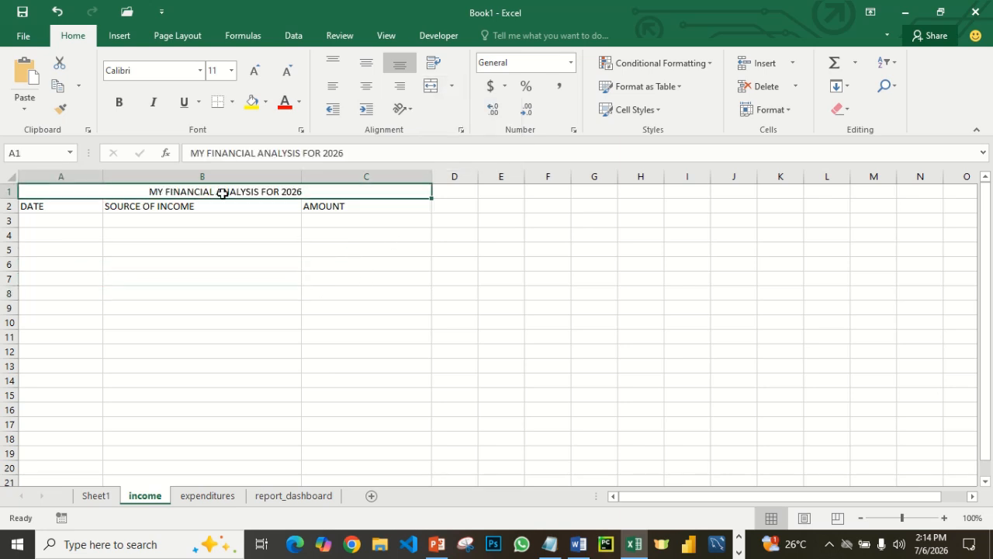
click(118, 102)
click(260, 106)
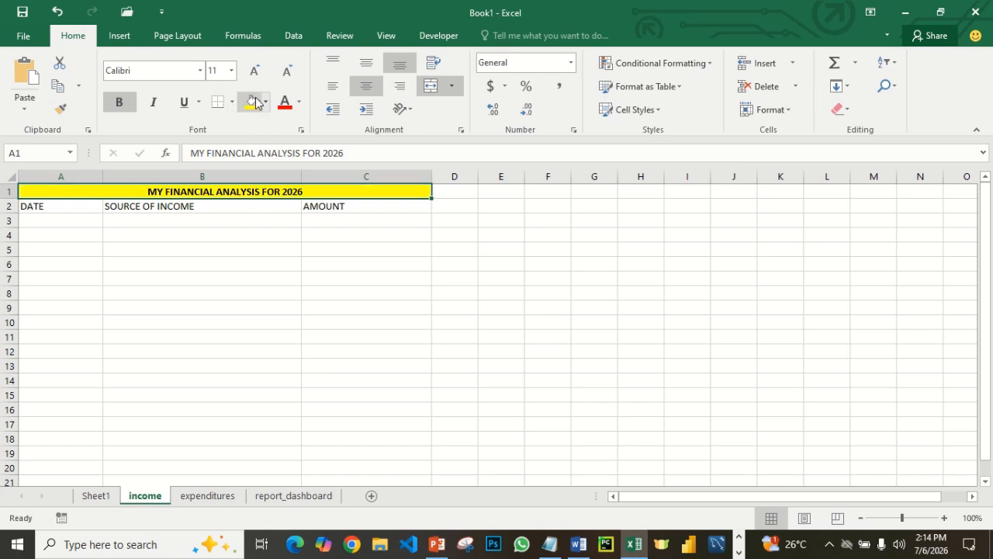
click(265, 101)
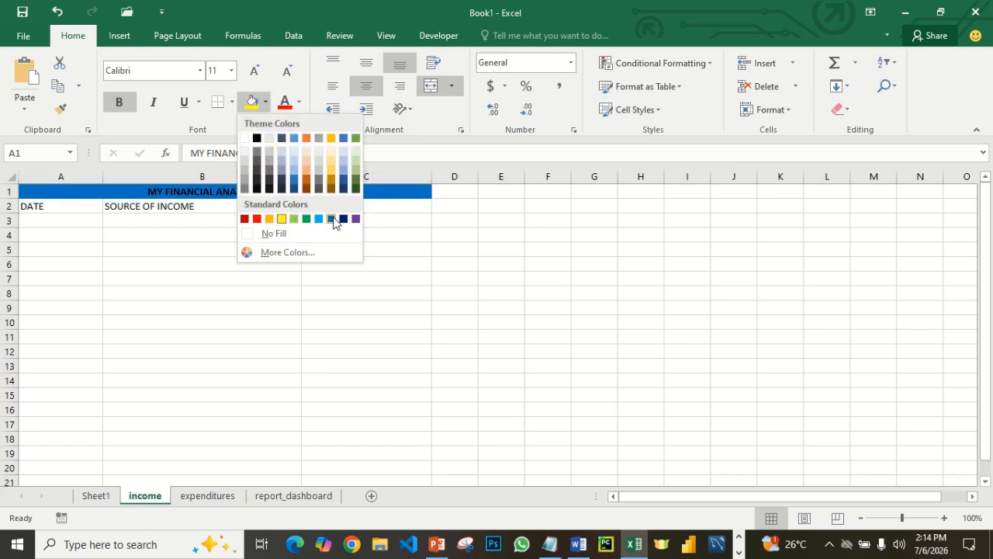
click(343, 219)
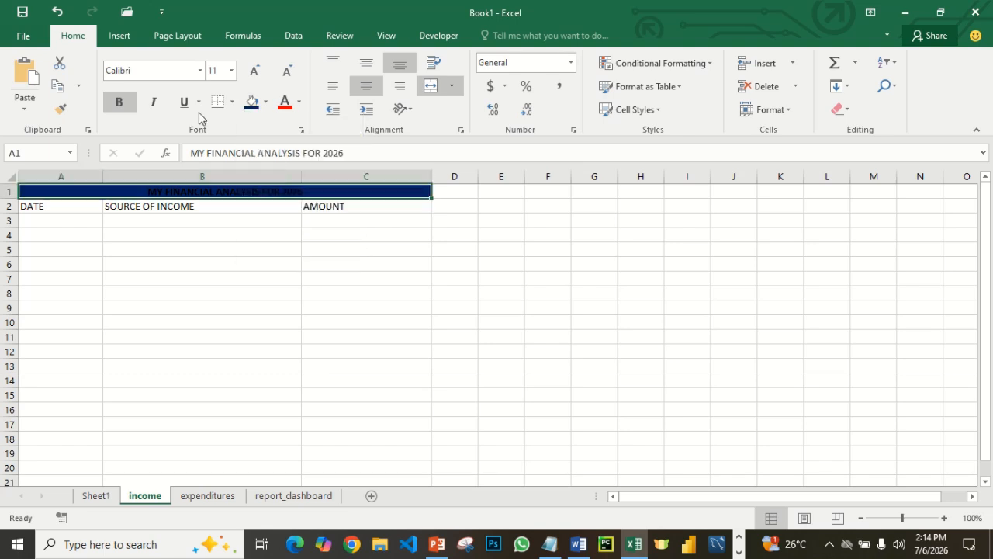
- Set the title's font color to white
click(299, 103)
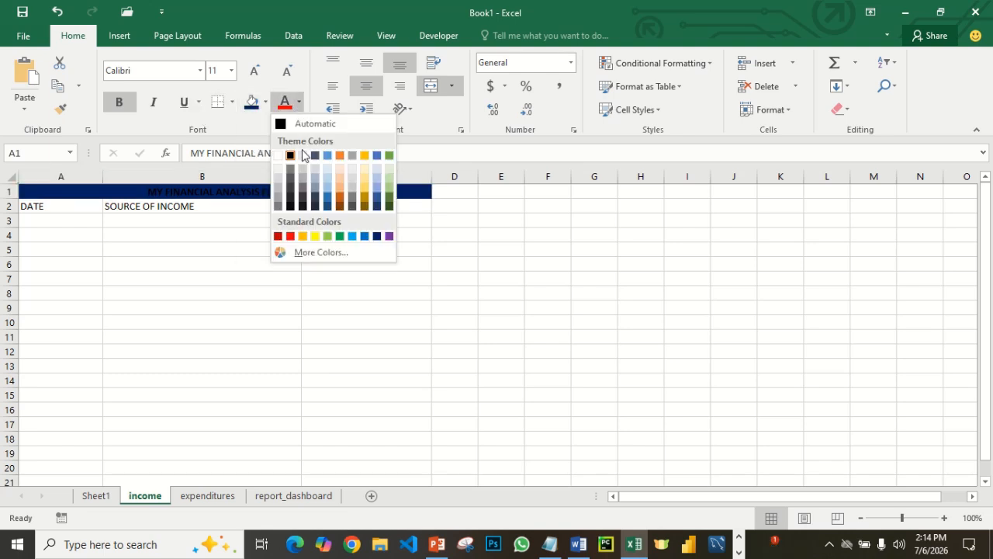
click(278, 156)
click(255, 248)
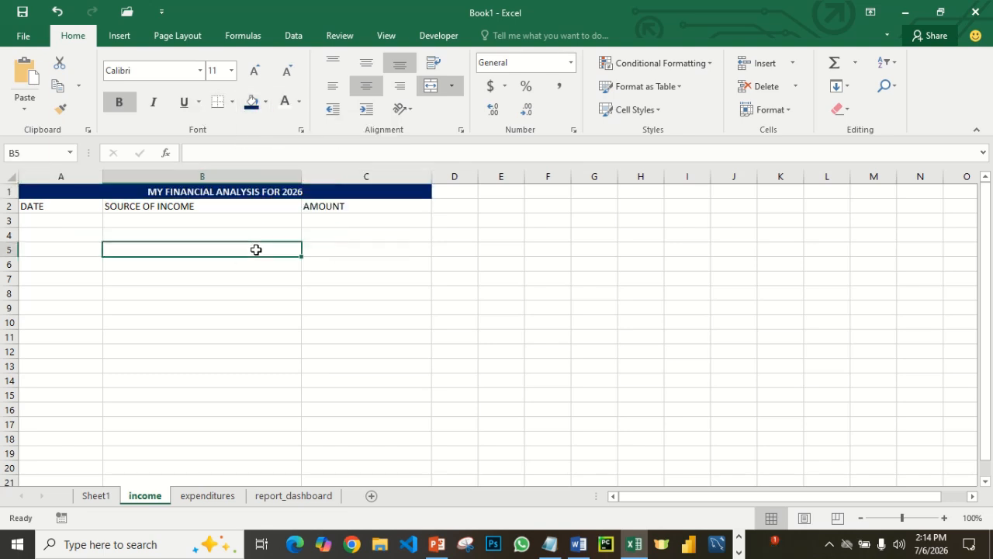
- Fill the header cells A2 to C2 with the standard orange color
drag(44, 206, 355, 207)
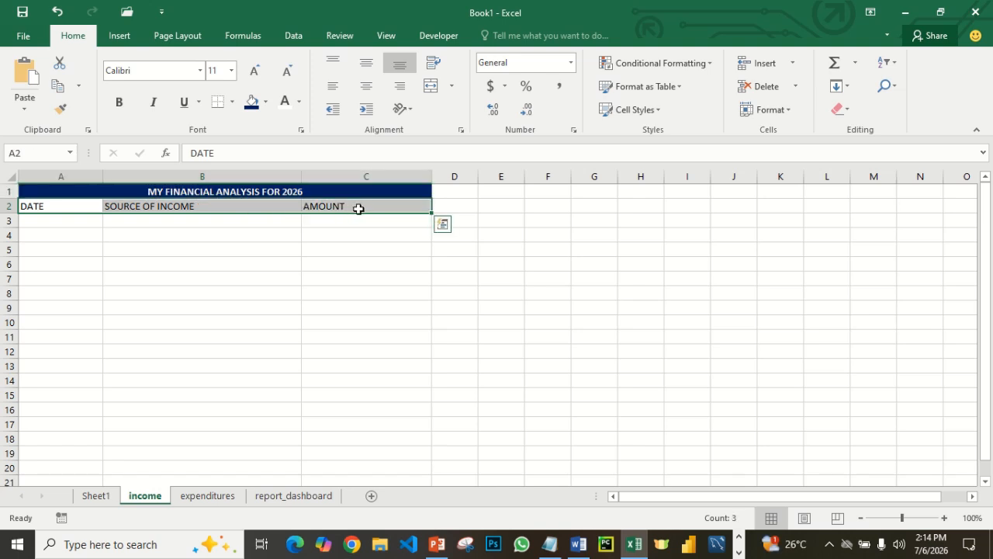
click(266, 102)
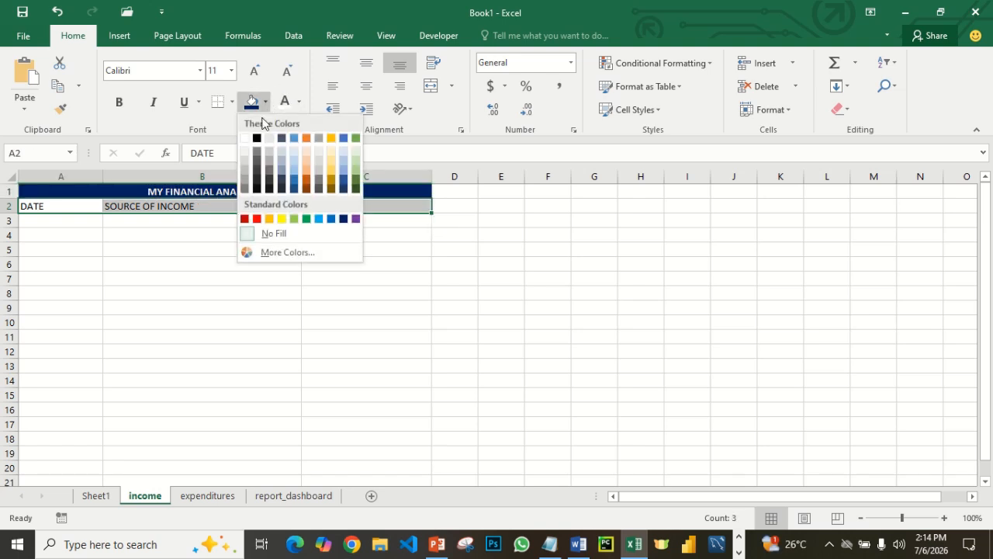
click(269, 218)
click(277, 248)
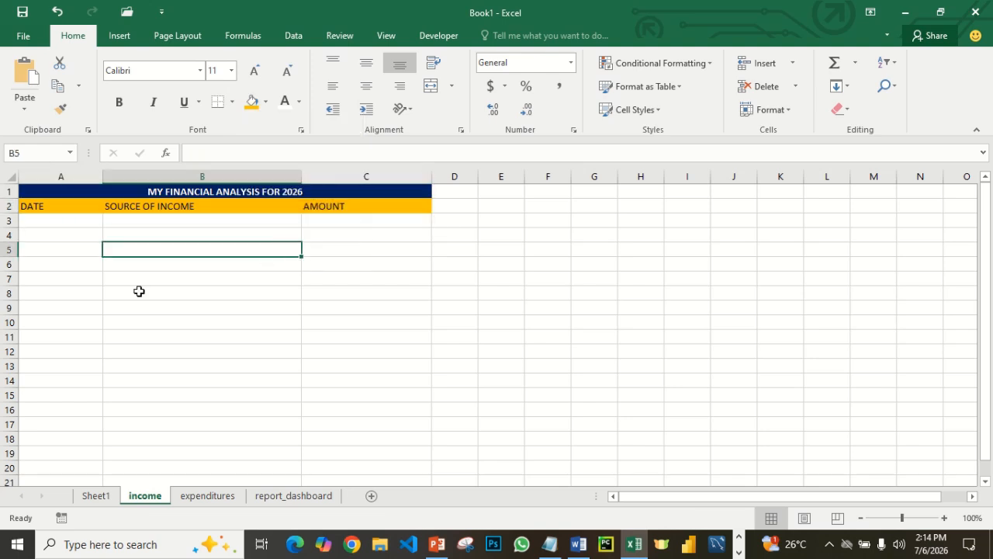
- Enter the date 1/1/2026 in cell A3 under the DATE header
click(60, 221)
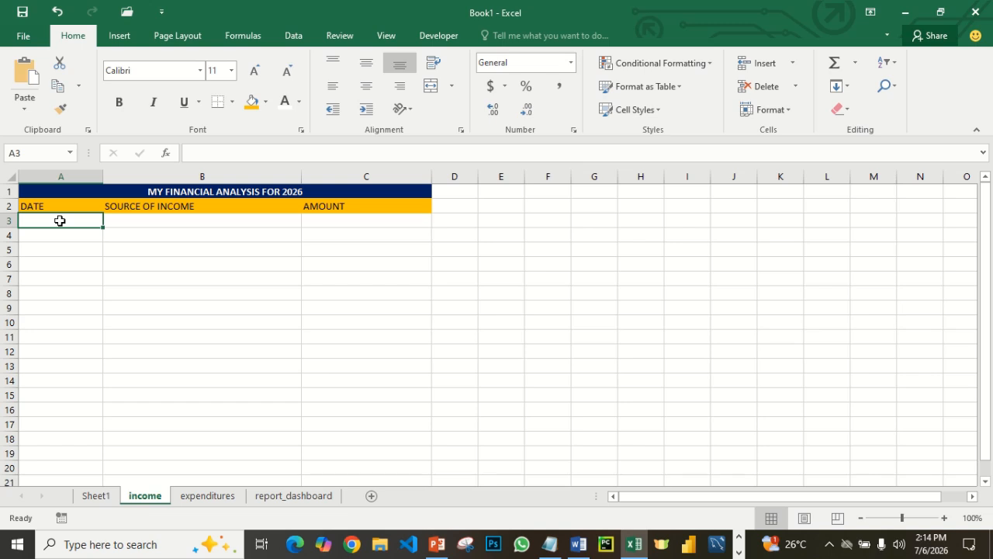
text(1/1/2026)
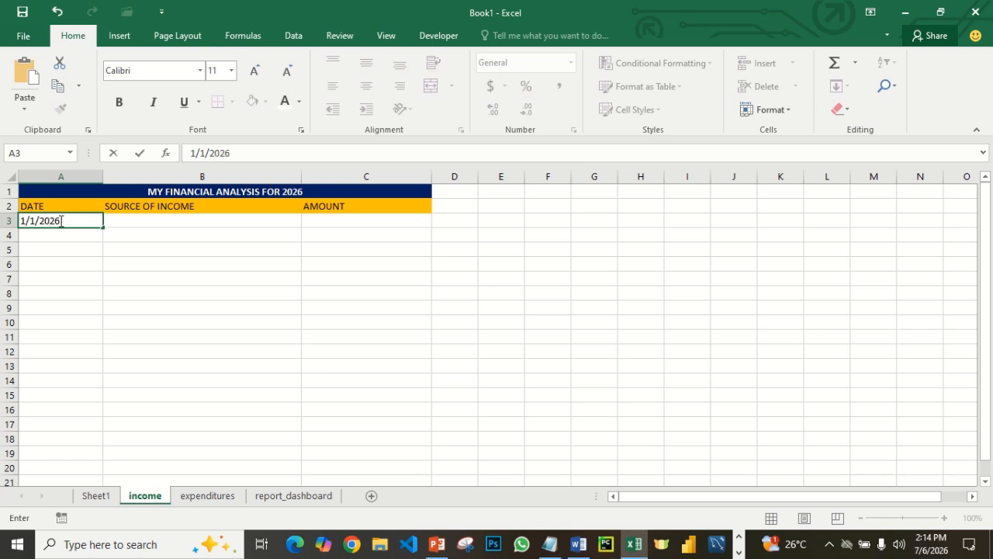
click(339, 324)
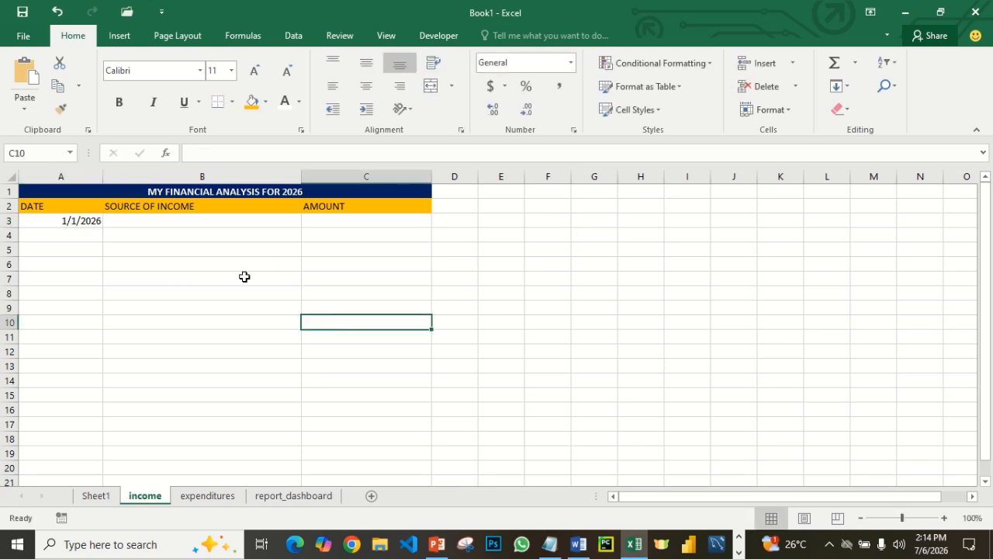
- Enter SALARY as the source of income in cell B3 and 200000 as its amount in cell C3
click(180, 223)
text(SA)
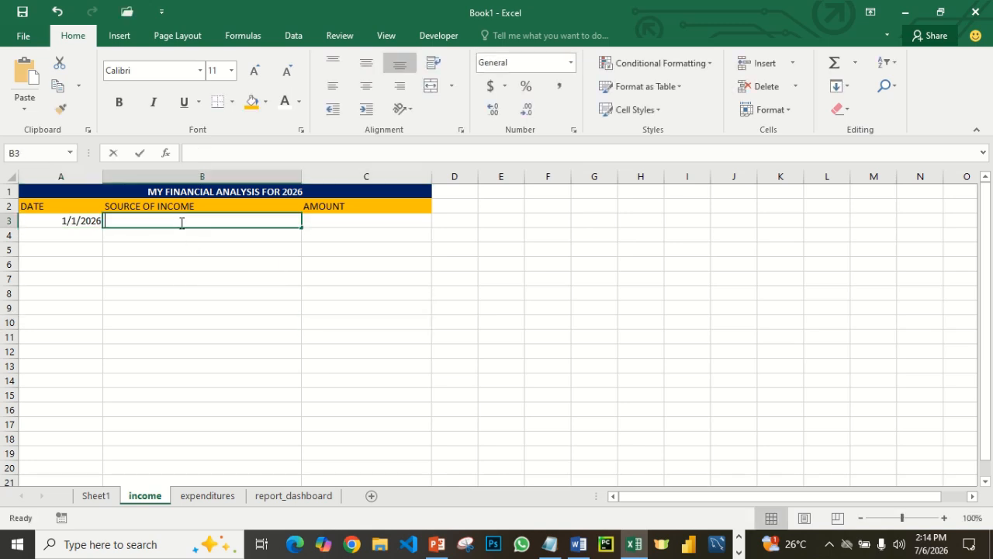
text(LARY)
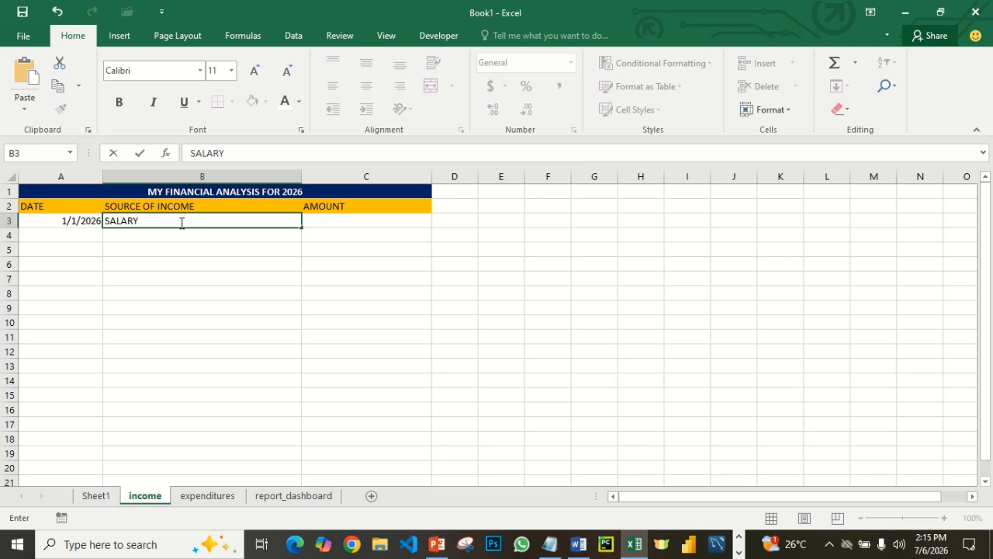
key(Tab)
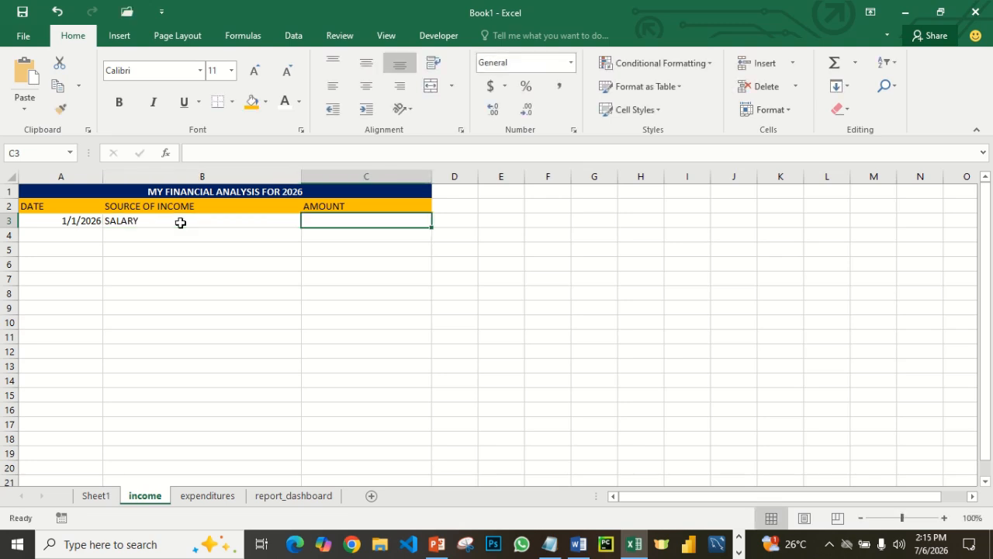
text(200)
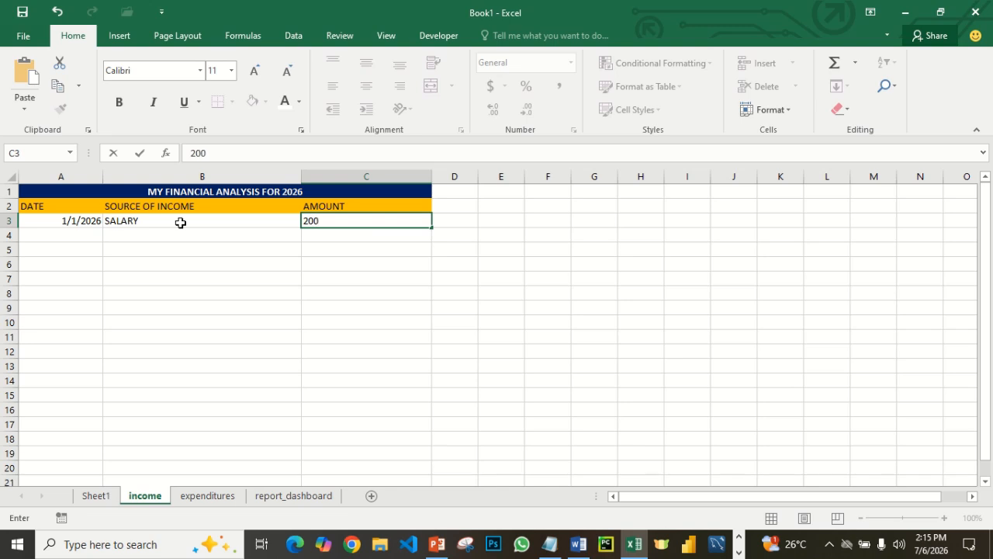
text(000)
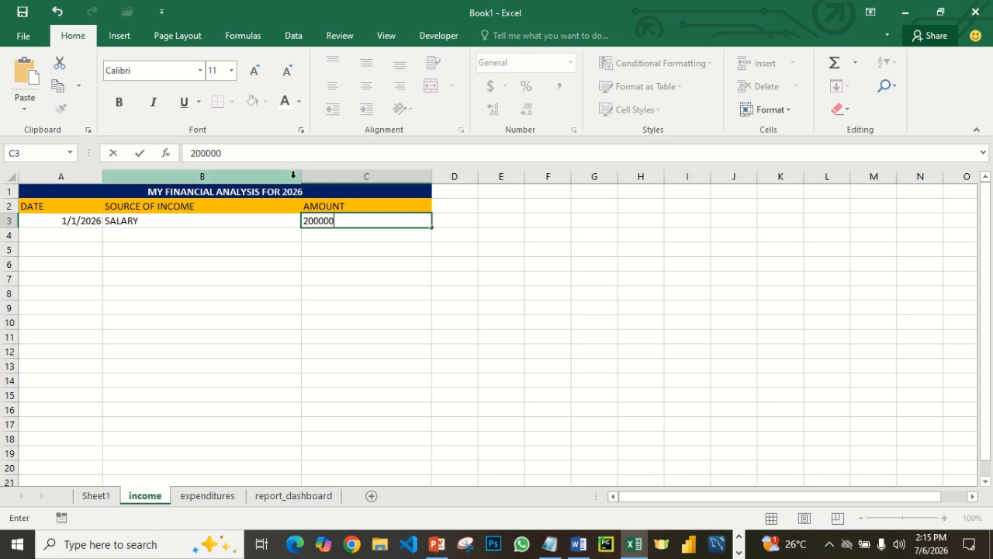
click(366, 232)
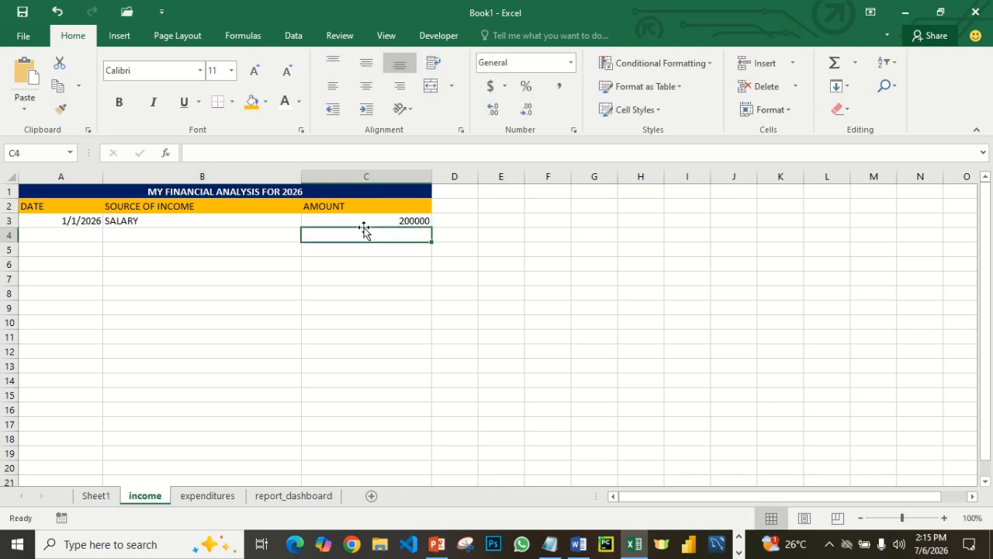
- Apply the Accounting number format with the ₦ Igbo currency symbol to the AMOUNT column from C3 downward
click(370, 222)
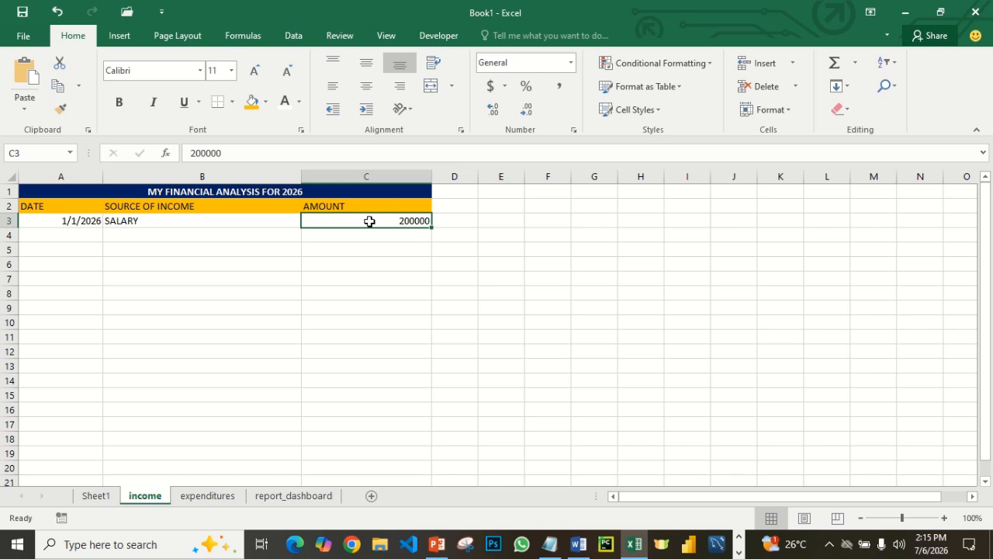
key(ctrl+shift+Down)
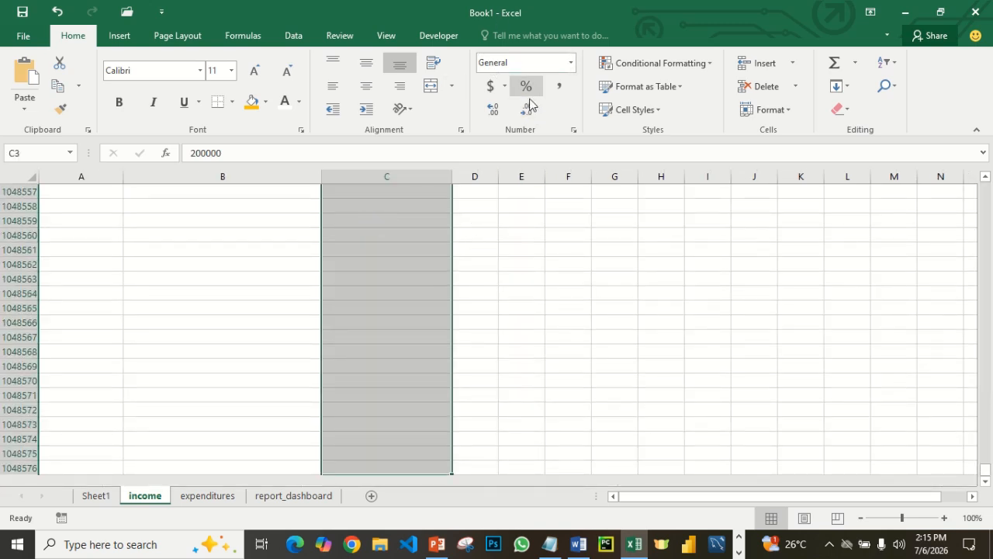
click(506, 86)
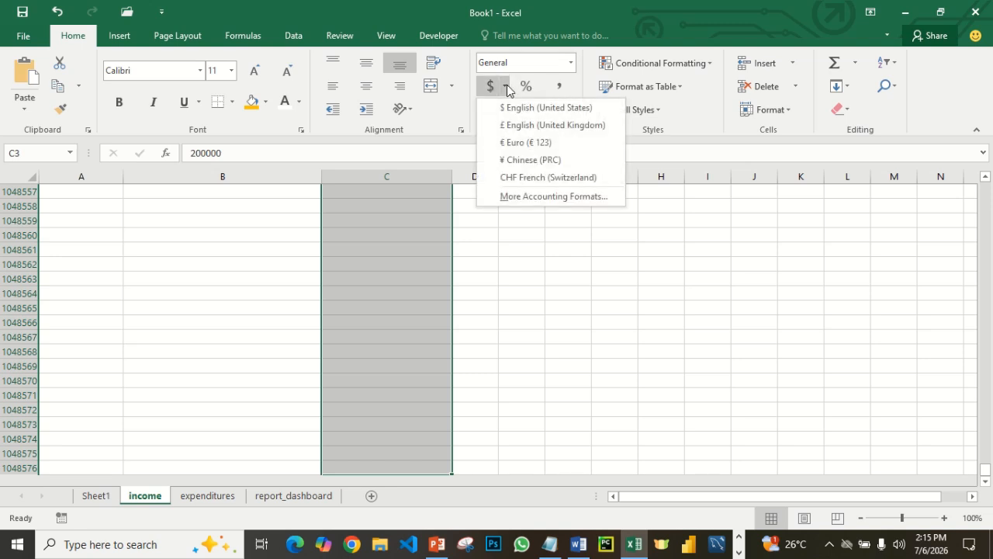
click(524, 196)
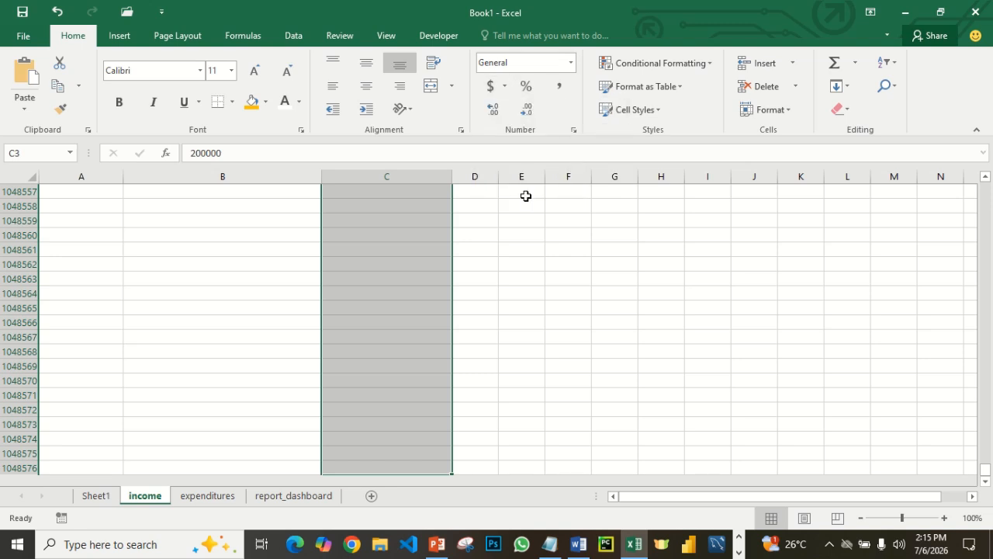
click(769, 205)
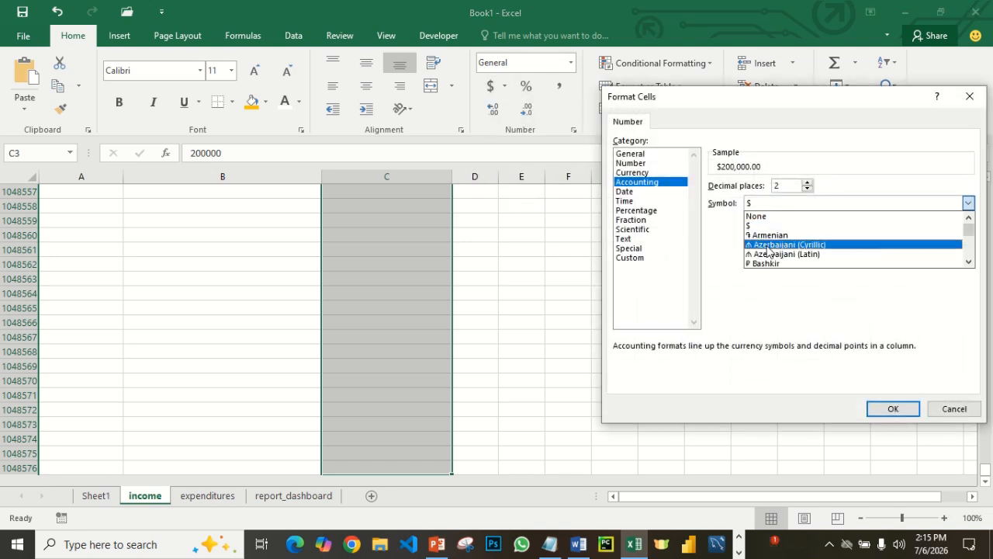
scroll(768, 250, down, 10)
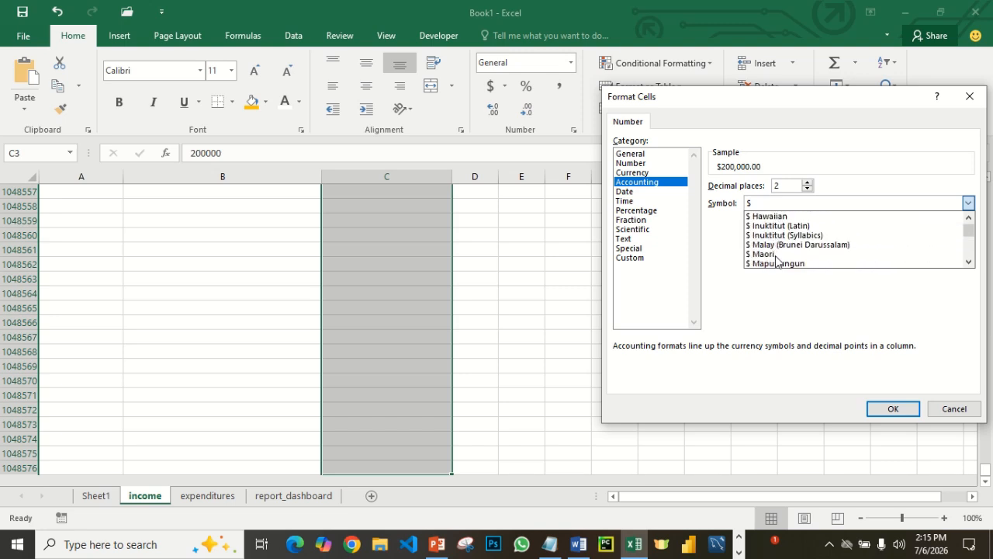
scroll(777, 262, down, 20)
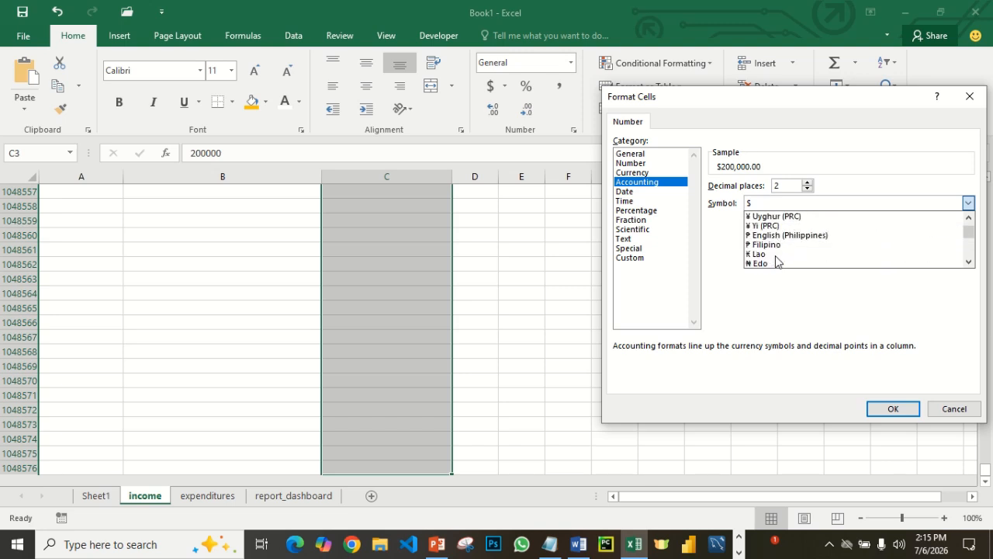
scroll(776, 261, down, 2)
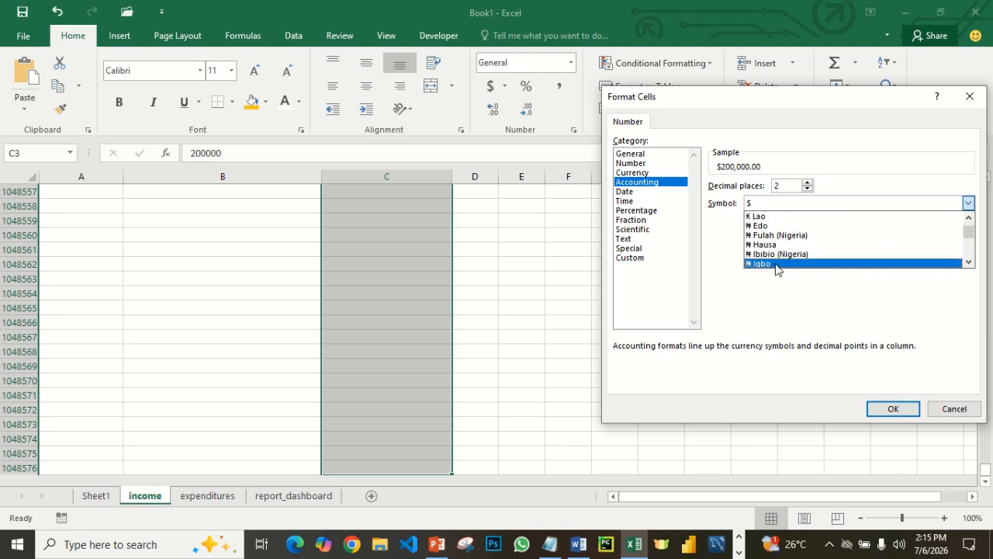
click(776, 264)
click(886, 408)
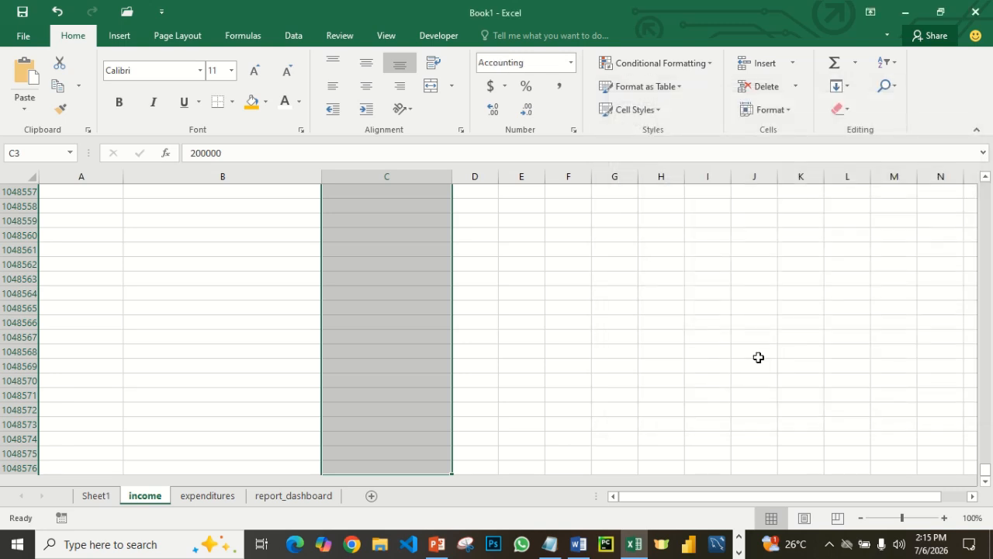
scroll(764, 341, up, 20)
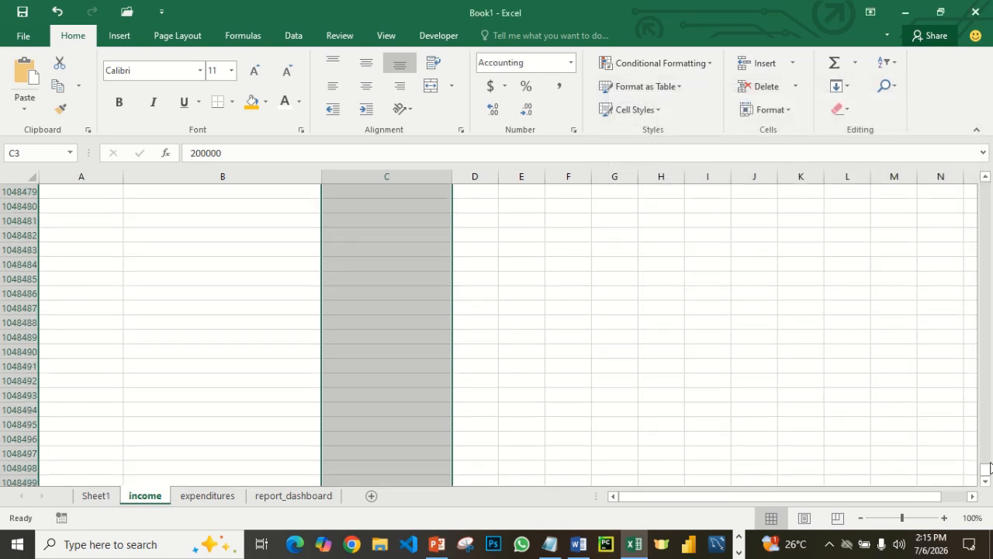
drag(986, 470, 982, 185)
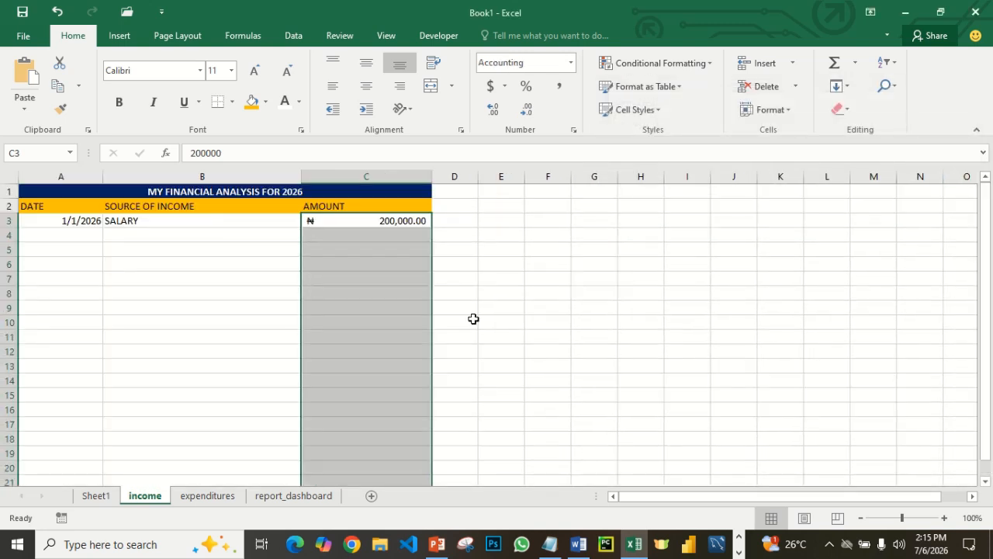
click(404, 232)
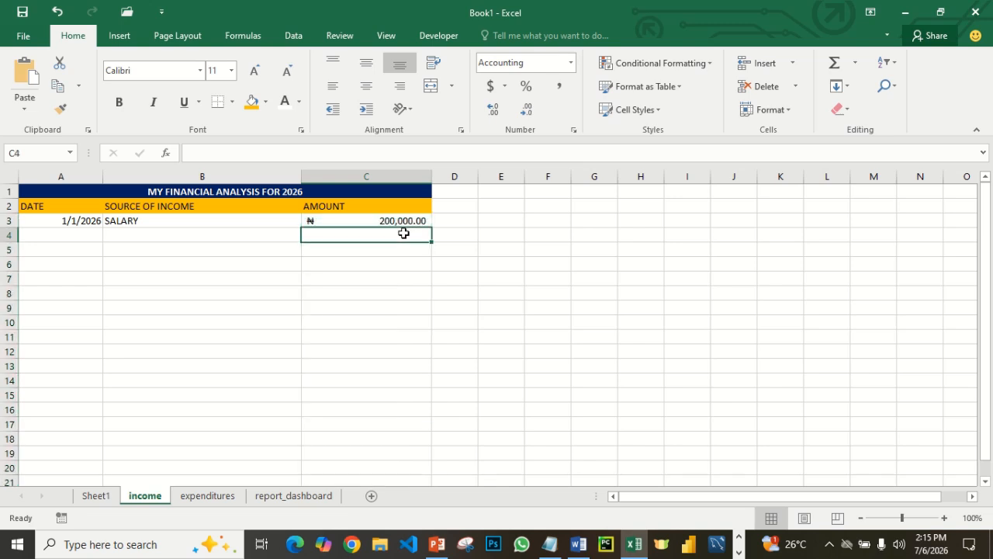
- Enter the date 1/13/2026 in cell A4 of the income table
click(60, 233)
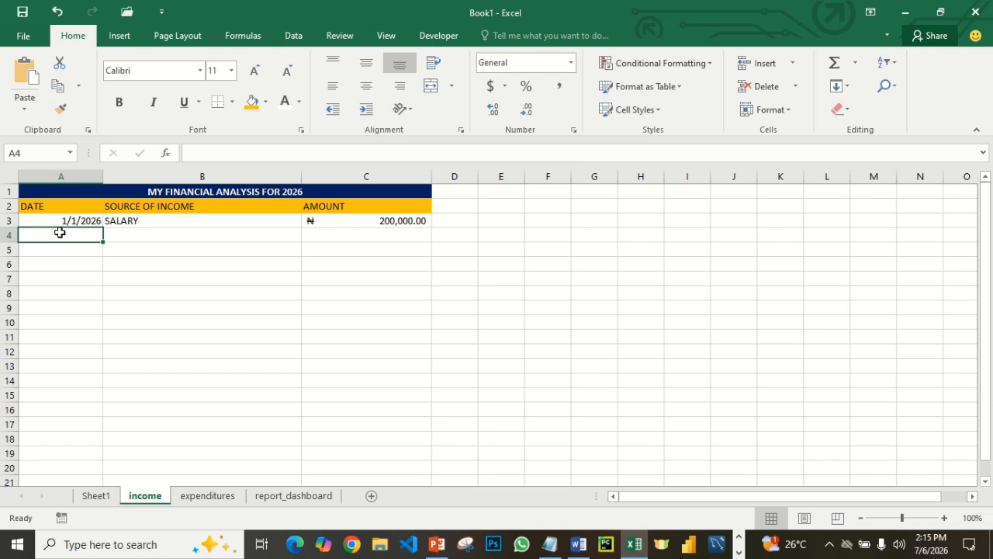
text(1/13)
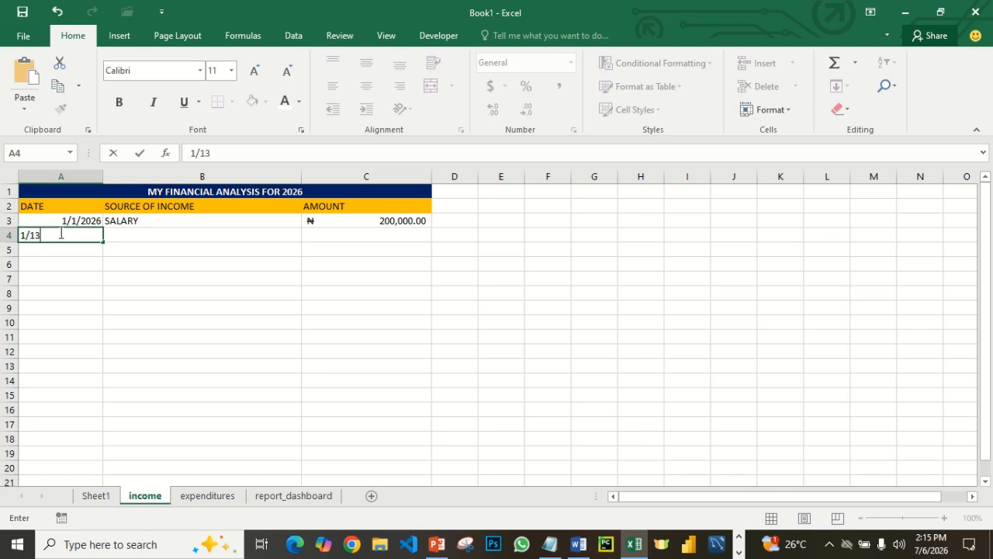
text(/2026)
key(Tab)
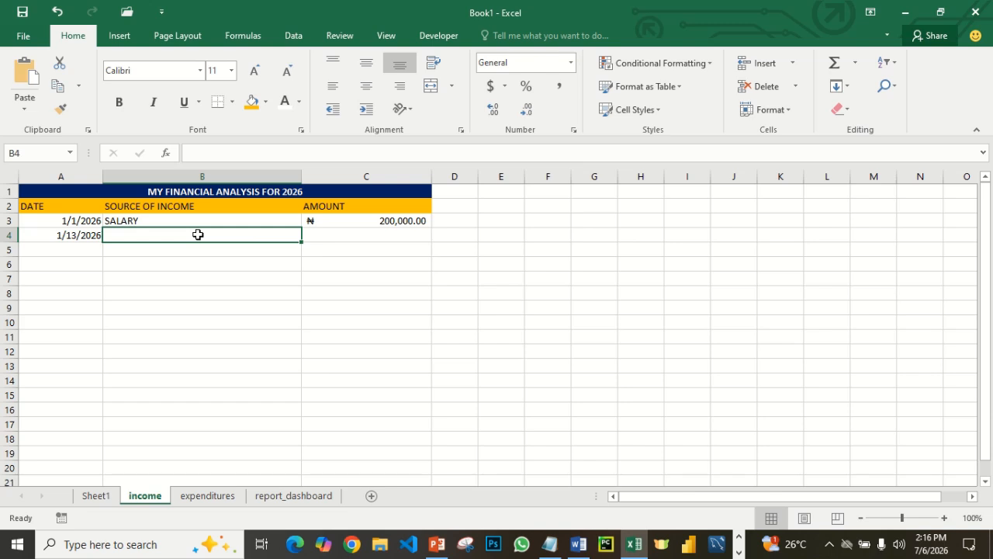
- Enter TRANSPORTATION BUSINESS as the source of income in cell B4 and 50000 as its amount in cell C4
text(T)
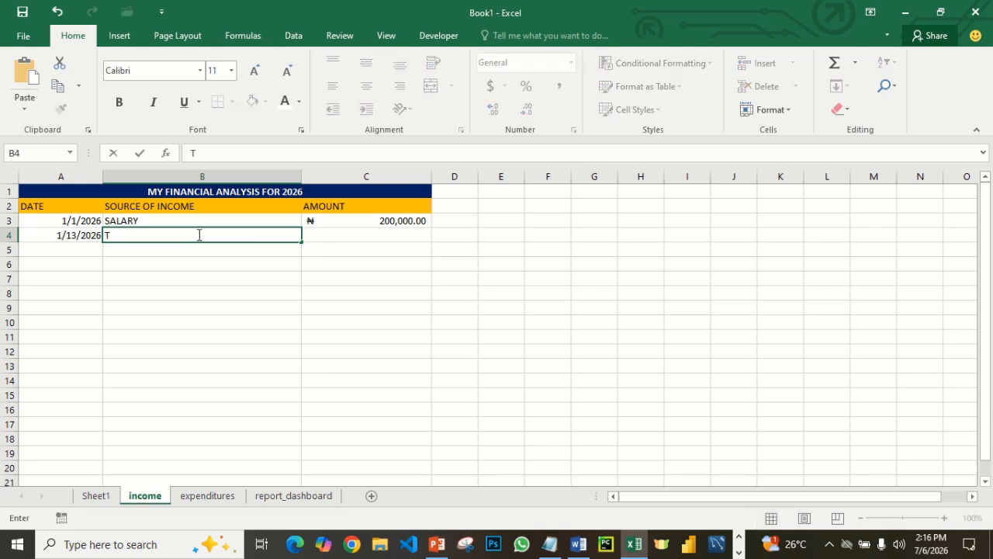
text(RANSPORTATION)
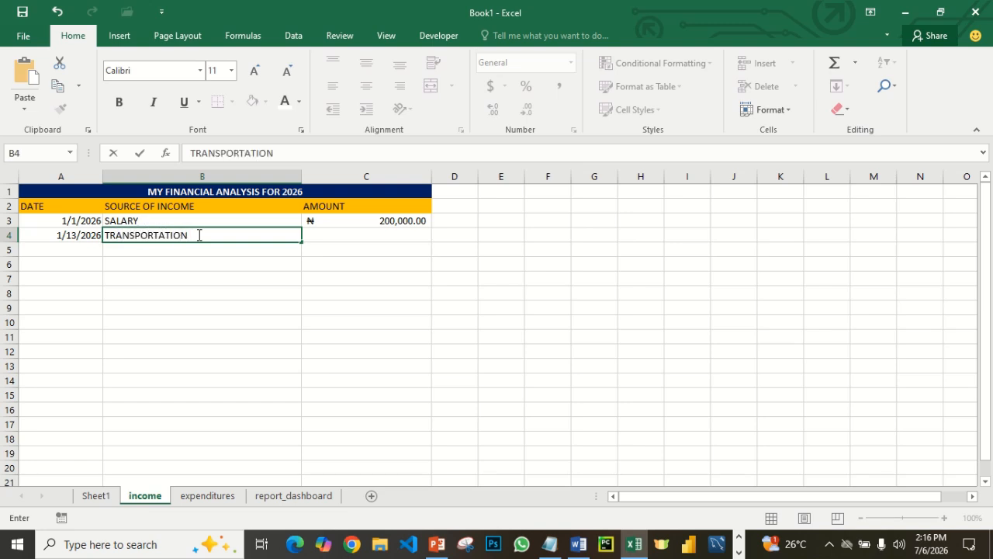
text( BUSINESS)
key(Tab)
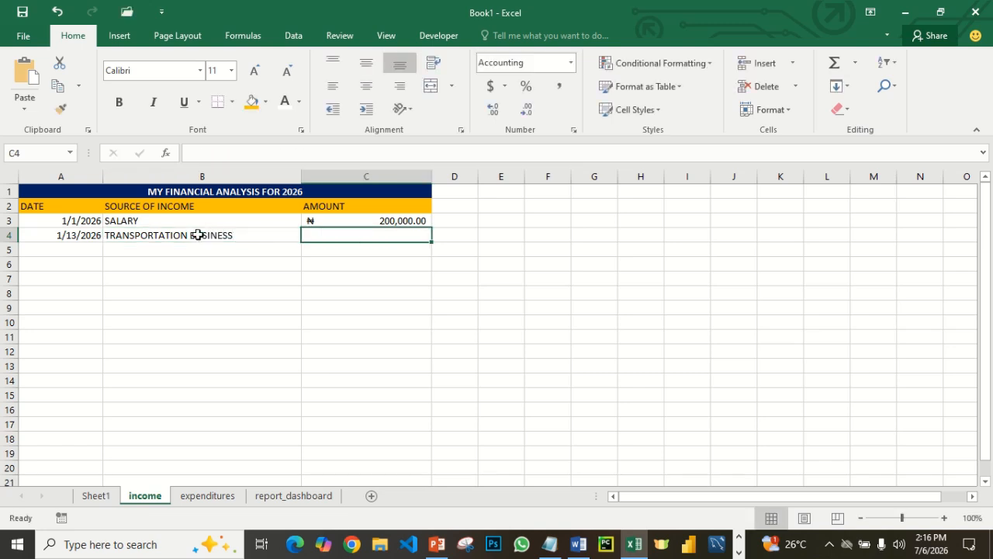
text(500000)
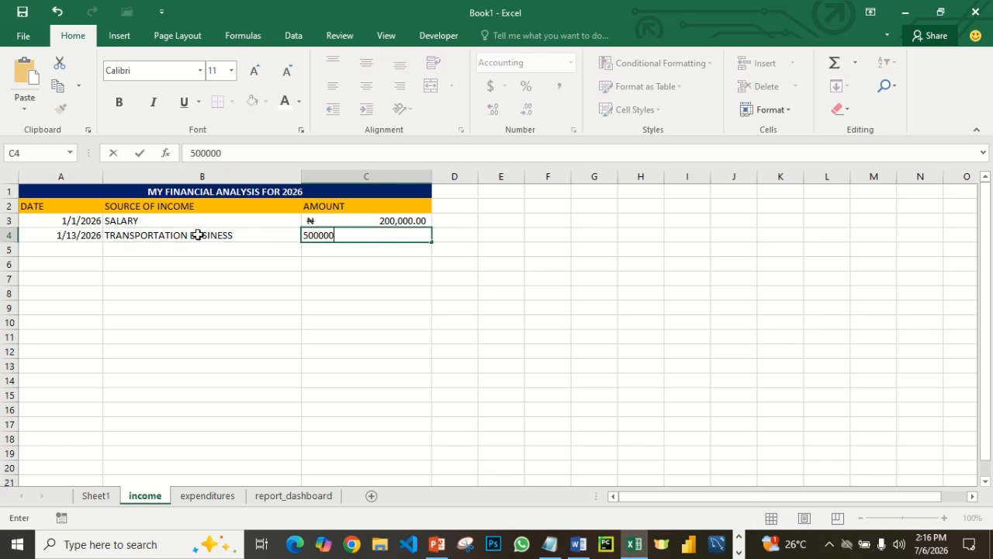
key(BackSpace)
key(Return)
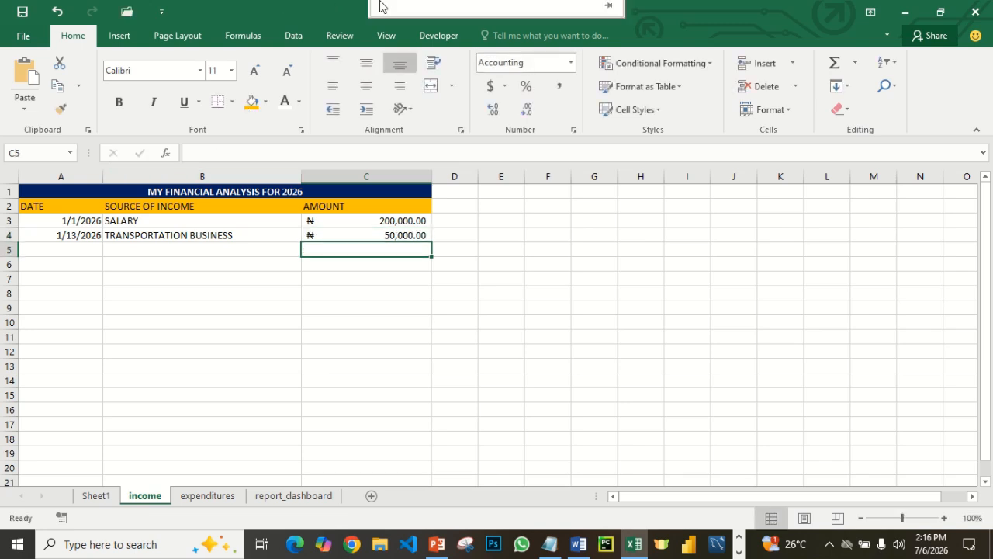
- Fill a large block of report_dashboard cells, from A1 across to column S, with the light gray theme color
mouse_move(381, 1)
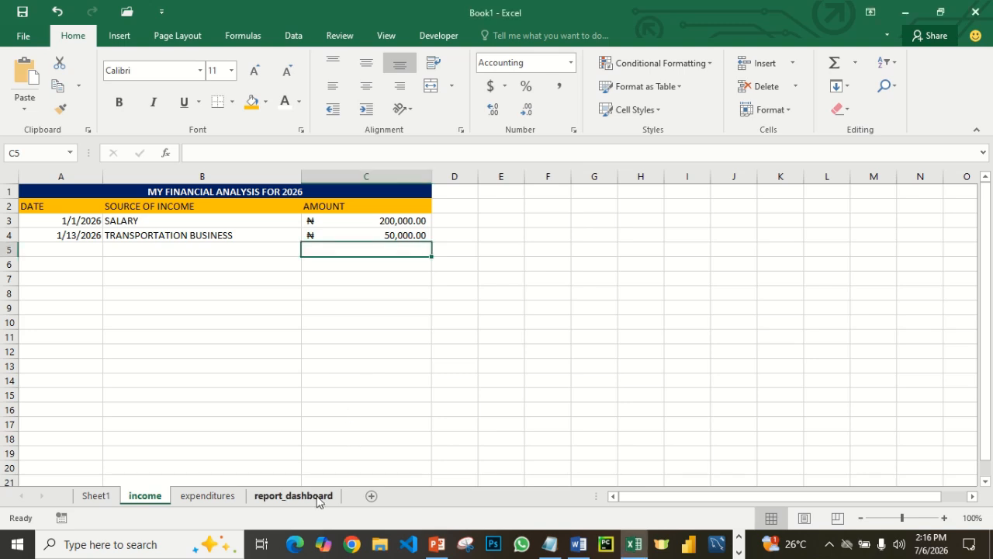
click(293, 496)
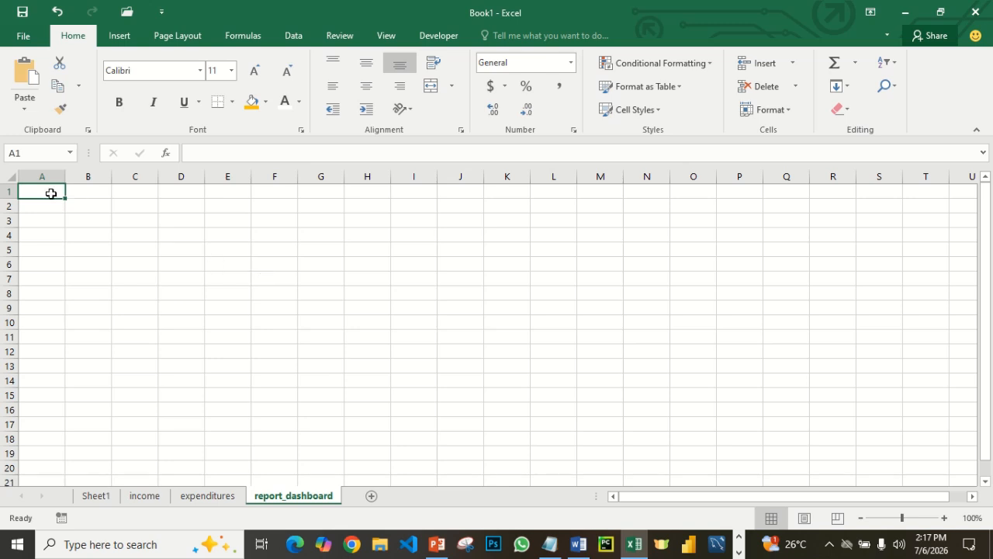
drag(50, 194, 899, 546)
drag(984, 468, 992, 155)
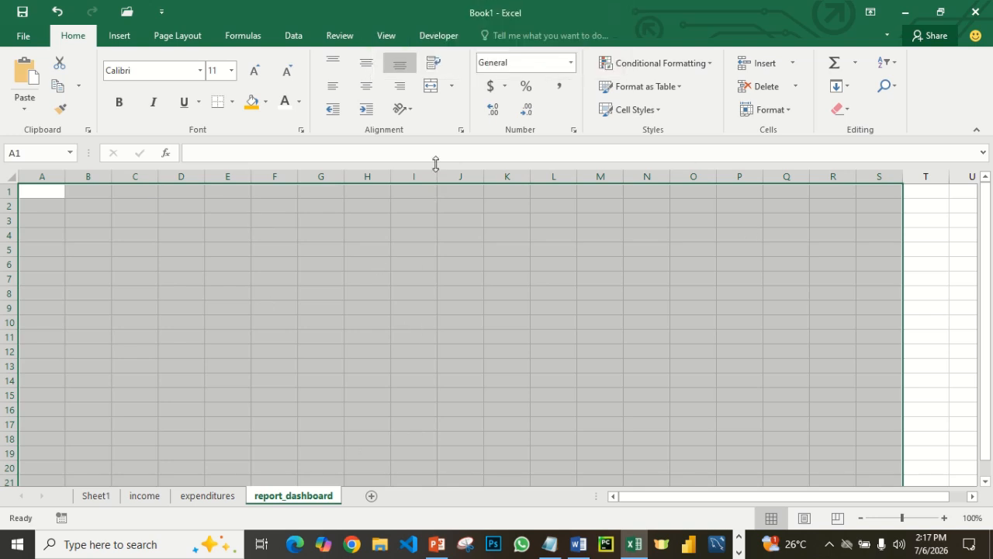
click(265, 102)
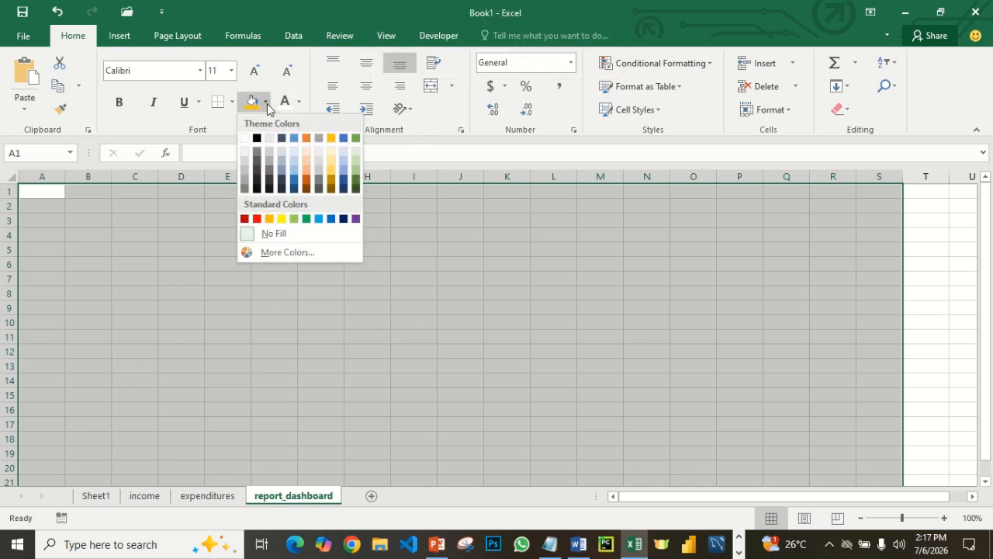
click(248, 138)
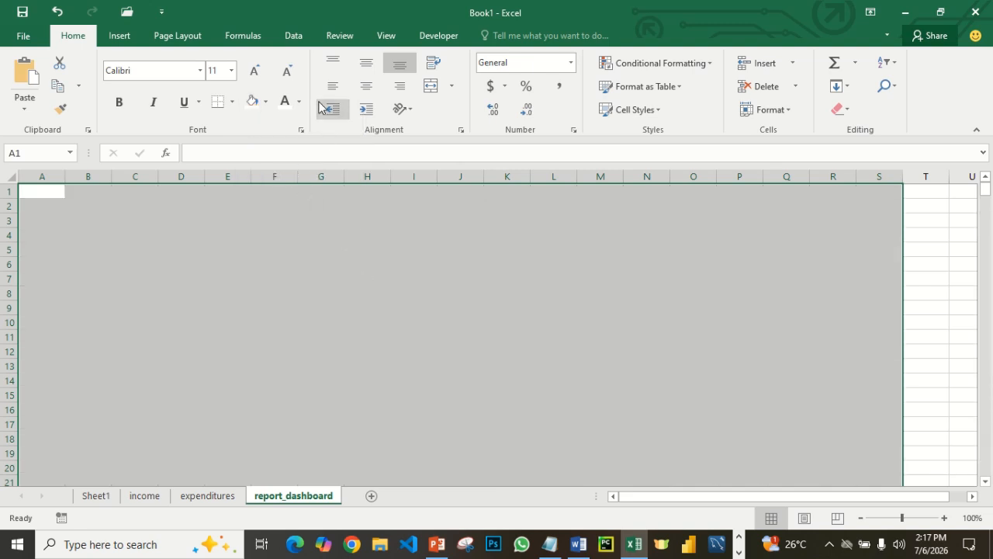
click(266, 101)
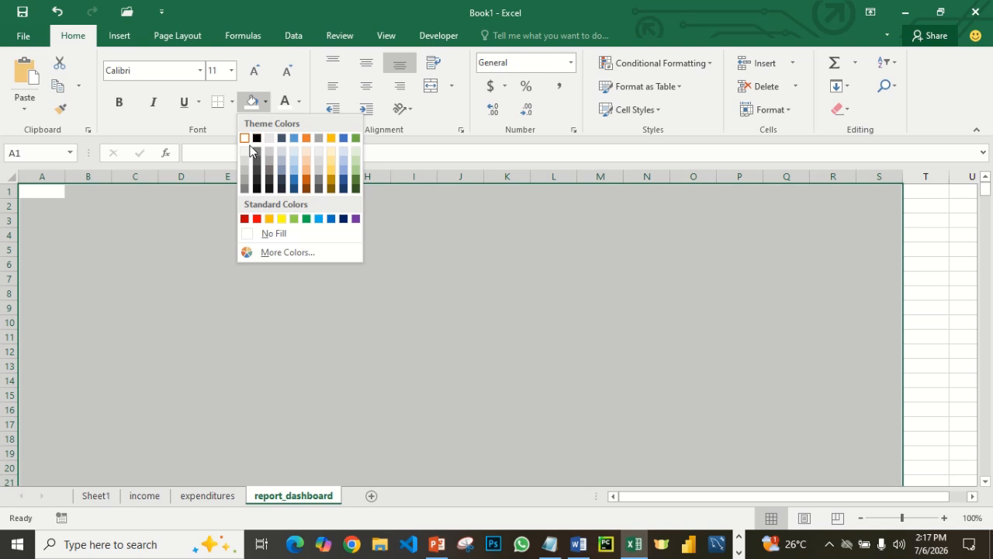
click(270, 140)
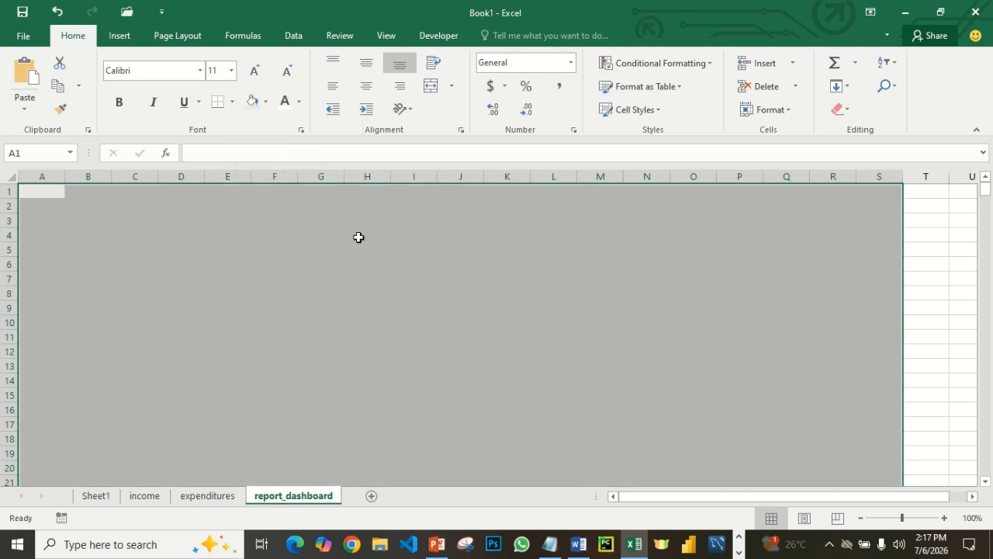
click(517, 268)
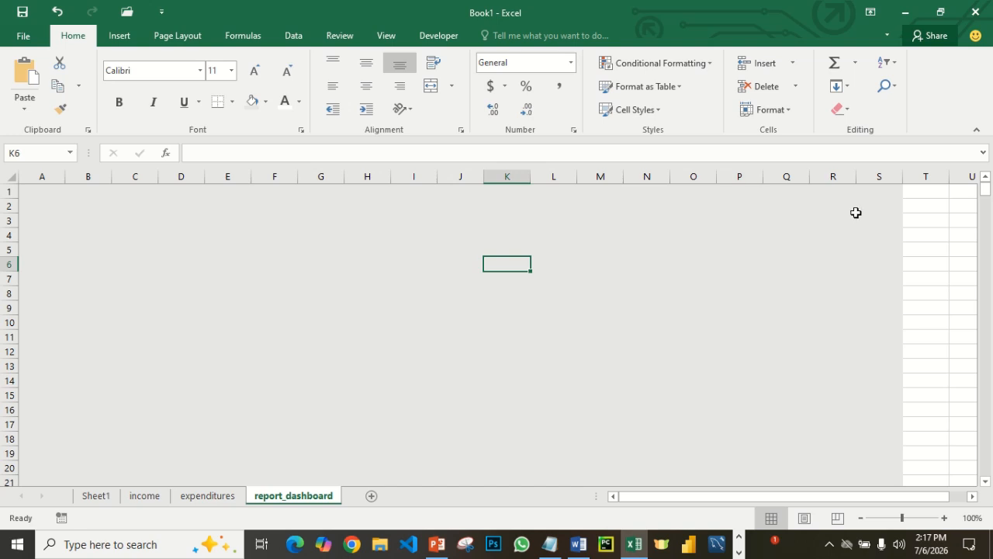
- Extend the light gray fill on report_dashboard to the unfilled cells from T1 across and down
drag(905, 187, 733, 427)
drag(771, 497, 690, 498)
click(253, 103)
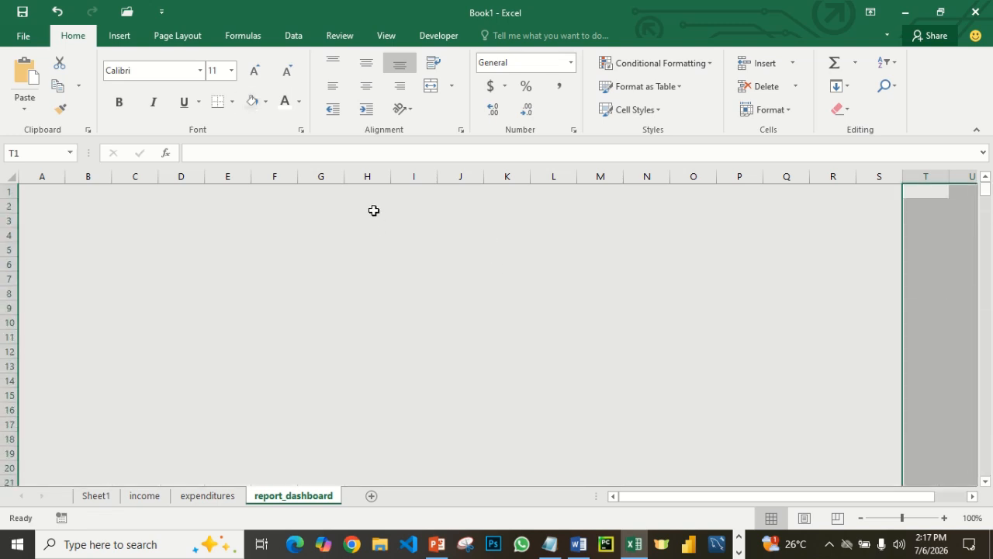
click(302, 225)
- Enter the label TOTAL INCOME in cell C3 of report_dashboard
click(116, 230)
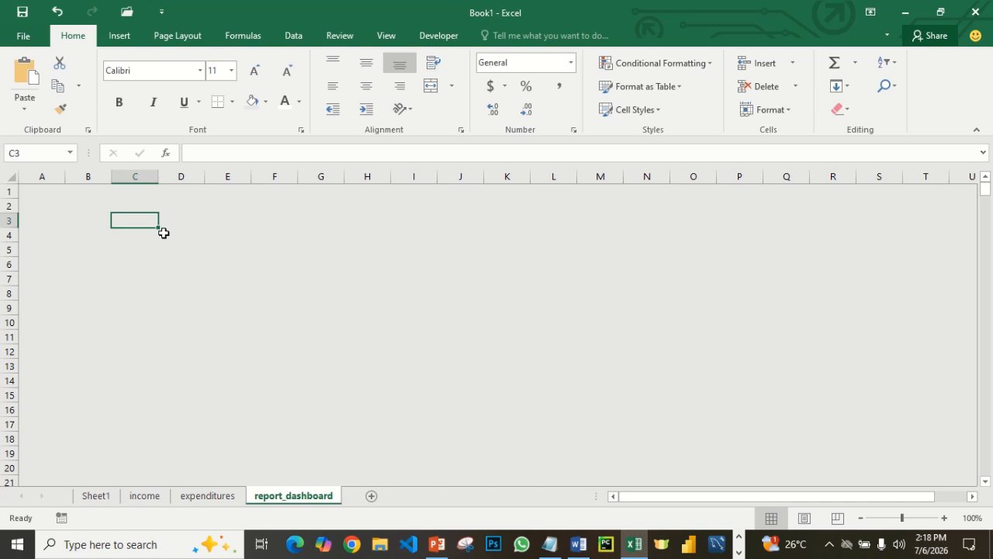
text(t)
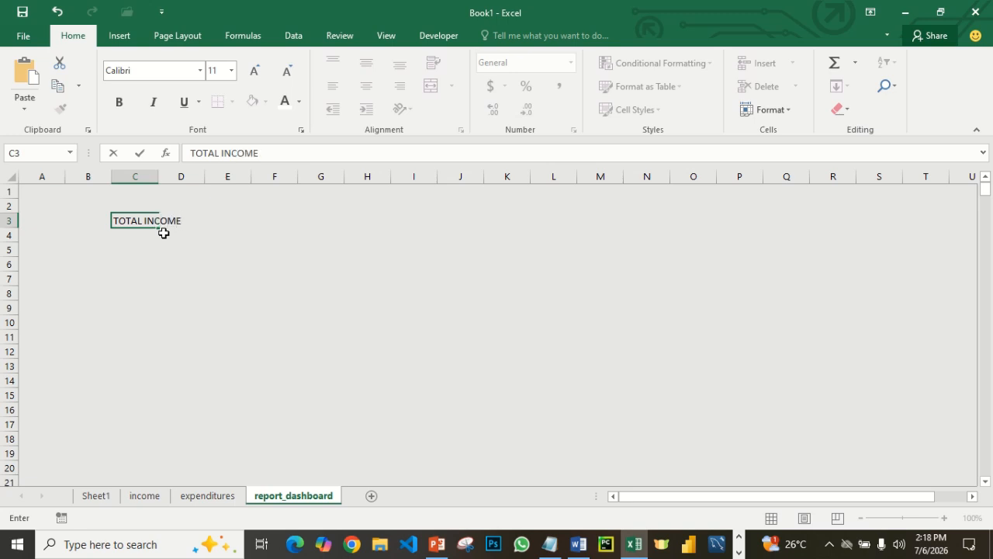
click(216, 231)
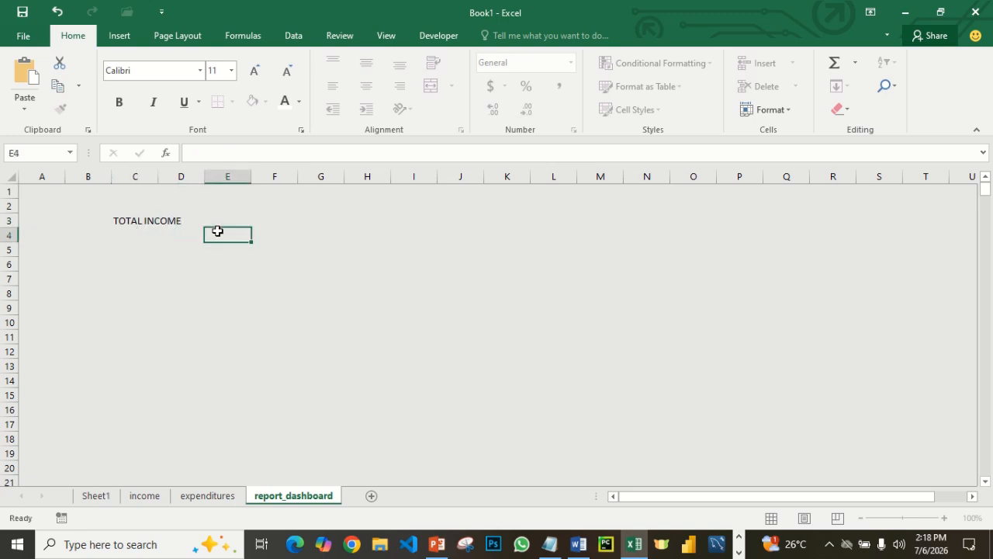
- Review the AMOUNT column on the income sheet and select cell E3 beside the TOTAL INCOME label on report_dashboard
click(148, 497)
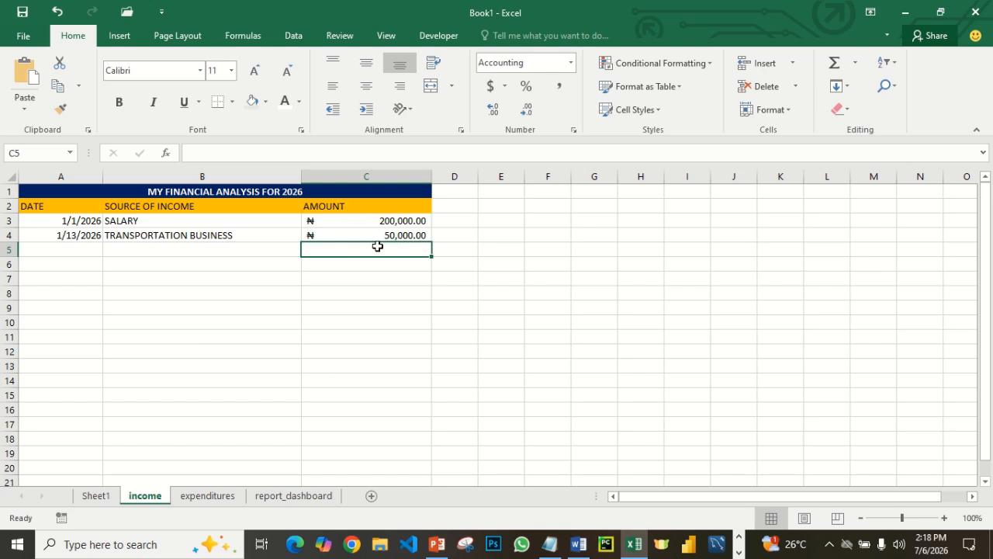
click(287, 496)
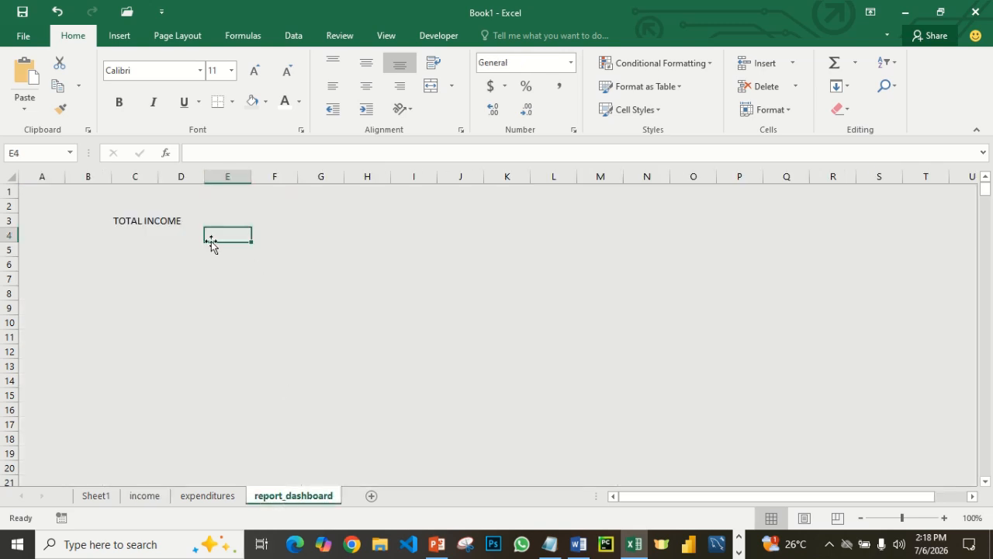
click(238, 222)
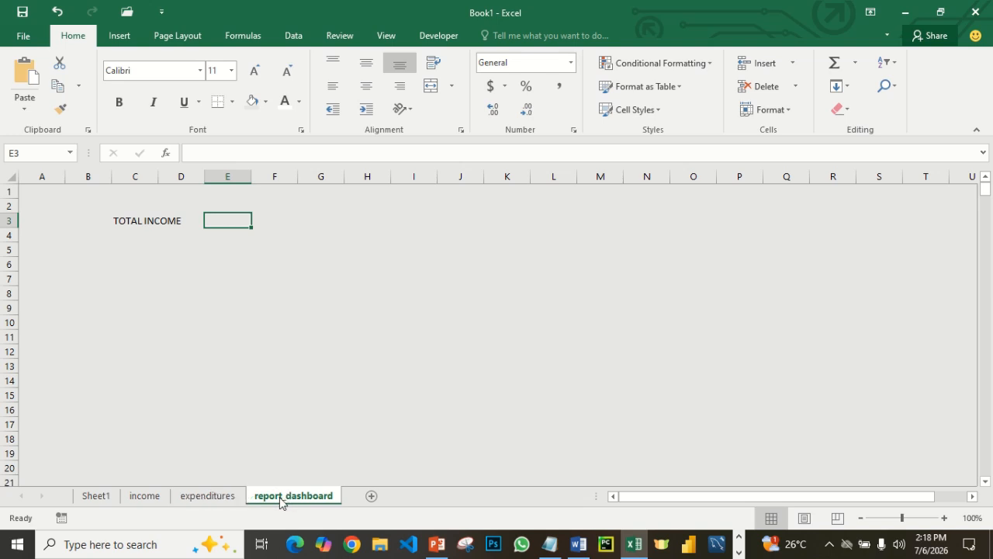
- Enter the label TOTAL EXPENDITURE in cell C4 of report_dashboard
click(134, 238)
text(T)
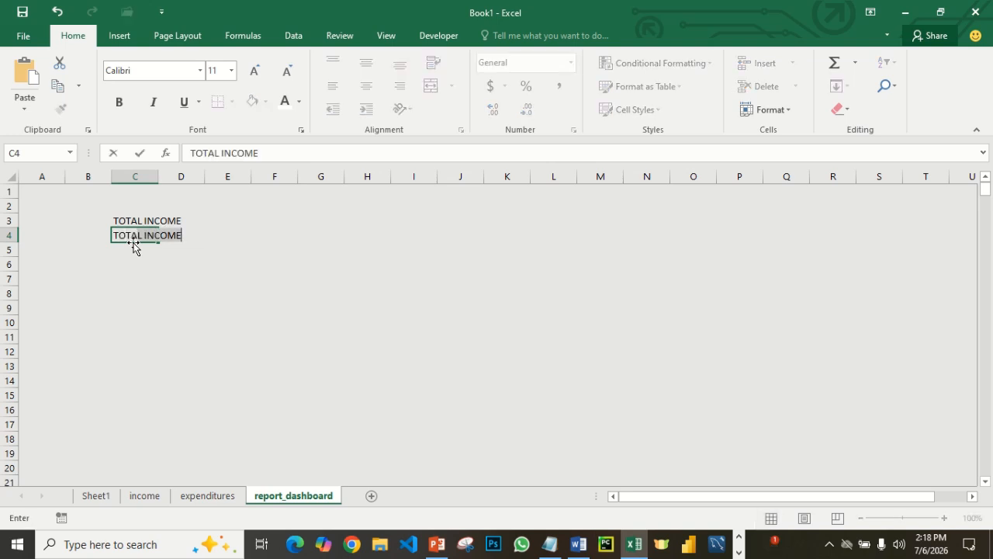
text(OTAL EXPENDITURE)
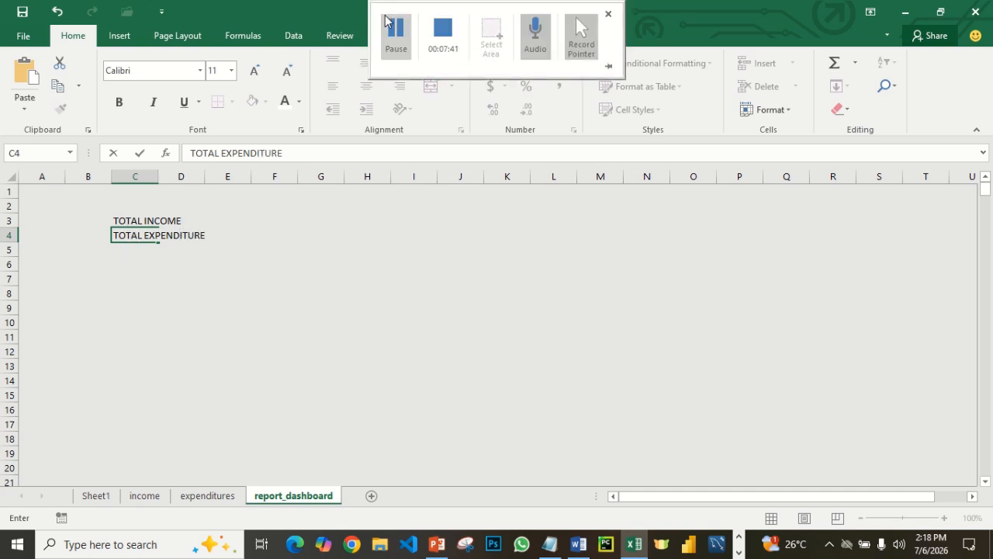
click(394, 31)
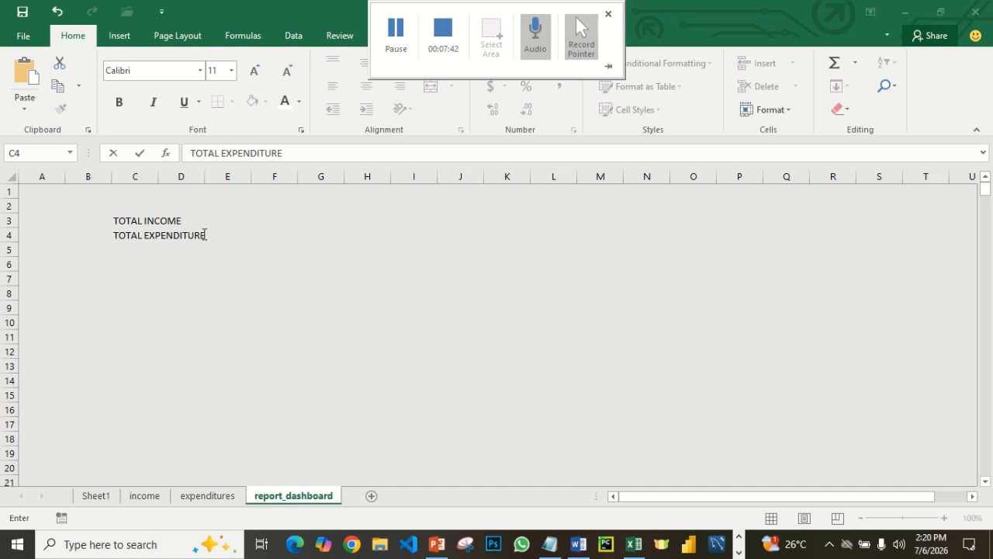
click(127, 235)
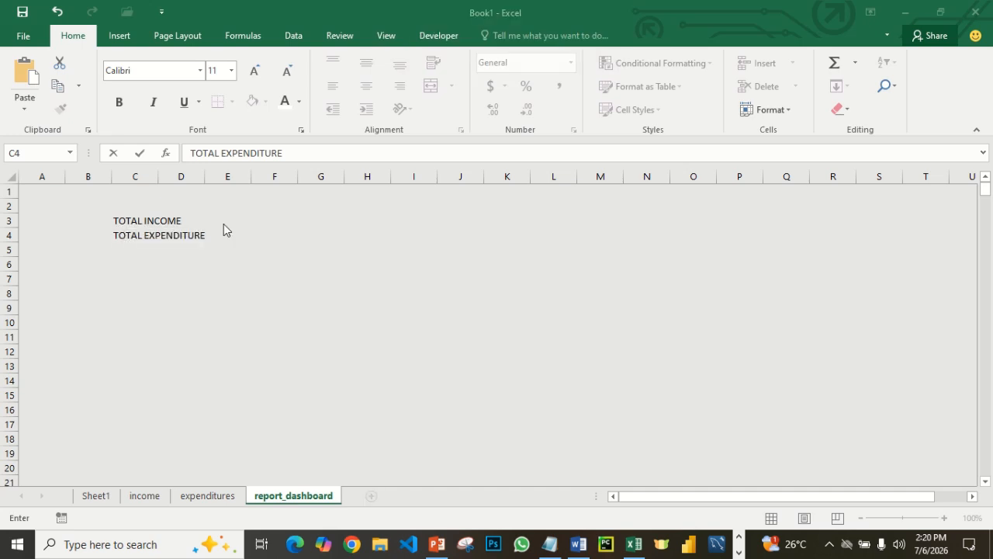
key(Return)
- Move the TOTAL EXPENDITURE label from C4 to C7 and refill the emptied cell C4 with the light gray background color
click(119, 235)
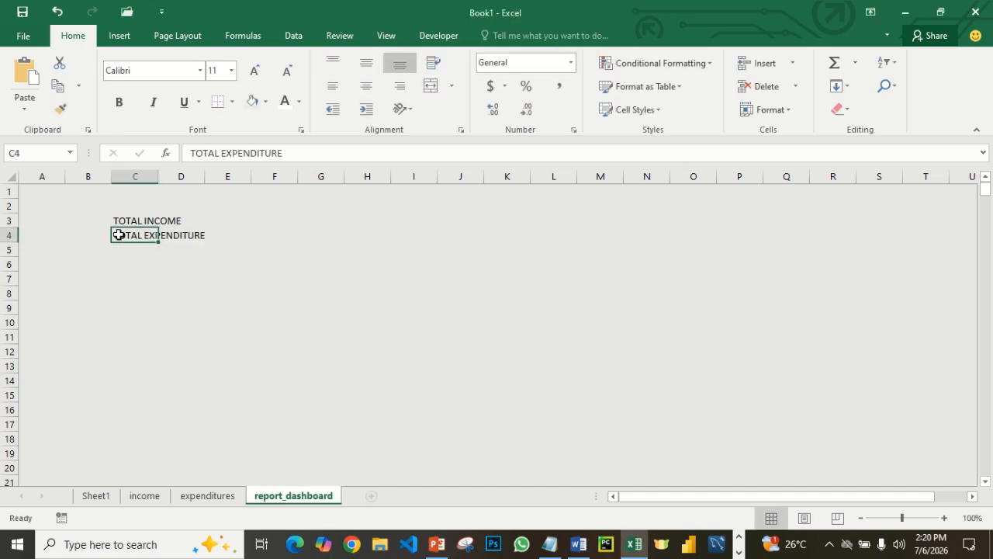
key(ctrl+c)
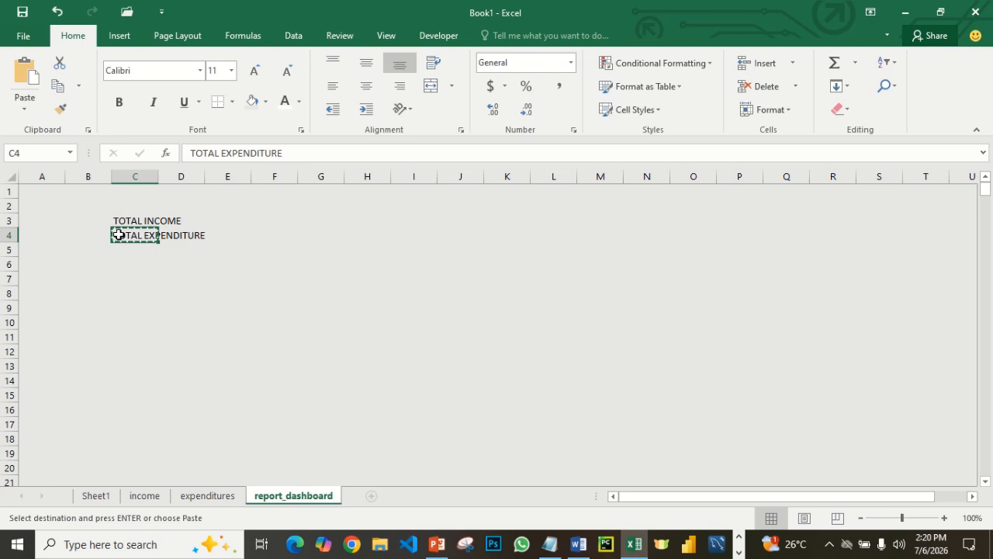
click(132, 285)
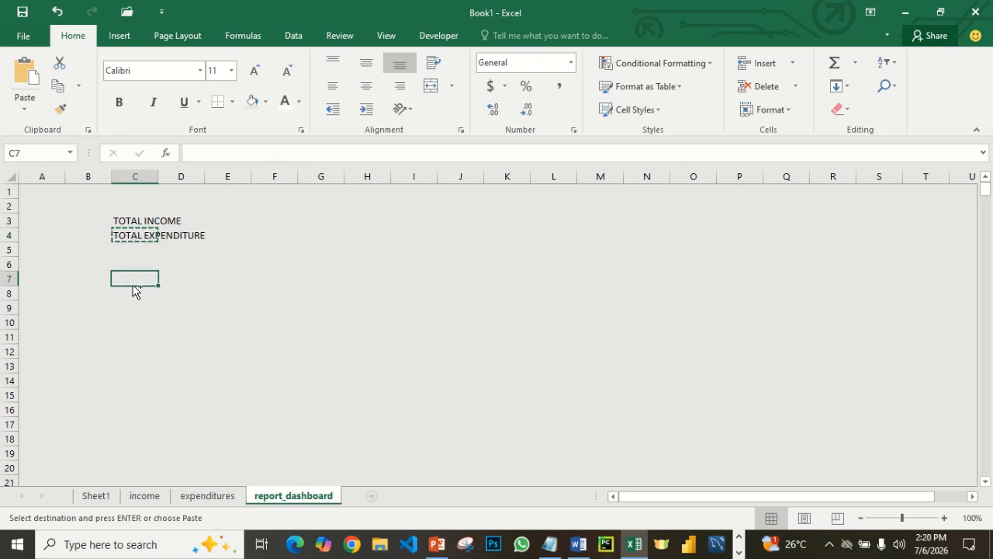
key(ctrl+v)
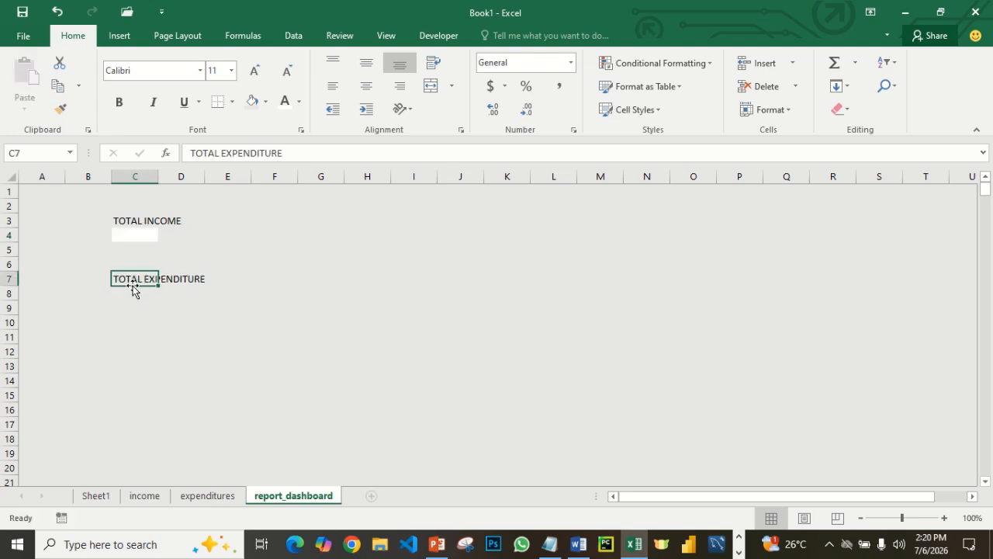
click(149, 238)
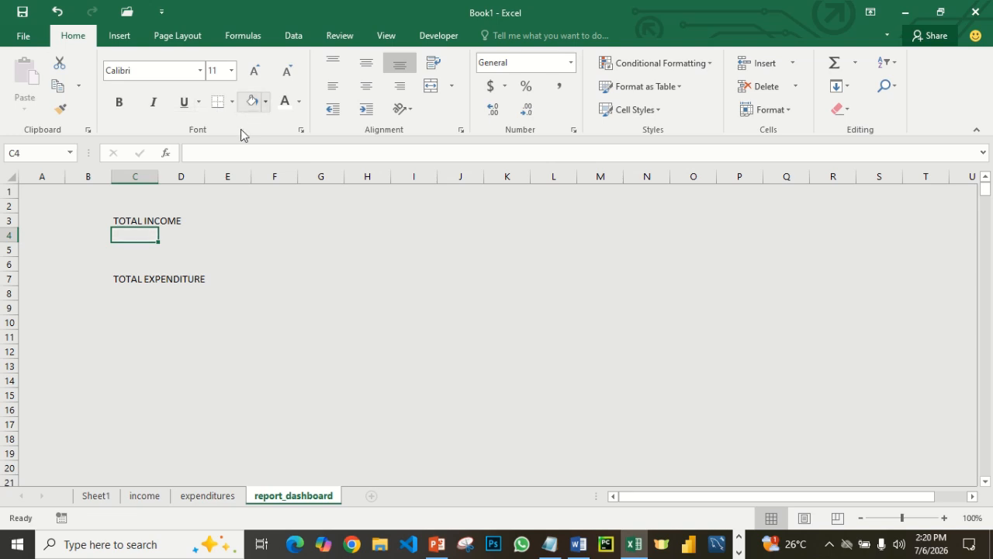
click(251, 247)
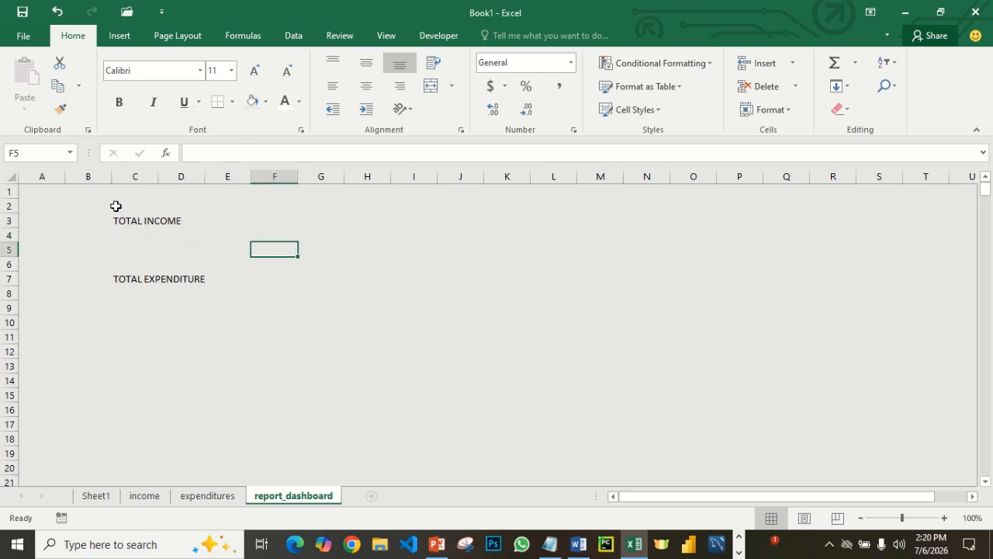
- Fill the block B2:E5 around the TOTAL INCOME label with the standard blue color
drag(107, 203, 132, 235)
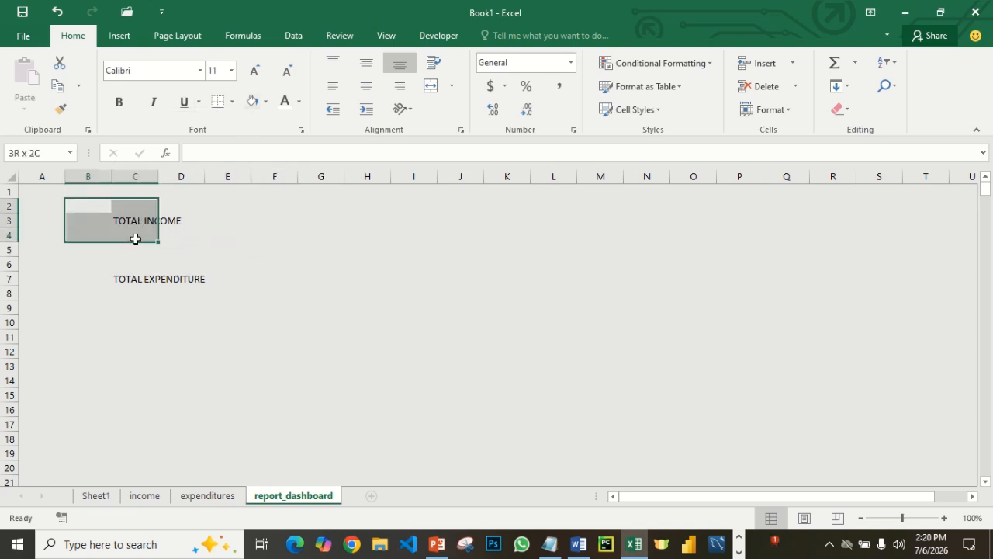
click(184, 240)
drag(97, 200, 206, 252)
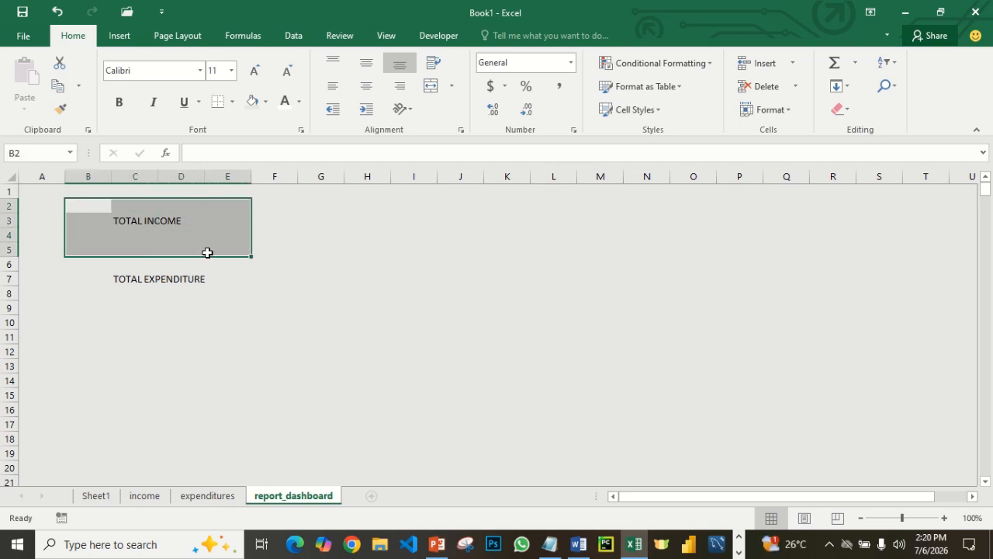
click(266, 102)
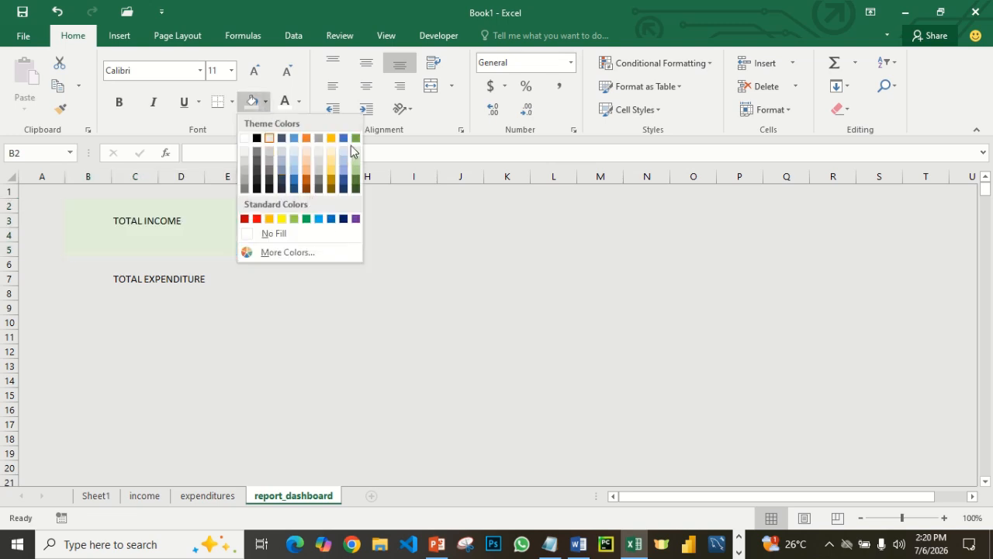
click(331, 219)
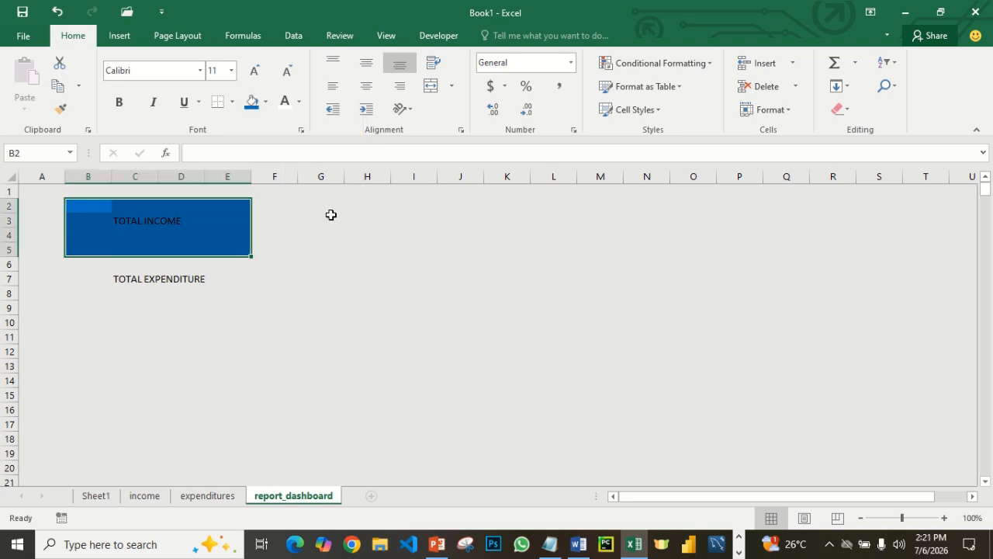
- Format the text in the blue TOTAL INCOME block as bold, size 18 and white
click(118, 111)
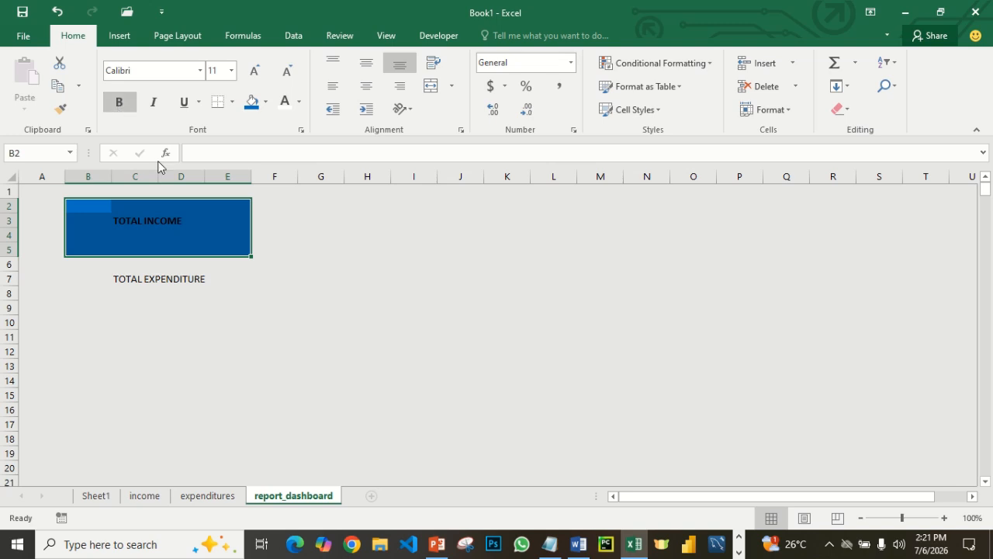
click(231, 73)
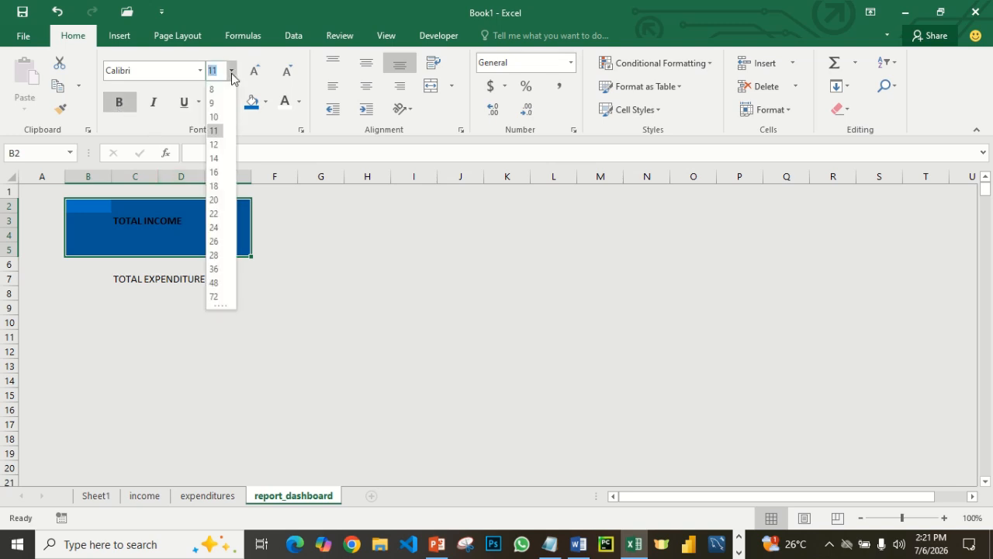
click(218, 186)
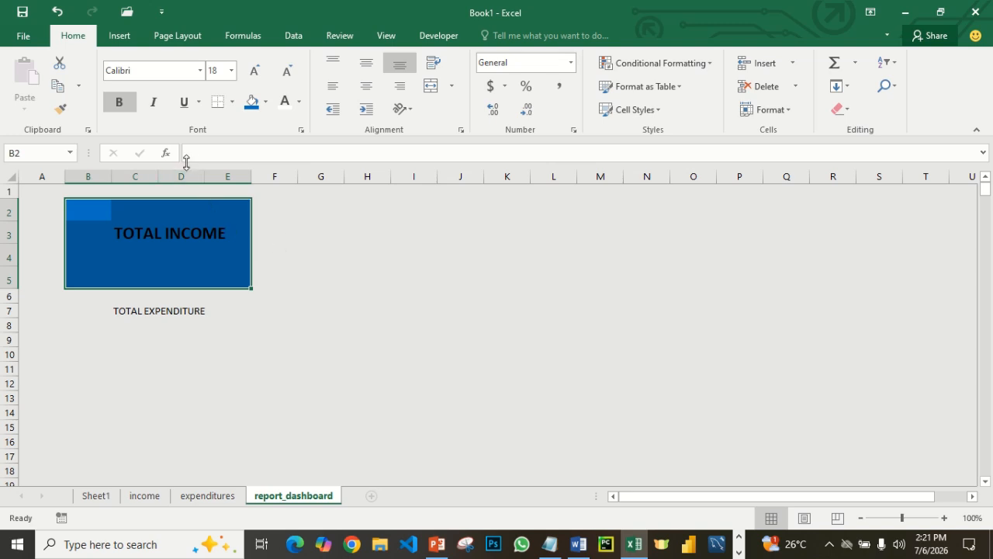
click(285, 102)
click(300, 254)
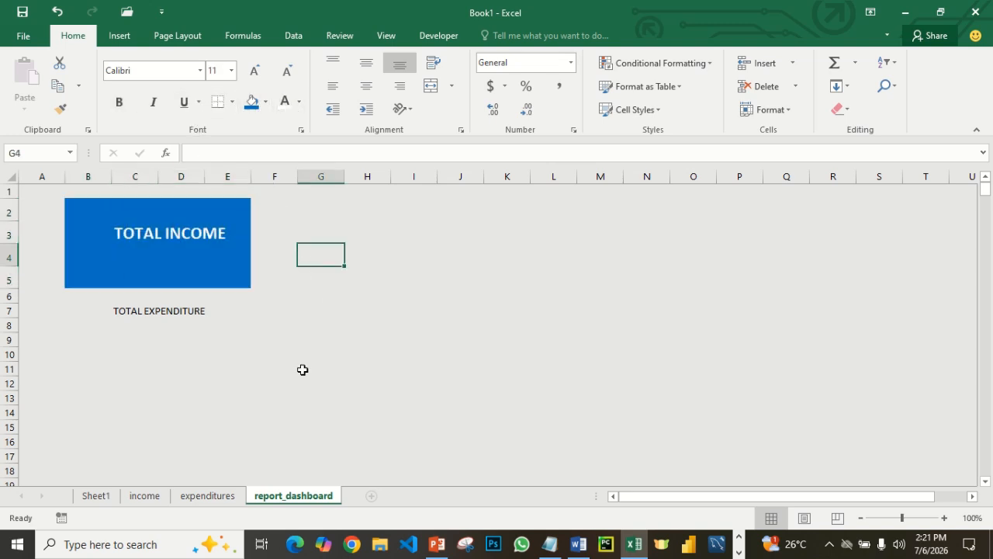
- Move the TOTAL EXPENDITURE label from C7 to B10 and restore the light gray fill in the emptied cell C7
click(121, 310)
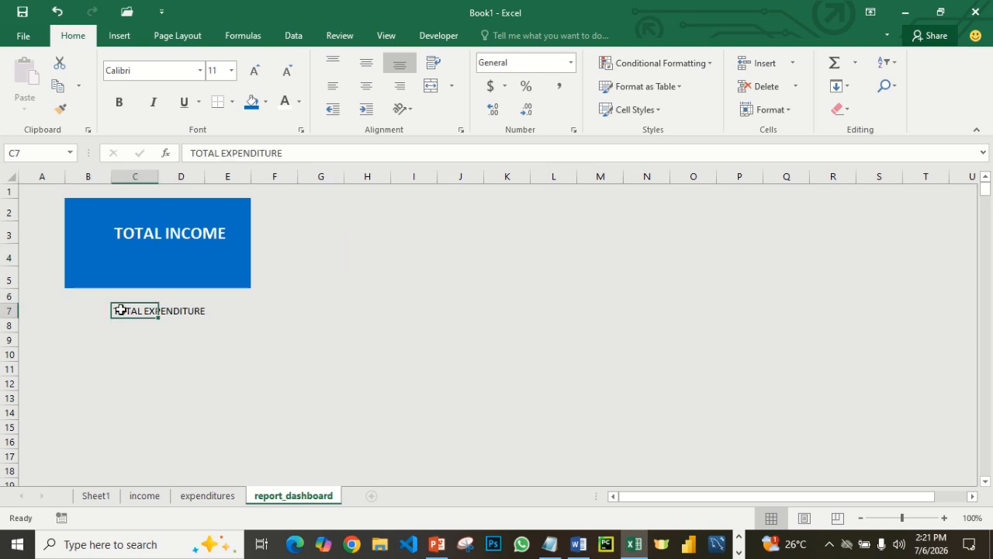
key(ctrl+c)
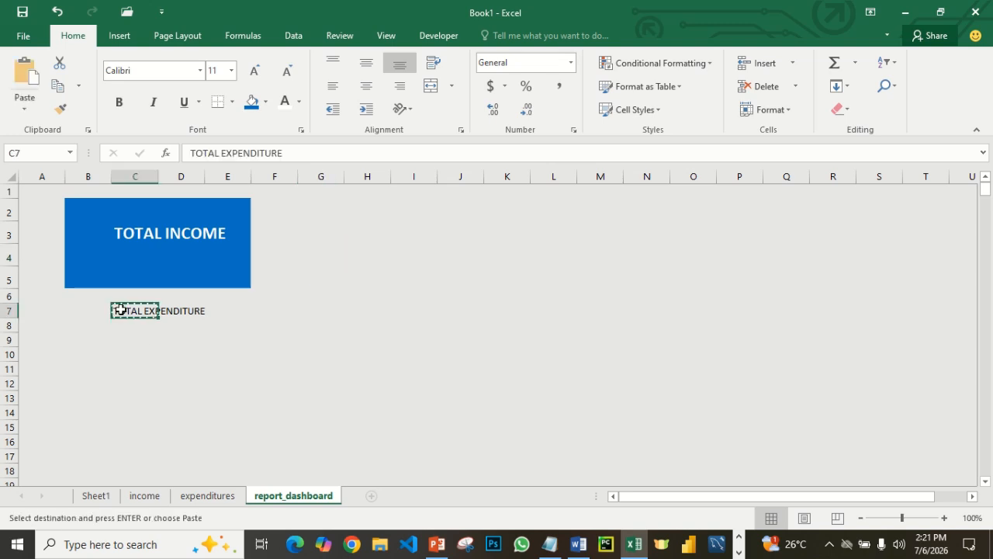
click(90, 341)
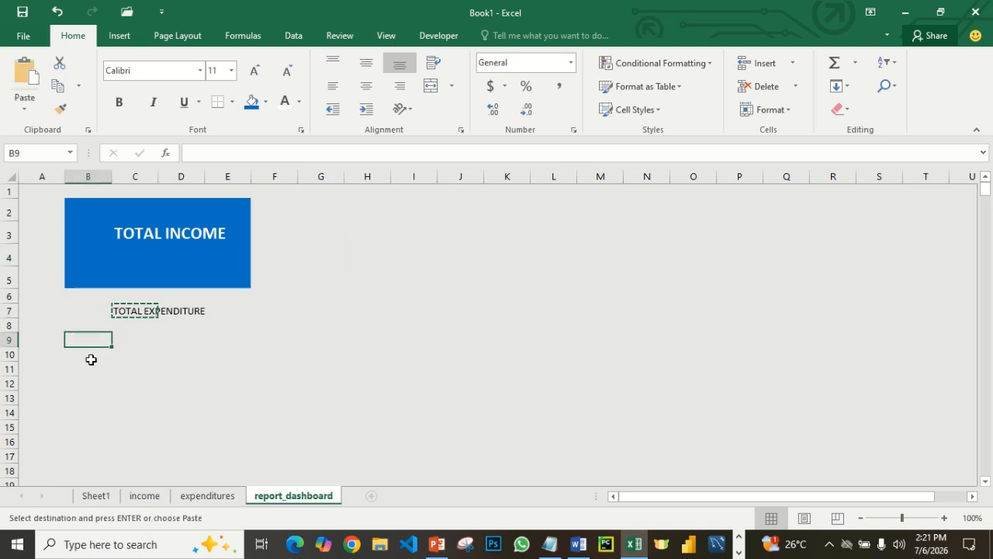
click(90, 359)
key(Return)
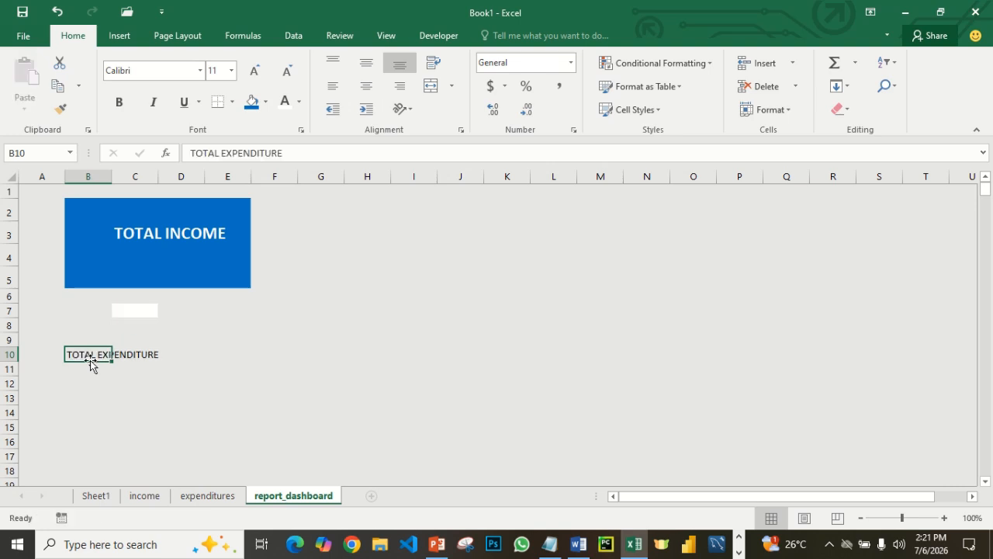
click(135, 311)
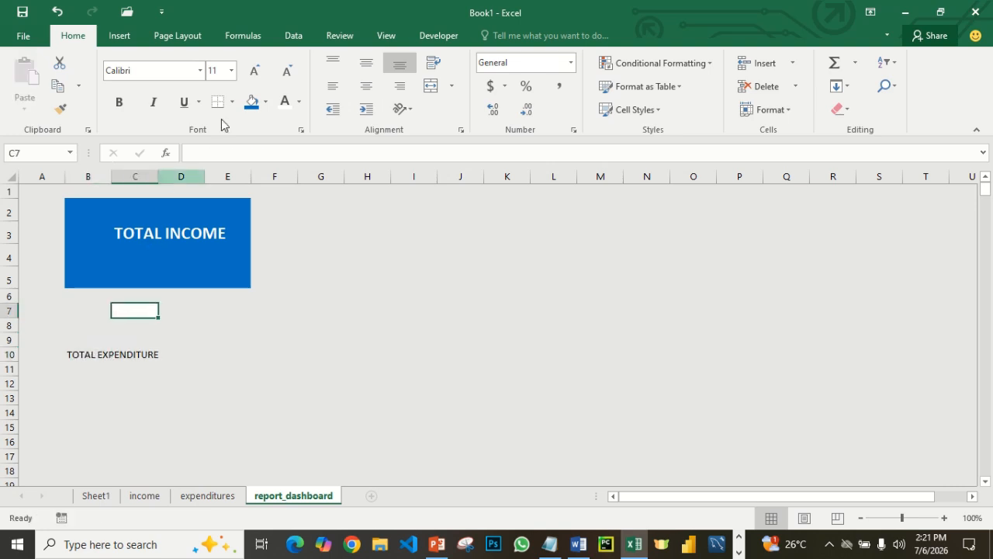
click(266, 102)
key(Escape)
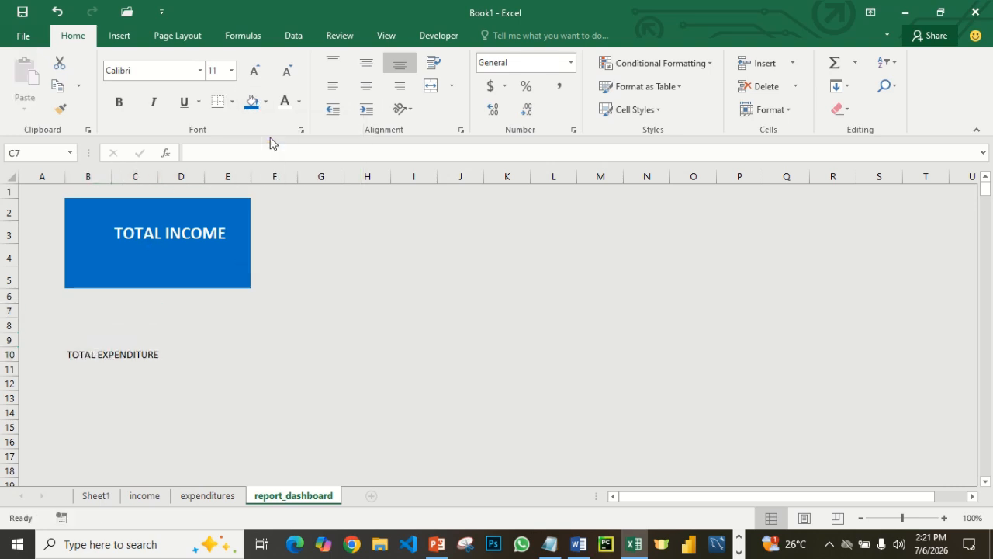
click(277, 305)
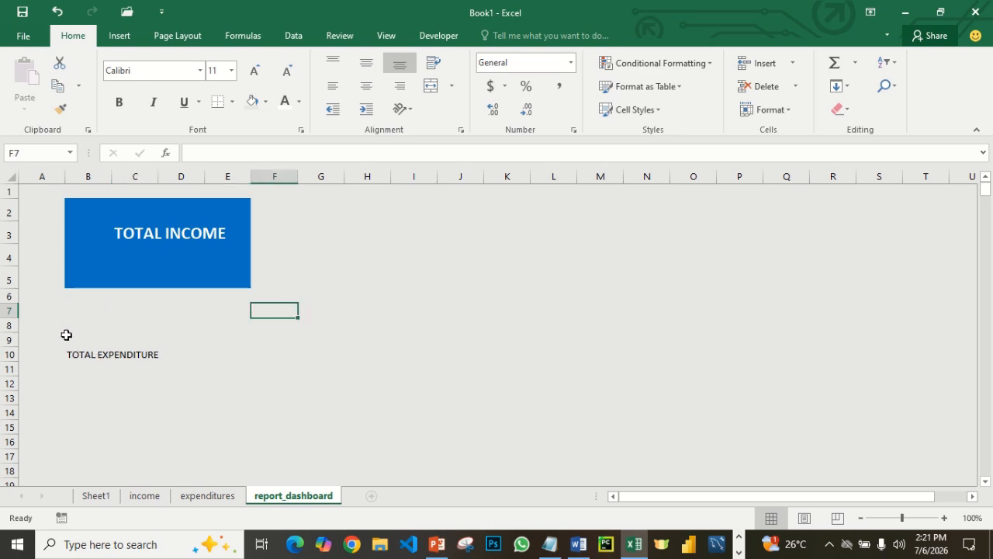
- Fill the block B8:E12 around the TOTAL EXPENDITURE label with the standard orange color and make its text bold
drag(67, 324, 210, 366)
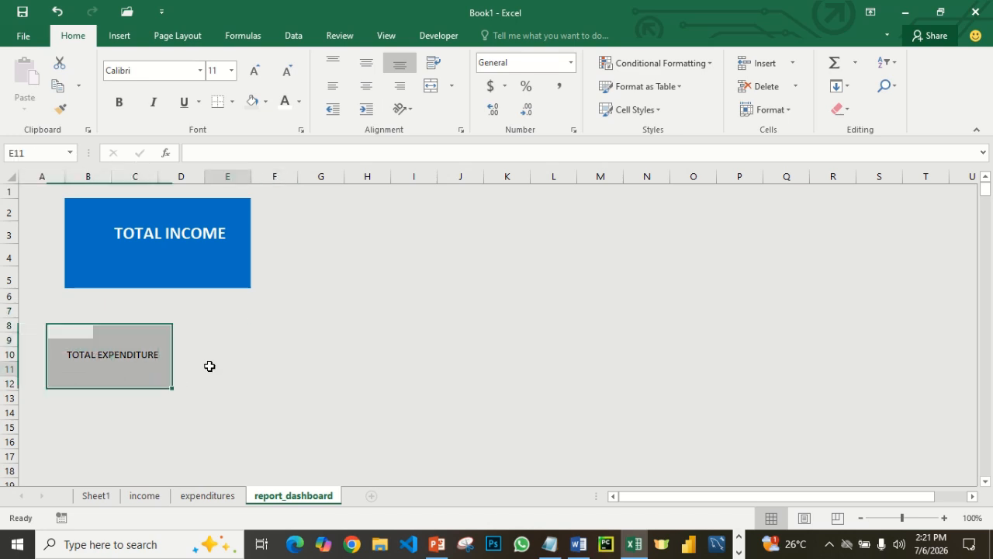
click(209, 366)
drag(79, 327, 214, 386)
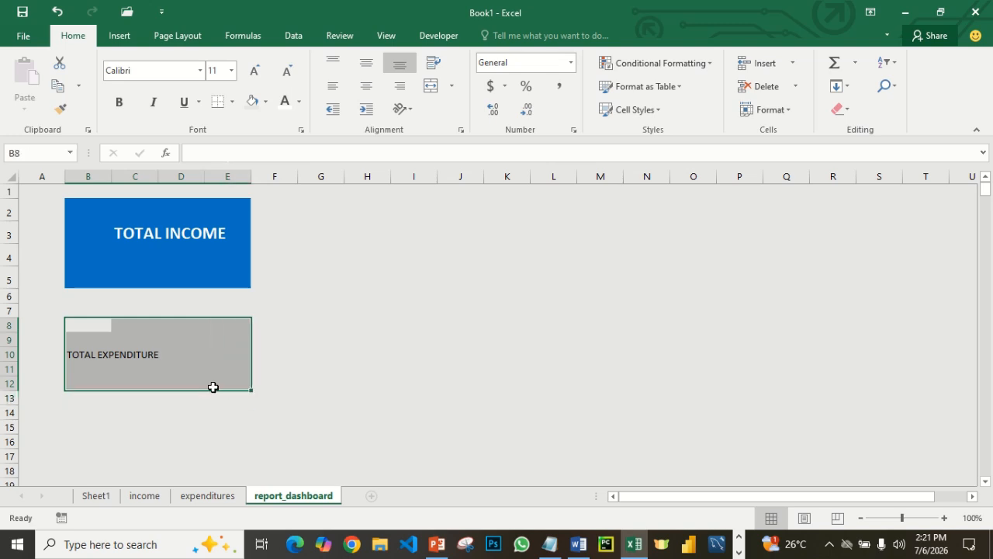
click(265, 103)
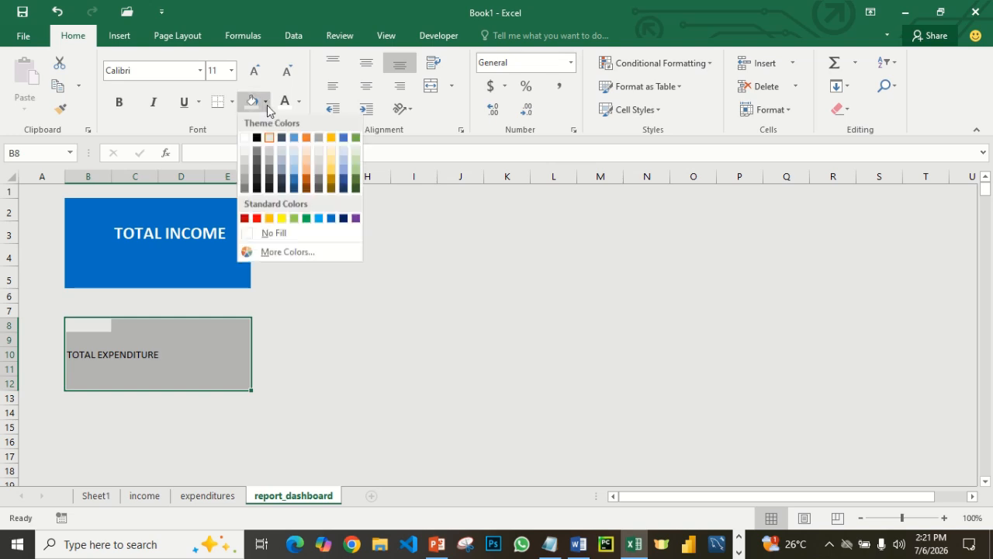
click(271, 220)
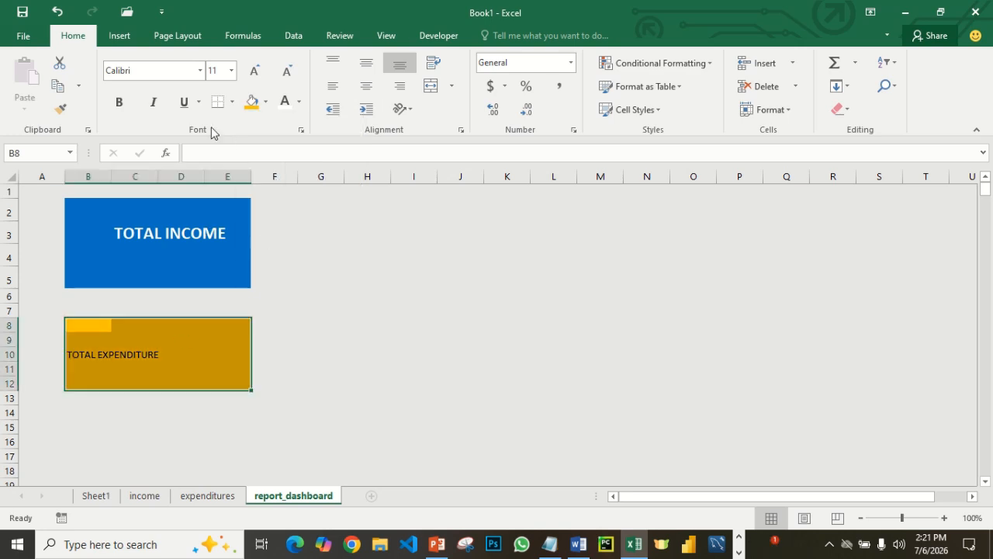
click(119, 102)
click(320, 324)
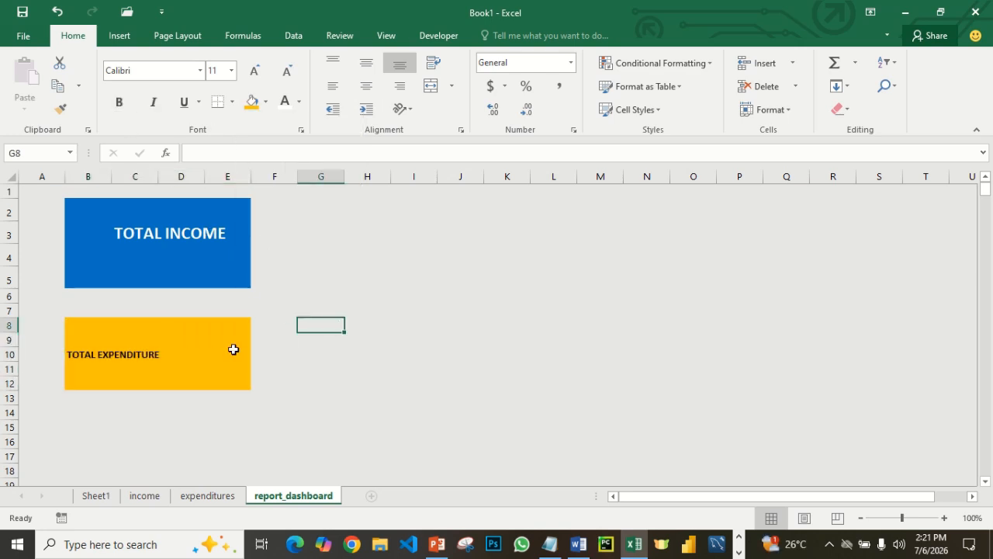
- Try merging and centering the whole orange block B8:E12, and undo the merge
click(76, 324)
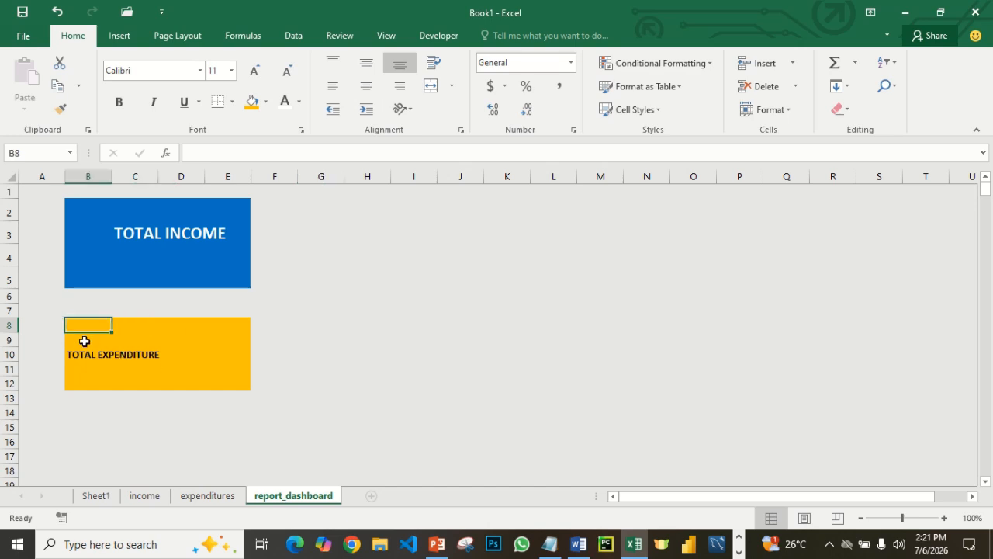
drag(84, 326, 225, 391)
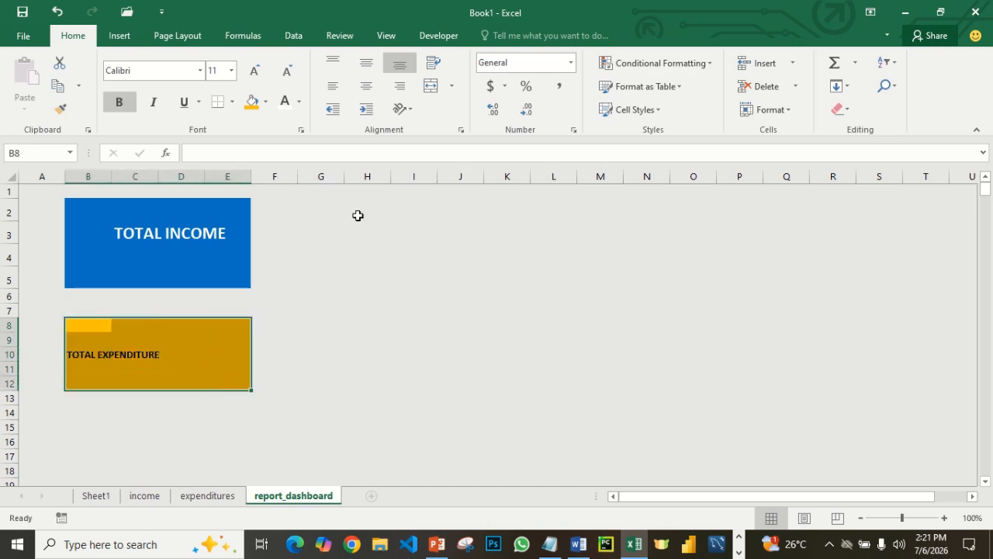
click(428, 88)
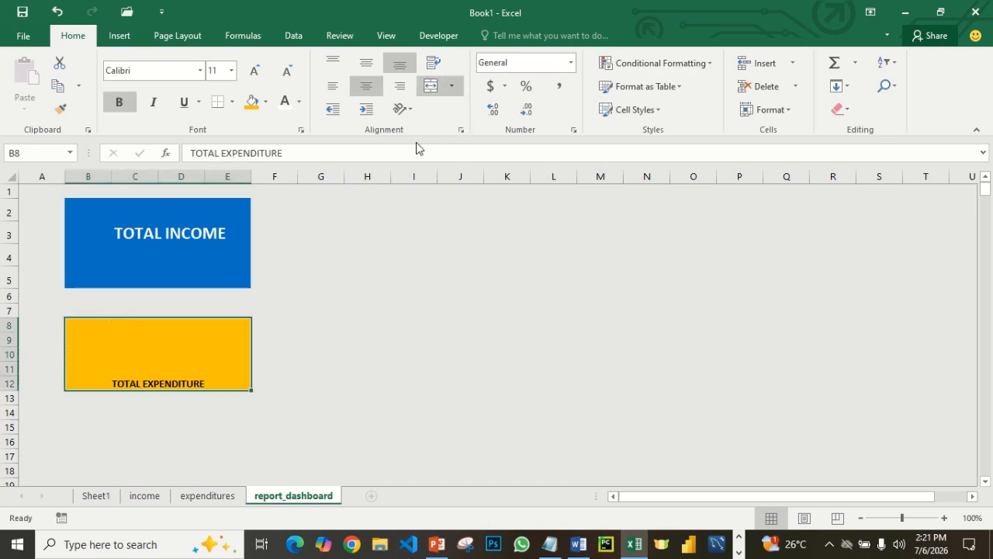
key(ctrl+z)
click(256, 369)
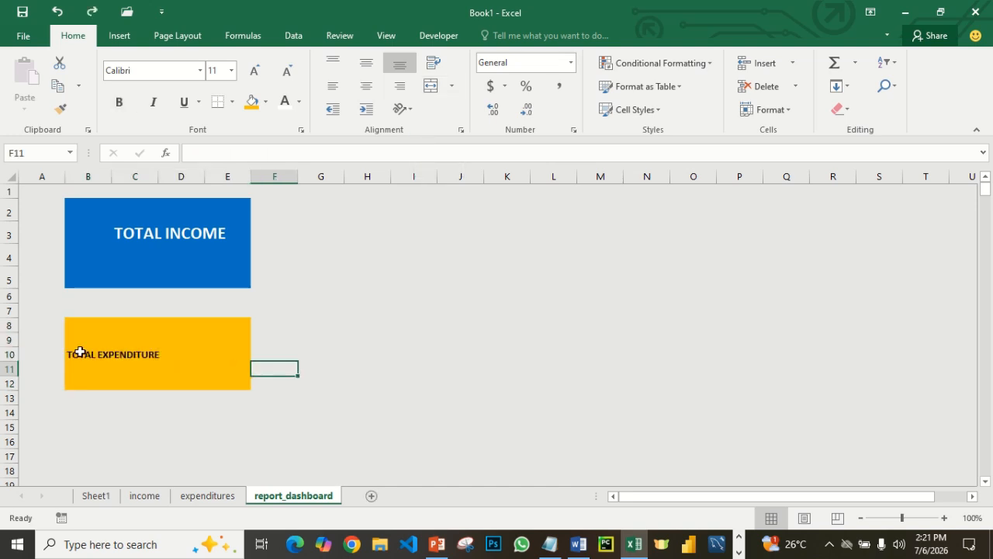
- Merge and center the TOTAL EXPENDITURE label across cells B10:E10
drag(75, 353, 222, 352)
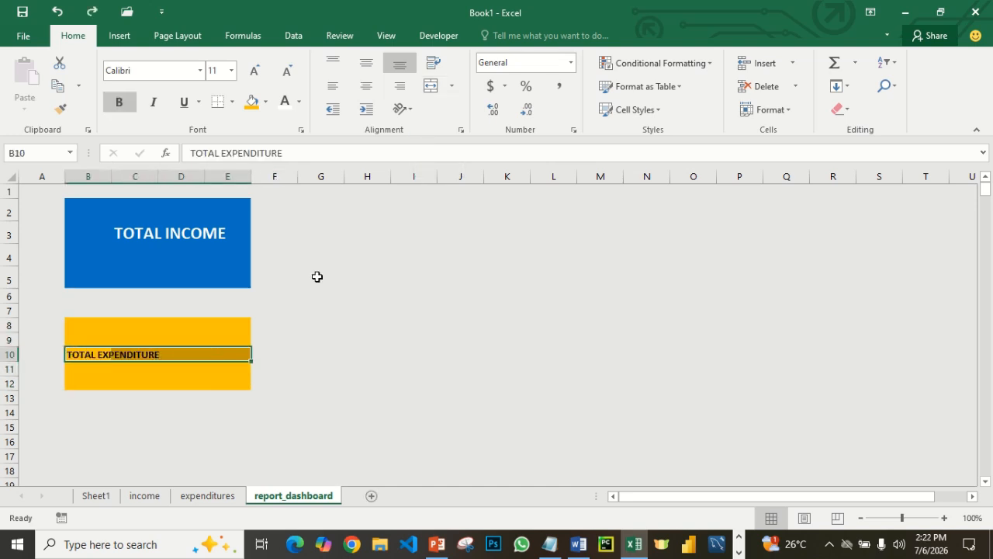
click(430, 86)
click(362, 237)
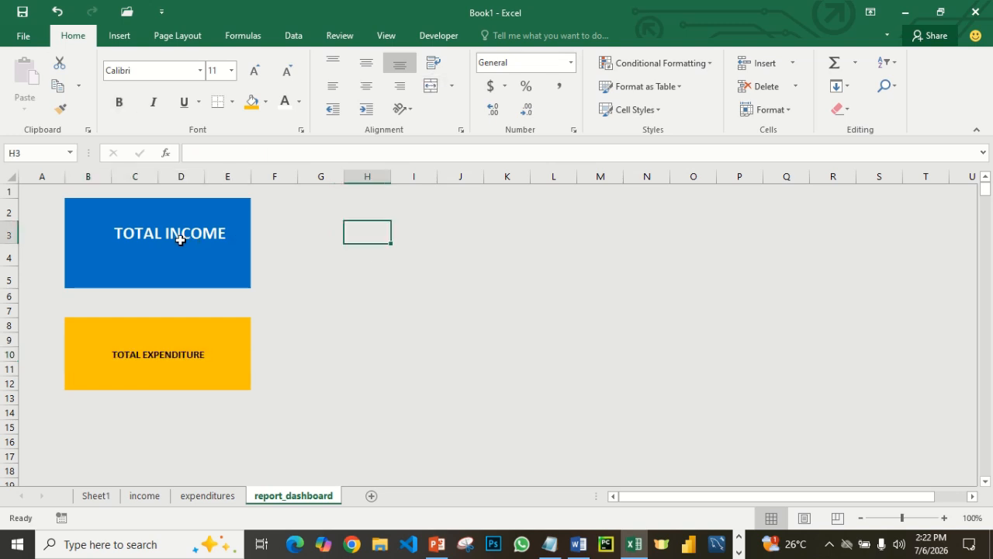
- Merge and center the TOTAL INCOME label across cells B3:E3
click(75, 228)
drag(75, 228, 218, 237)
click(431, 86)
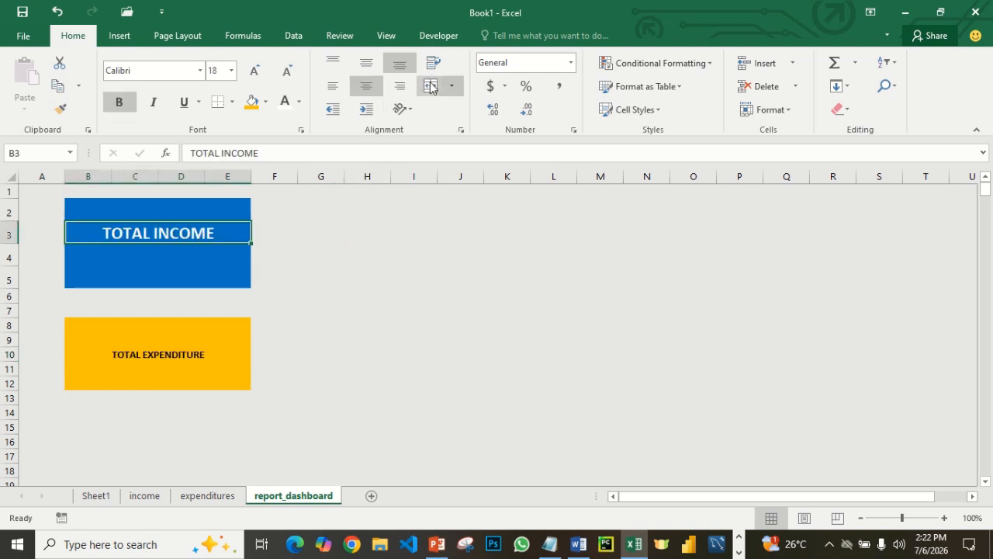
click(491, 312)
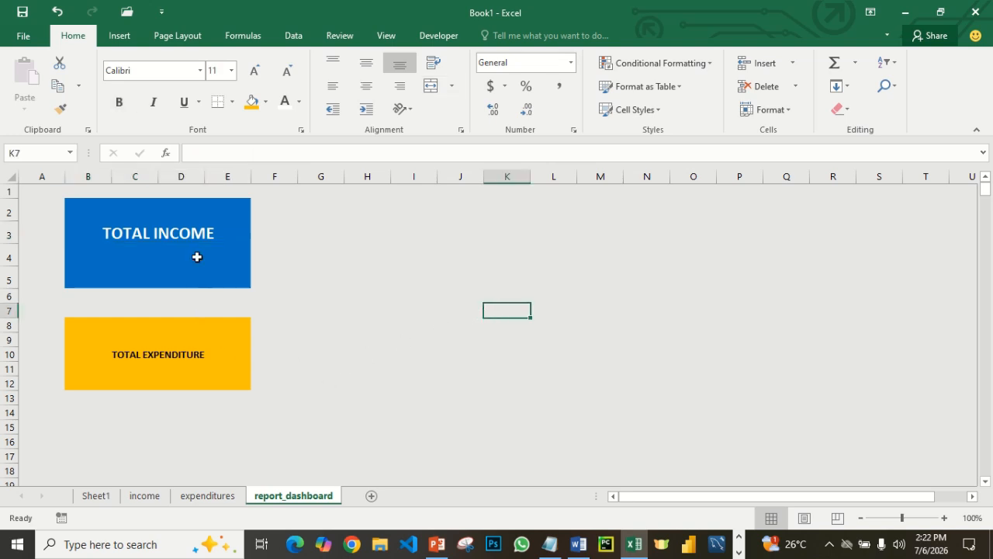
click(342, 227)
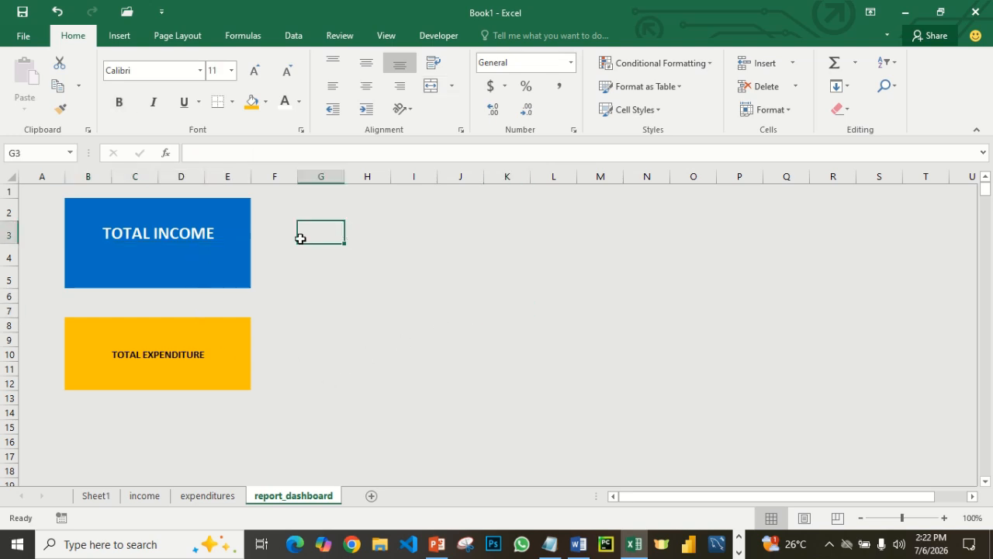
click(304, 339)
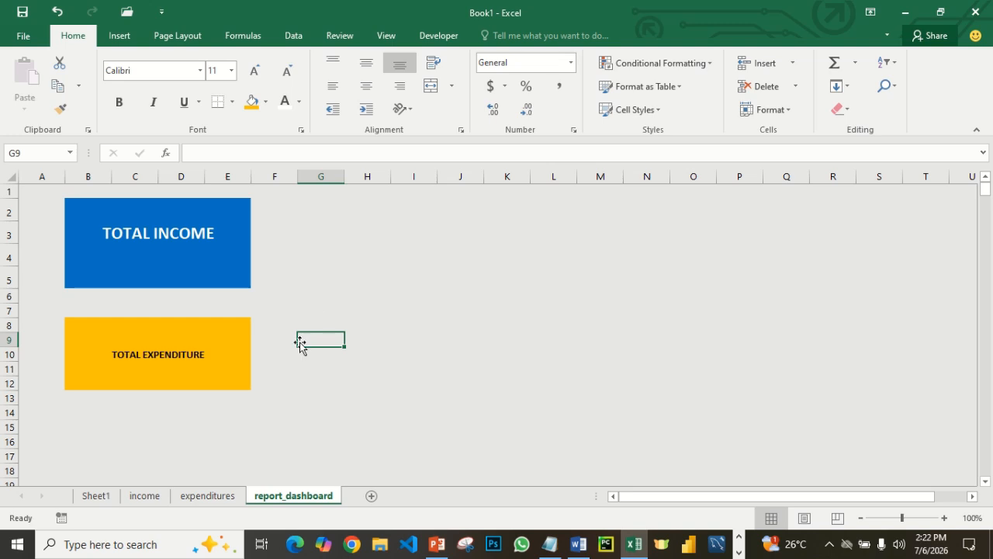
- Copy the TOTAL INCOME label's formatting onto the TOTAL EXPENDITURE label and restore the orange fill behind it
click(160, 240)
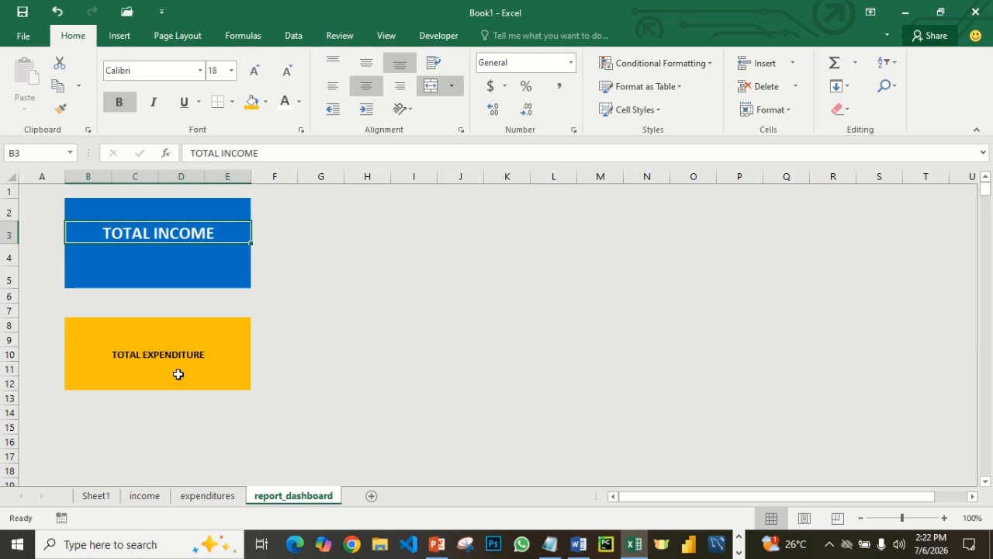
click(62, 110)
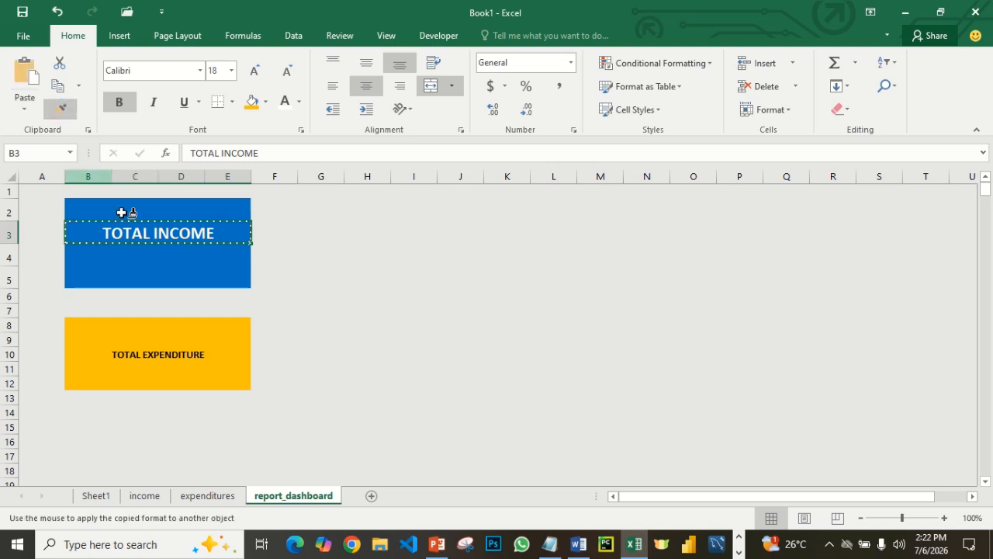
click(150, 357)
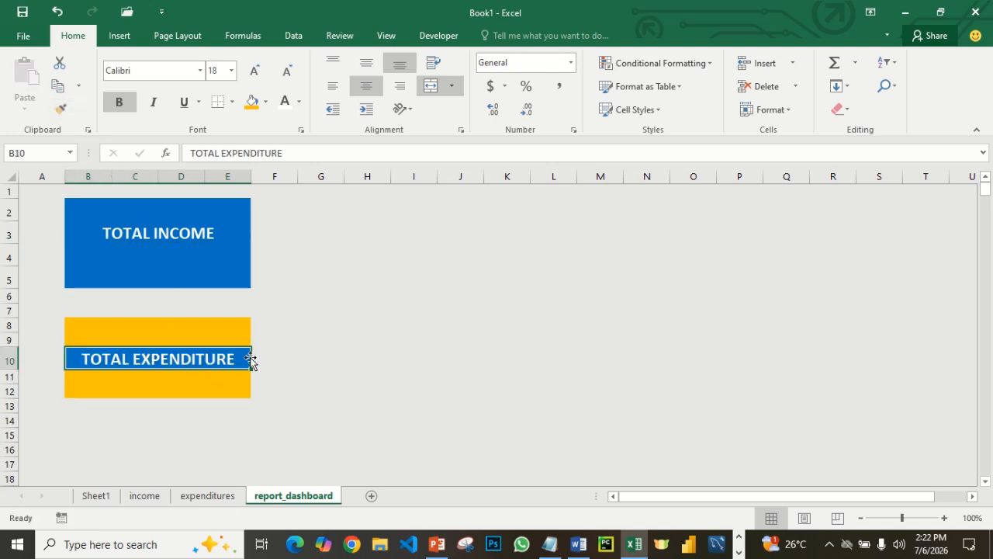
click(251, 101)
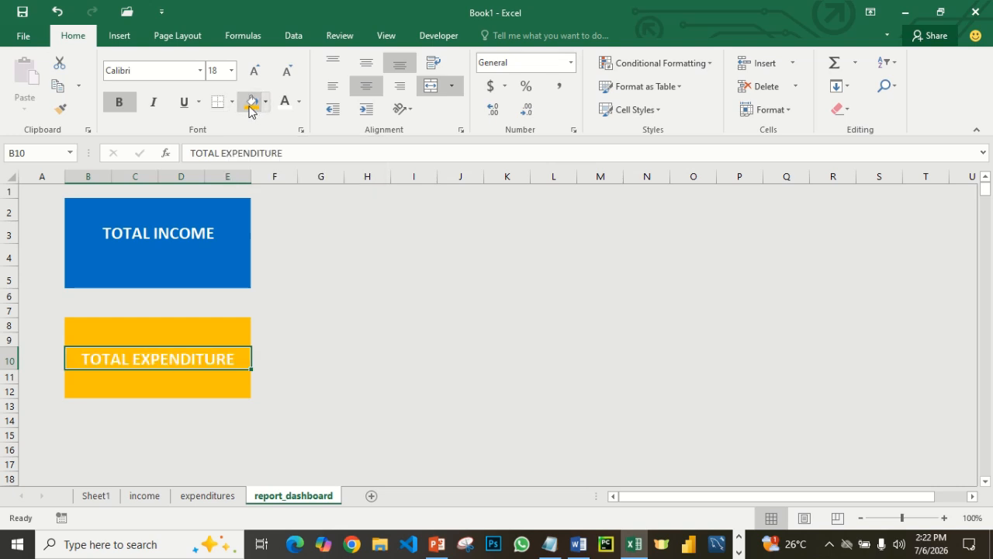
click(353, 336)
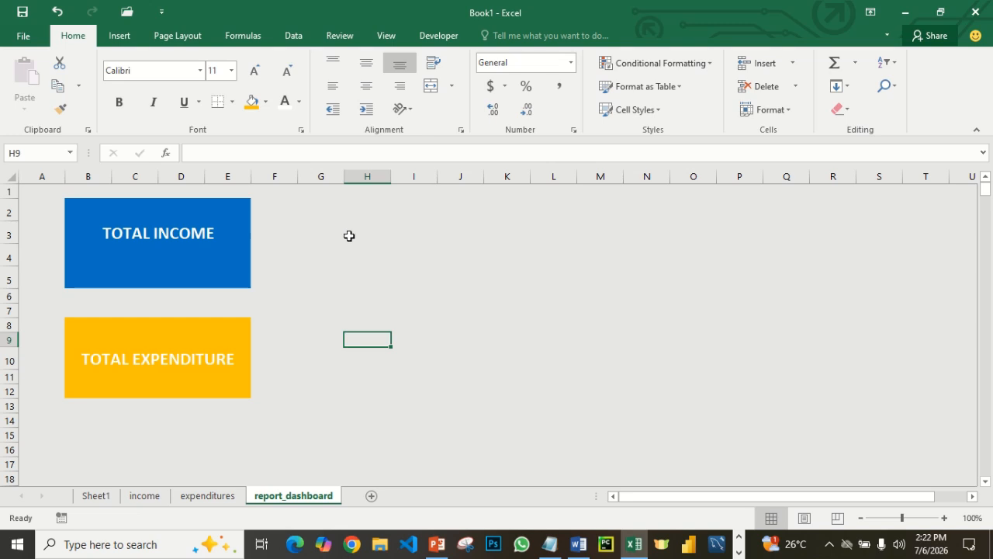
- Look through the expenditures and income sheets and return to report_dashboard to see which data the cards draw on
click(204, 497)
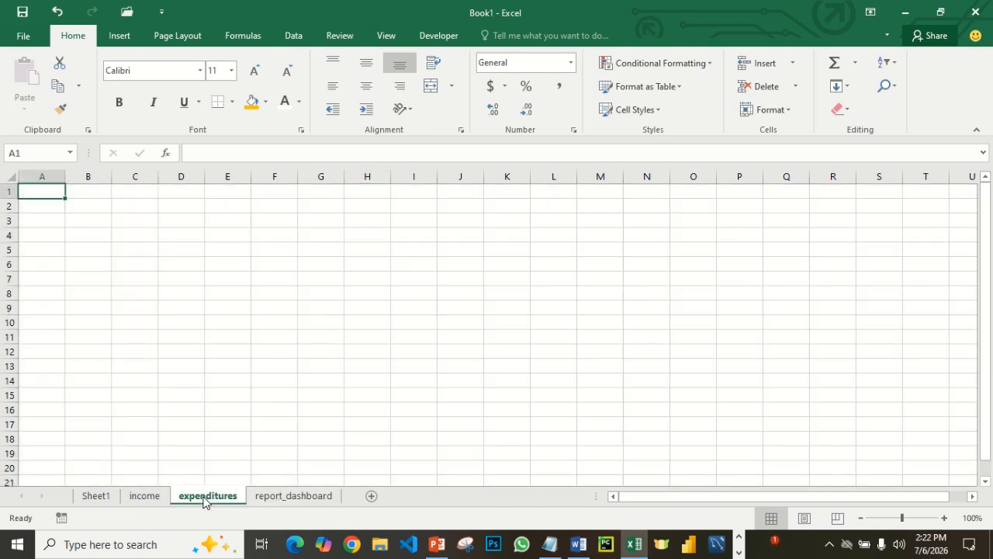
click(144, 493)
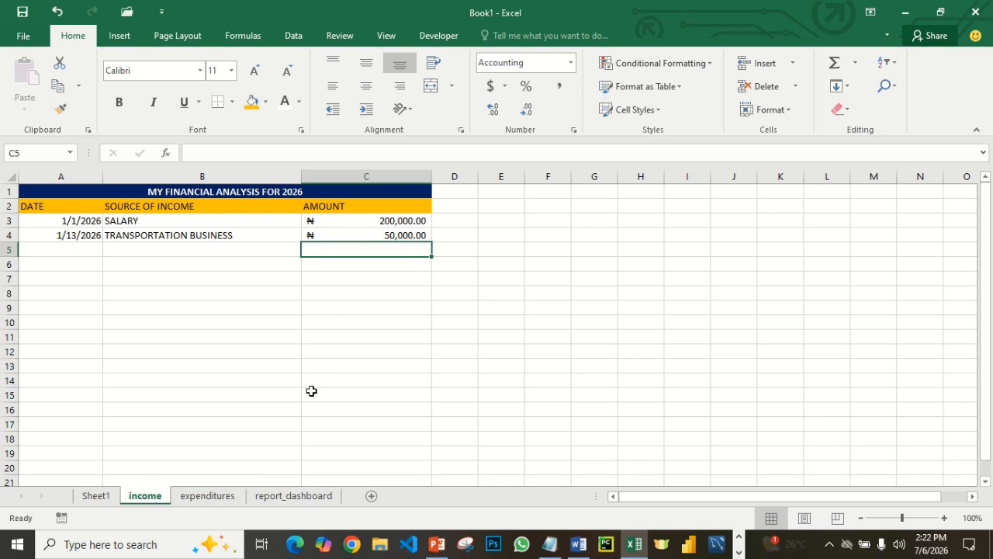
click(281, 497)
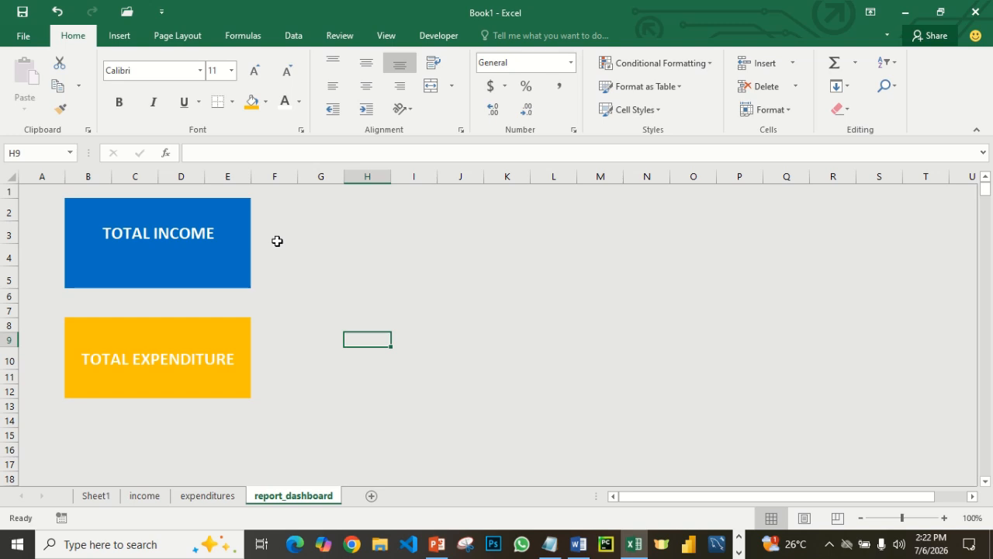
click(323, 232)
click(147, 496)
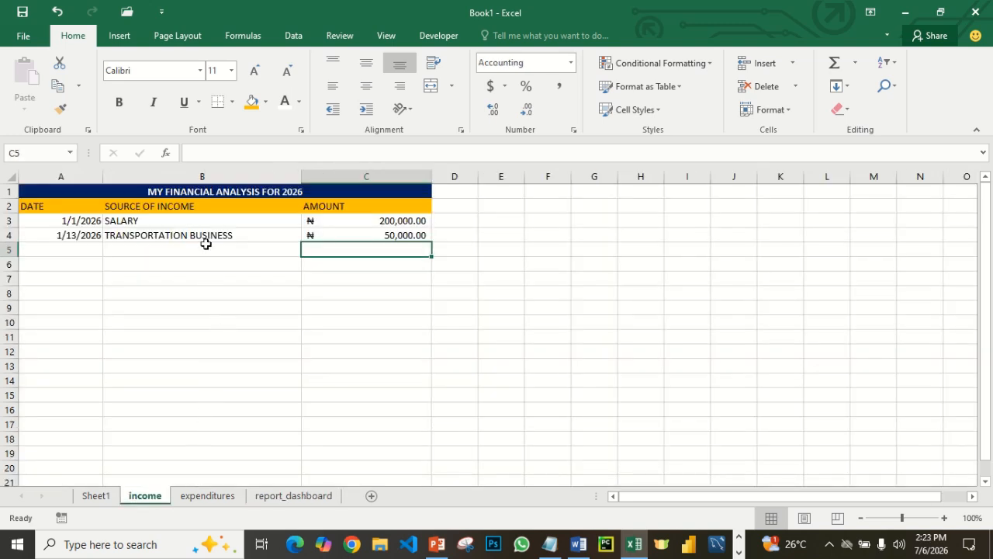
click(286, 496)
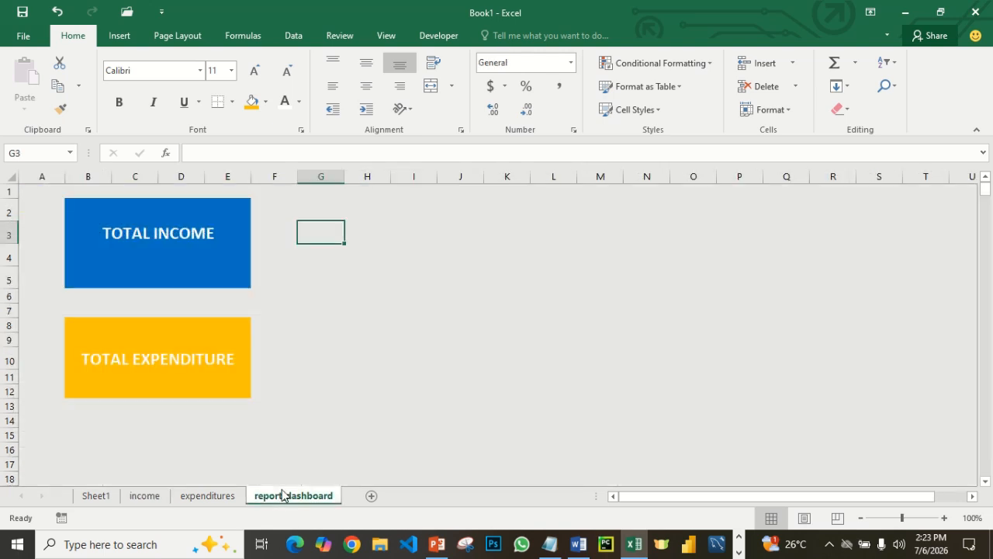
- On the income sheet, select the AMOUNT column from C3 down to the sheet's last row to find its row number
click(157, 499)
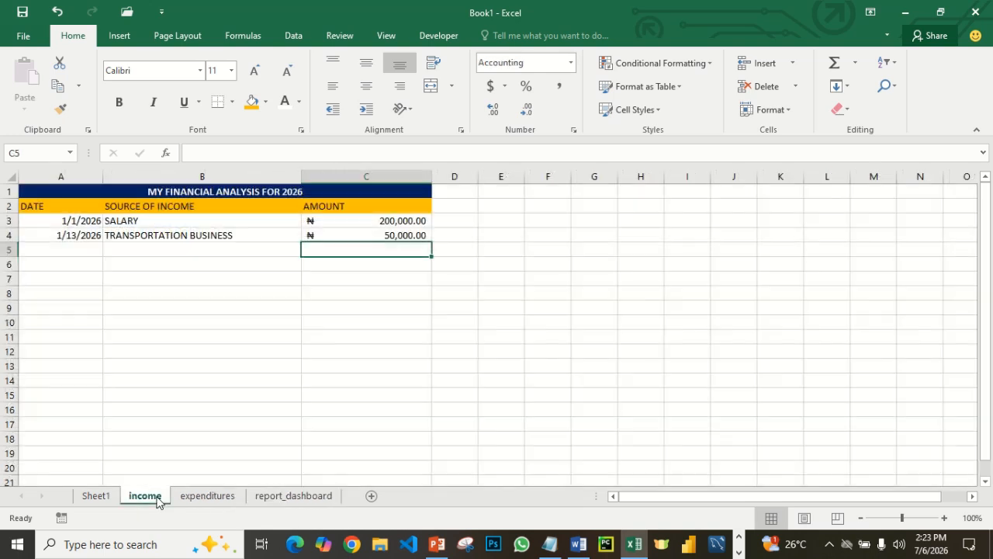
click(358, 224)
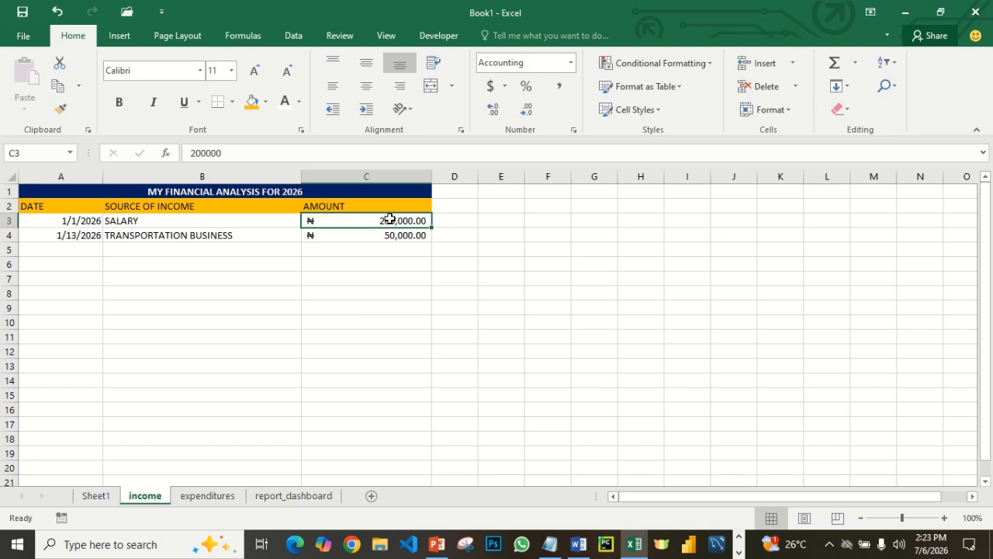
key(shift+Down)
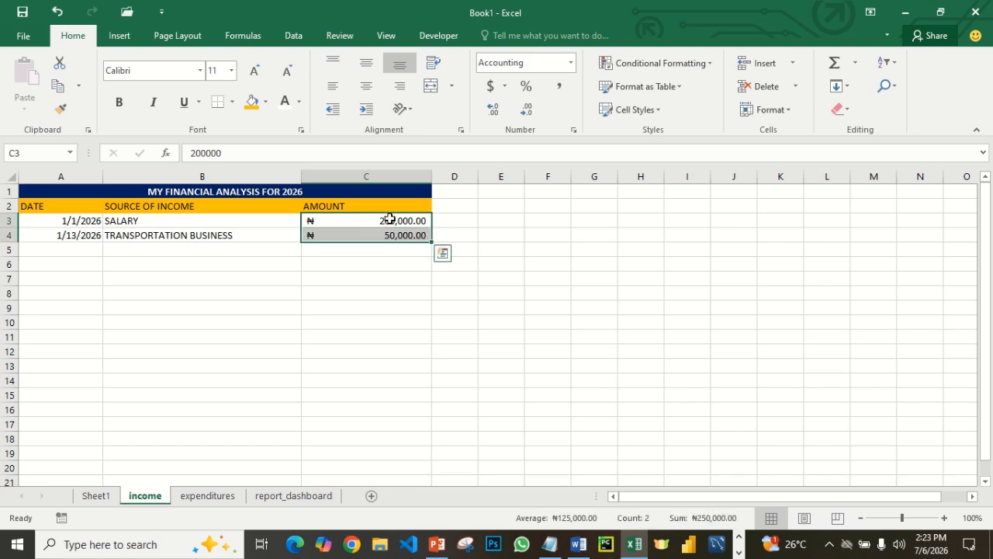
click(389, 220)
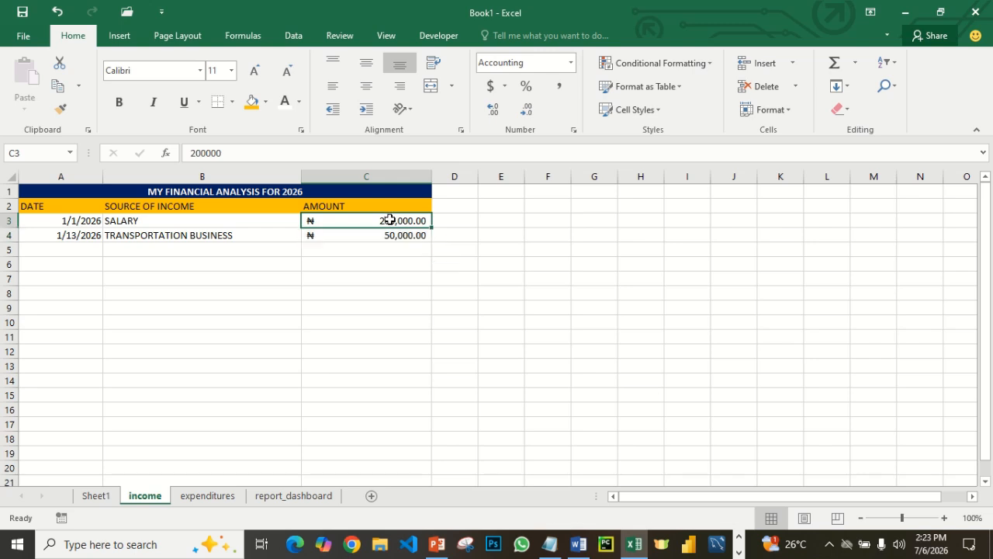
key(shift+Down)
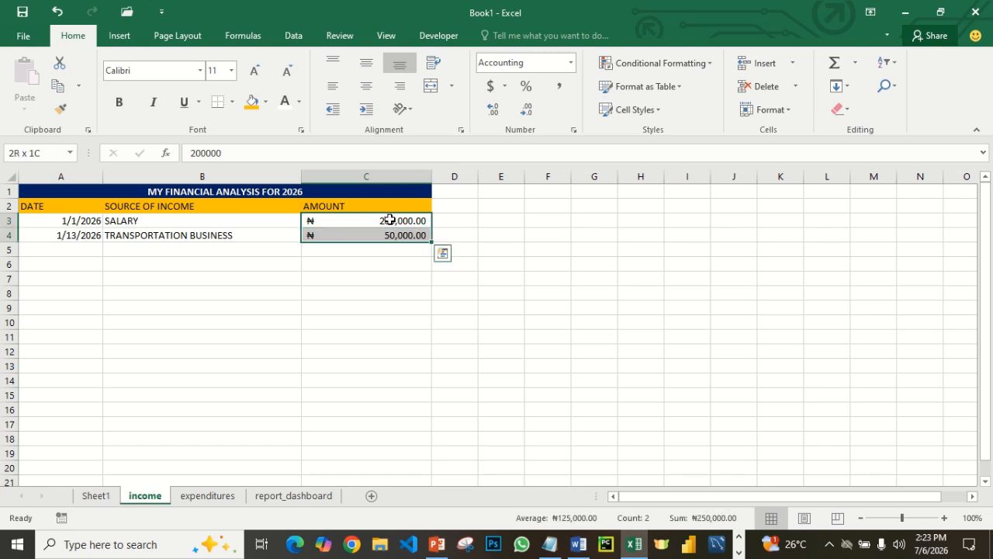
key(ctrl+shift+Down)
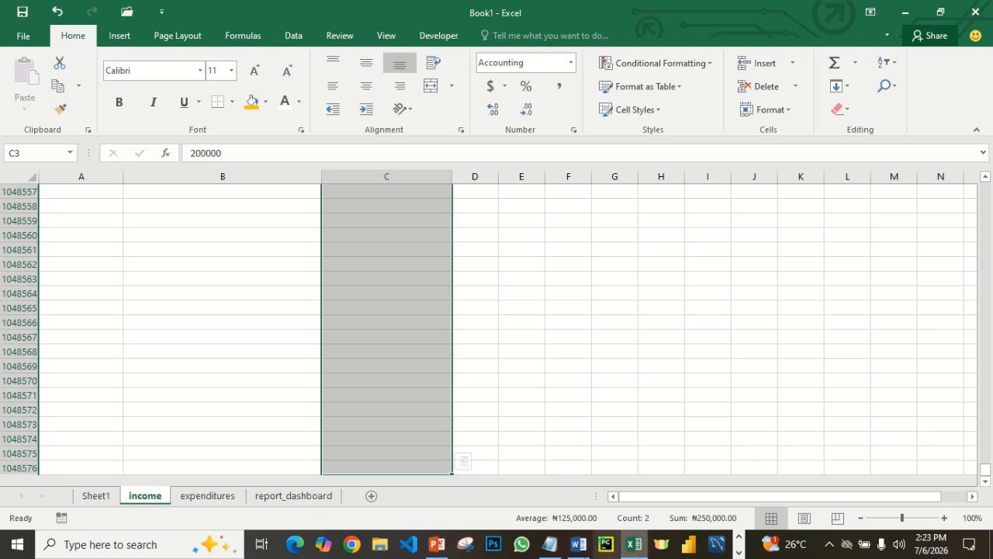
- Switch to Notepad and note the last row number 1048576 on a new line below "A Cell"
click(548, 546)
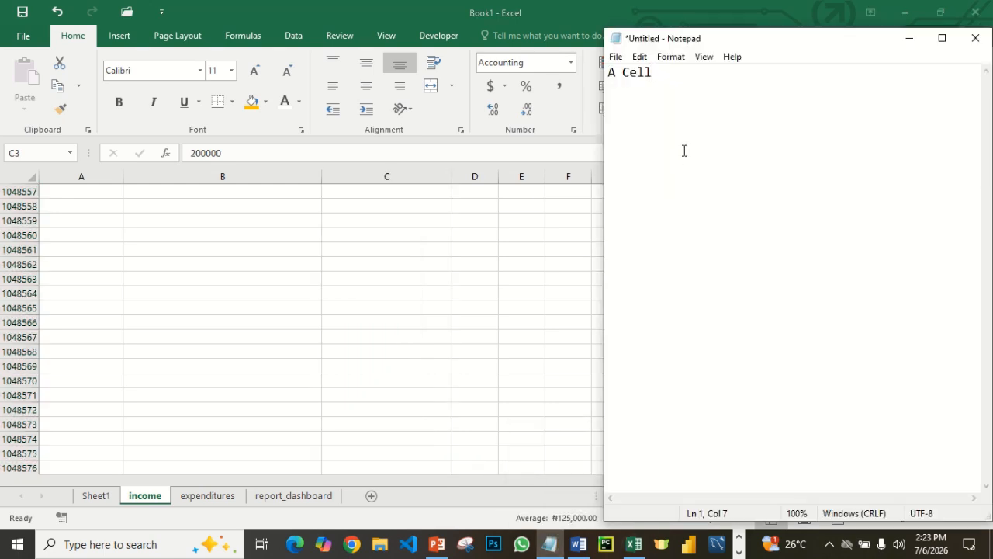
key(Return)
text(104)
text(8576)
- Enter the formula =SUM(income!c3:c1048576) in cell G3 of the report_dashboard sheet
click(294, 498)
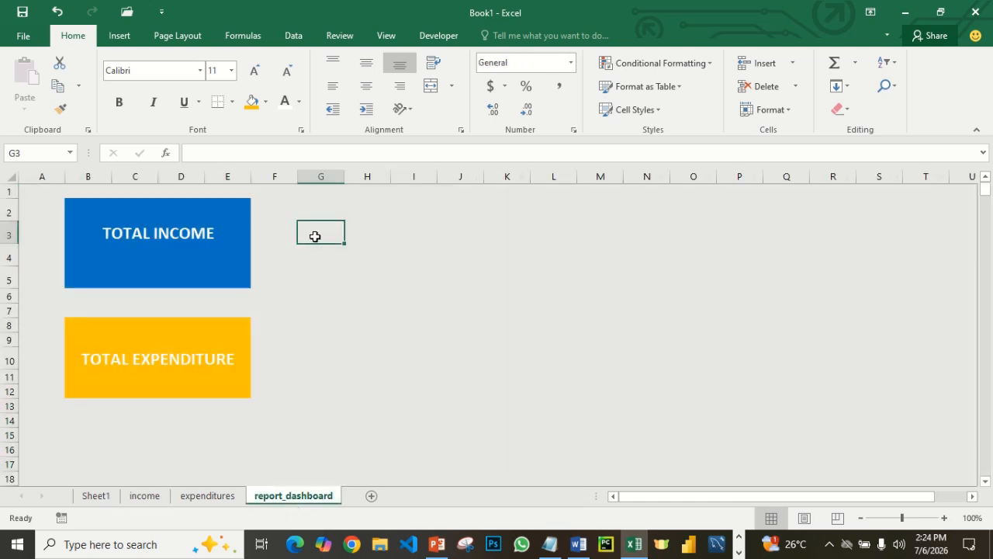
text(=)
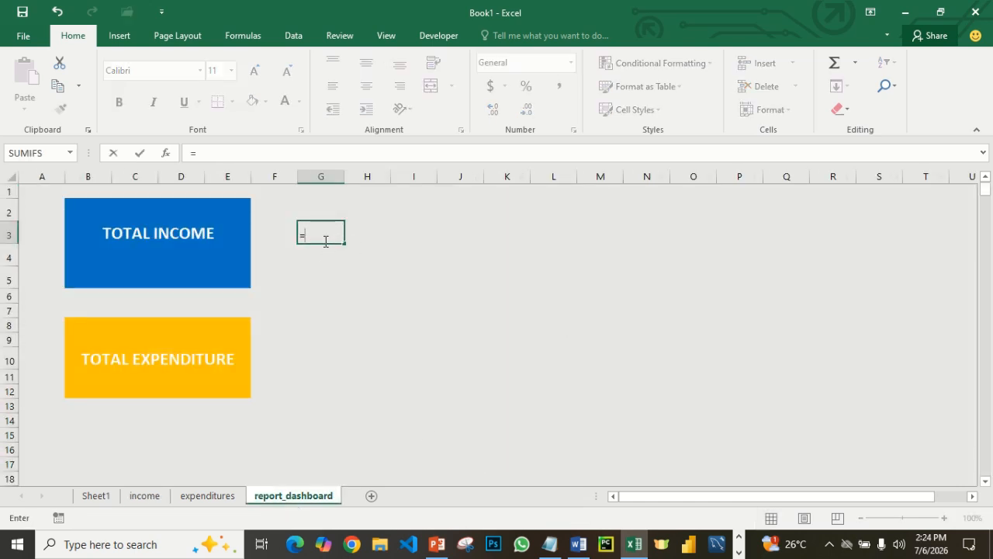
text(SUN)
key(BackSpace)
text(M)
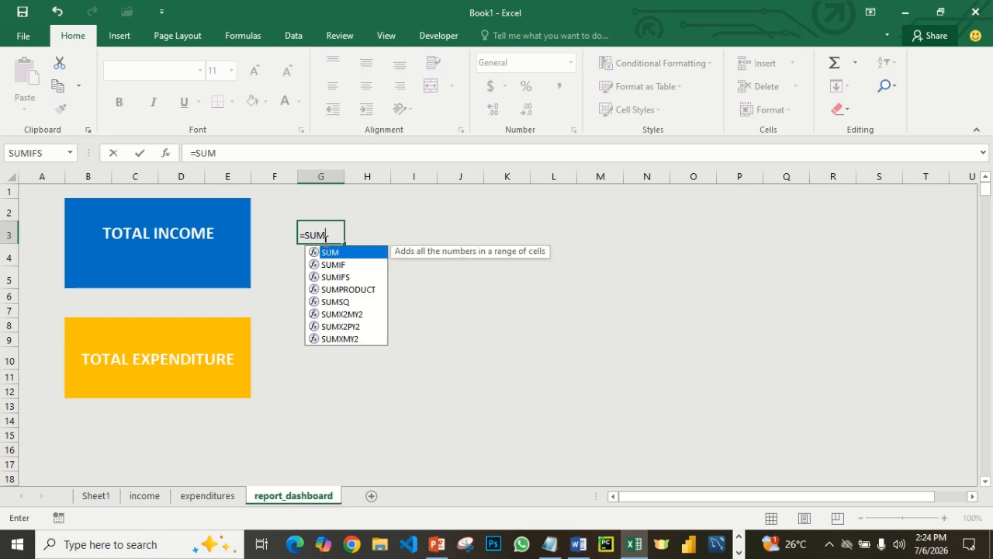
text(()
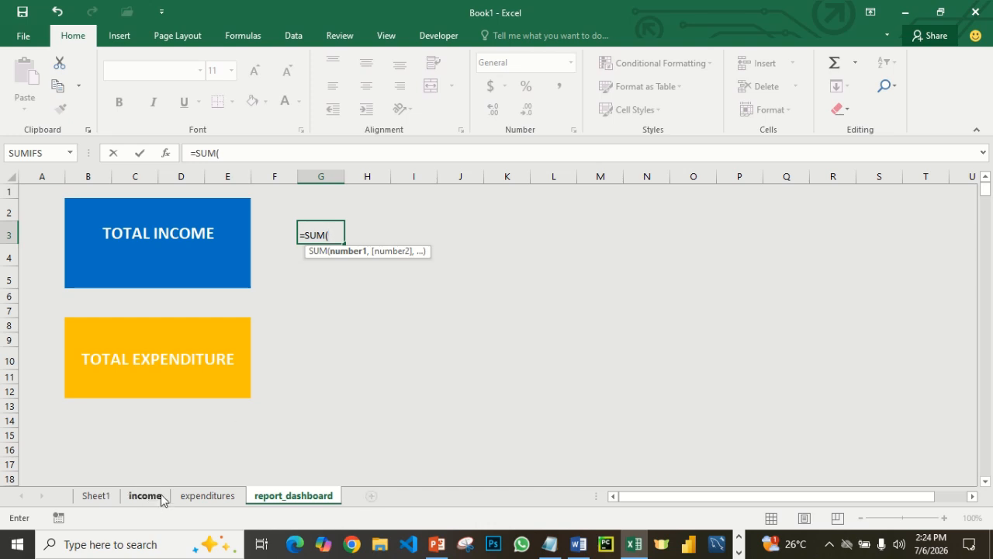
text(I)
key(BackSpace)
text(income)
text(!c)
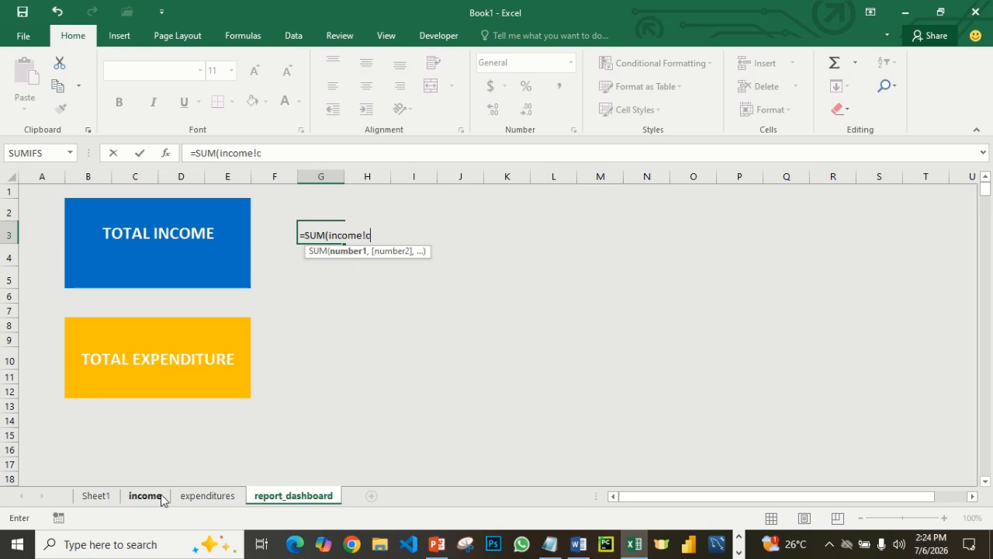
text(3:)
text(c1048576)
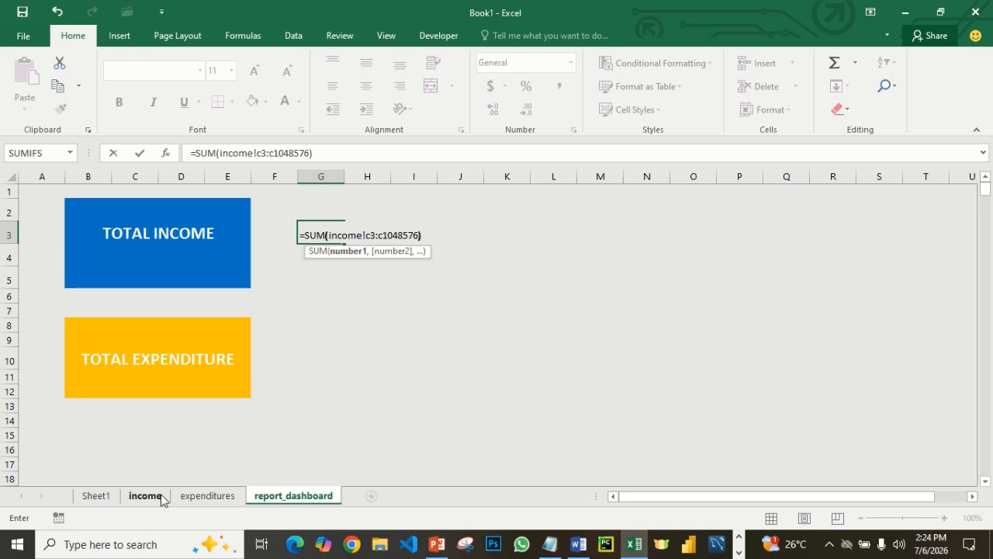
key(Return)
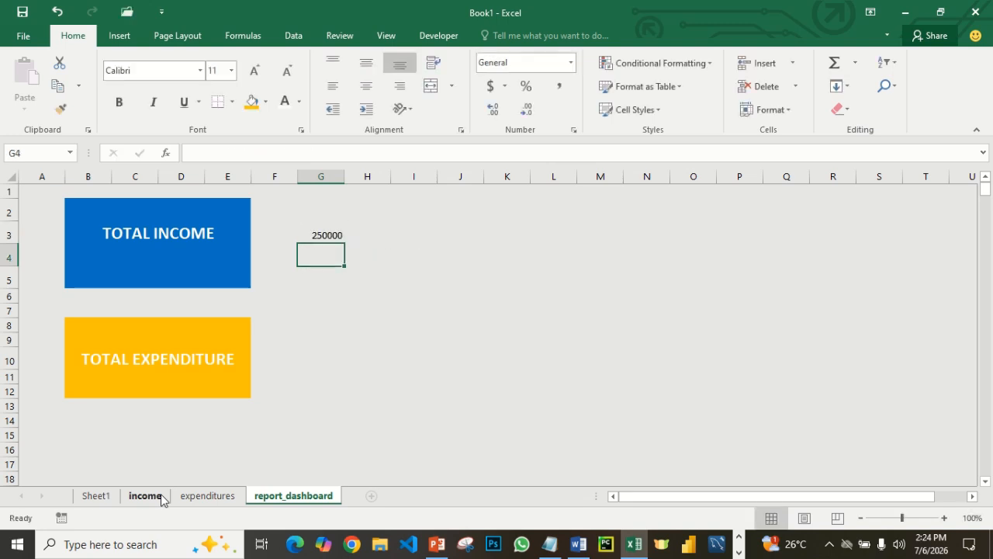
- Check the total formula in G3 against the AMOUNT entries at the start of the income sheet
click(333, 235)
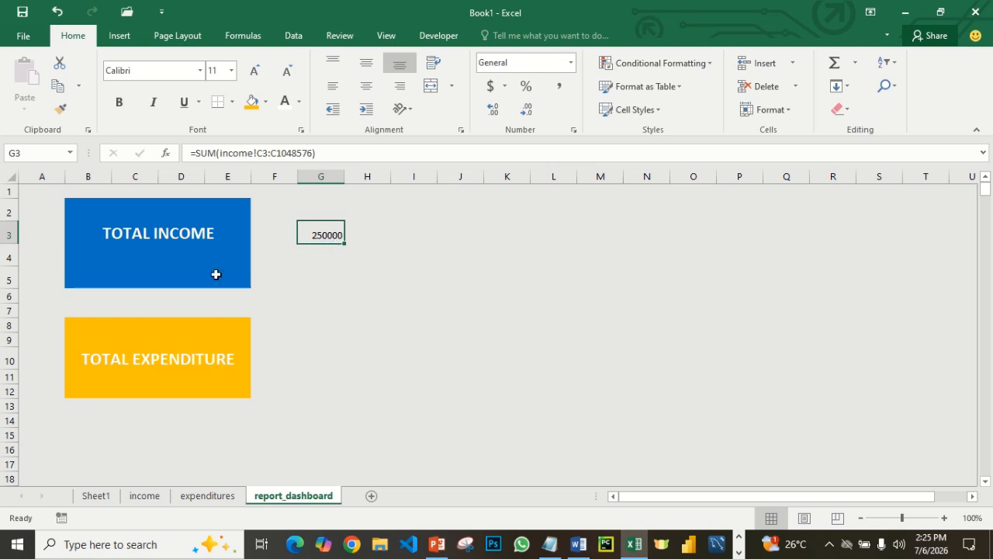
click(150, 499)
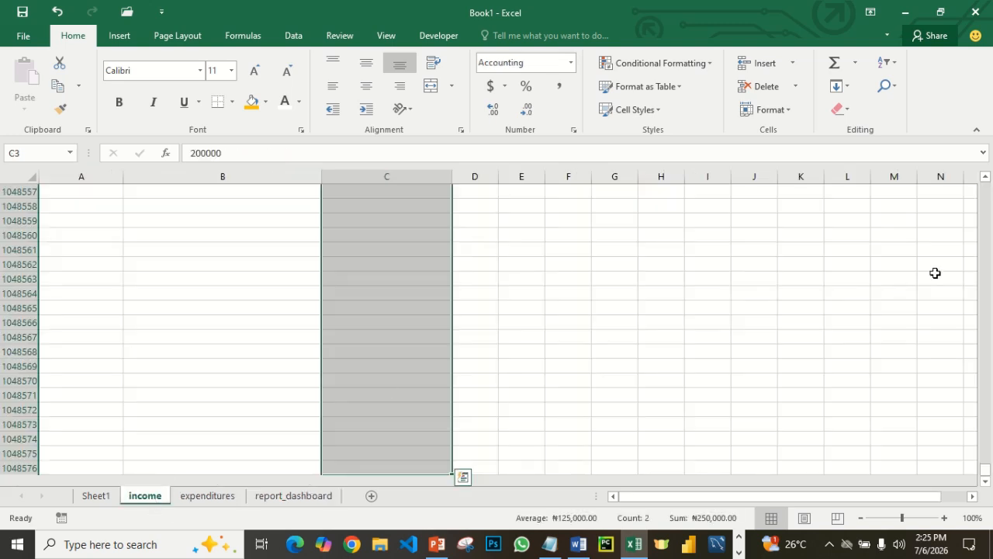
drag(982, 462, 987, 185)
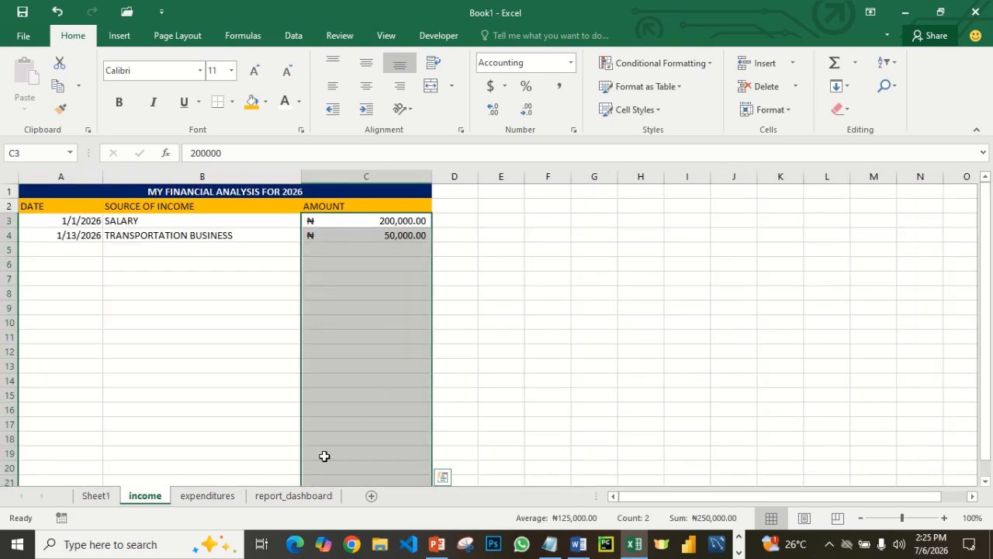
click(300, 501)
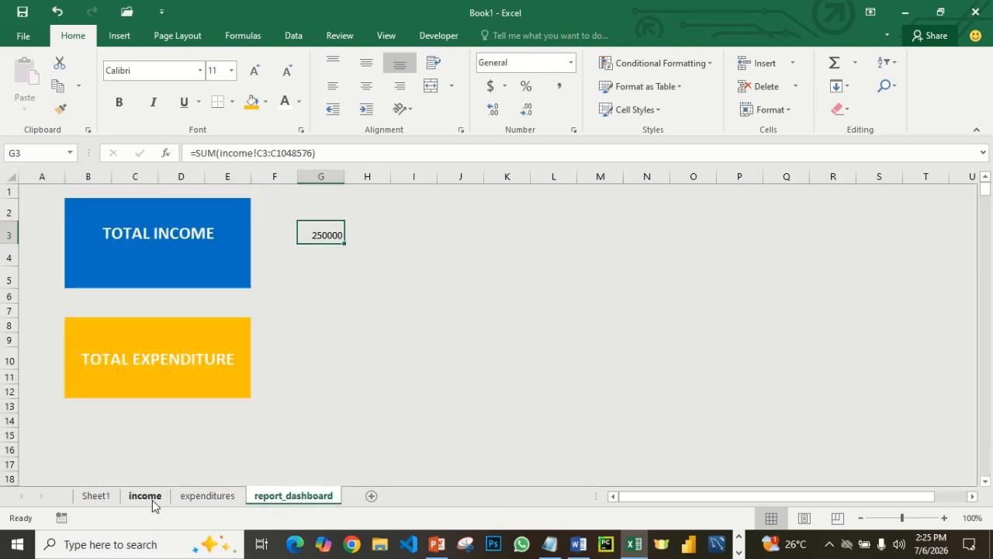
click(152, 500)
click(291, 501)
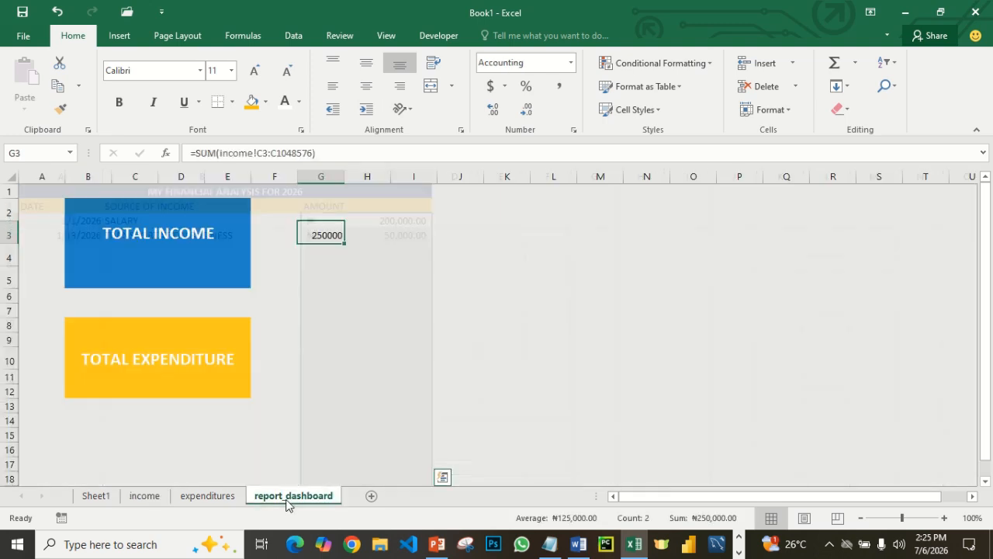
- Format the total in G3 of the report_dashboard sheet as Accounting with the ₦ symbol and 2 decimal places
click(382, 257)
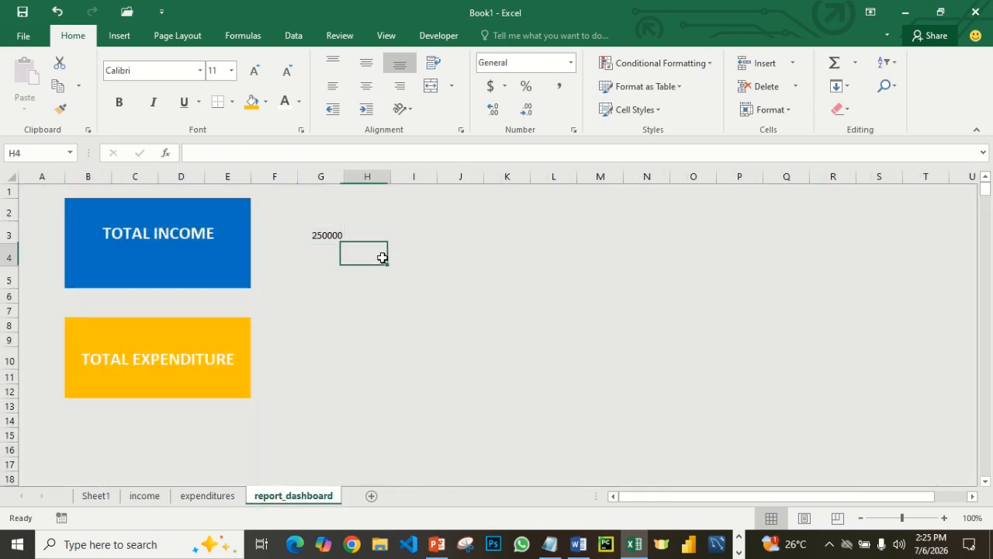
click(323, 235)
click(505, 87)
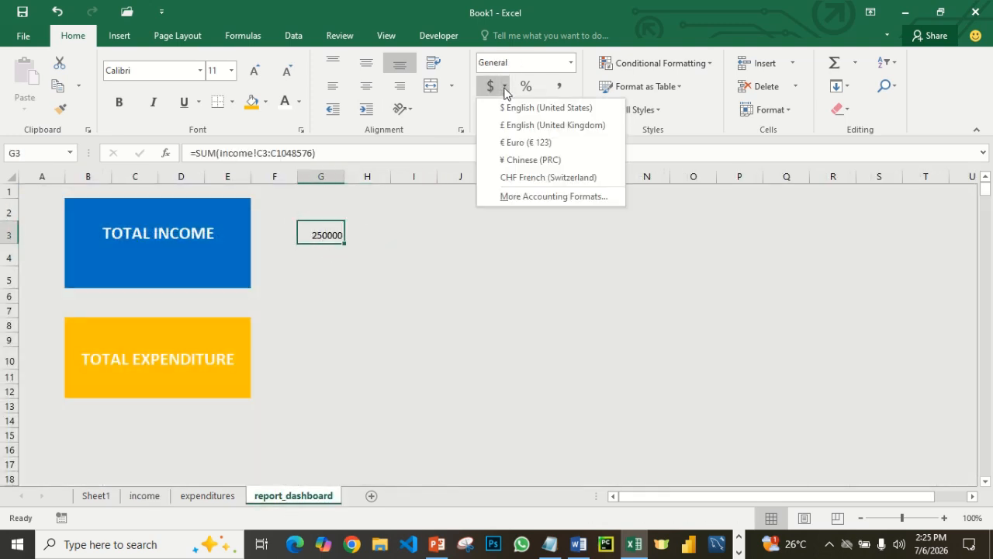
click(532, 194)
click(757, 203)
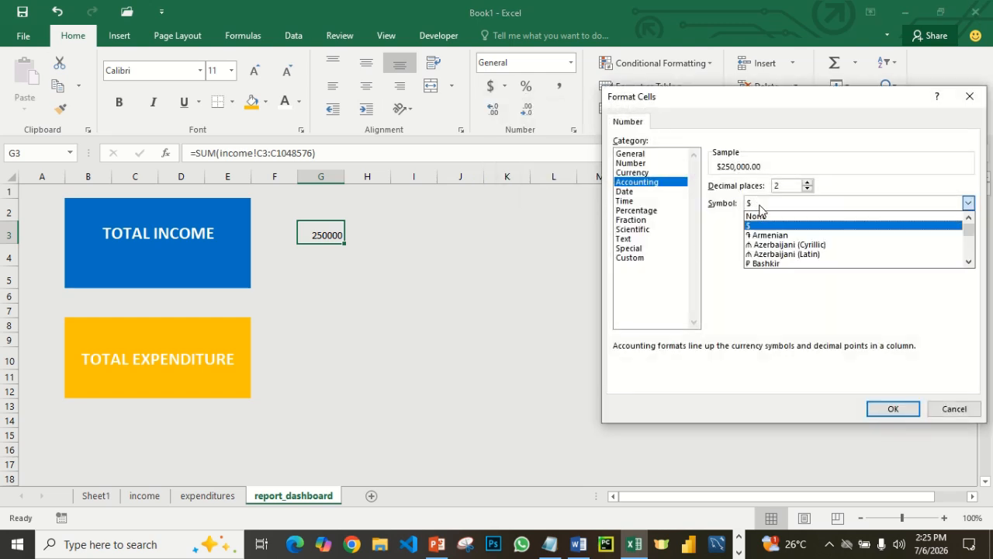
scroll(839, 251, down, 10)
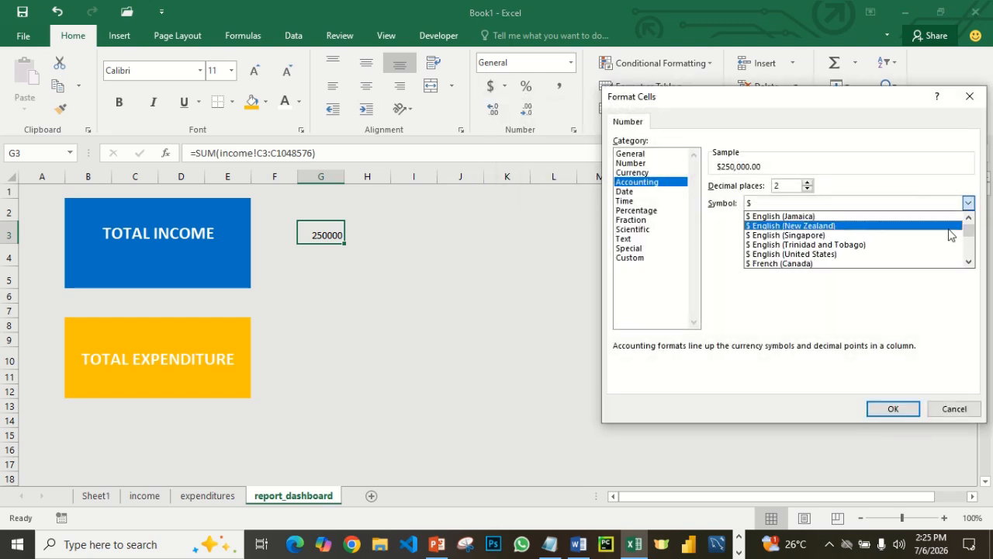
mouse_move(968, 231)
mouse_down()
mouse_move(973, 257)
mouse_move(968, 228)
mouse_up()
scroll(898, 246, down, 10)
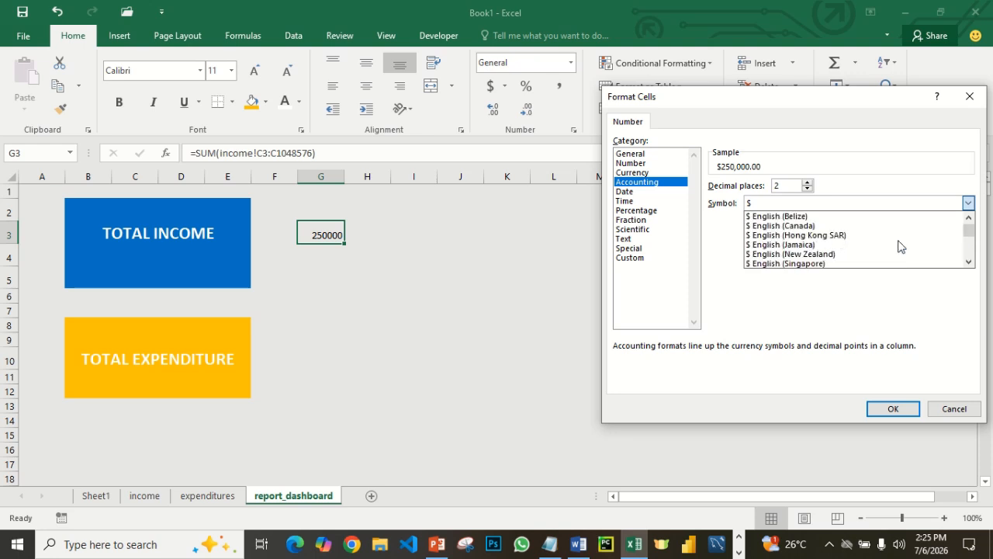
scroll(898, 246, down, 15)
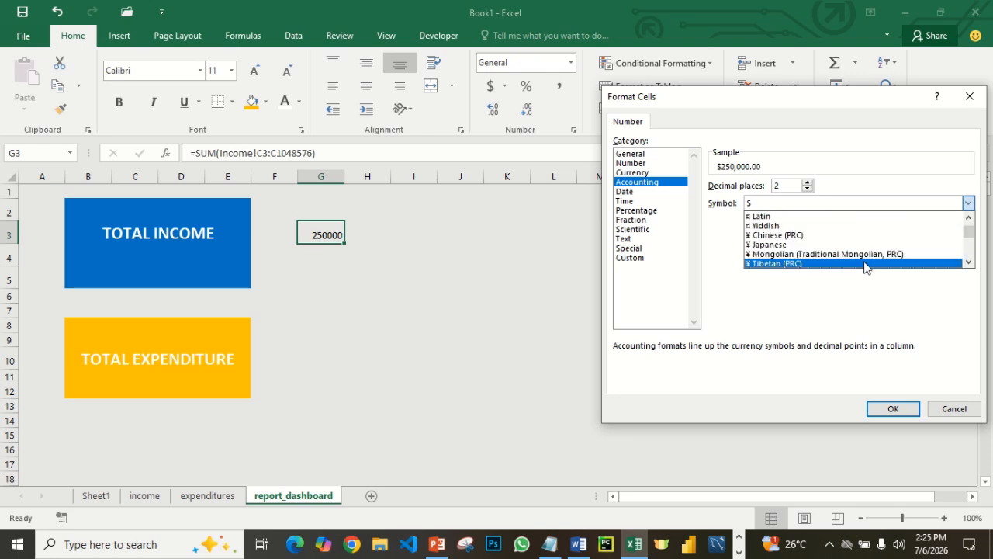
scroll(866, 266, down, 5)
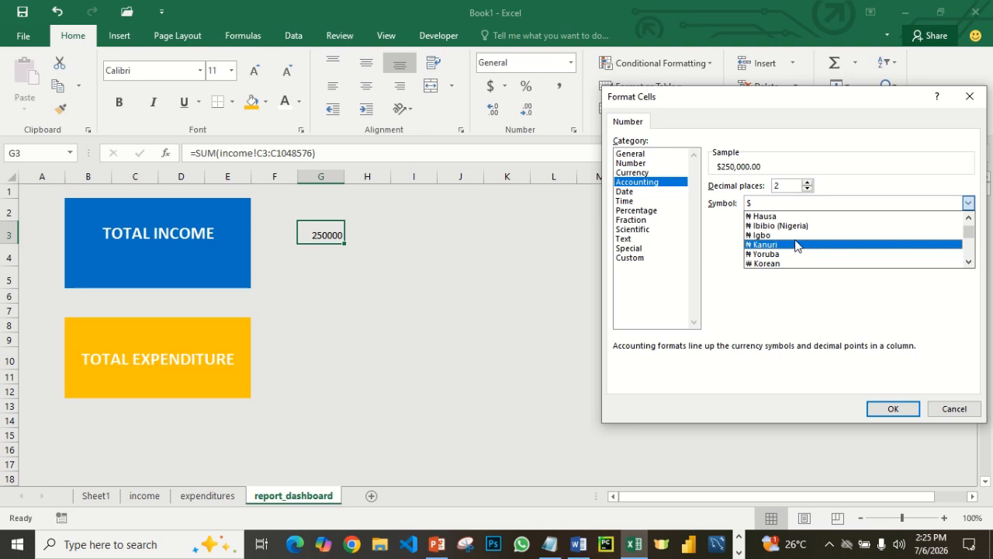
click(797, 236)
click(881, 407)
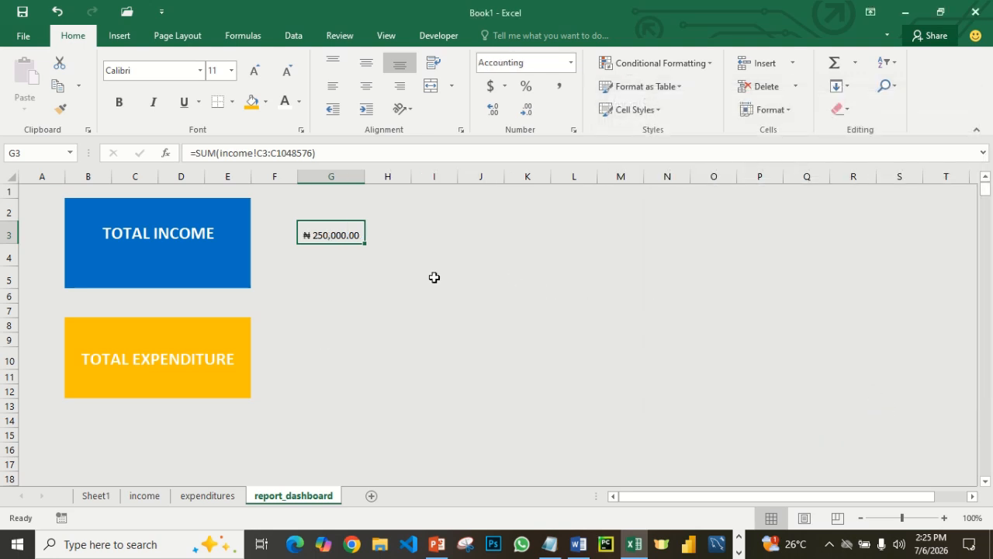
- Compare the AMOUNT entries on the income sheet with the formatted total on the report_dashboard sheet
click(145, 497)
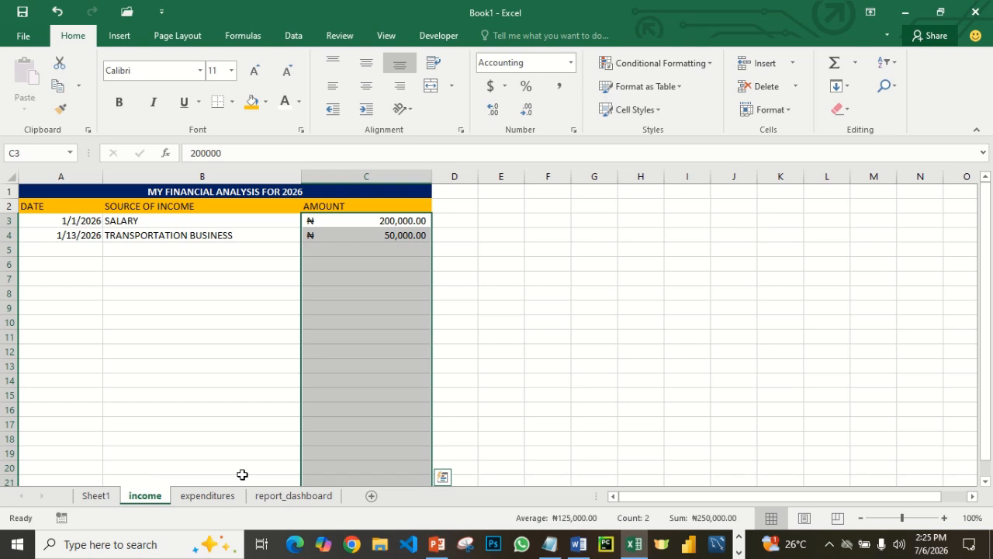
click(342, 250)
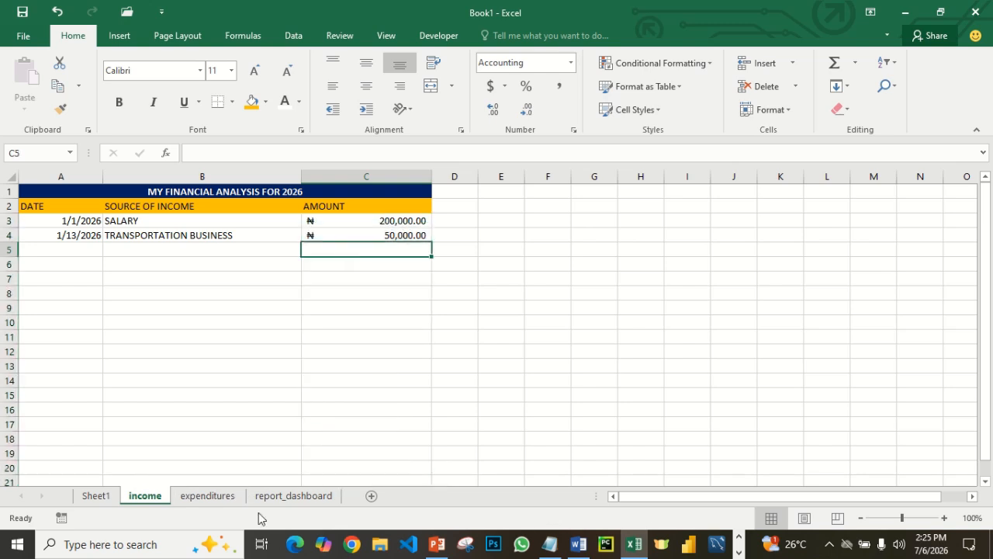
click(279, 498)
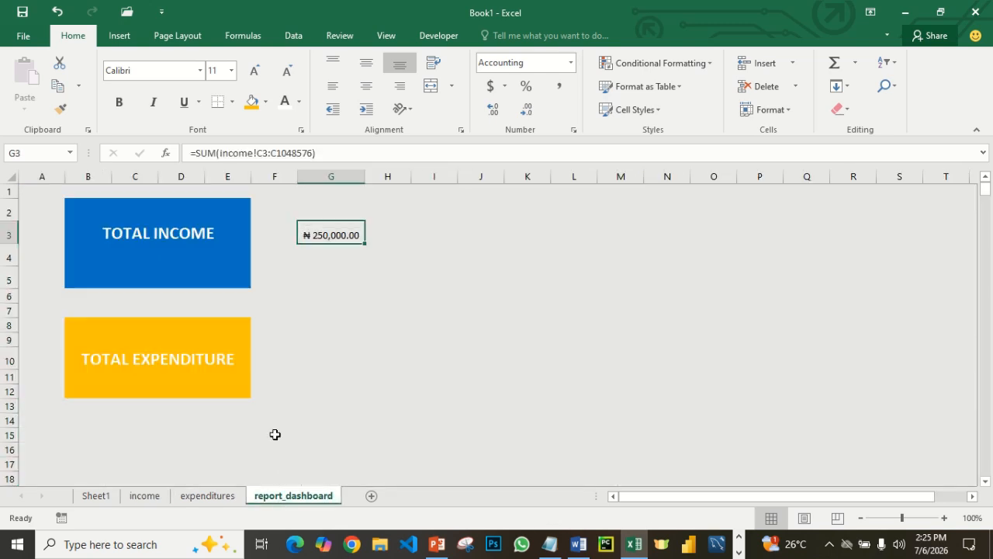
click(373, 296)
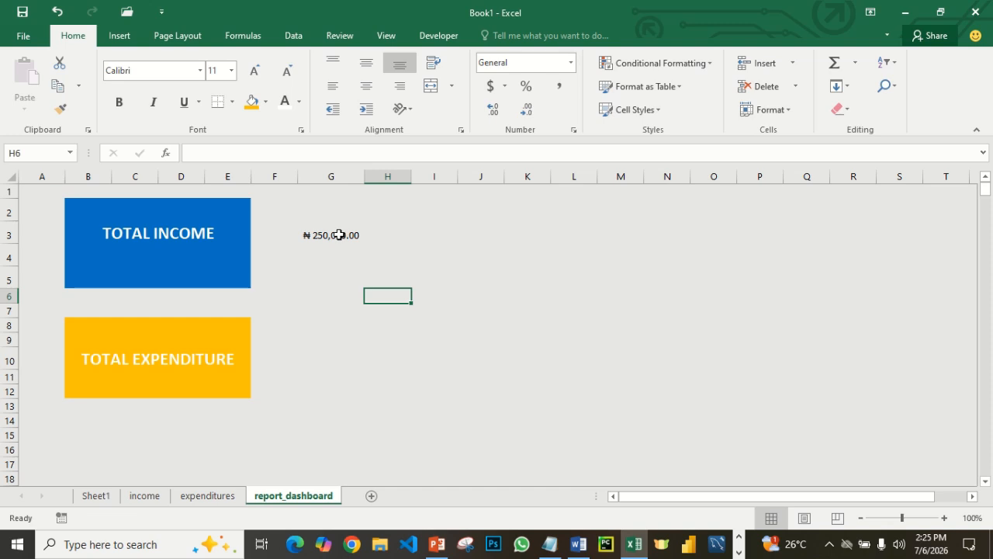
- Make the total in cell G3 bold and set its font size to 16
click(341, 233)
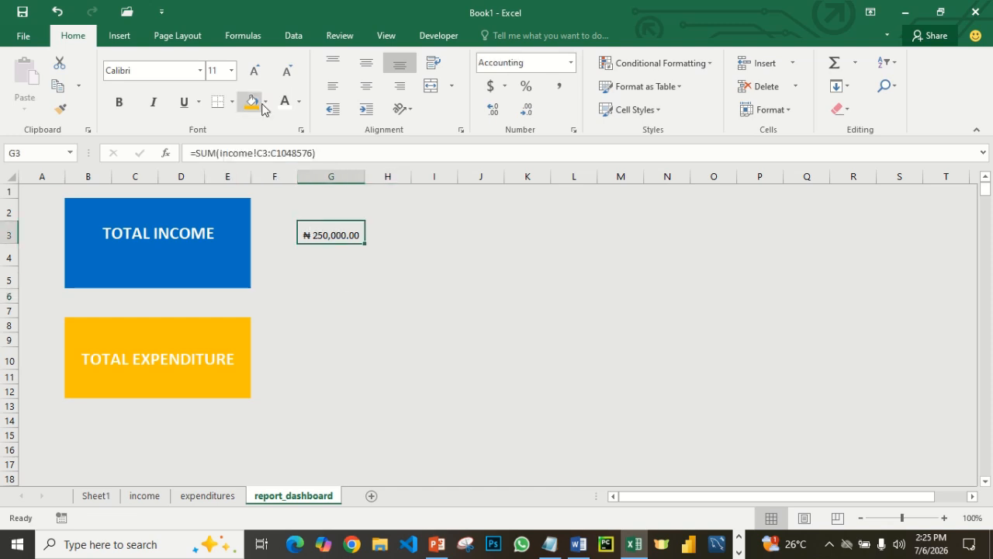
mouse_move(390, 11)
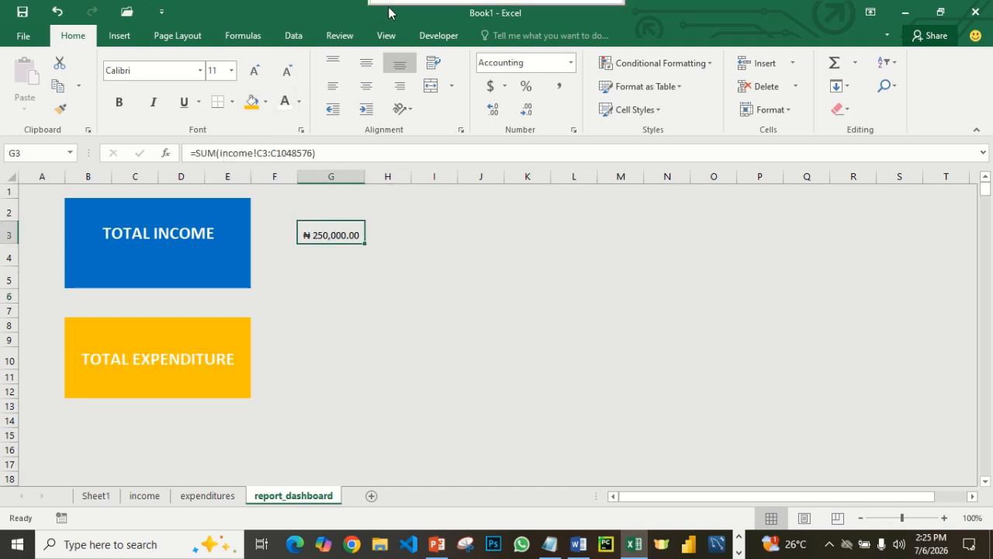
click(398, 39)
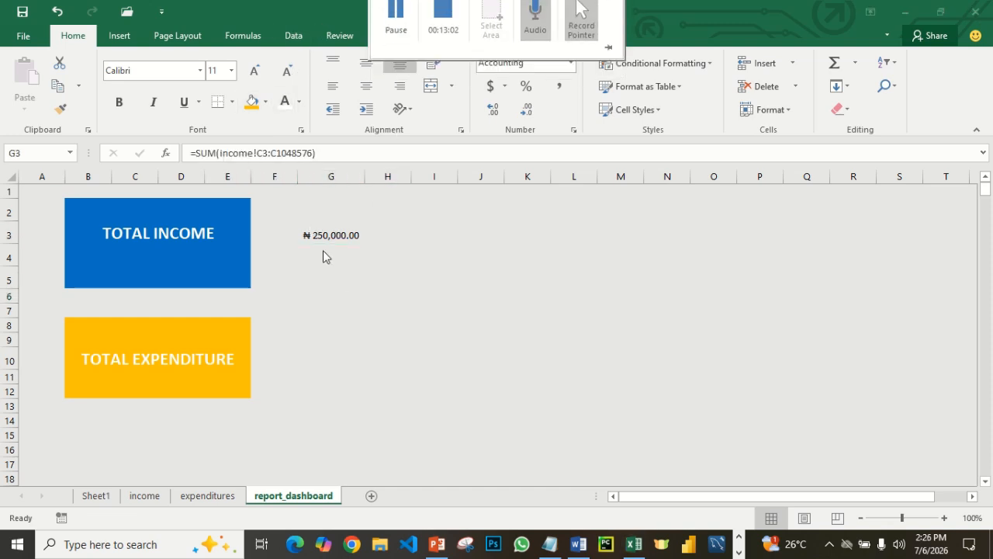
click(324, 233)
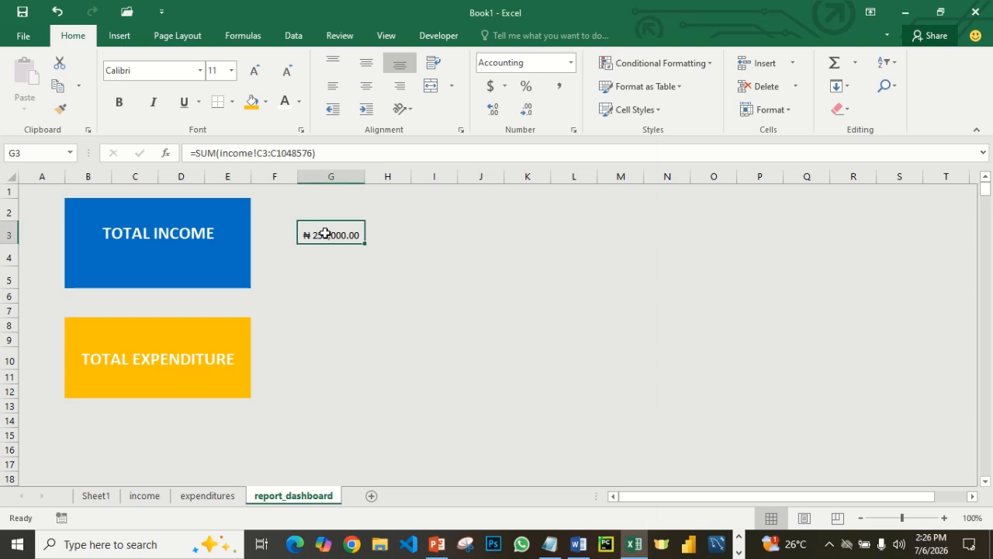
click(117, 105)
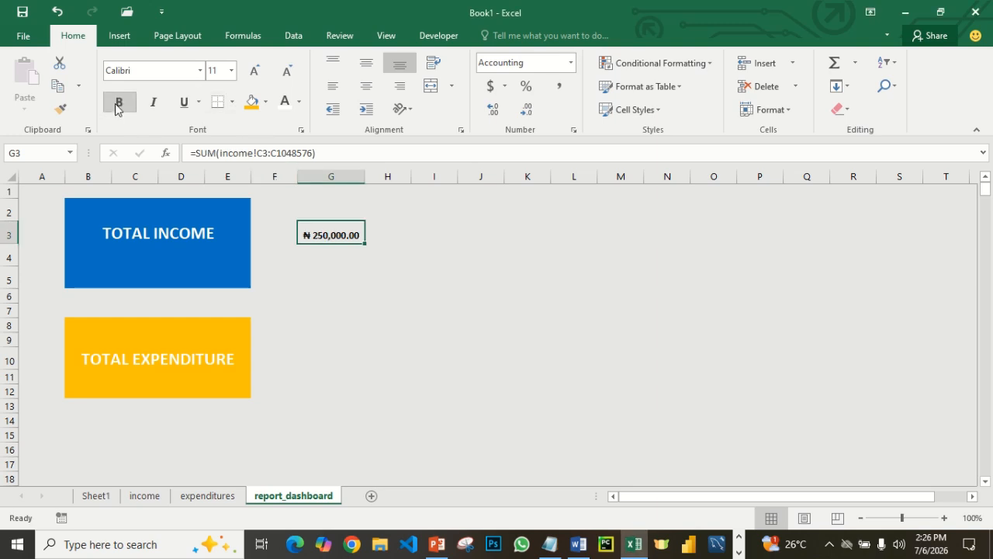
click(231, 70)
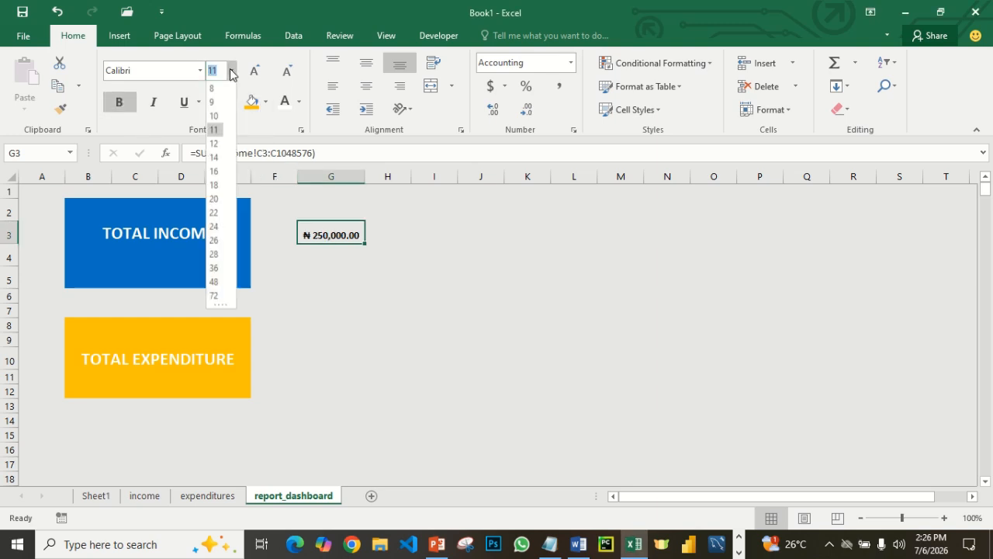
click(219, 172)
click(408, 270)
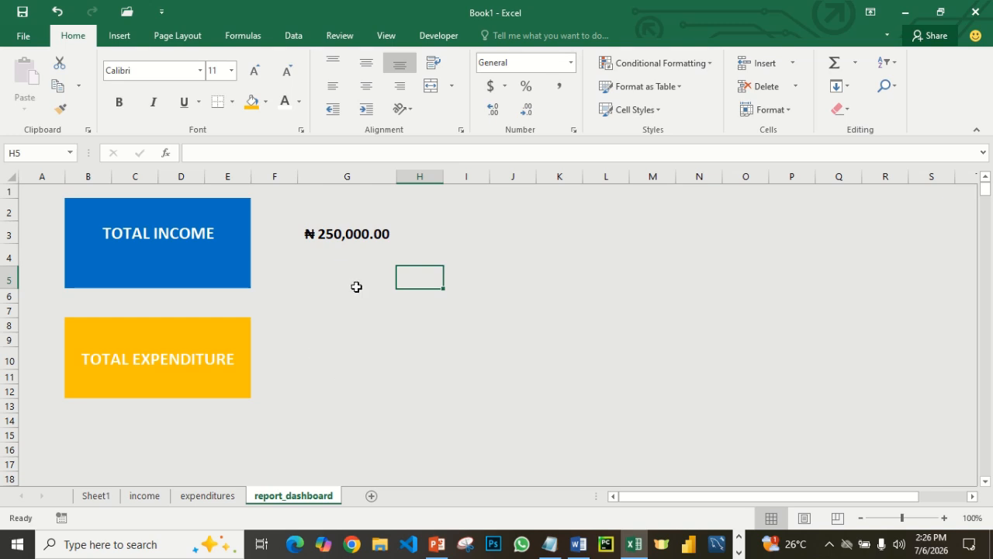
- On the income sheet, enter the date 1/13/2026 in cell A5 below the existing entries
click(203, 497)
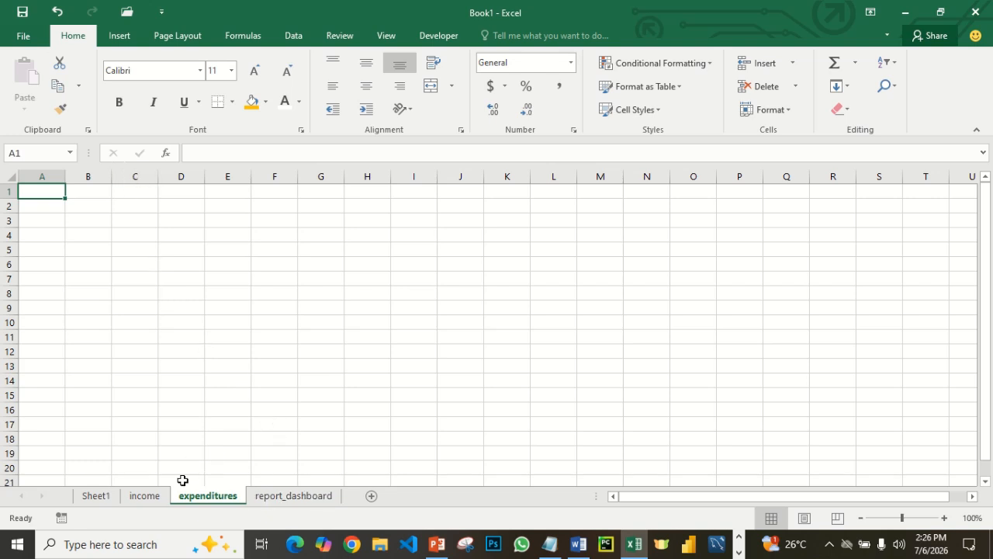
click(141, 499)
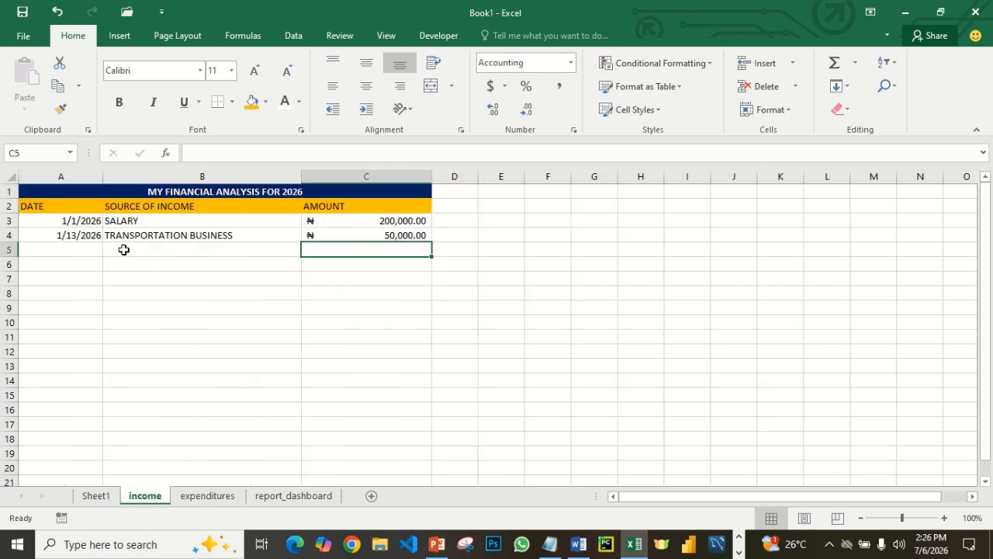
click(84, 247)
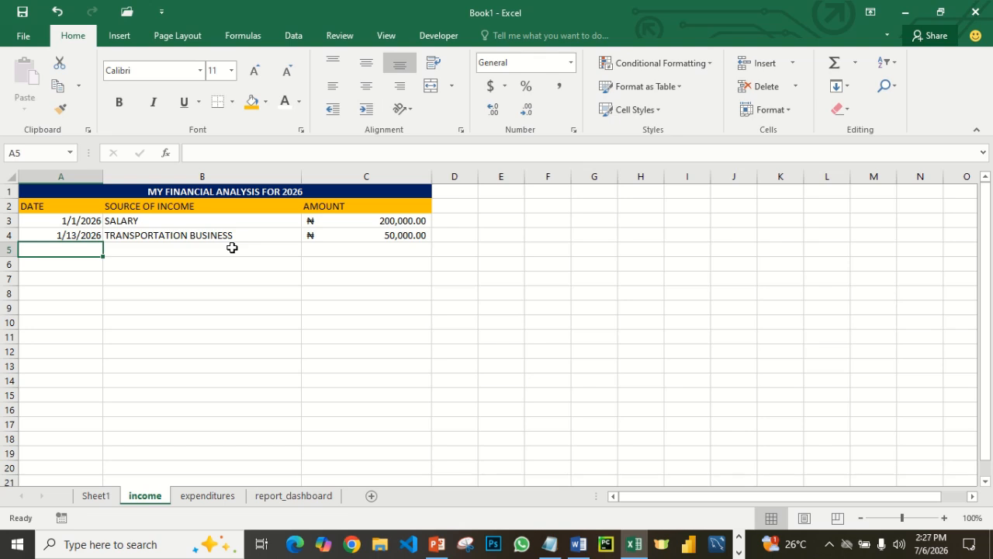
text(1)
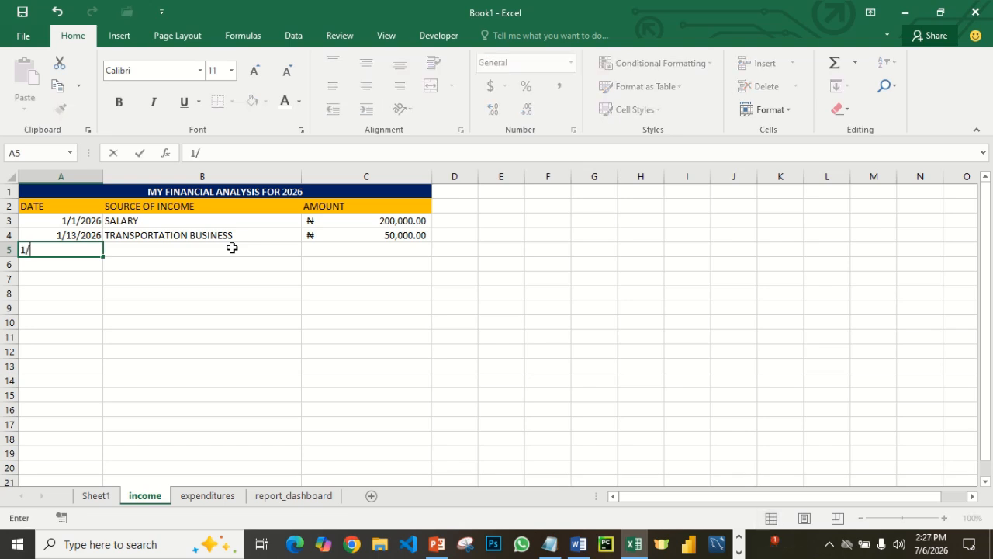
text(/13)
text(/2026)
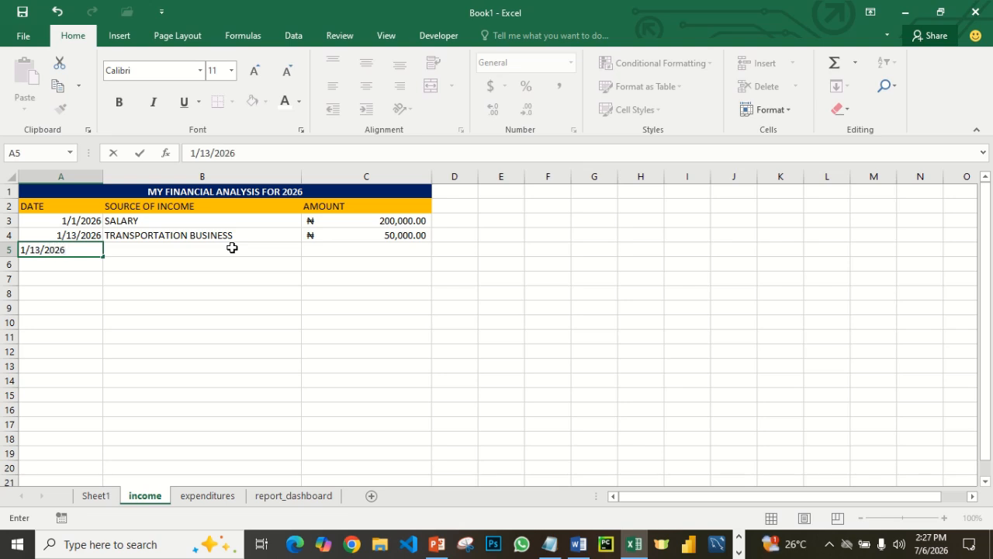
- Enter LAPTOP SALES as the source of income in cell B5
click(232, 247)
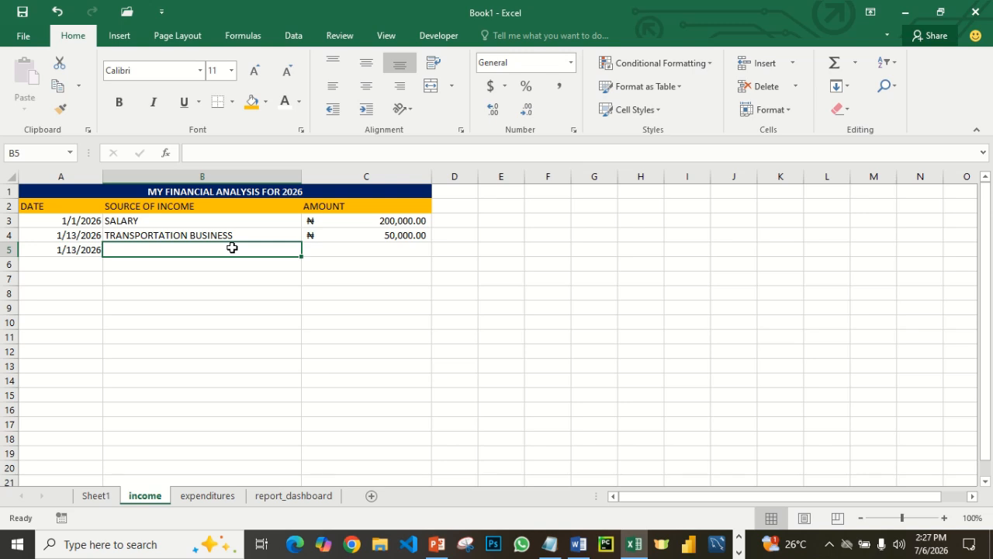
text(I)
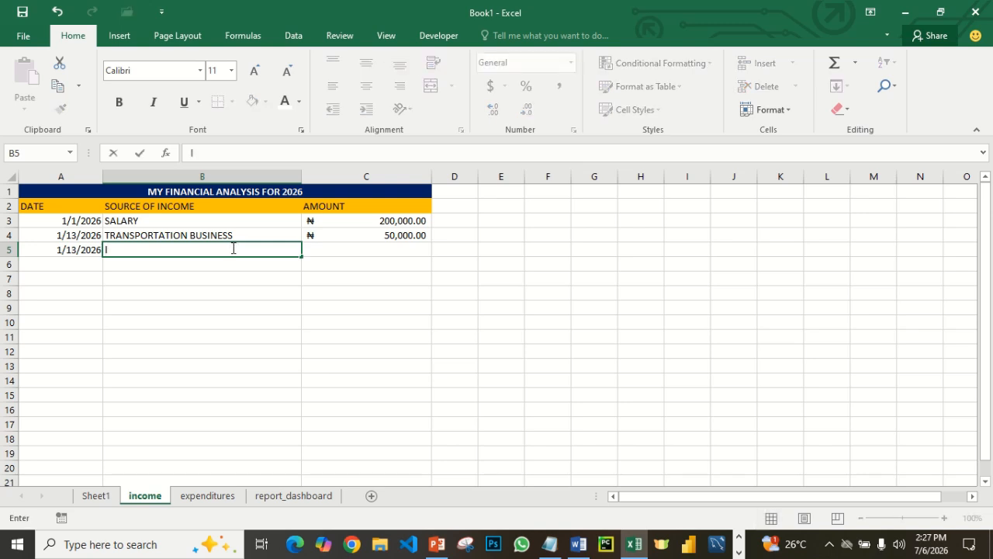
text(LAPTOP SALES)
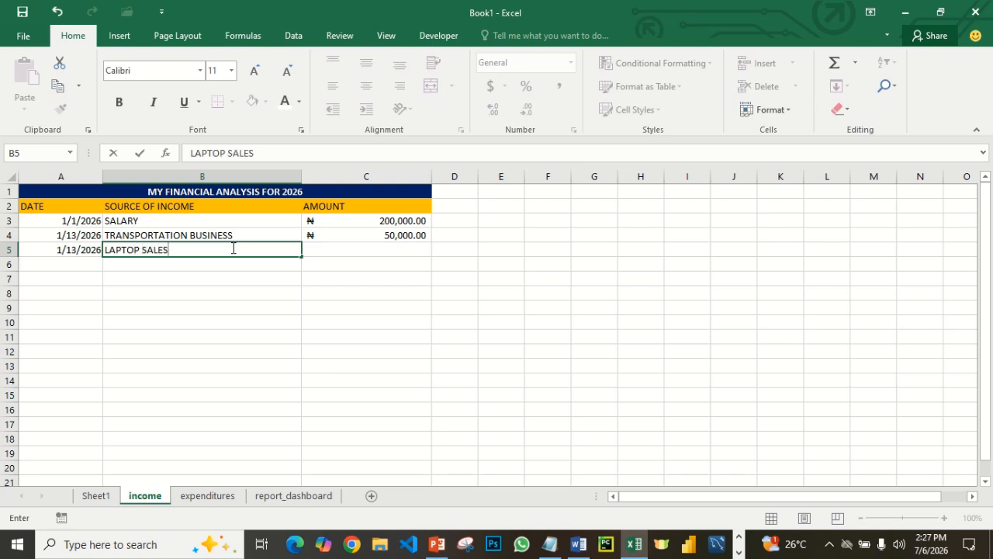
key(Tab)
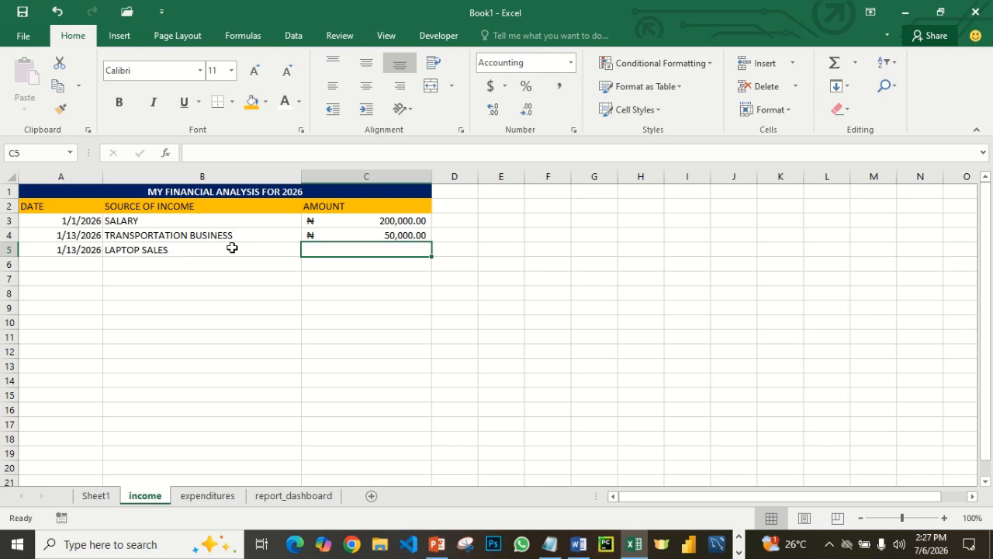
- Enter 480,000 as the laptop sales amount in C5 and check the total on the report_dashboard sheet
text(40)
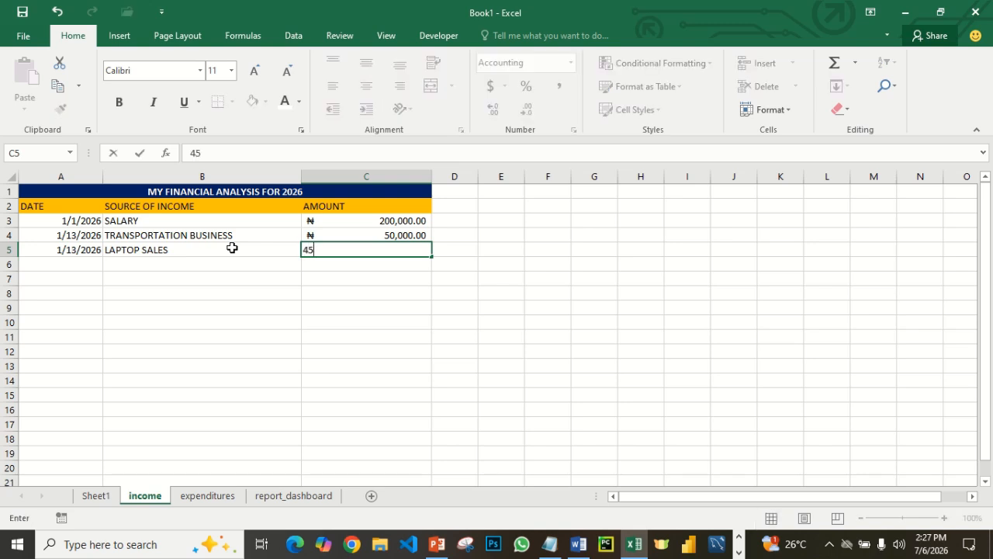
key(BackSpace)
text(80,000)
key(Return)
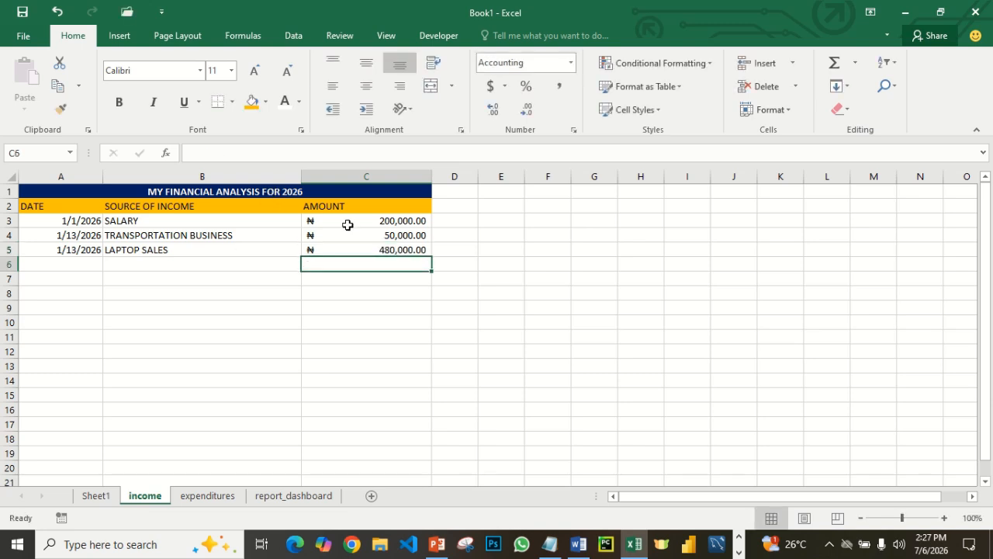
click(308, 495)
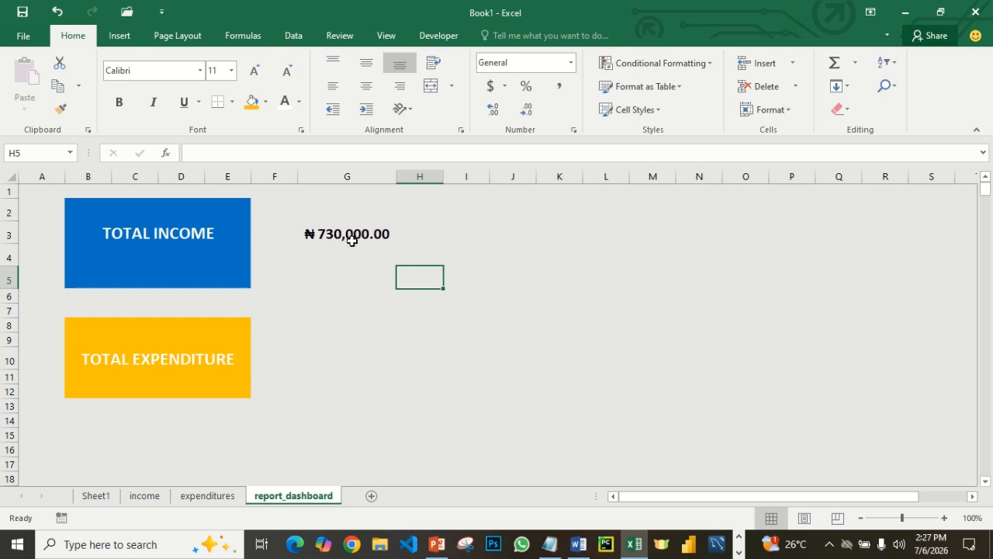
- On the income sheet, enter the date 1/14/2026 in cell A6 below the laptop sales entry
click(144, 495)
click(66, 263)
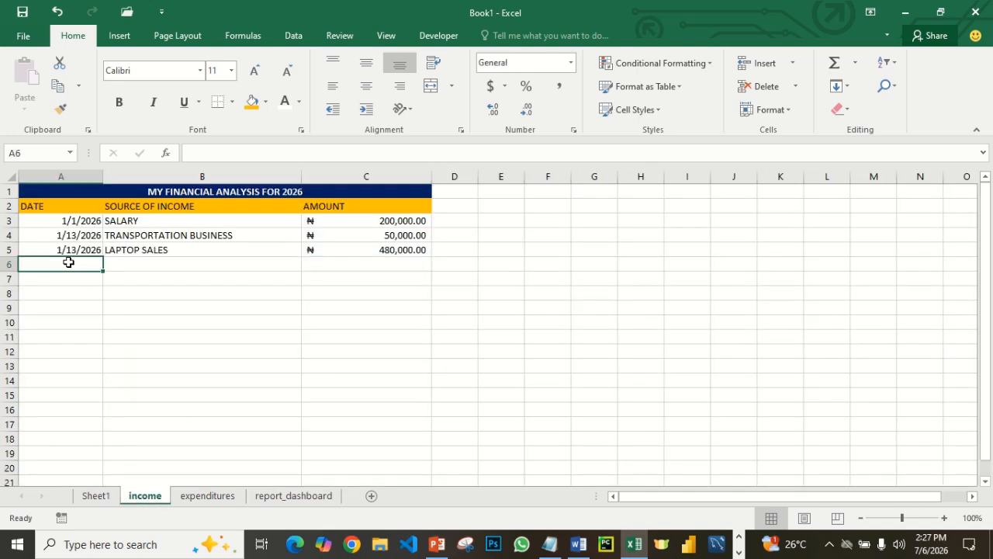
text(1)
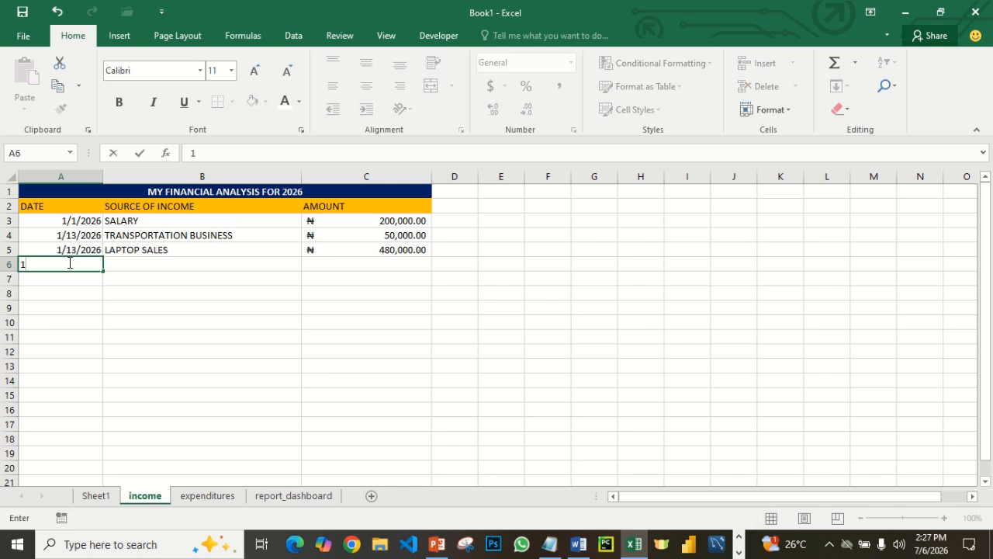
text(/14/2026)
key(Tab)
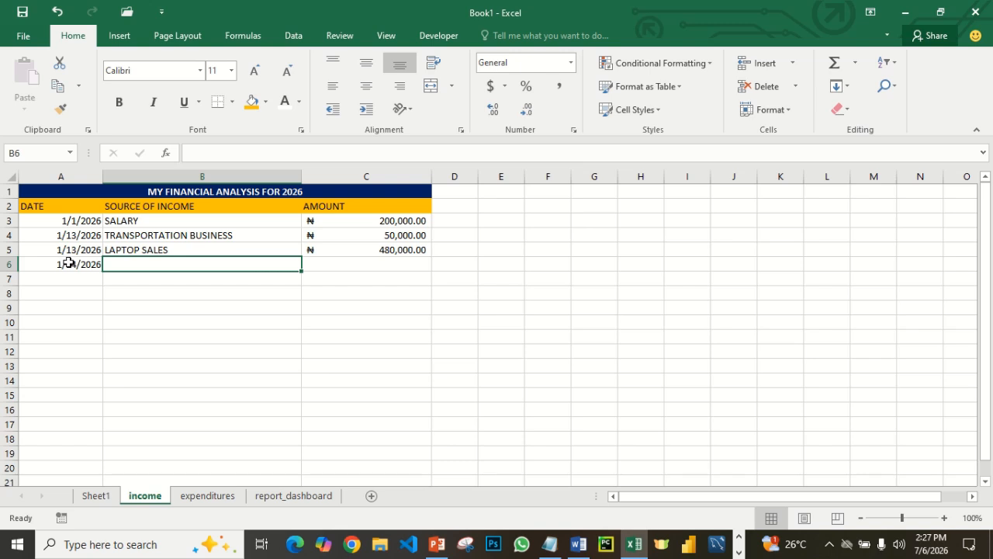
- Enter MEMORY CARDS as the source of income in cell B6
text(MEM)
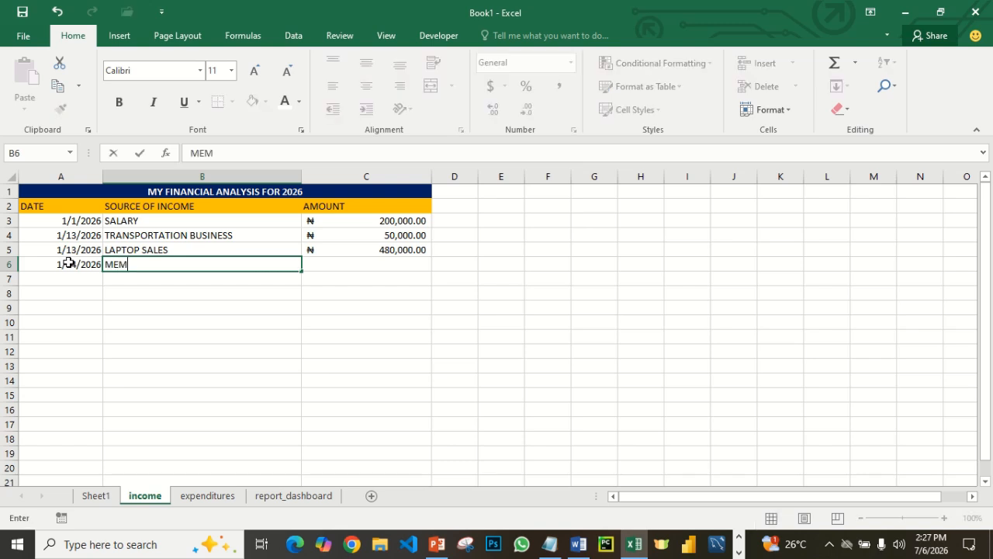
text(ORY CAR)
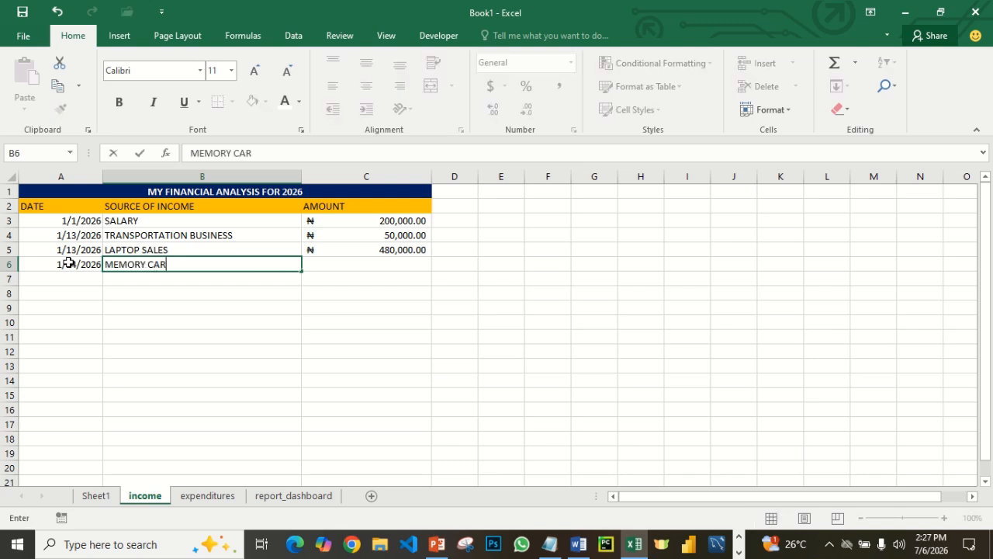
text(DS)
key(Tab)
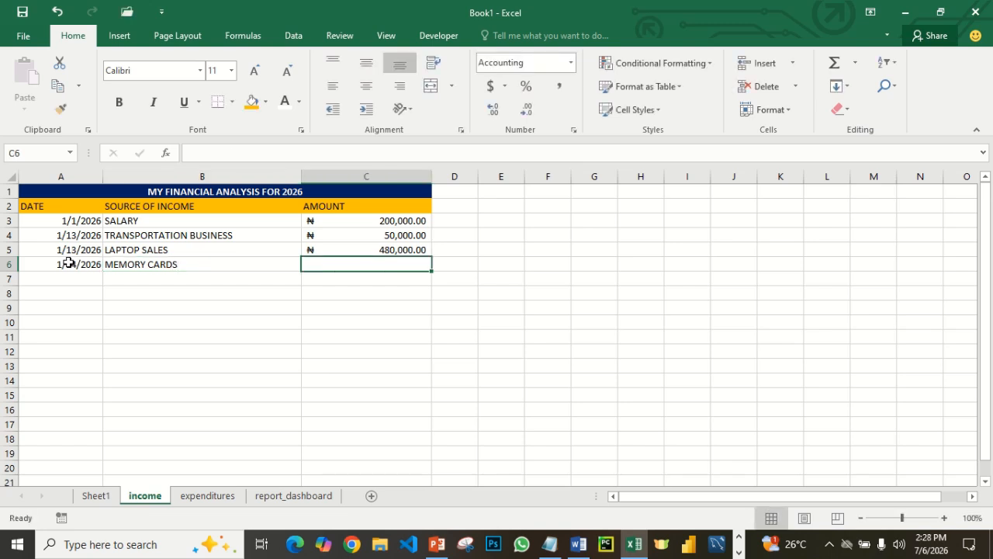
- Enter 52,000 as the memory cards amount in C6 and check the total income on the report_dashboard sheet
text(52)
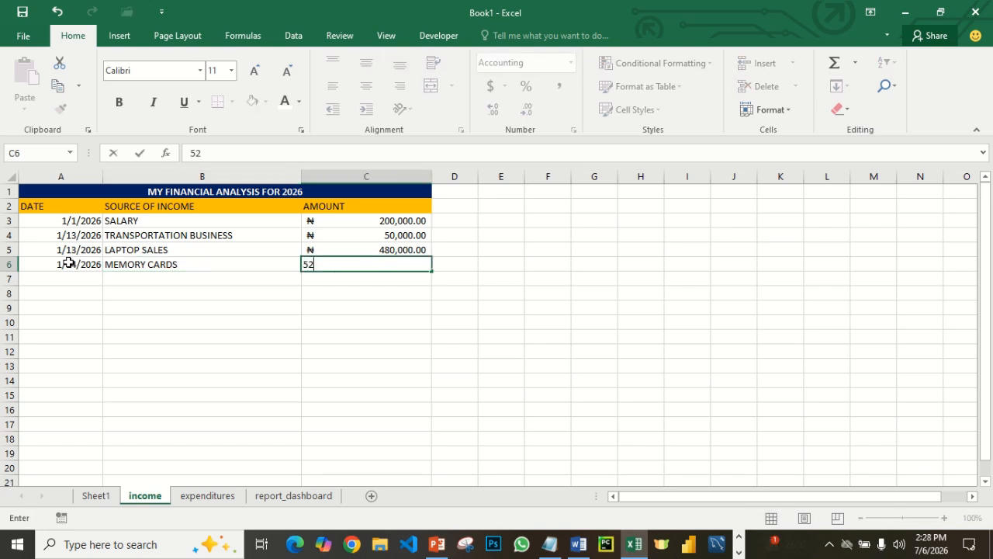
text(,000)
key(Return)
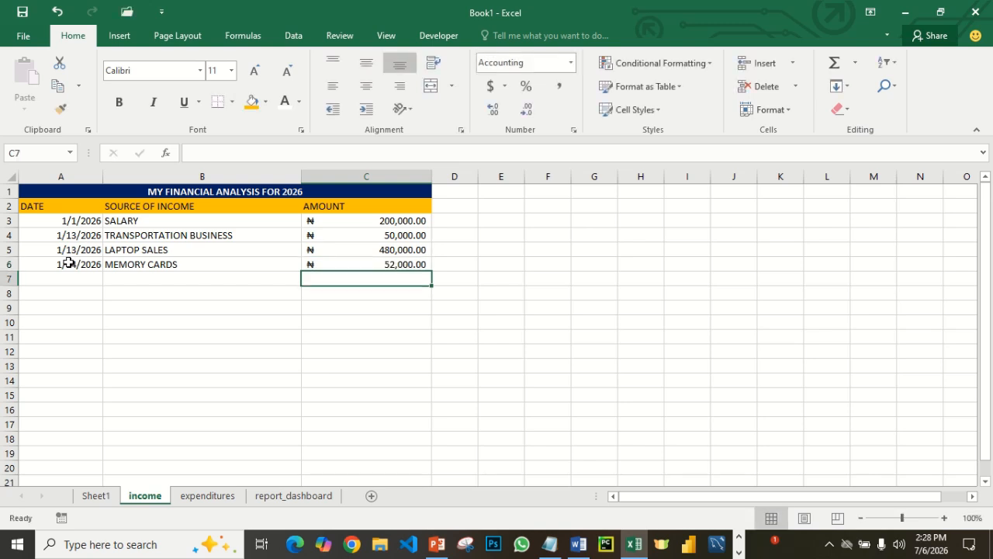
click(315, 495)
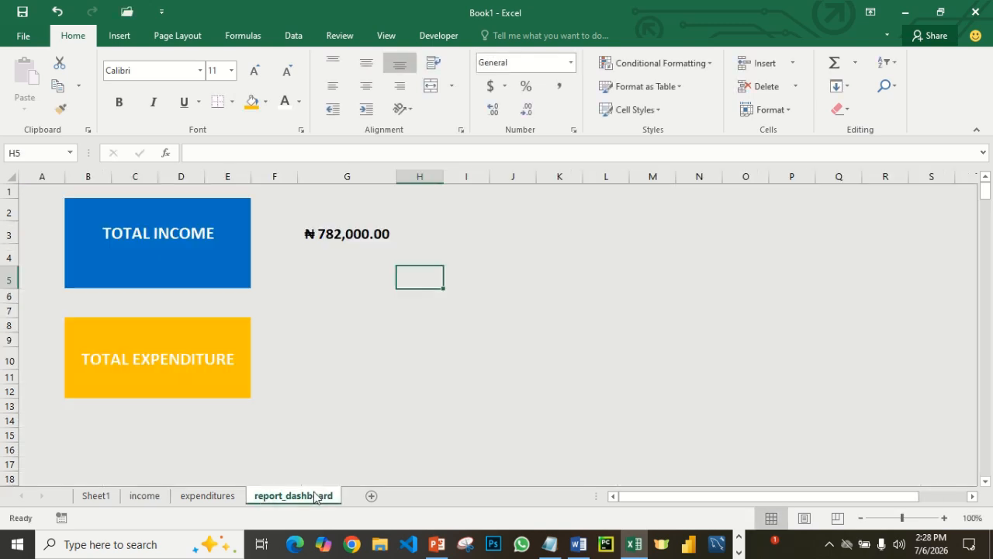
- Return to the income sheet and enter the date 2/13/2026 in cell A7
click(138, 496)
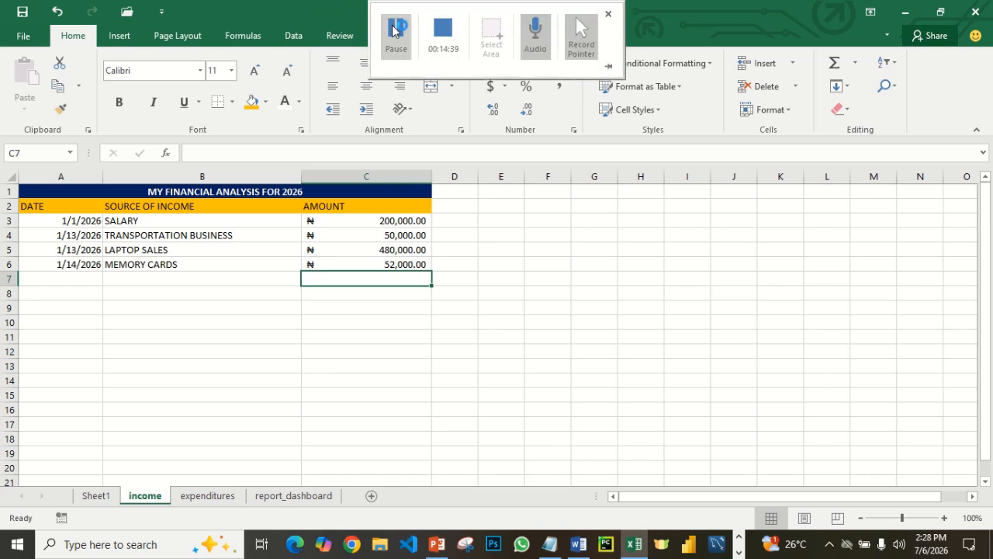
click(396, 29)
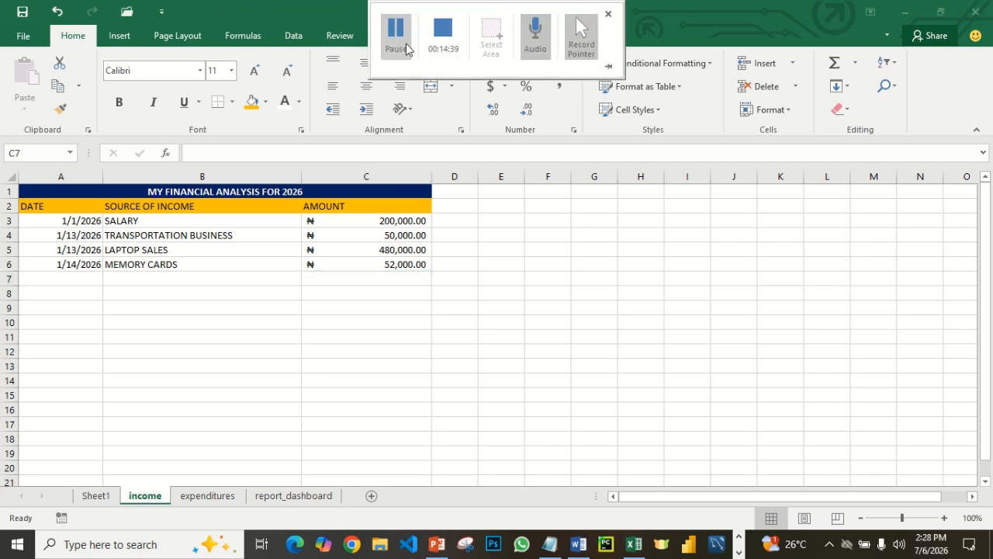
click(90, 280)
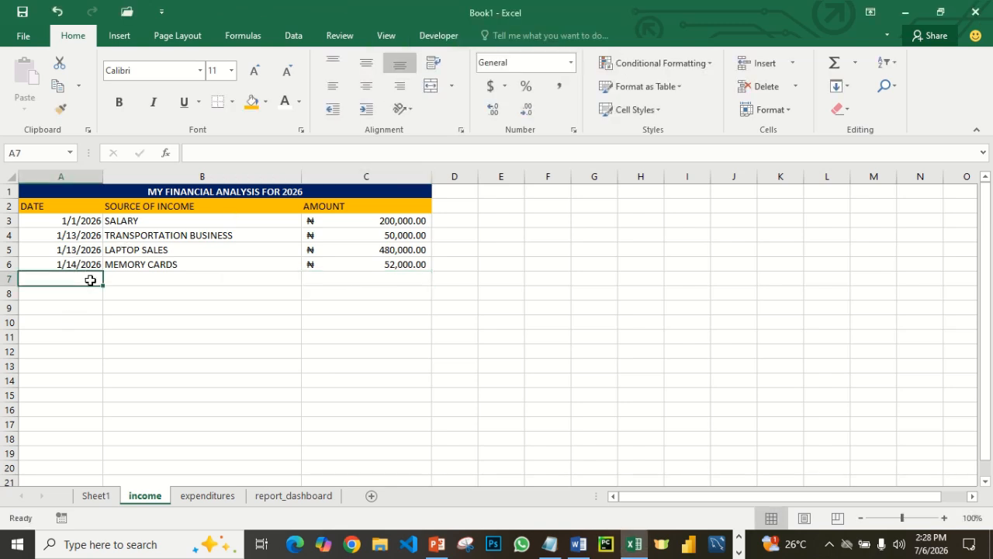
text(2)
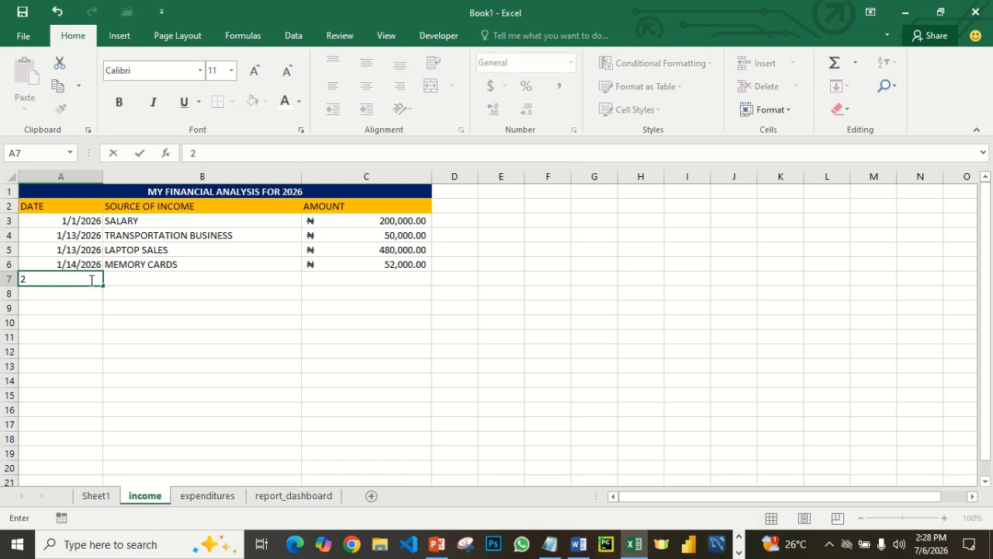
text(/13/2026)
key(Tab)
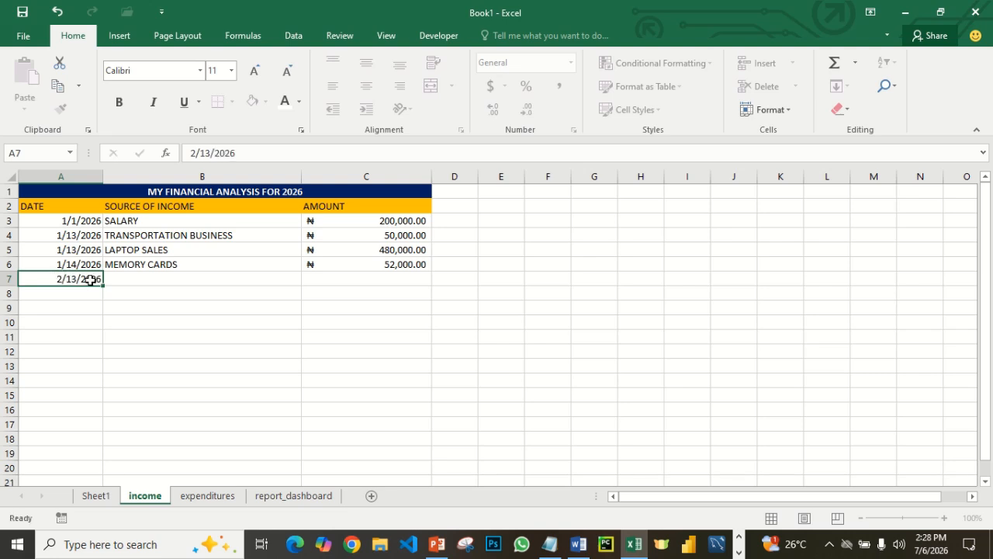
- Enter SALARY as the source of income in cell B7
text(SA)
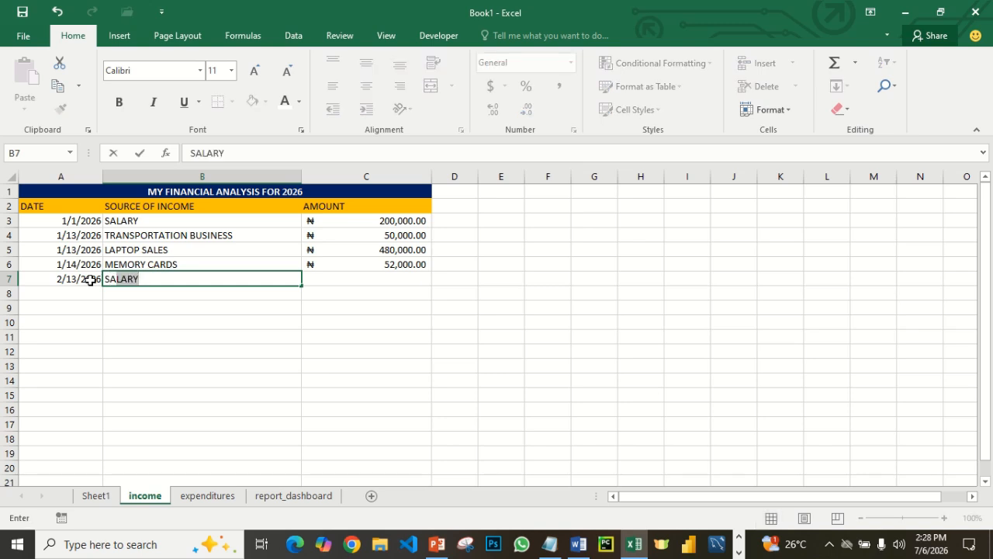
key(Tab)
- Enter 200000 as the second salary amount in C7 and check the total income on the report_dashboard sheet
text(20000)
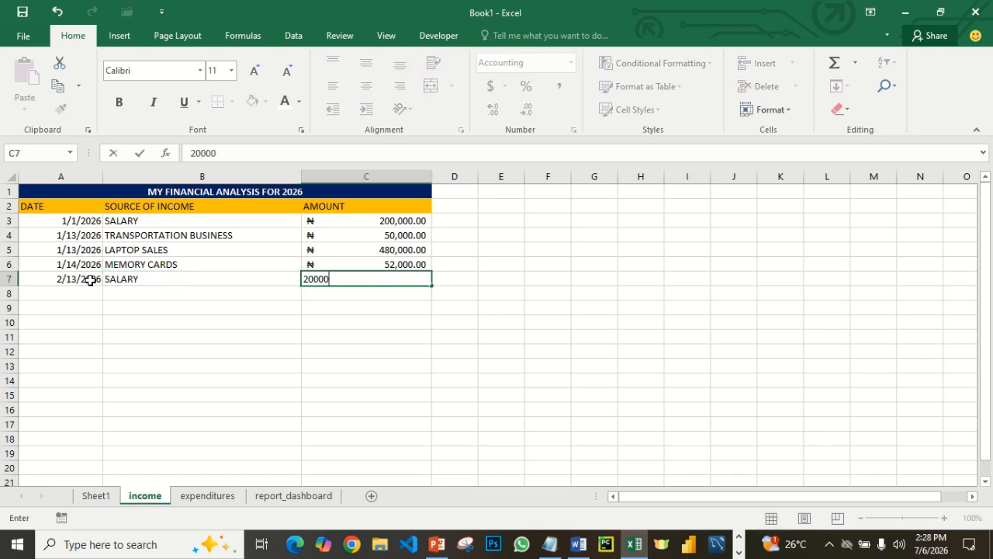
text(0)
key(Return)
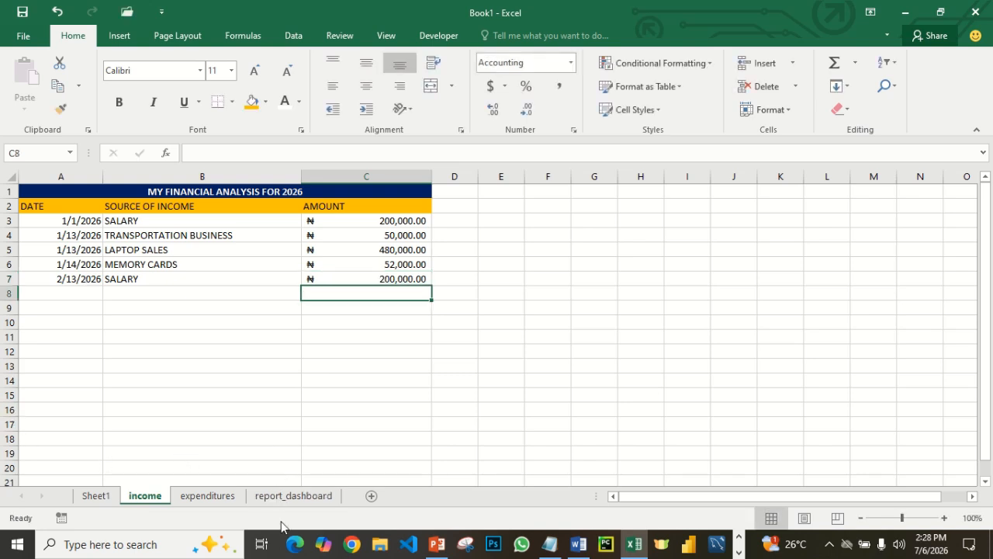
click(284, 496)
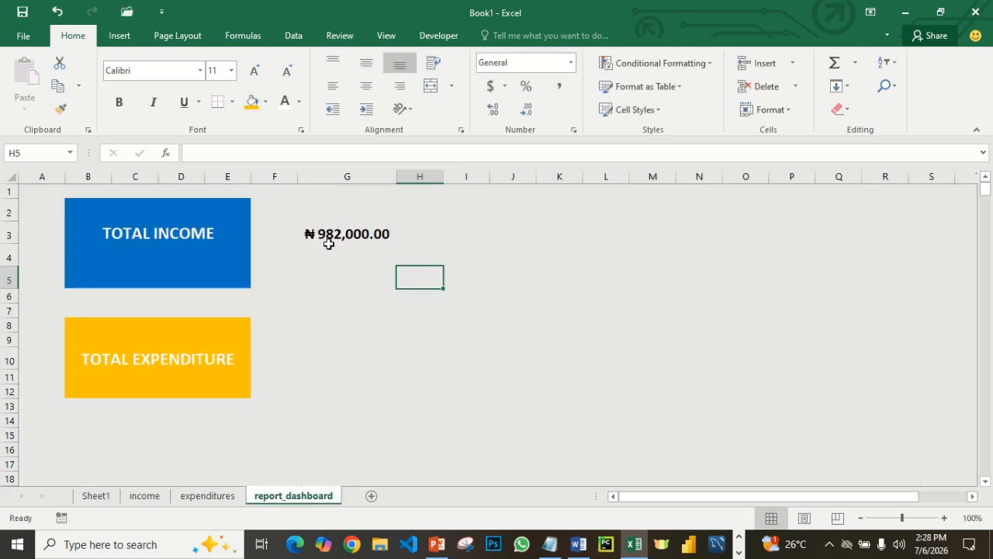
- Go back to the income sheet and enter the date 2/14/2026 in cell A8
click(147, 499)
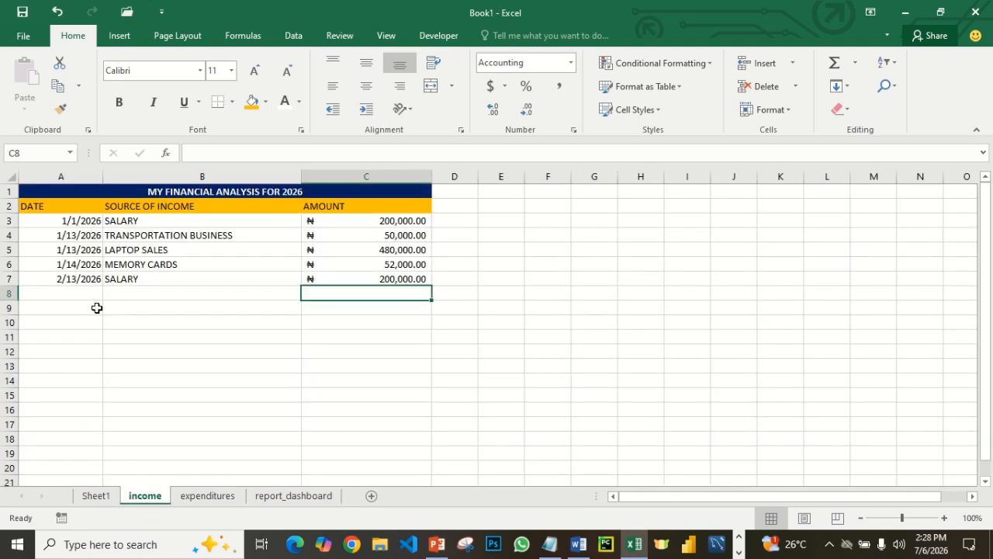
click(64, 297)
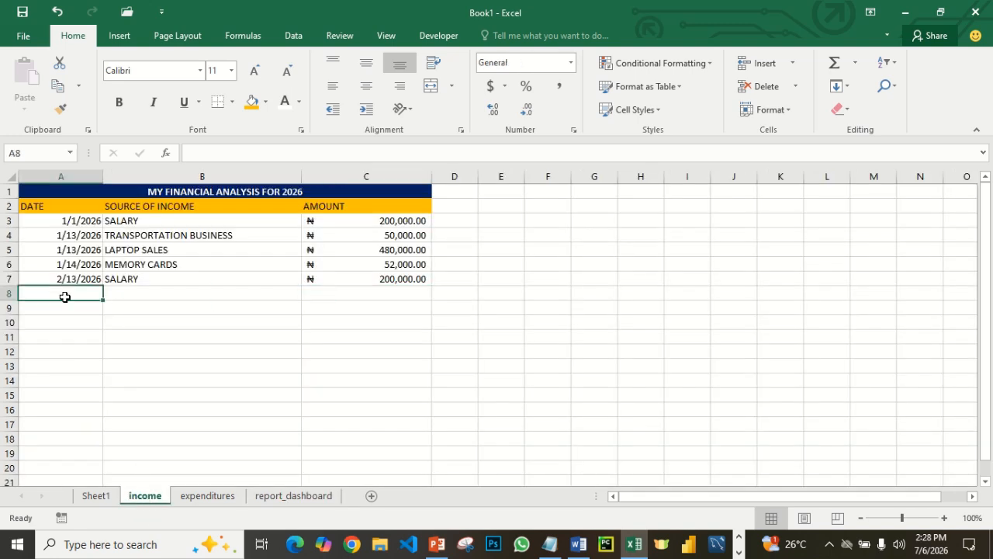
text(2)
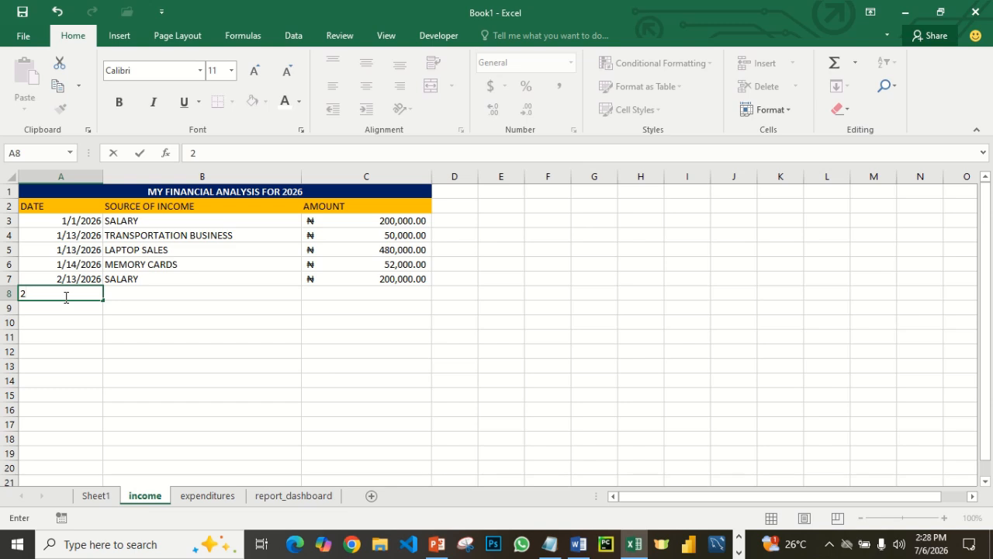
text(/14/2026)
click(117, 295)
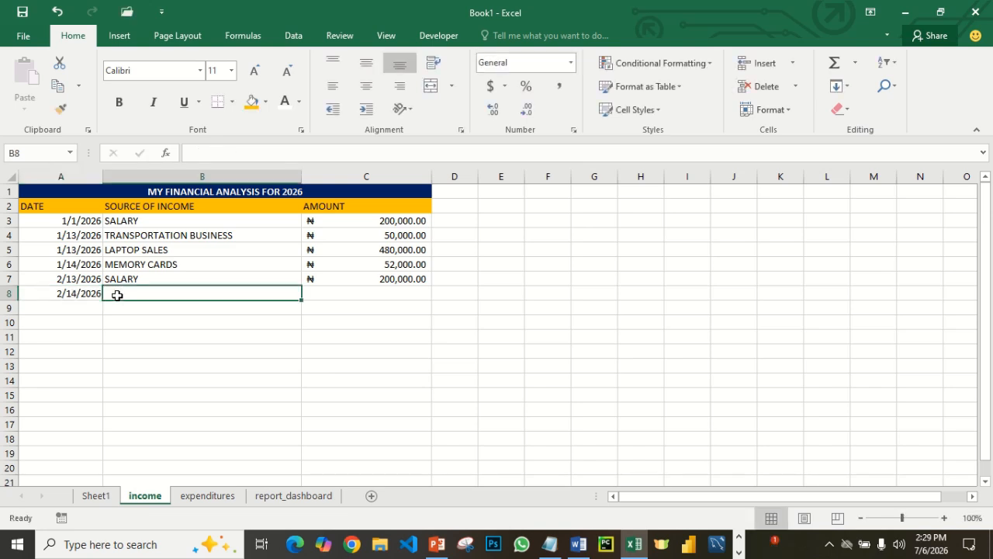
text(NOKIA)
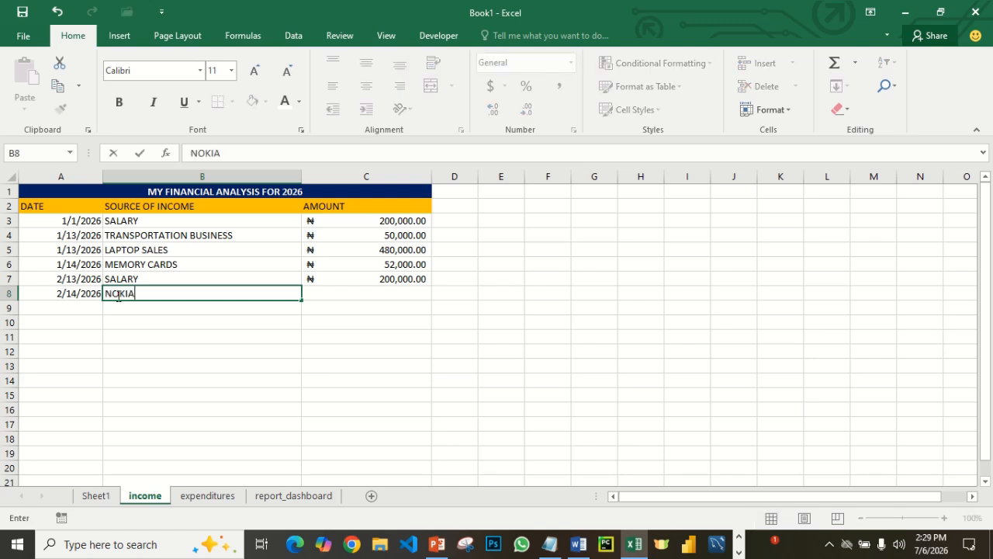
text( PHON)
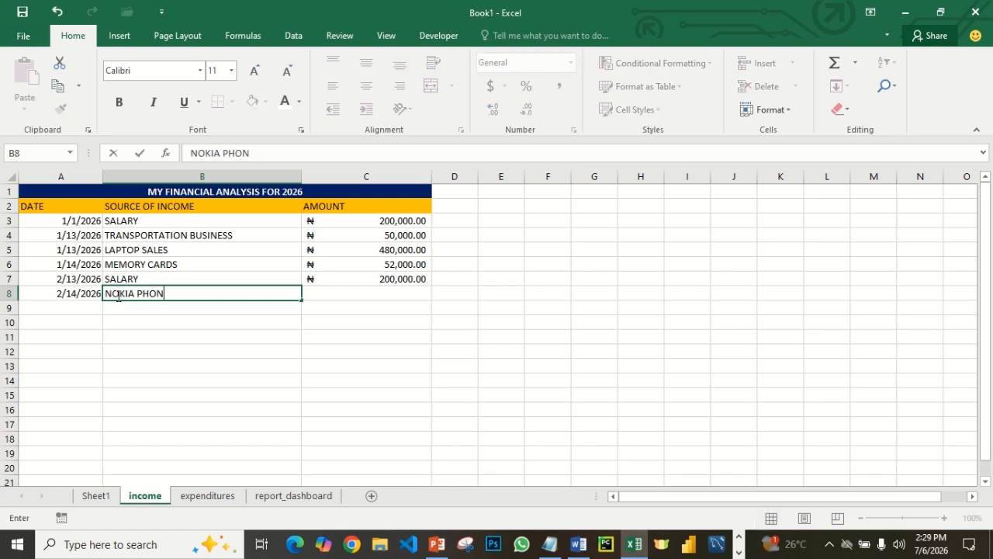
key(BackSpace)
key(BackSpace)
key(BackSpace)
key(BackSpace)
key(BackSpace)
key(BackSpace)
key(BackSpace)
key(BackSpace)
key(BackSpace)
key(BackSpace)
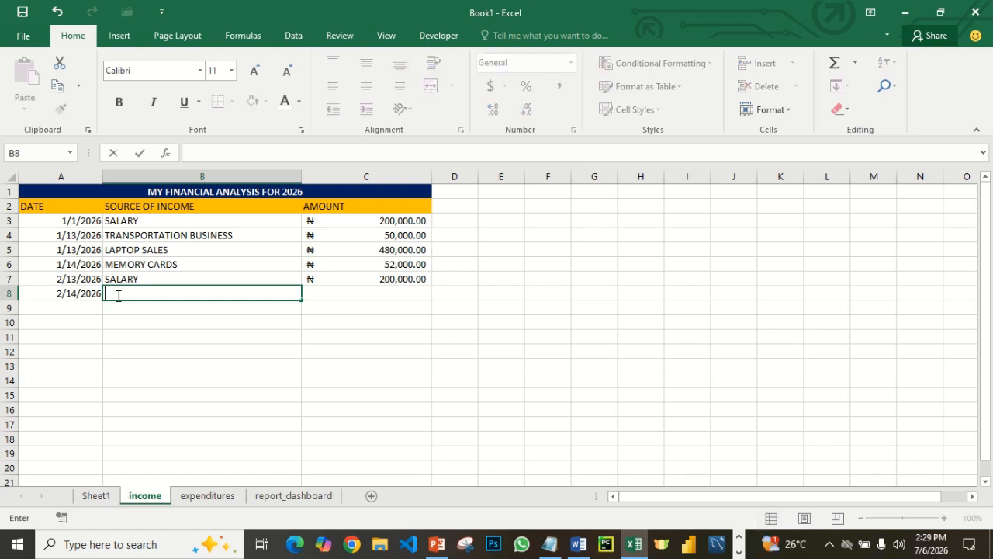
- Enter PHONES as the source of income in cell B8
text(PHONES)
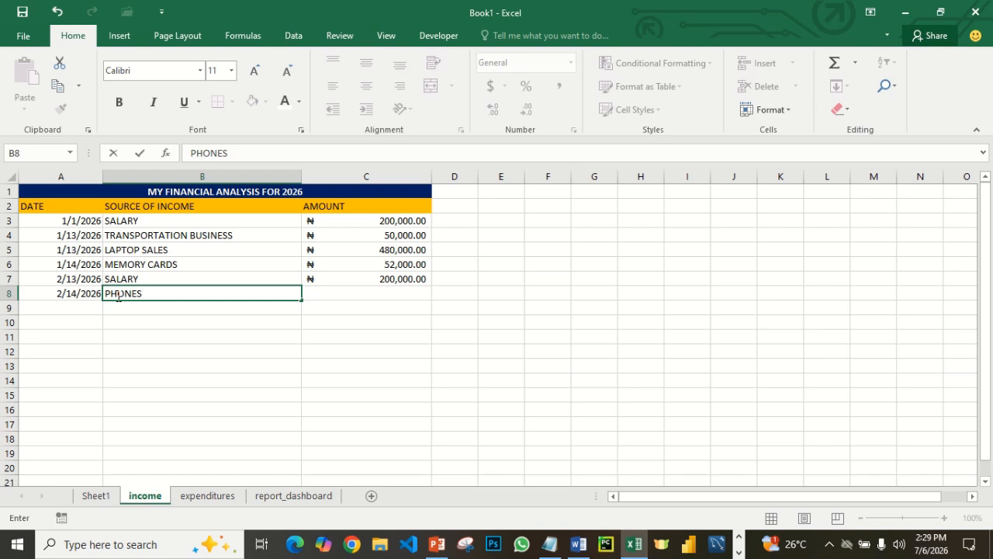
- Complete the source of income in B8 as PHONES SALES and enter 1,080,000 as its amount in C8
text(SALES)
key(Tab)
text(1)
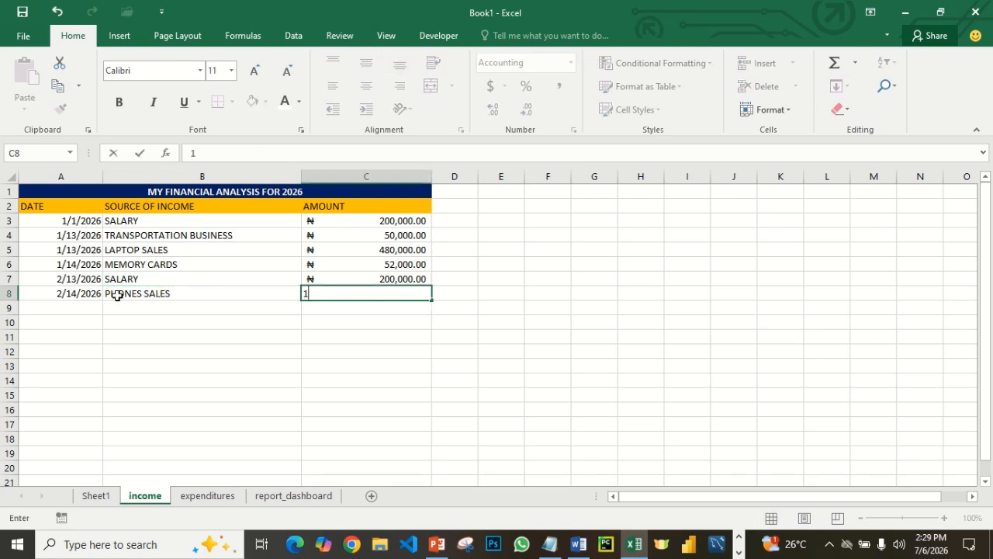
text(,00)
key(BackSpace)
key(BackSpace)
key(BackSpace)
key(BackSpace)
text(1080,000)
key(Return)
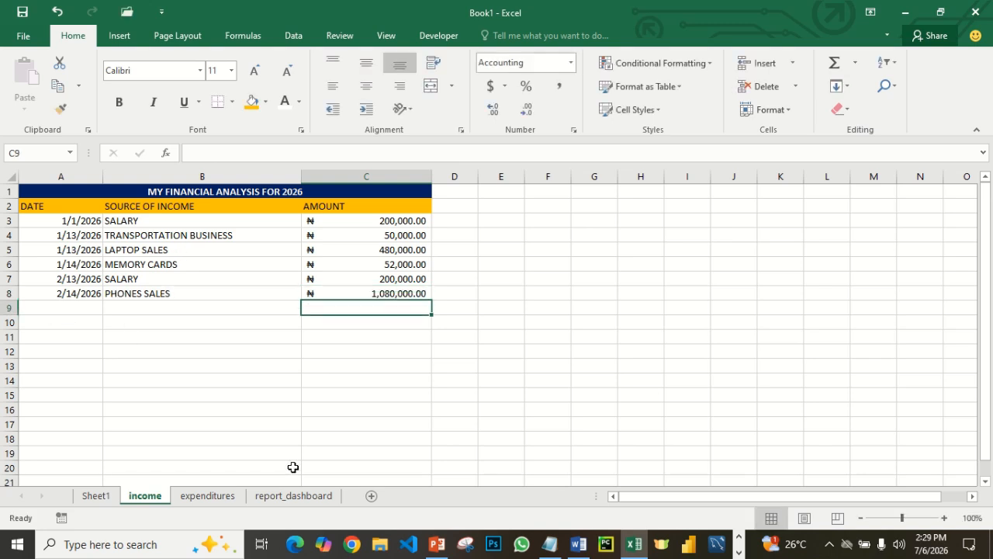
- Go to the report_dashboard sheet and auto-fit column G to the total income amount
click(295, 497)
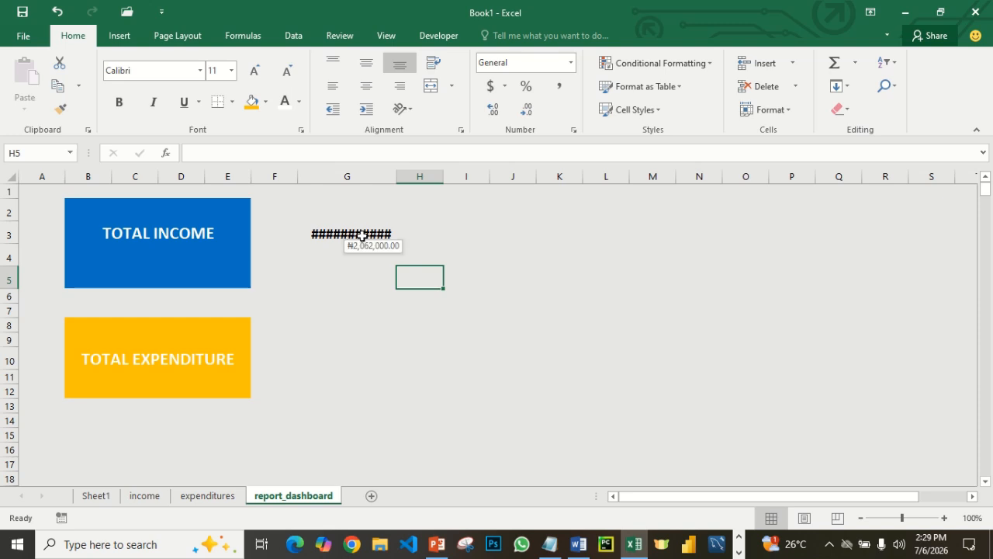
double_click(398, 174)
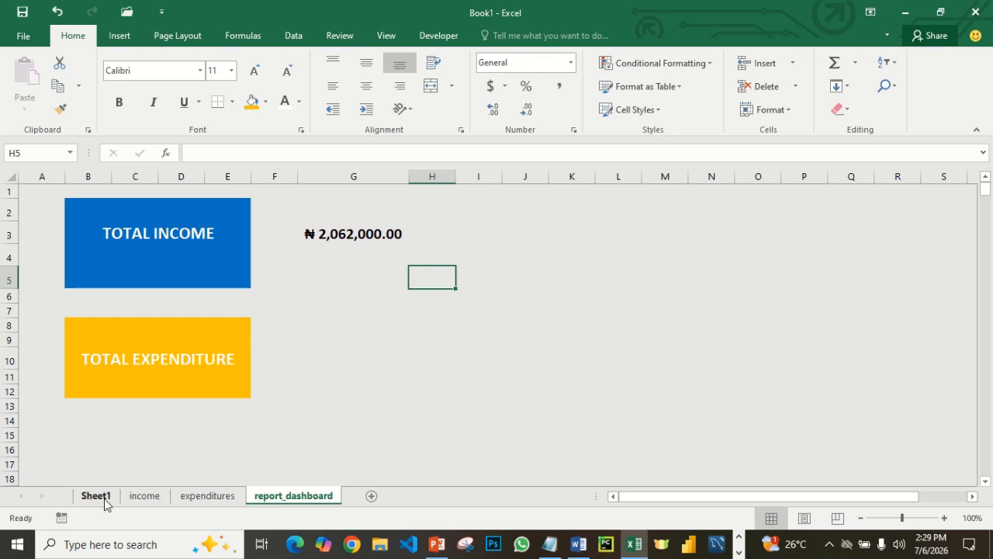
- Return to the income sheet and enter the date 2/16/2026 in cell A9
click(141, 500)
click(65, 307)
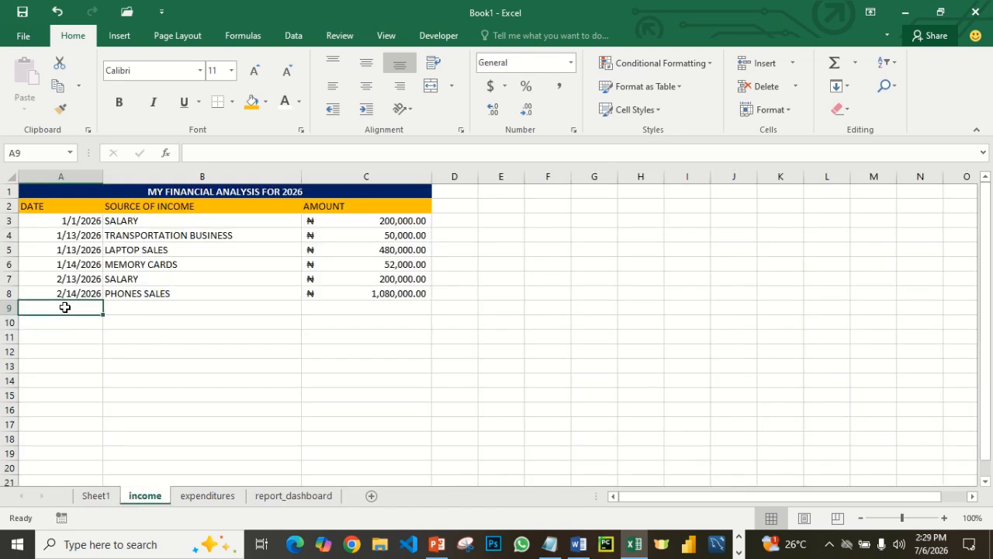
text(2)
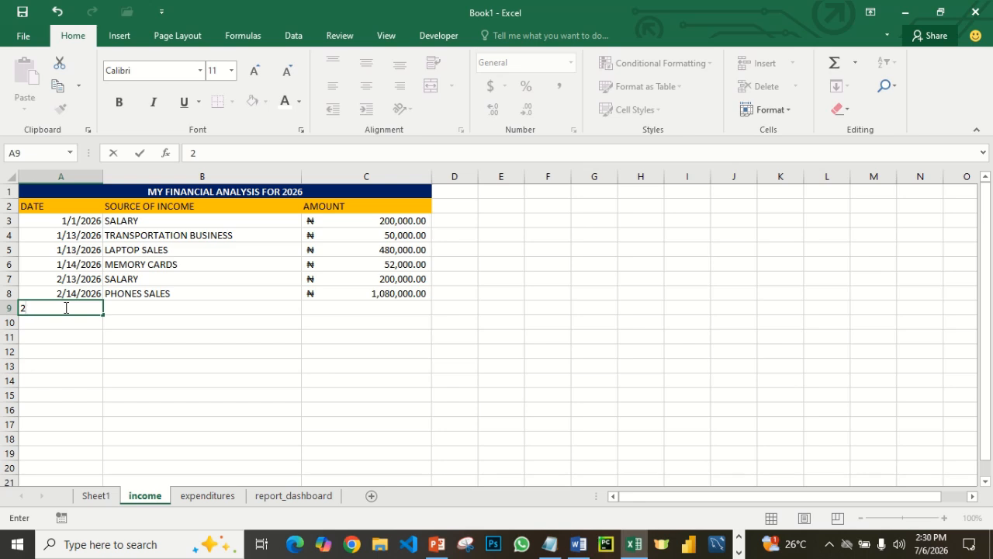
text(/16/2026)
key(Tab)
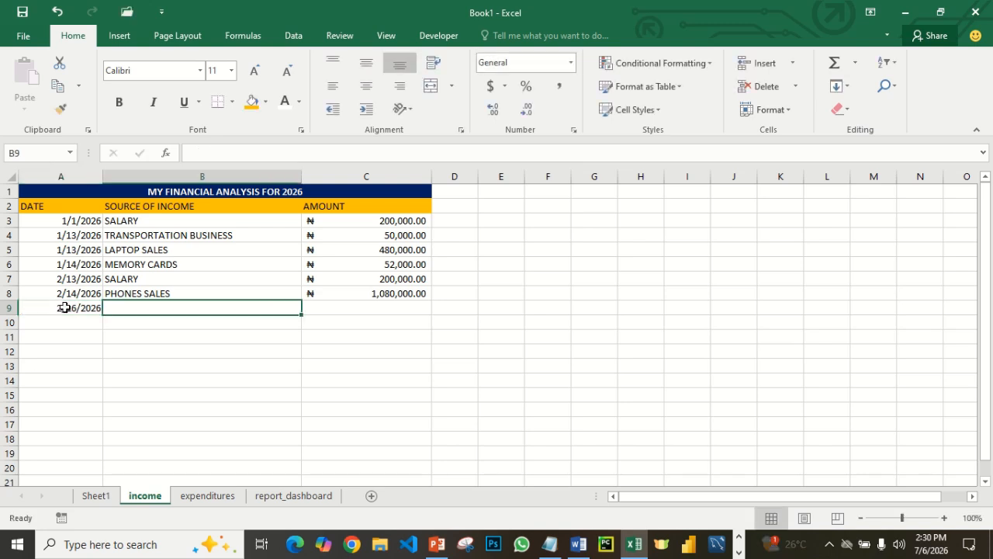
- Enter CAB RIDES as the source of income in B9 and 520000 as its amount in C9
text(R)
key(BackSpace)
text(C)
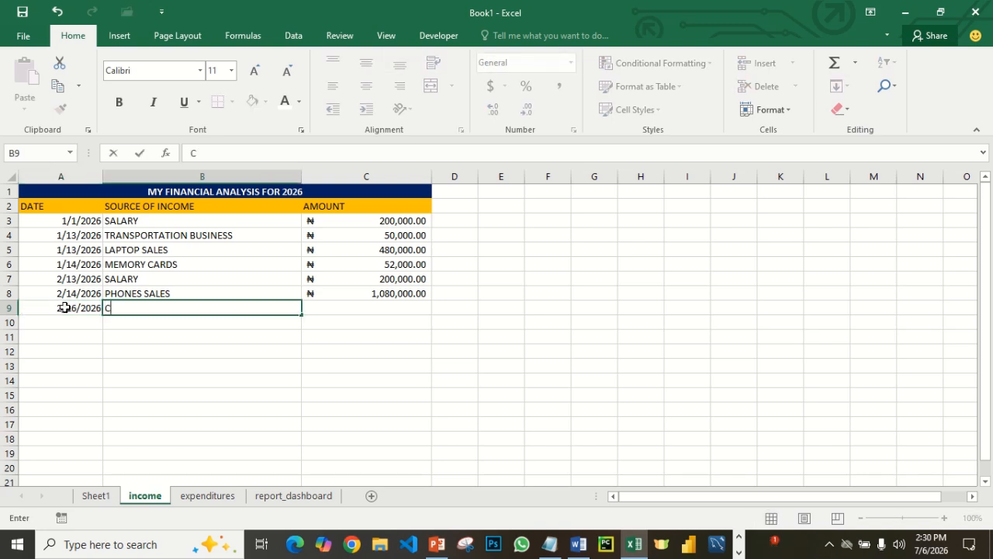
text(AB RIDES)
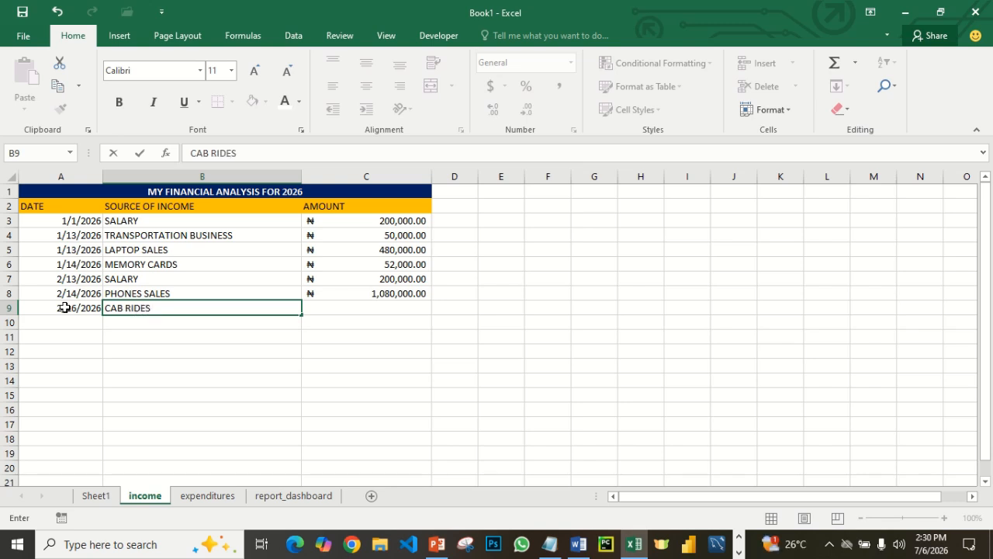
key(Tab)
text(5)
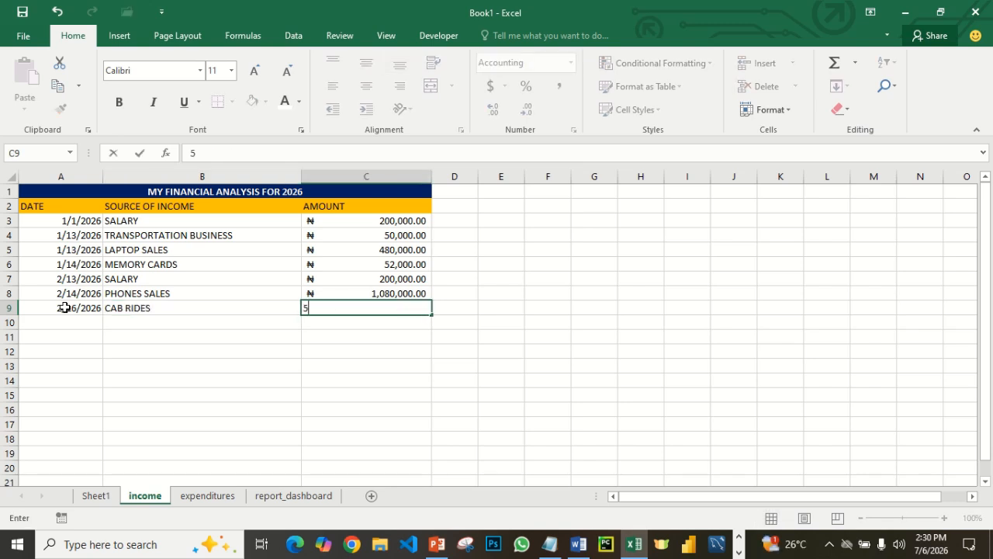
text(20000)
key(Return)
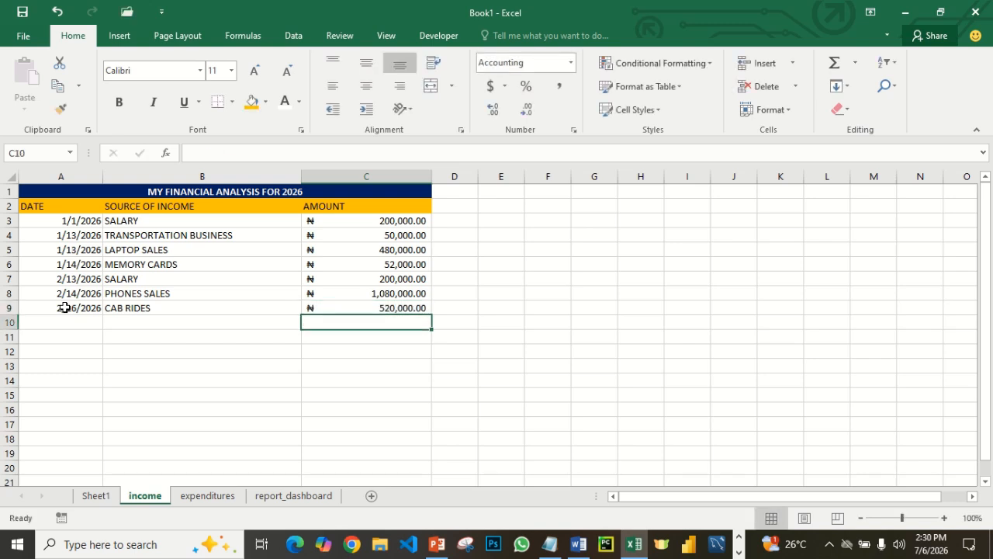
- Enter the date 2/18/2026 in cell A10 of the income sheet
click(62, 323)
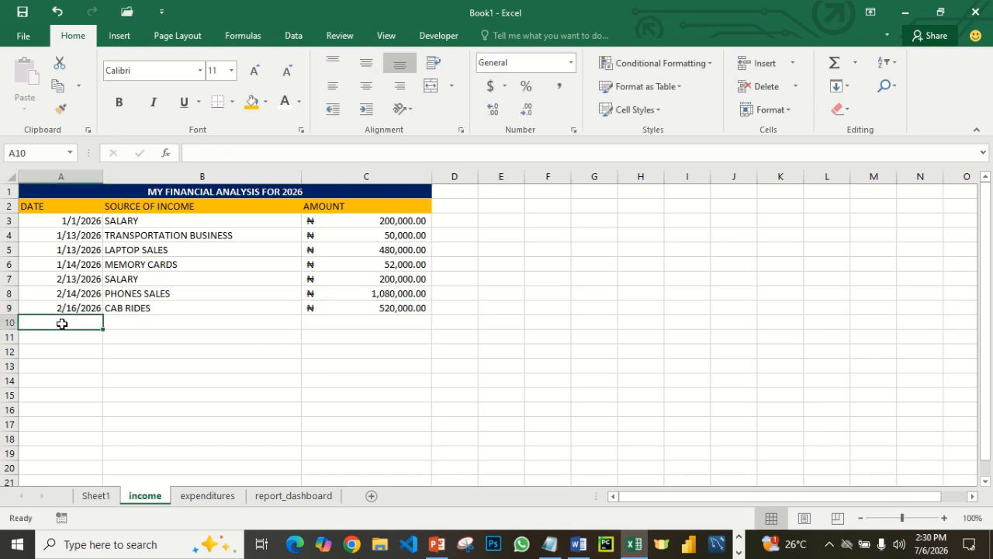
text(2)
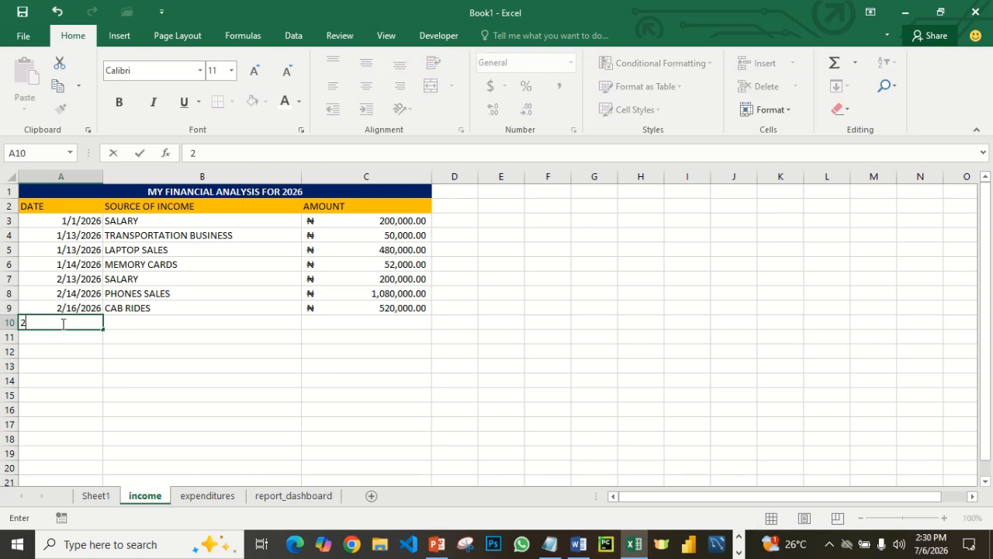
text(/18/2026)
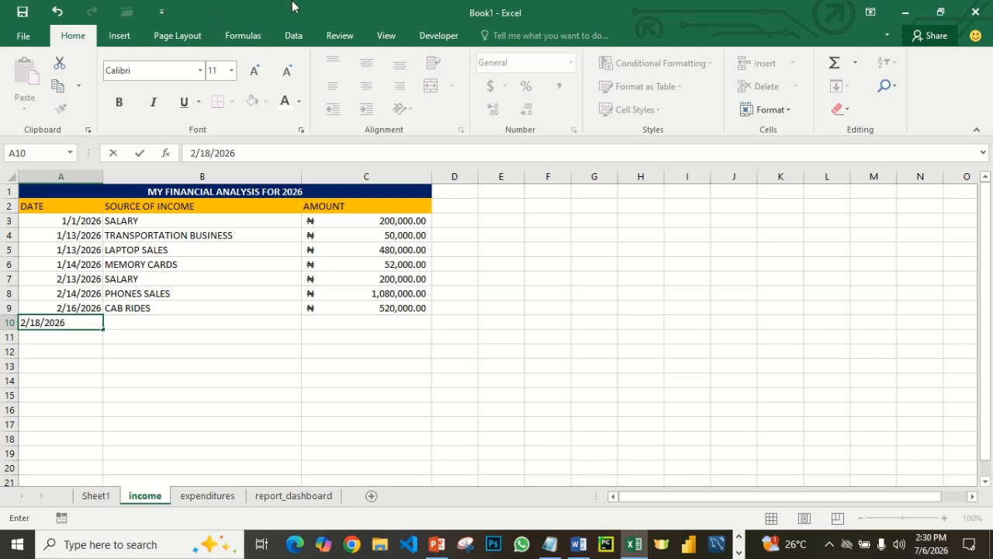
mouse_move(377, 15)
key(Tab)
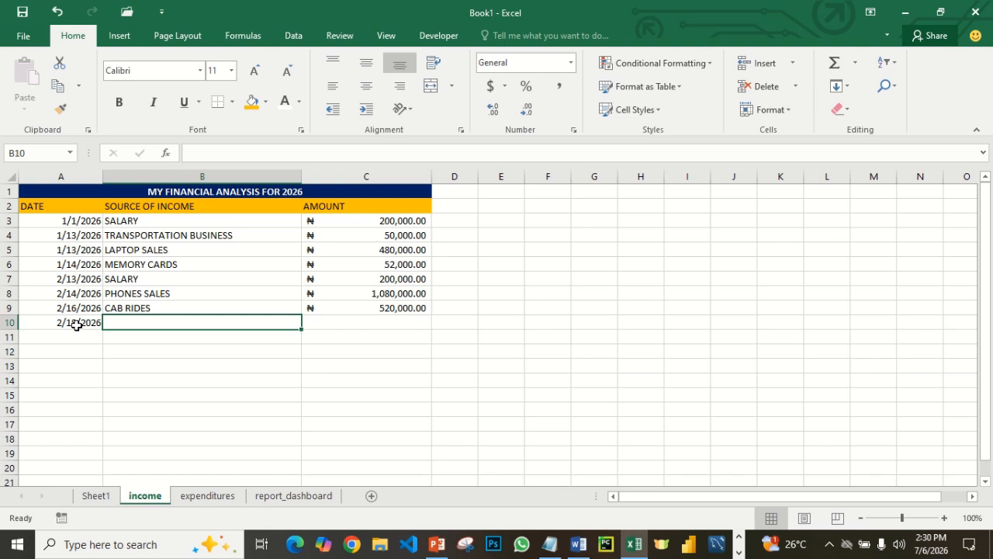
- Enter FOOD DELIVERY as the source of income in B10 and 300000 as its amount in C10
text(FOOD DELIVER)
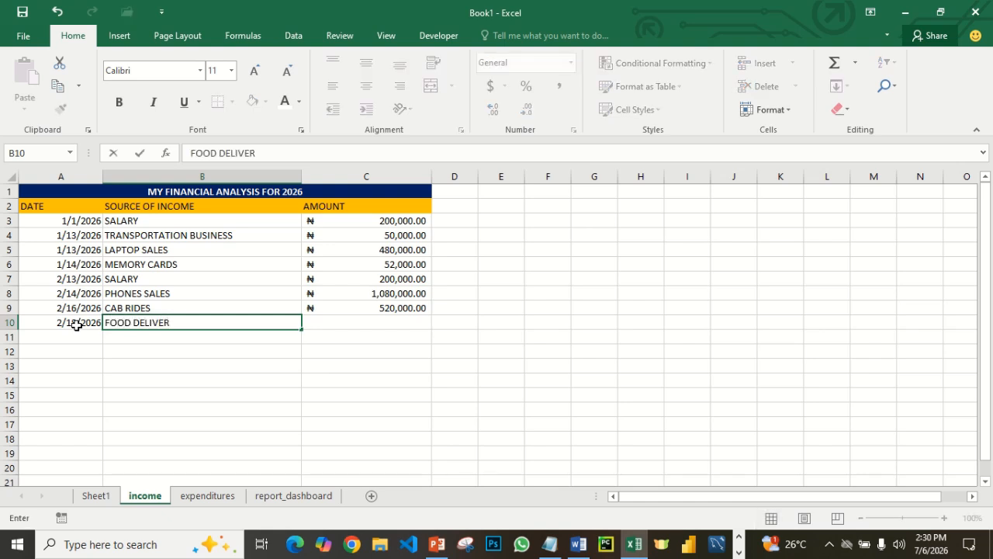
text(Y)
key(Tab)
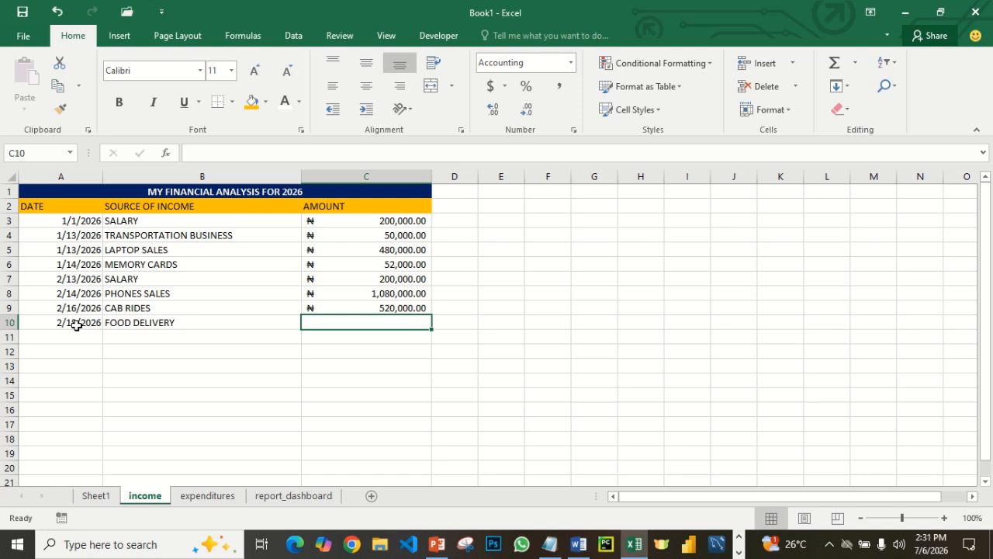
text(300)
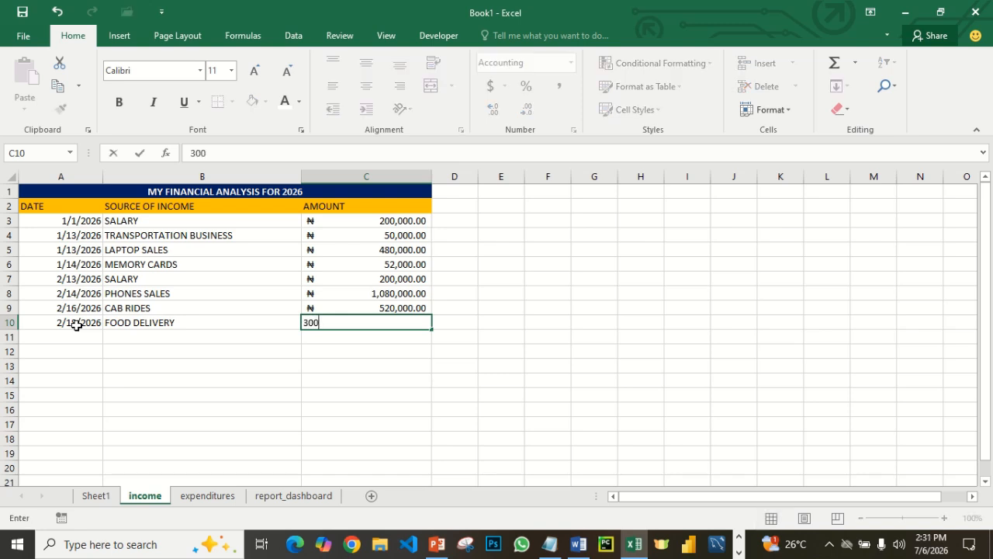
text(000)
click(344, 365)
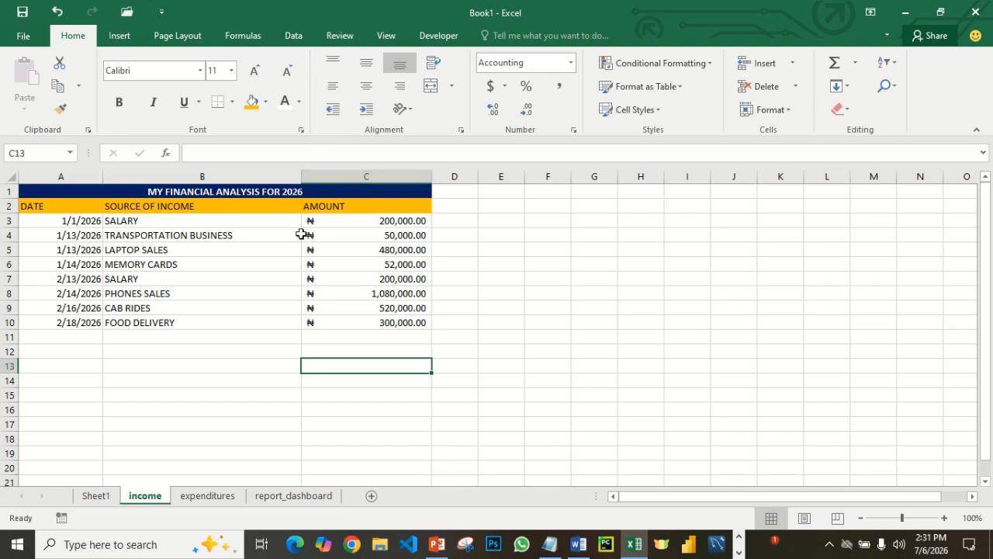
- Enter the date 2/19/2026 in cell A11 of the income sheet
click(80, 336)
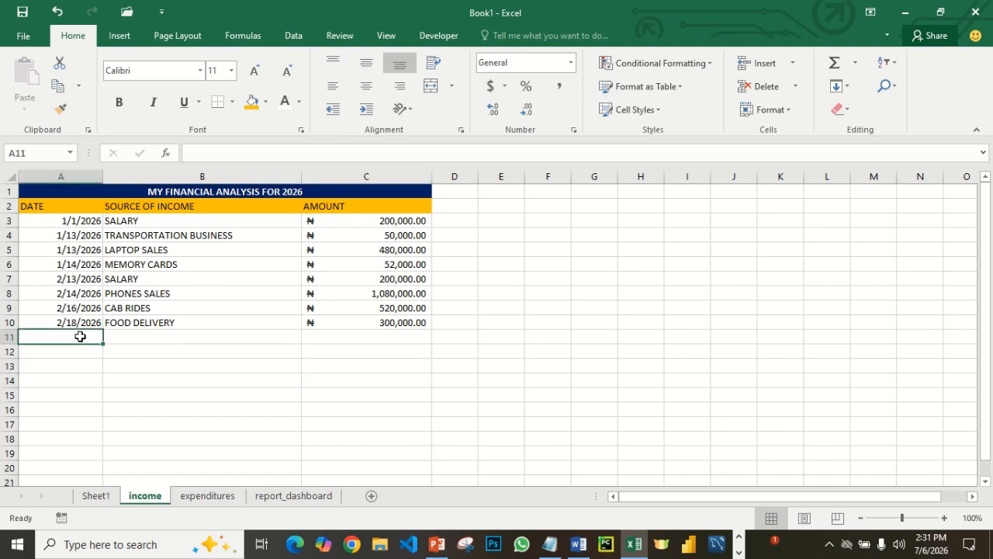
text(2)
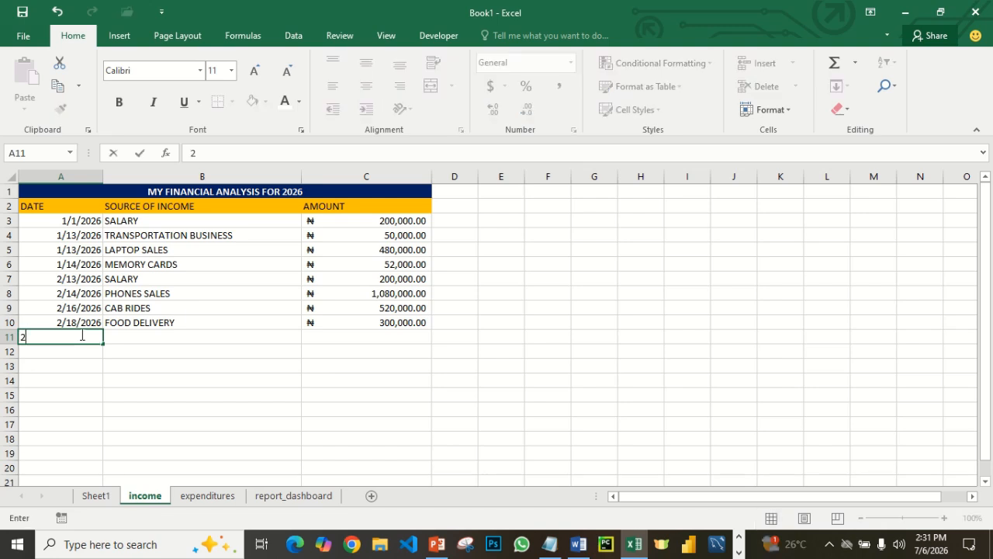
text(/19/)
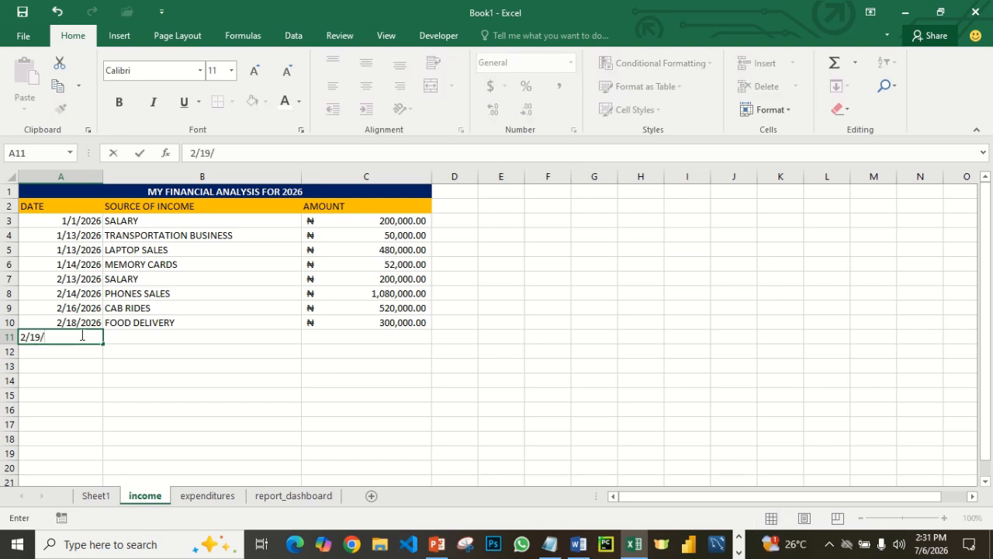
text(2026)
key(Tab)
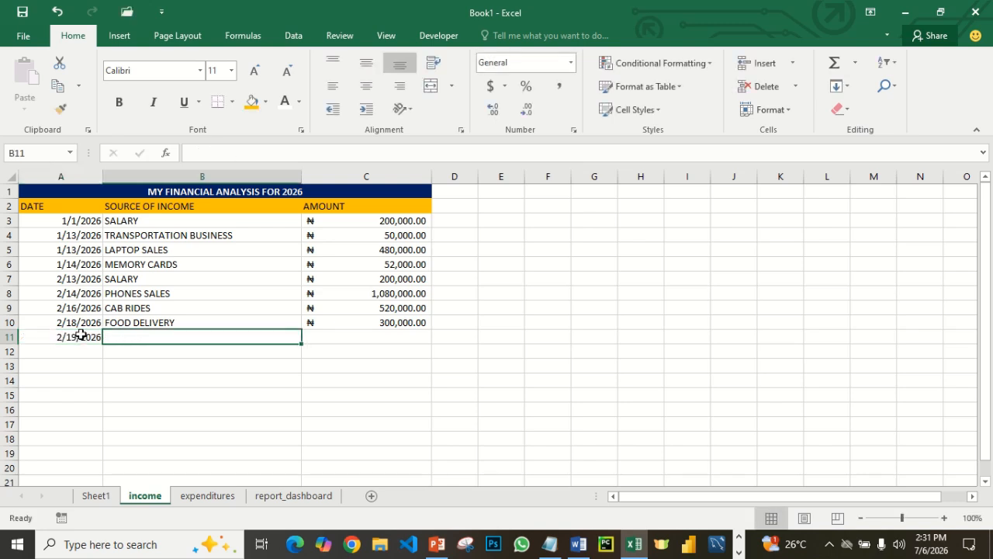
- Enter HOME CLEANING as the source of income in B11 and 120000 as its amount in C11
text(HOM)
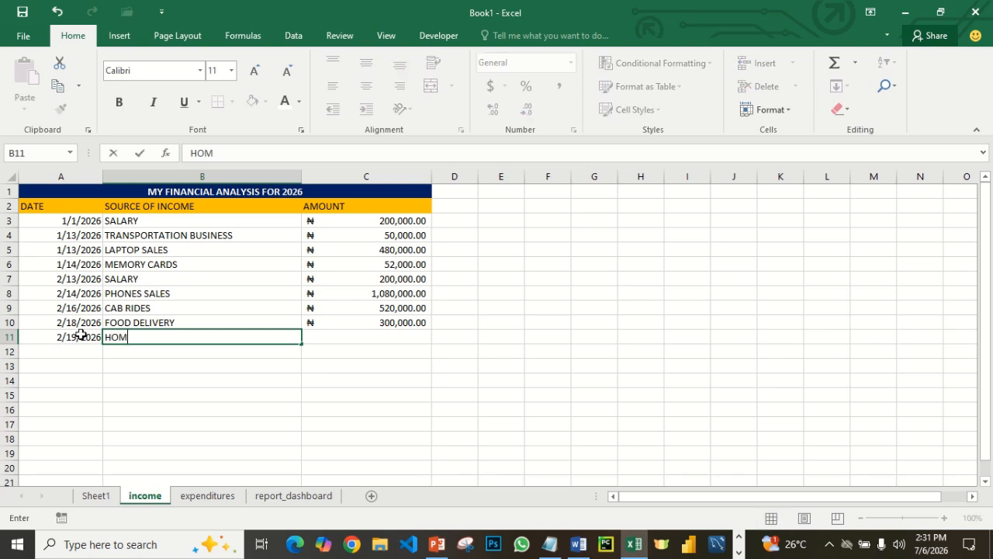
text(E CLEANING)
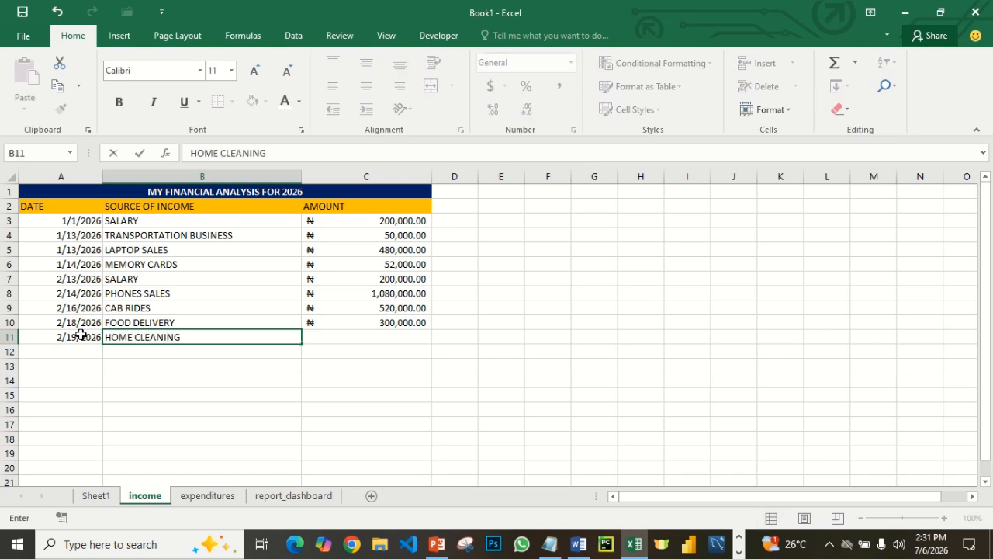
key(Tab)
text(120000)
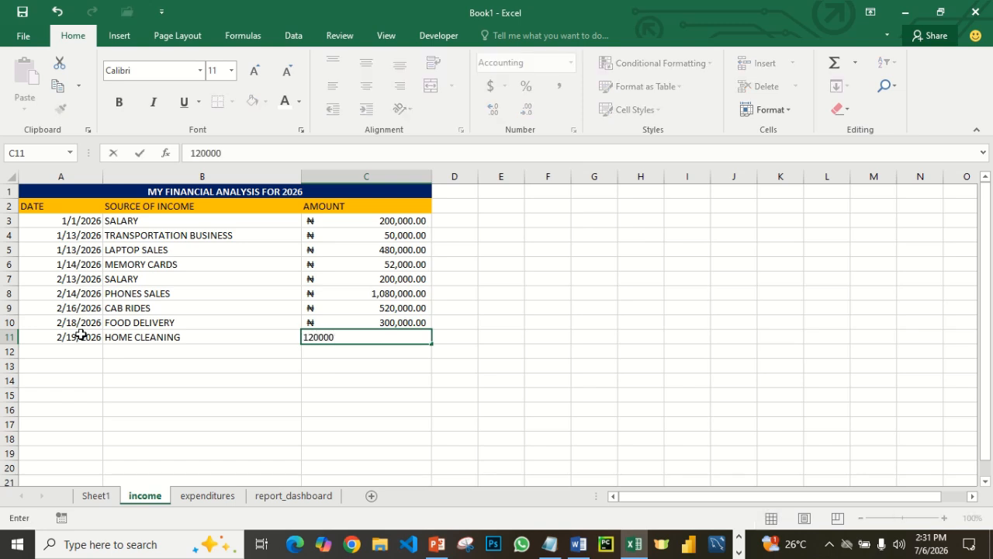
key(Return)
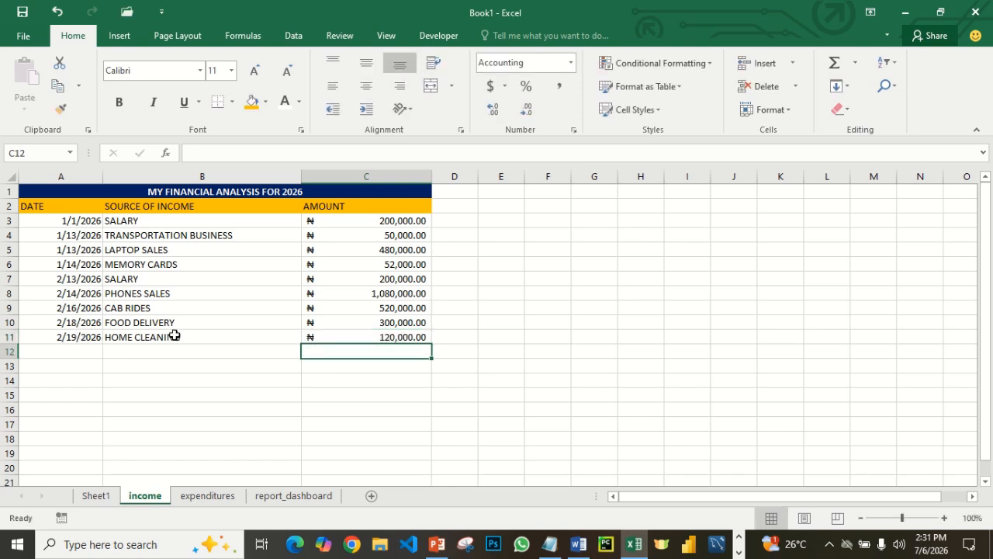
- Try to enter the date 2/30/2026 in cell A12 of the income sheet
click(82, 353)
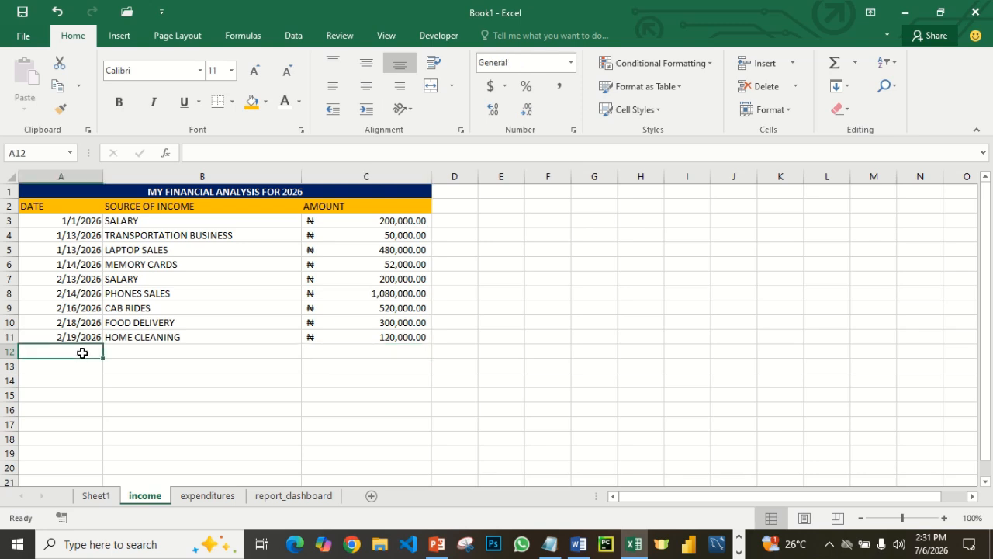
text(2/)
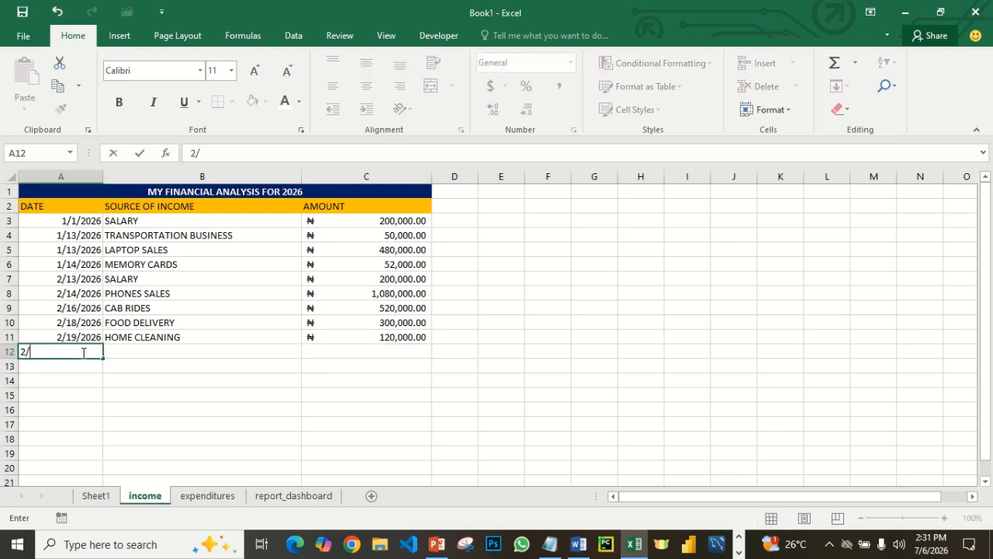
text(30/)
text(2026)
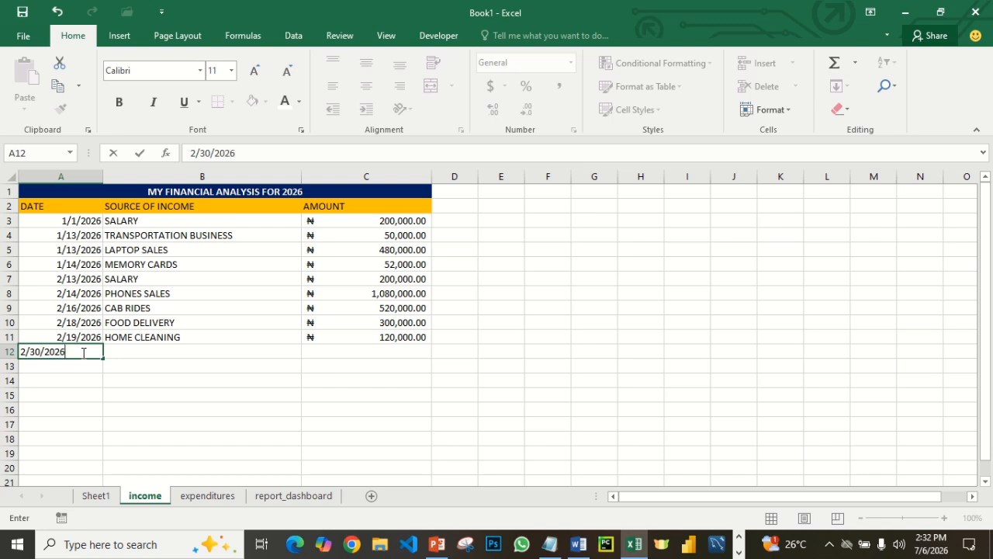
click(151, 354)
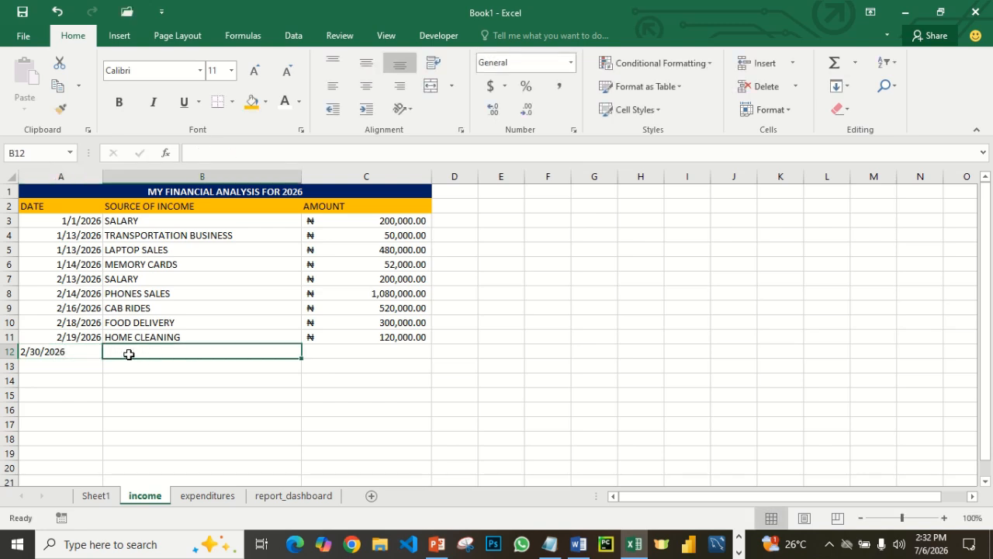
- Clear cell A12 of the income sheet and try to enter the date 2/30/2026 again
click(46, 353)
key(Delete)
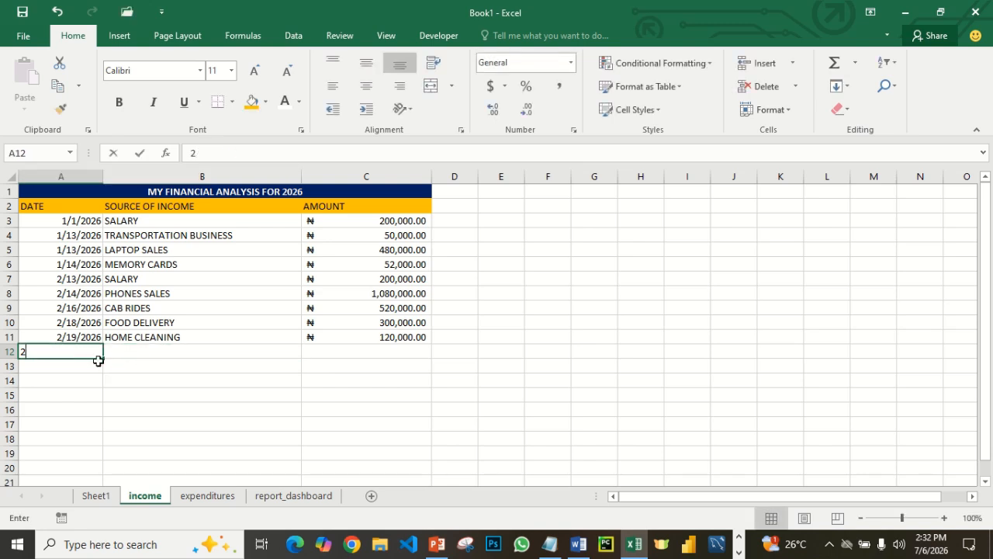
text(2/)
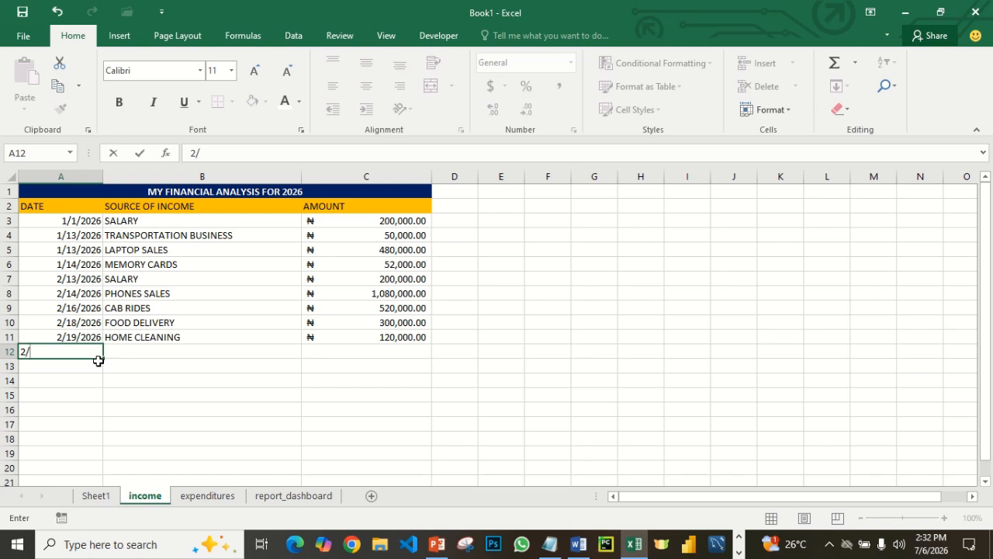
text(30/2)
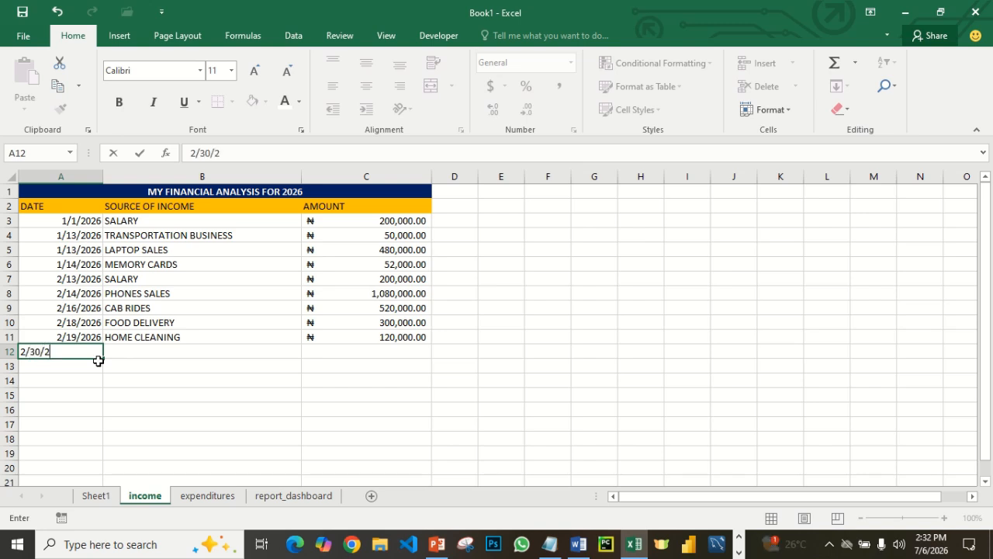
text(026)
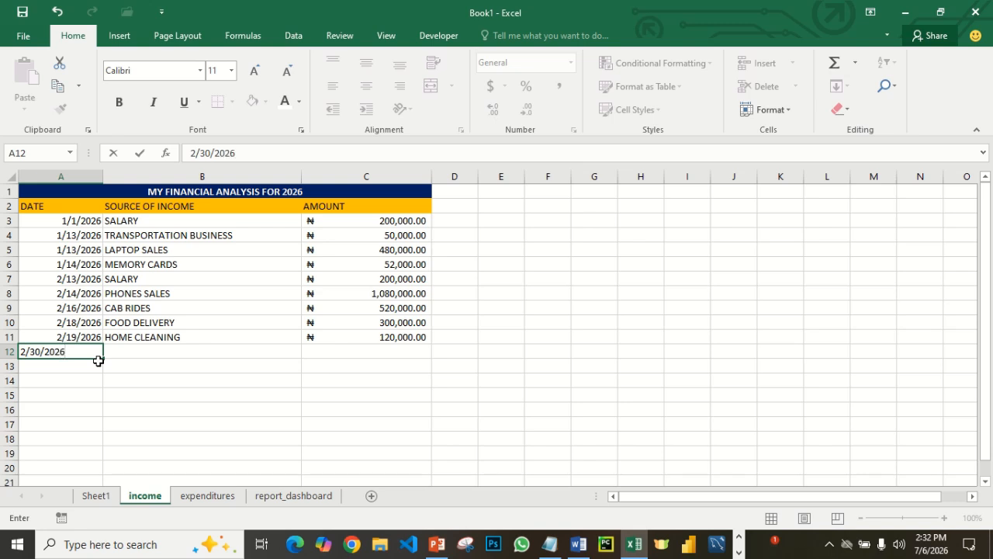
key(Tab)
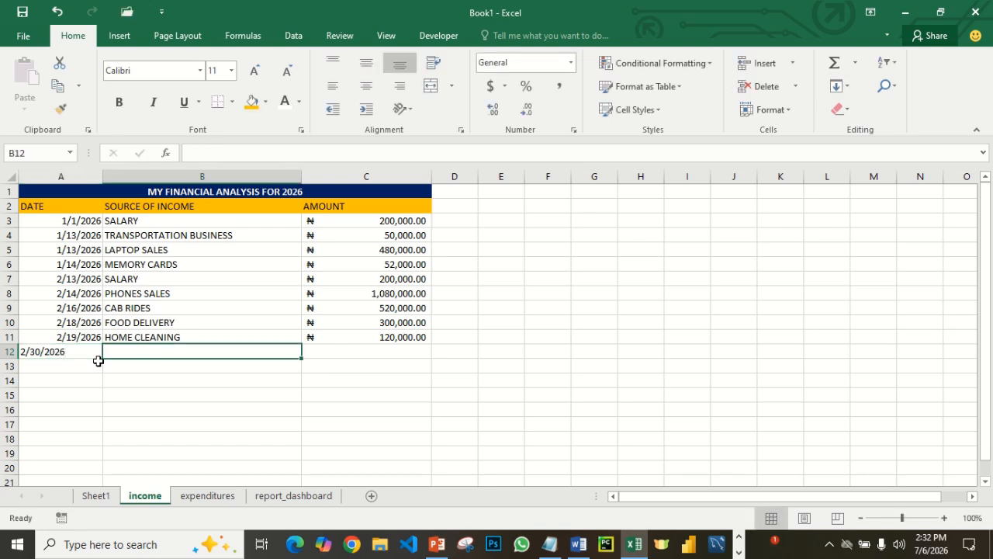
key(Left)
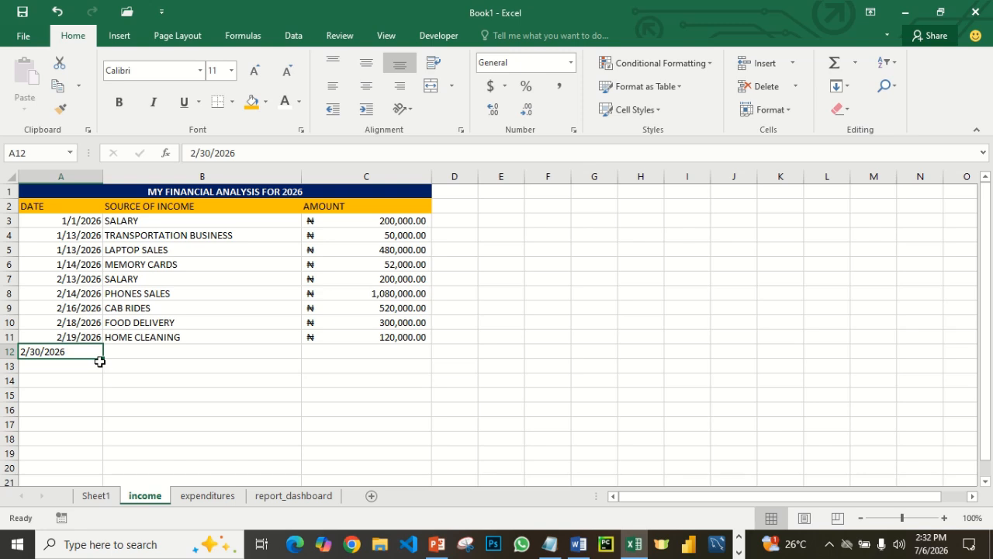
- Apply the Short Date number format to cell A12, matching the date cells above it
click(112, 366)
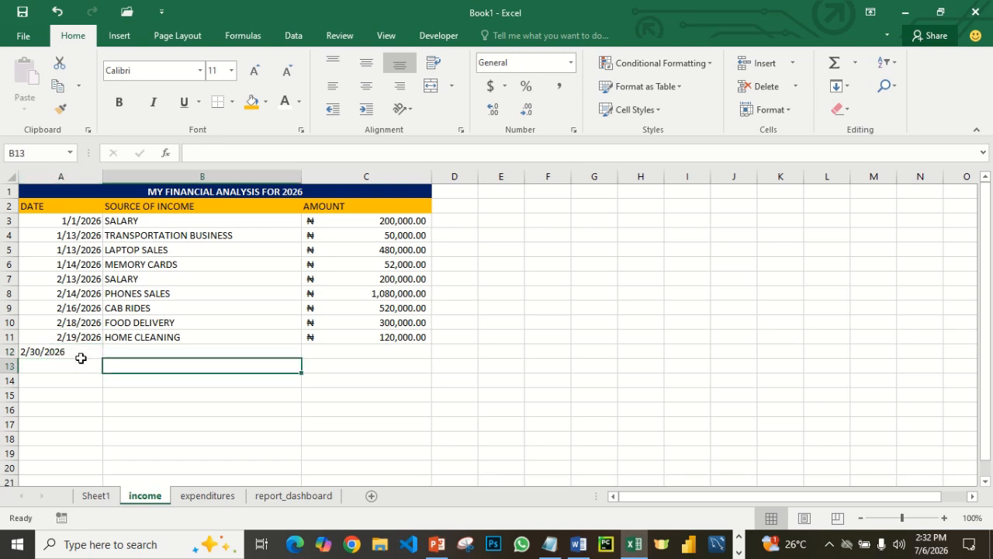
click(78, 355)
click(80, 324)
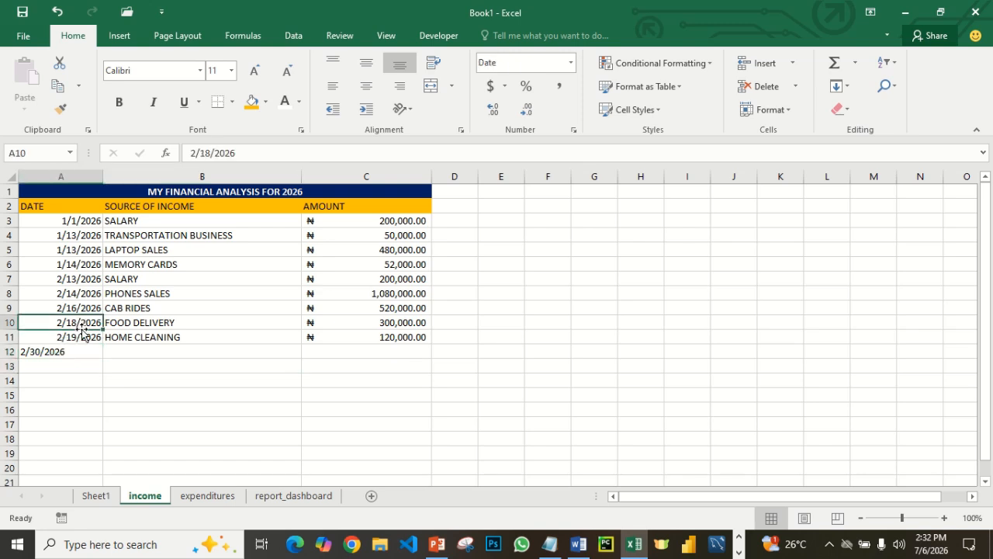
click(77, 338)
click(65, 354)
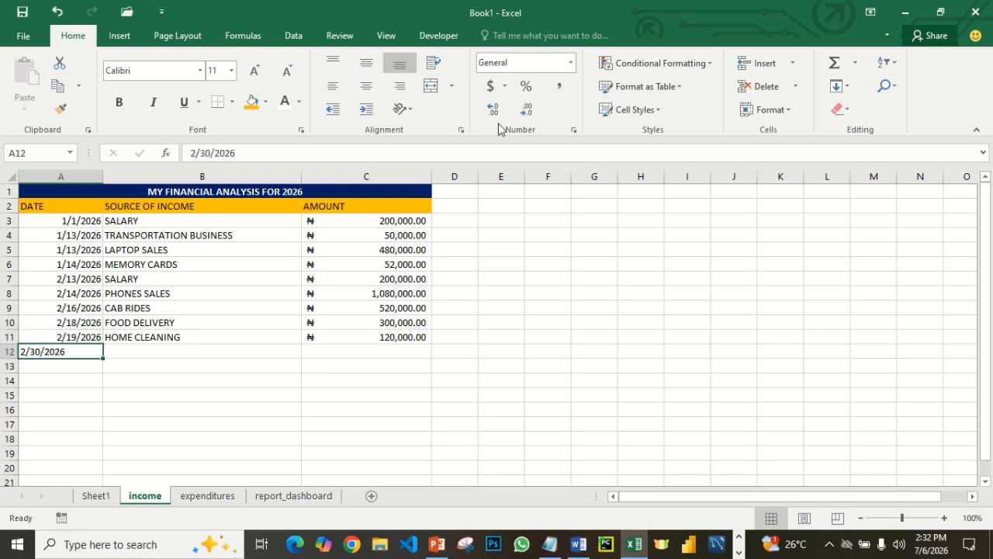
click(570, 68)
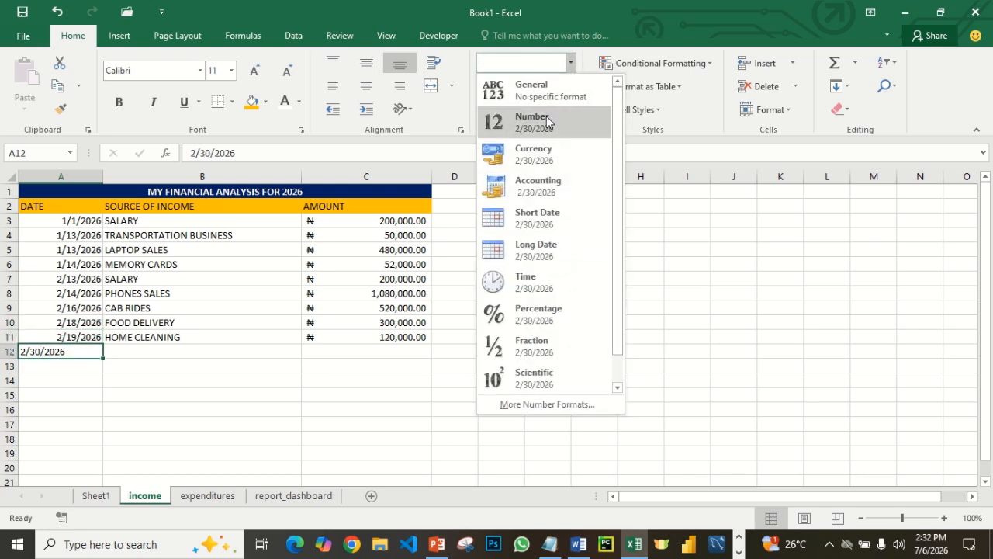
click(540, 210)
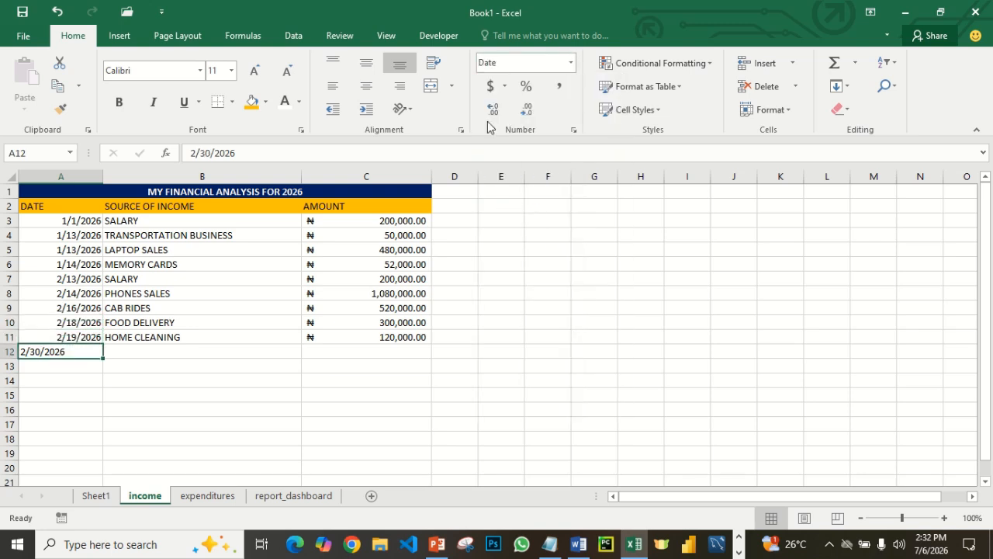
click(111, 375)
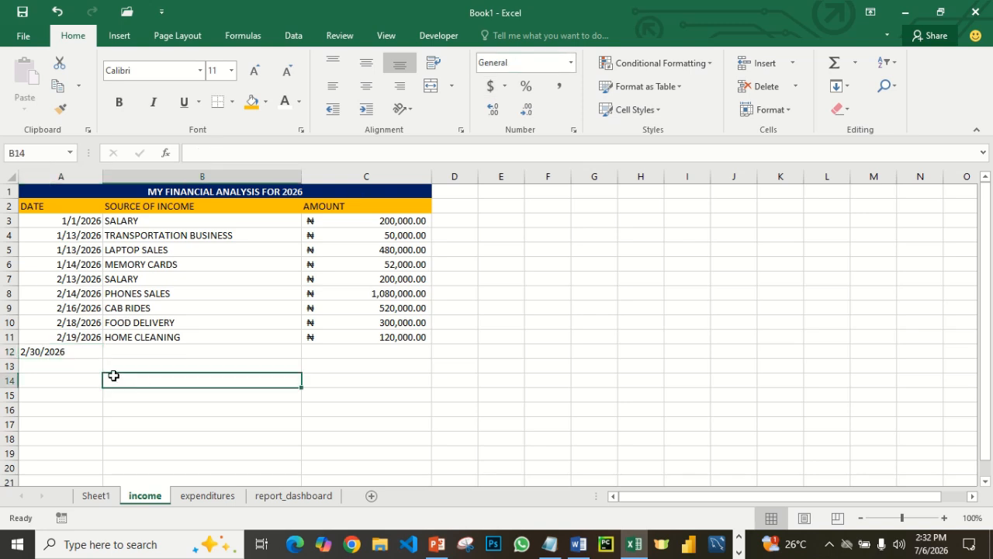
click(76, 355)
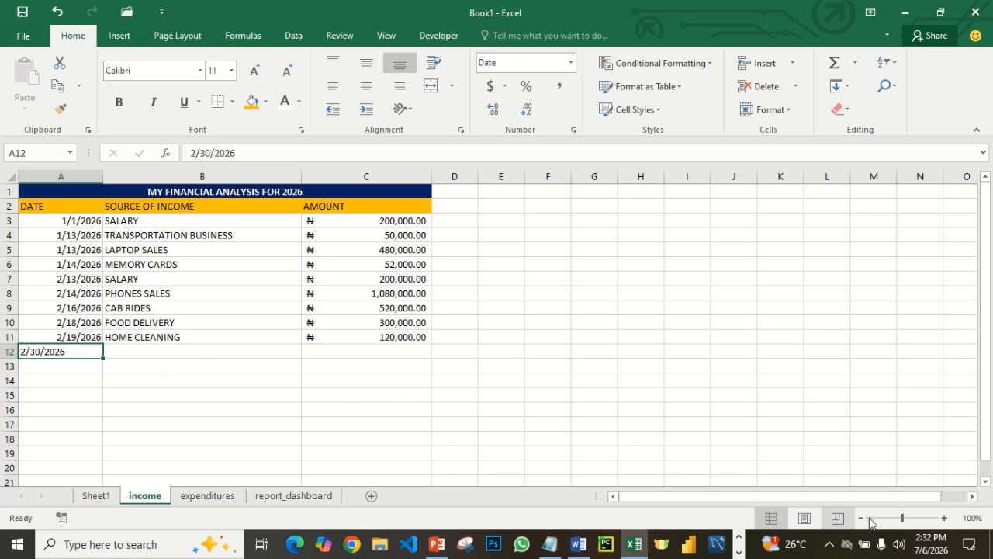
- Browse the system calendar back to February 2026 to check how many days the month has
click(932, 545)
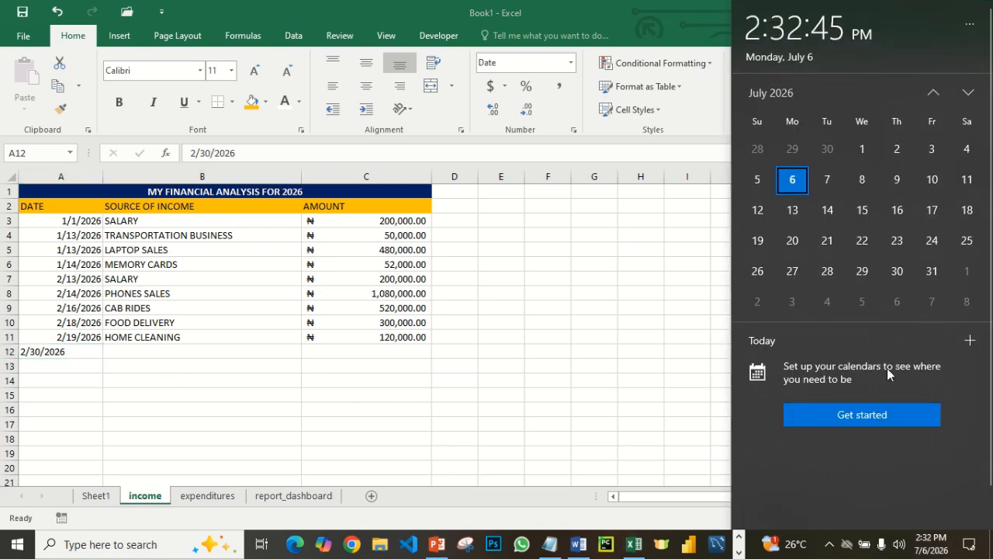
click(935, 93)
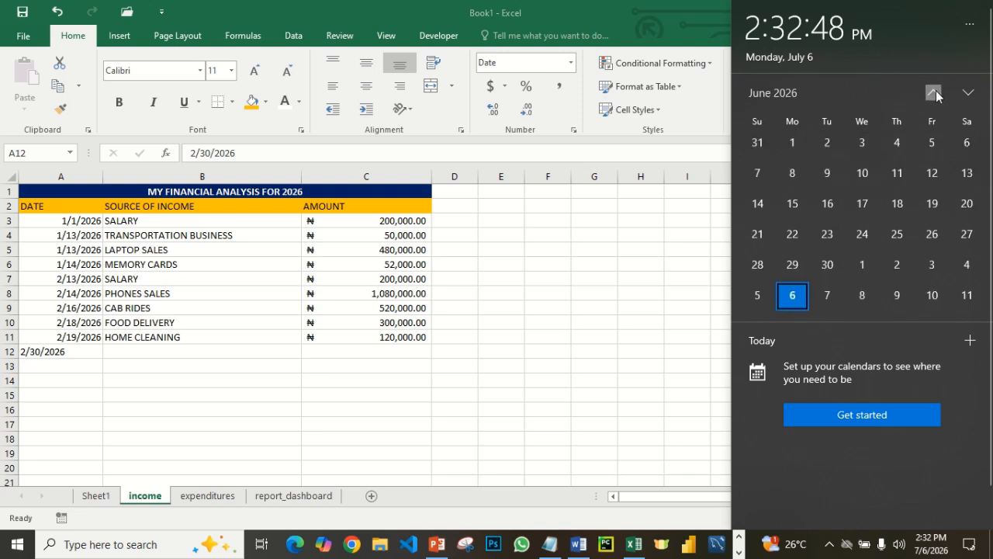
click(935, 93)
click(935, 93)
click(935, 93)
click(935, 93)
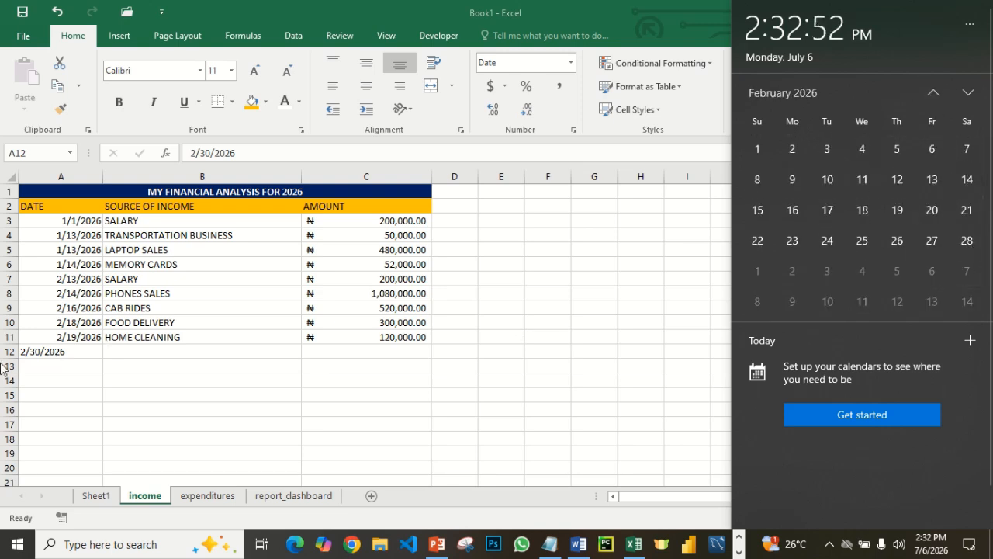
- Correct the date in cell A12 of the income sheet to 2/28/2026
click(40, 351)
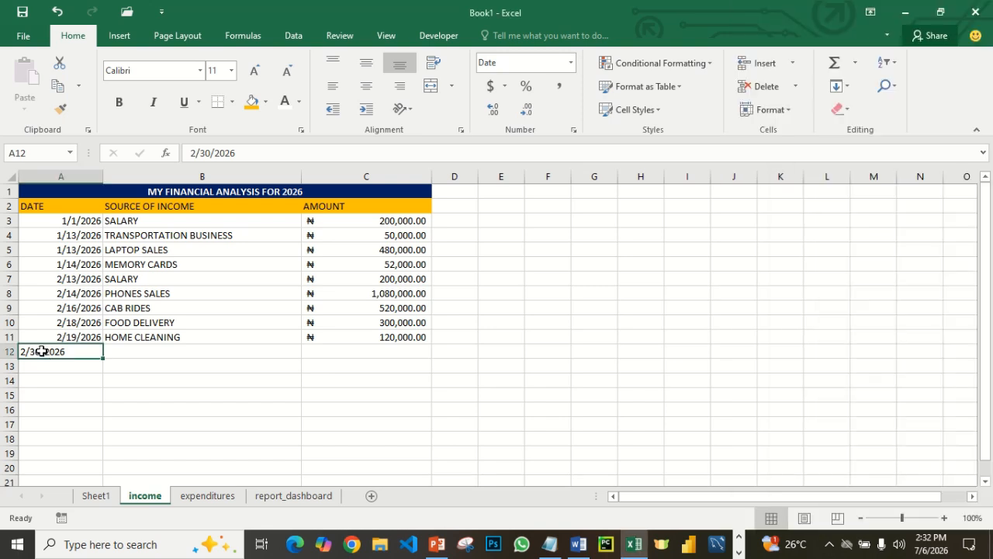
click(208, 152)
drag(208, 153, 201, 153)
text(28)
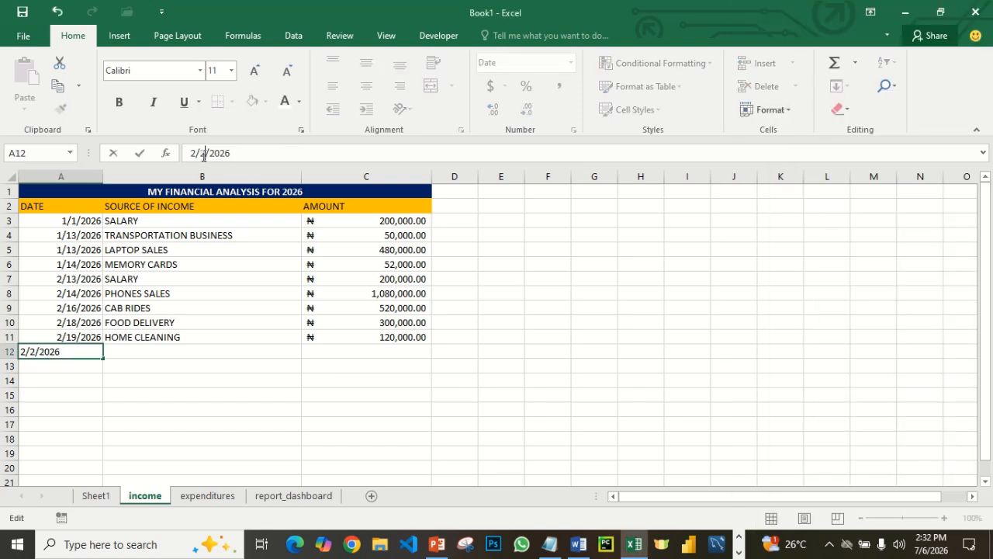
click(228, 365)
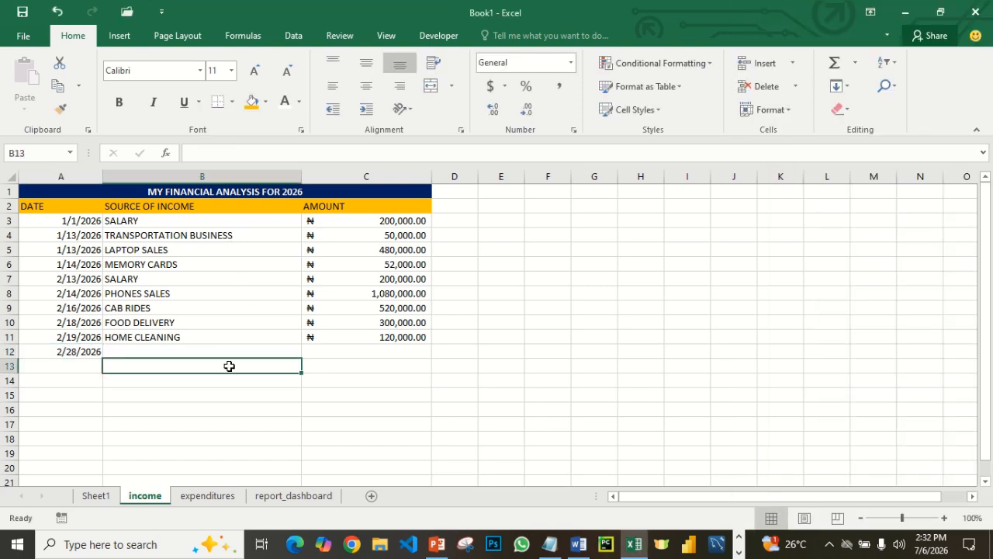
- Enter SOLAR DEVICES as the source of income in B12 and 1,400,000 as its amount in C12
click(137, 348)
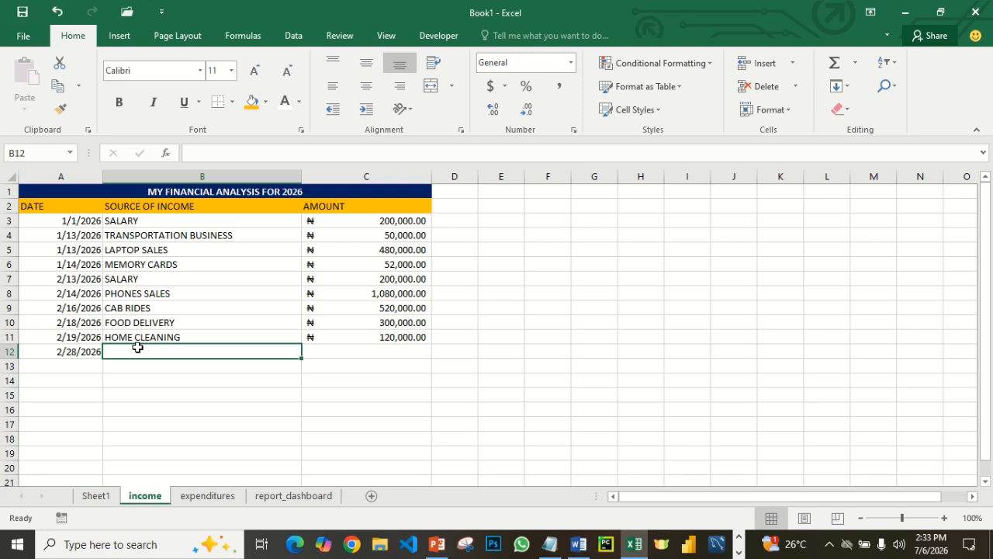
text(SOLAR)
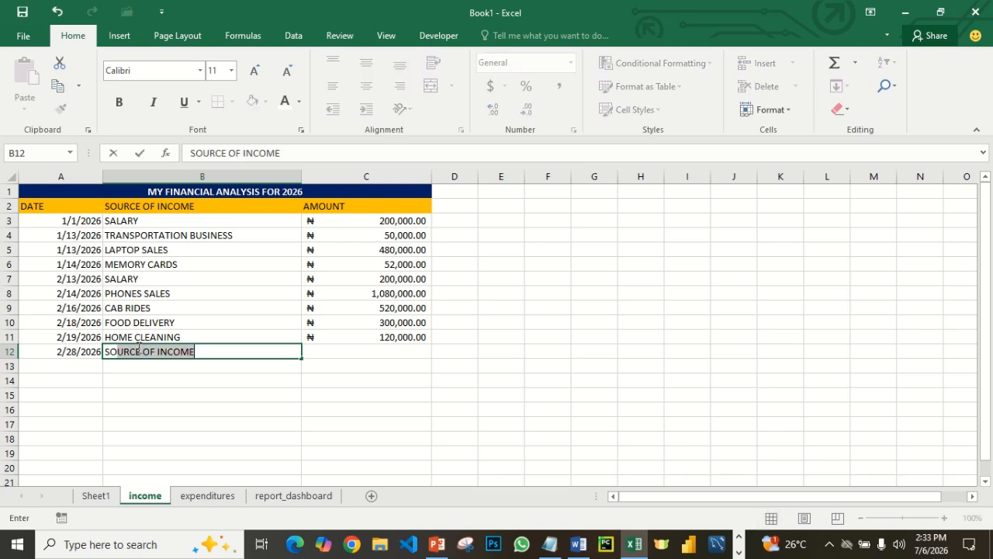
text( DE)
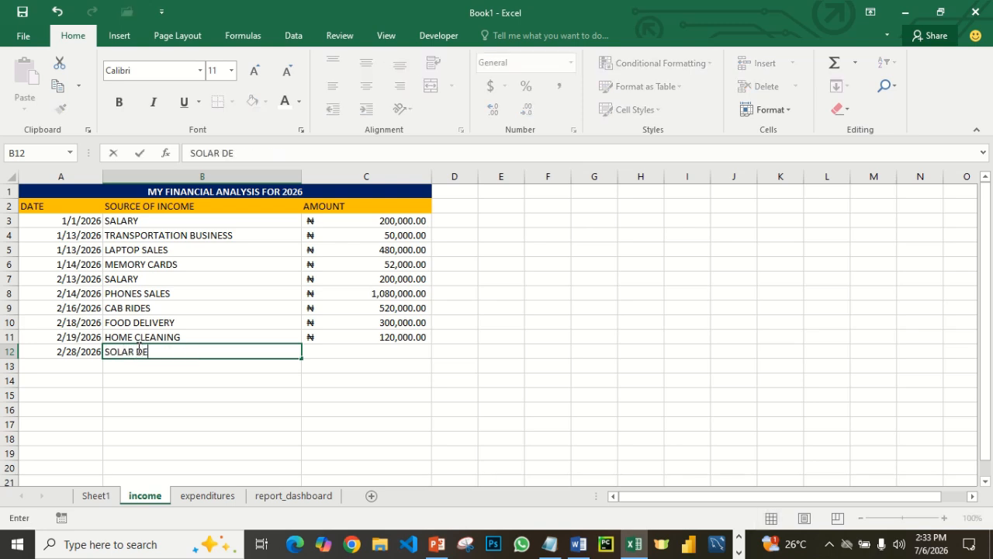
text(VICES)
key(Tab)
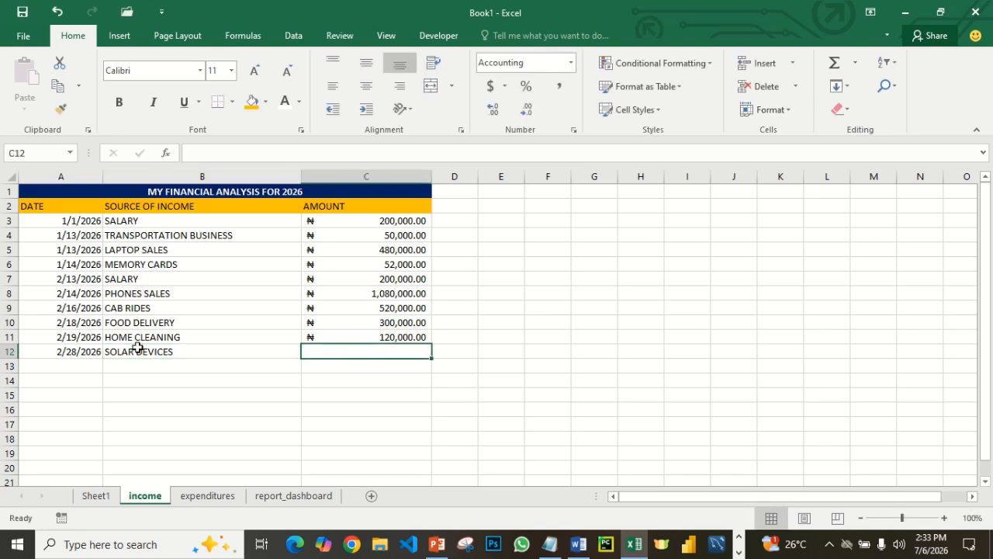
text(1)
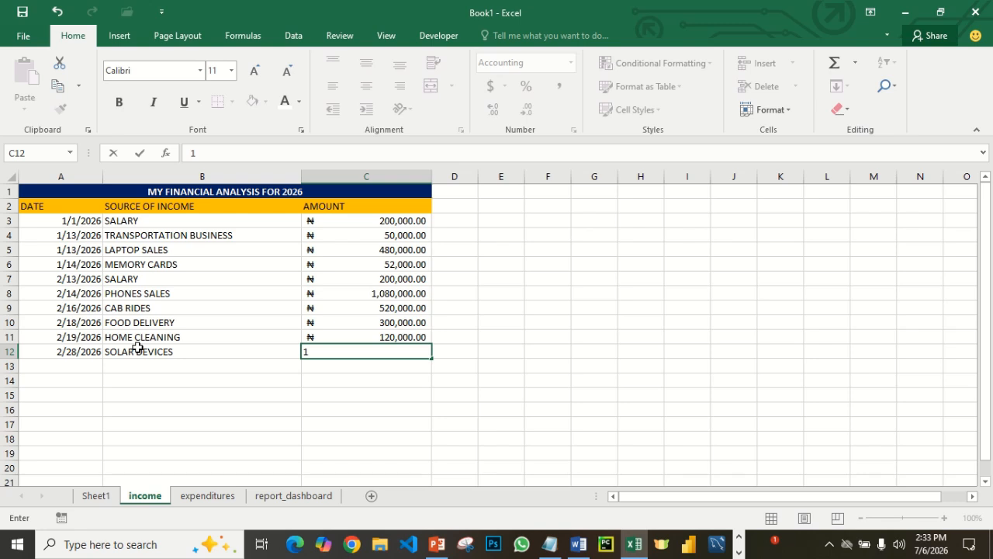
text(,400,000)
key(Return)
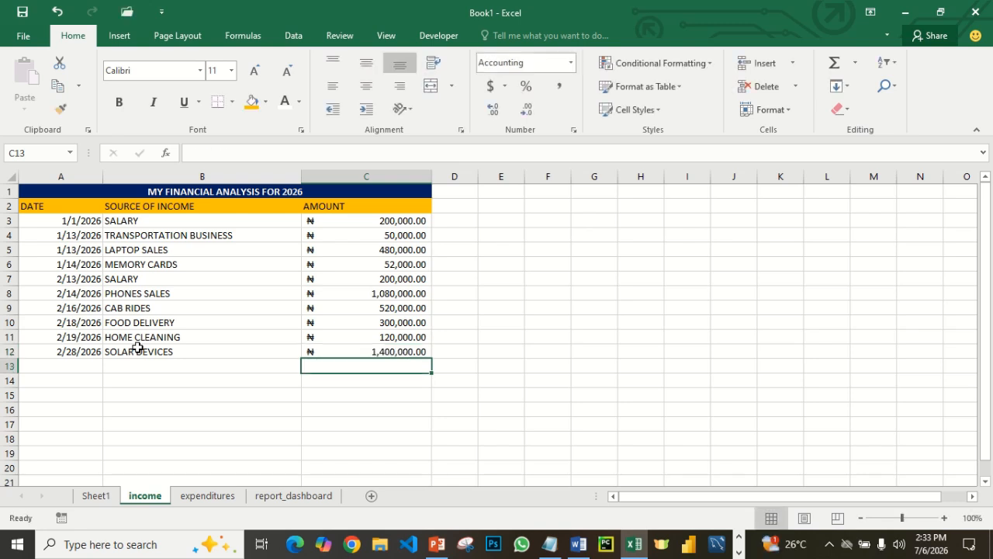
- On the report_dashboard sheet, copy the blue TOTAL INCOME card in B2:E5 and paste it at K2
click(287, 495)
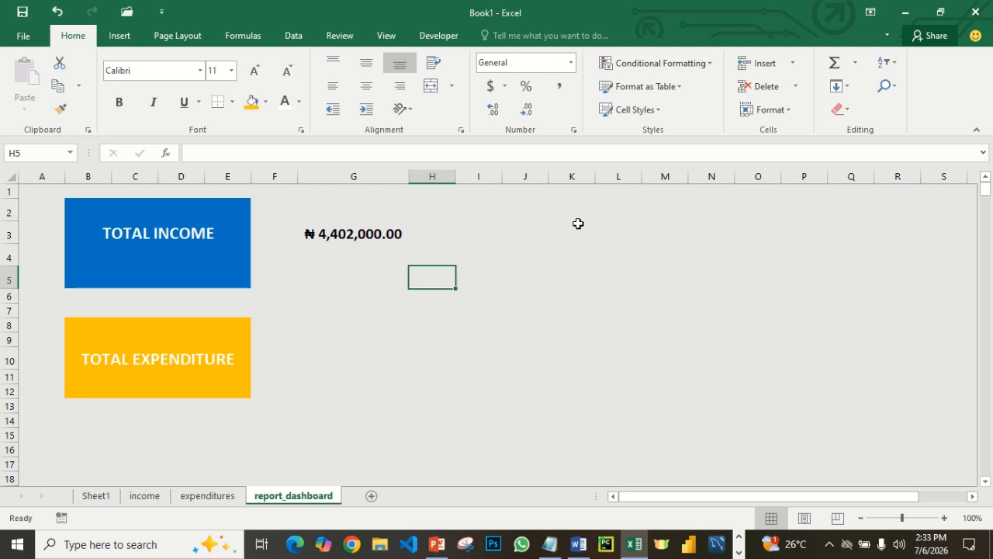
click(578, 224)
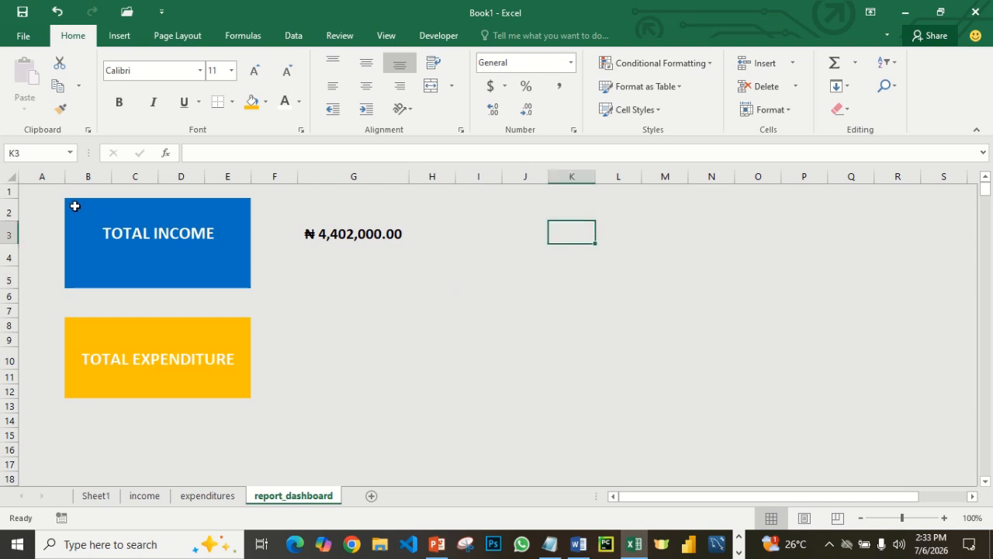
drag(74, 205, 153, 282)
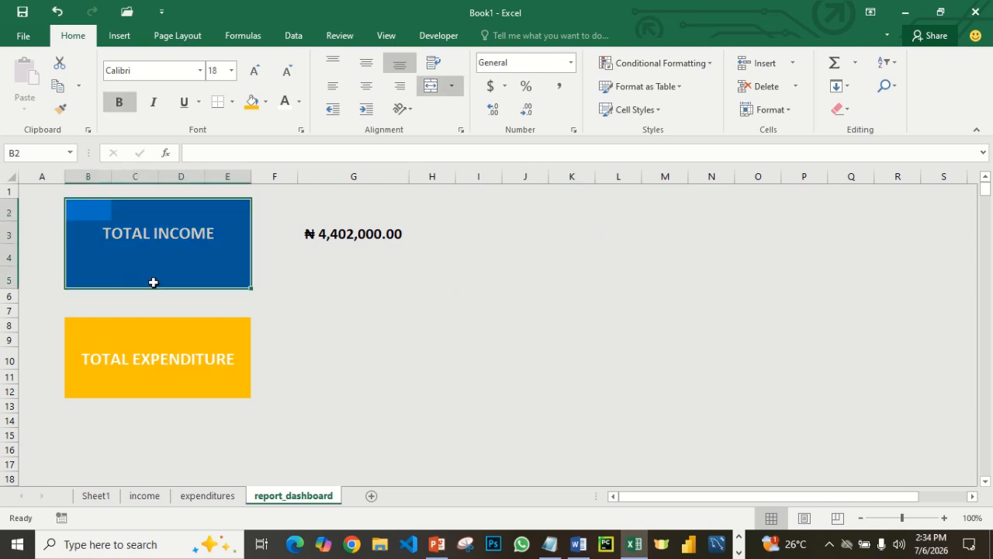
key(ctrl+c)
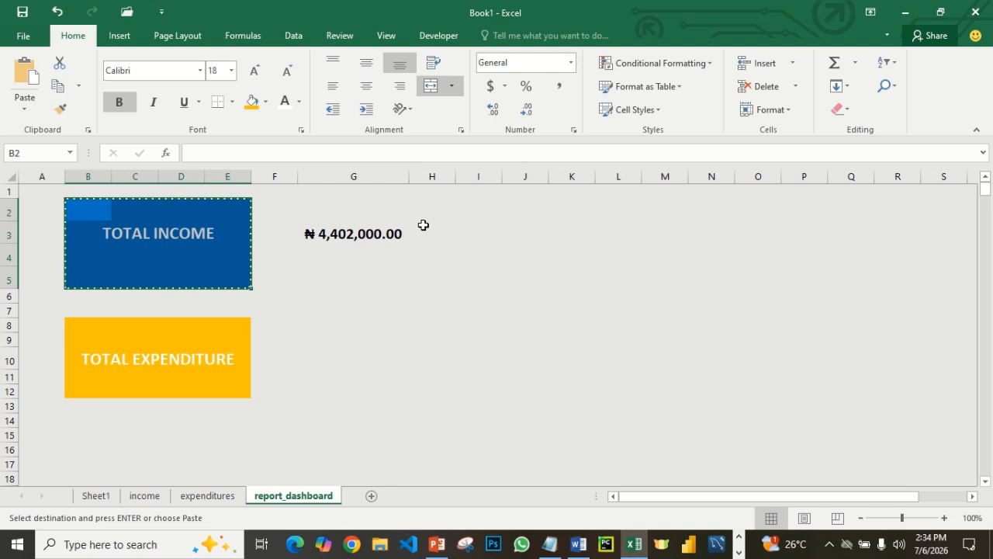
click(568, 204)
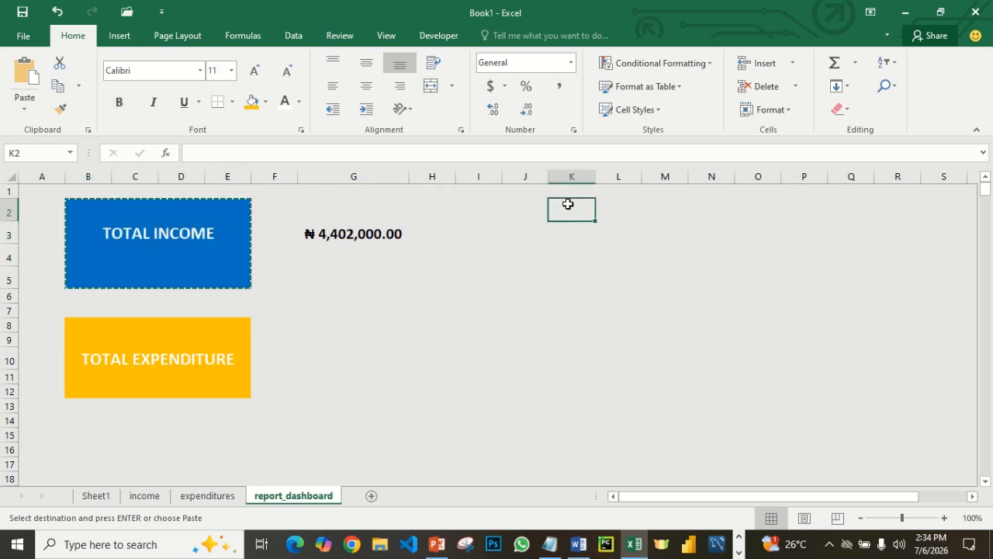
key(ctrl+v)
- Replace the label of the copied blue card in K3 with BALANCE
click(616, 234)
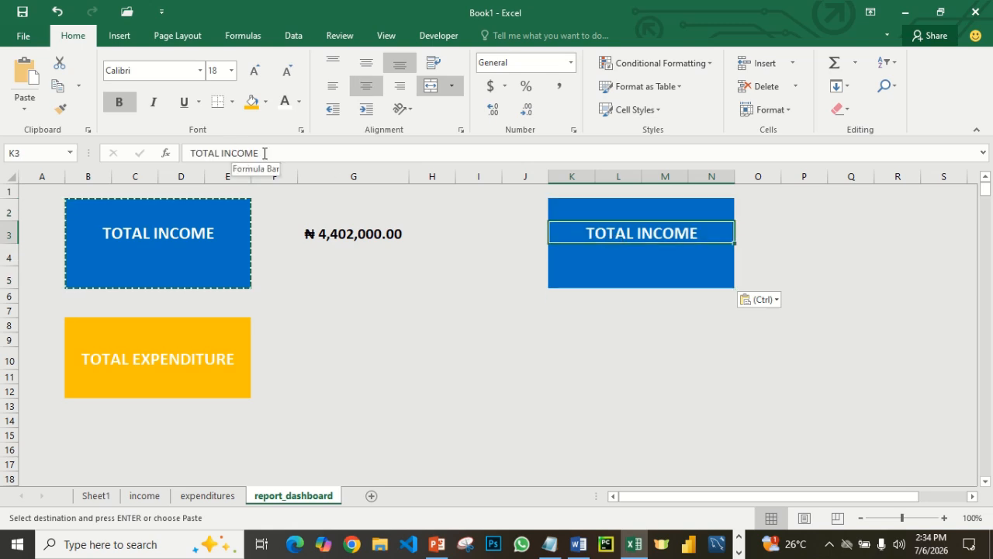
drag(264, 153, 180, 157)
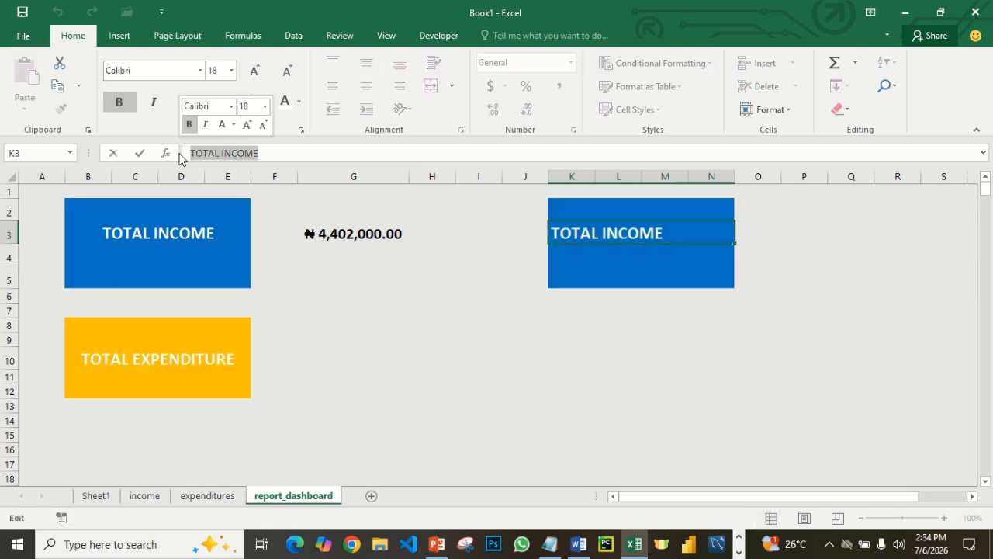
text(OU)
key(BackSpace)
key(BackSpace)
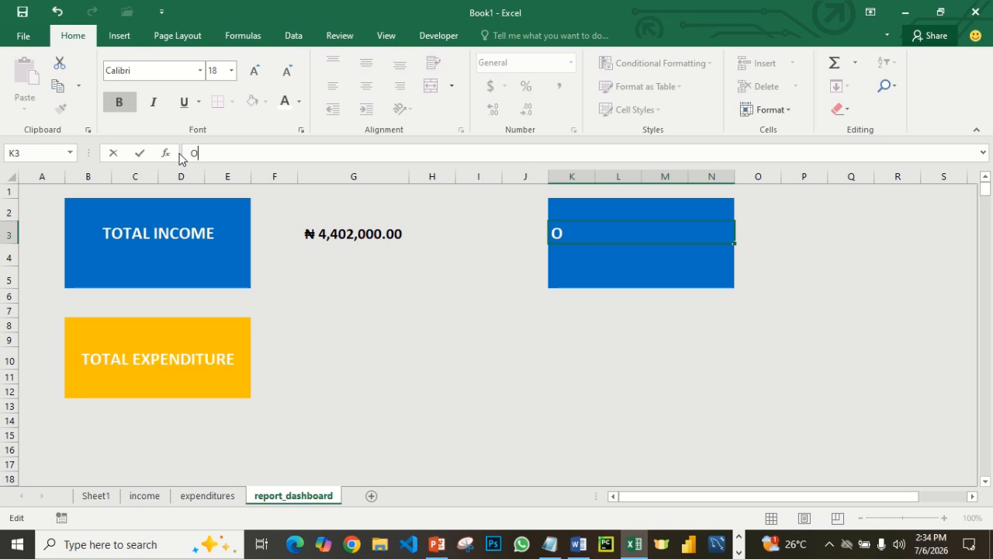
text(BALANCE)
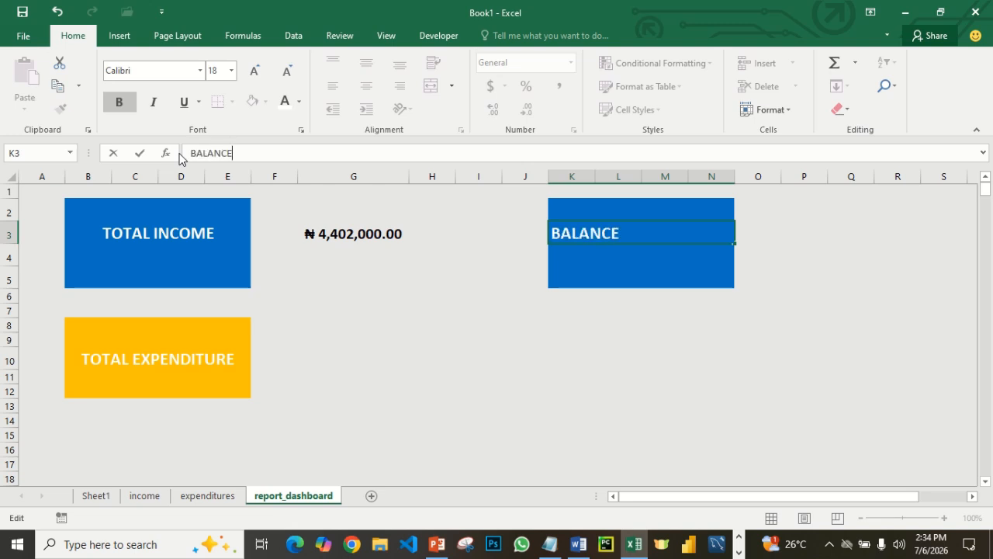
click(505, 312)
click(622, 258)
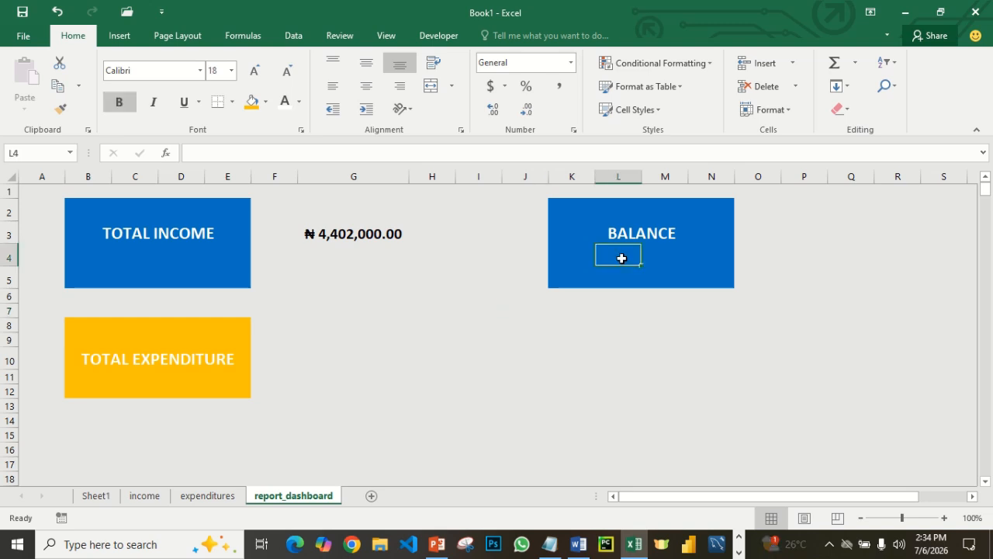
- Apply the standard Blue fill to the BALANCE card in K2:N5 of the report_dashboard sheet
click(554, 204)
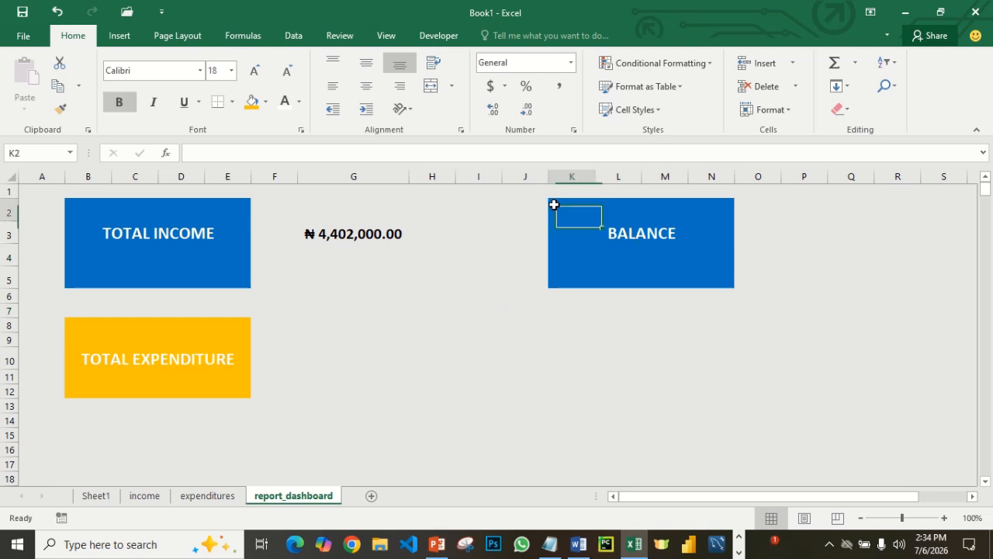
drag(554, 204, 645, 277)
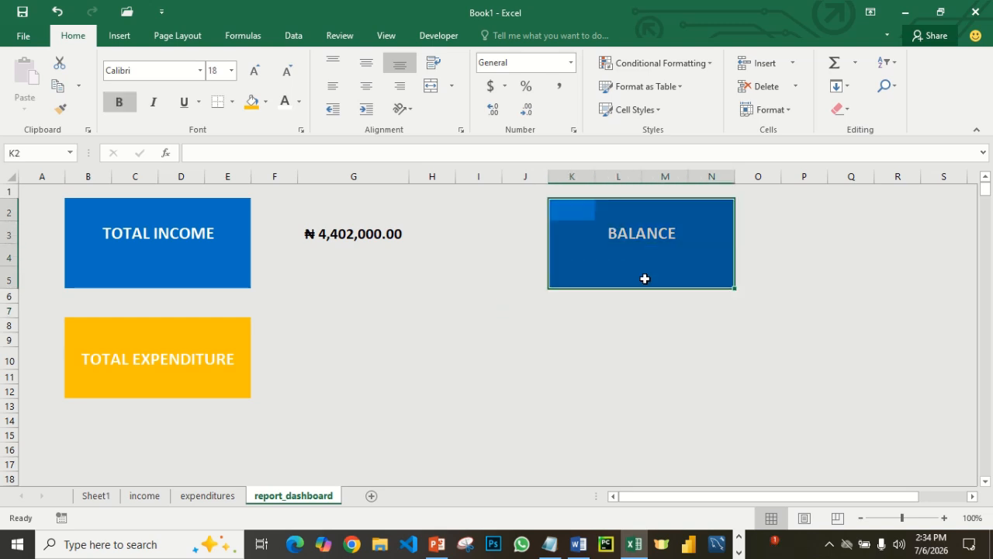
click(265, 101)
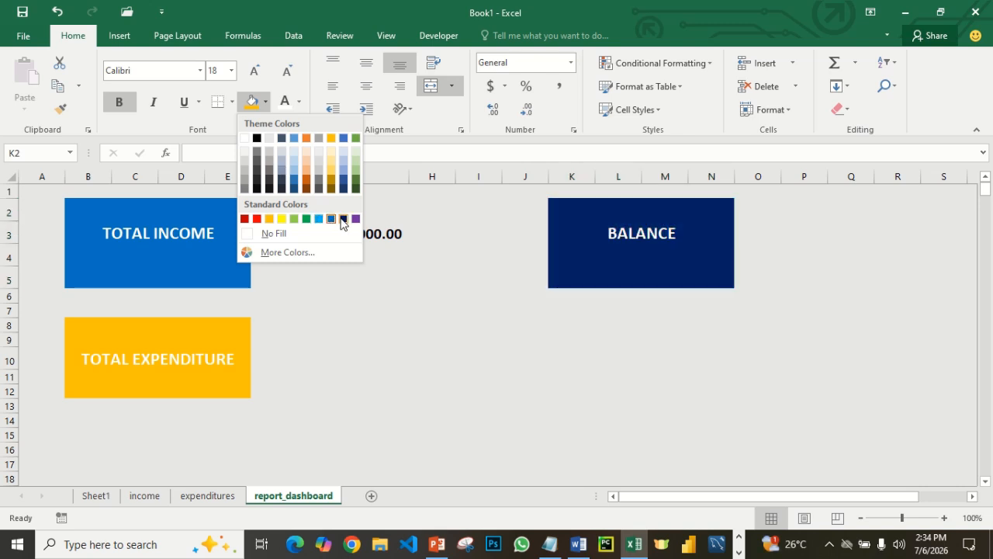
click(335, 221)
click(796, 235)
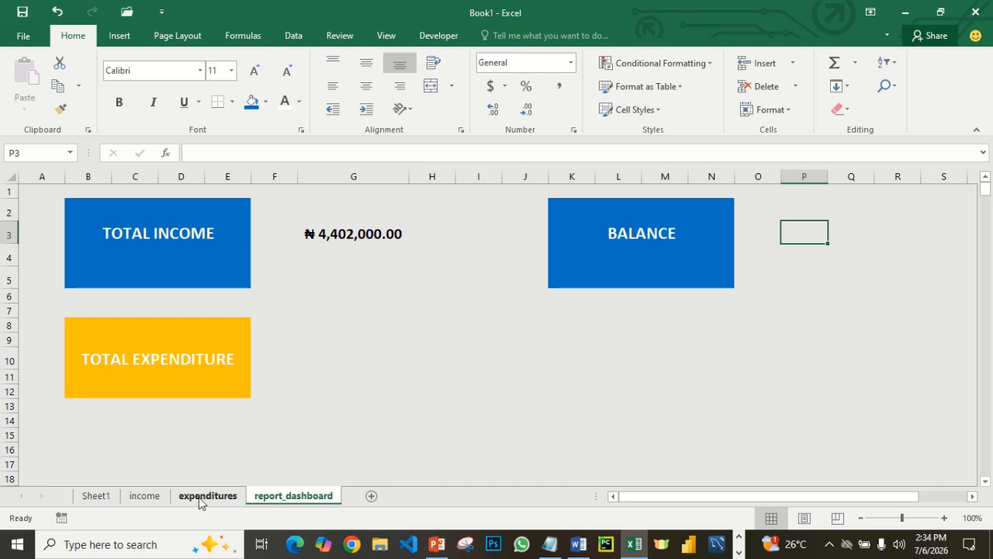
- Review the income sheet's entries, the total income formula in G3 of report_dashboard, and the last-row number noted in Notepad
click(147, 496)
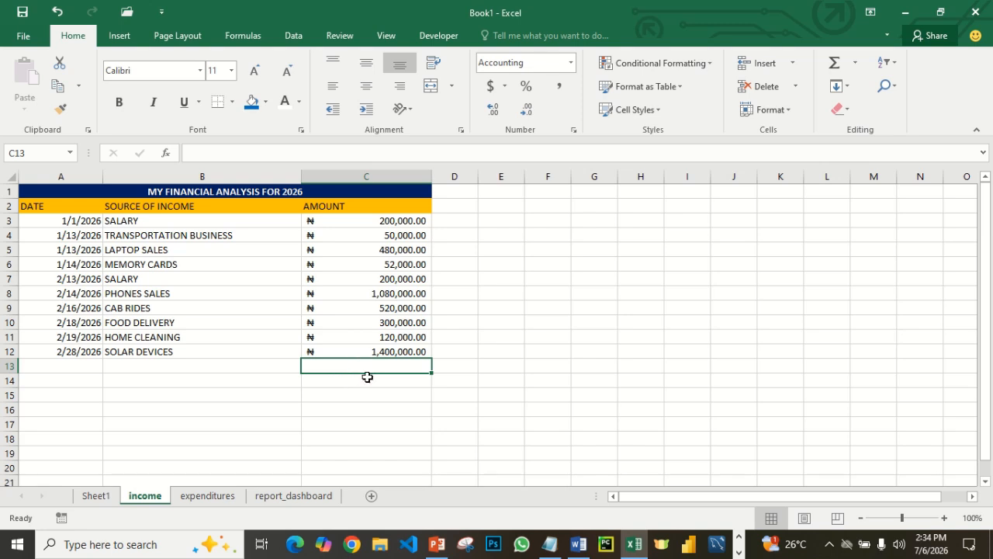
click(295, 496)
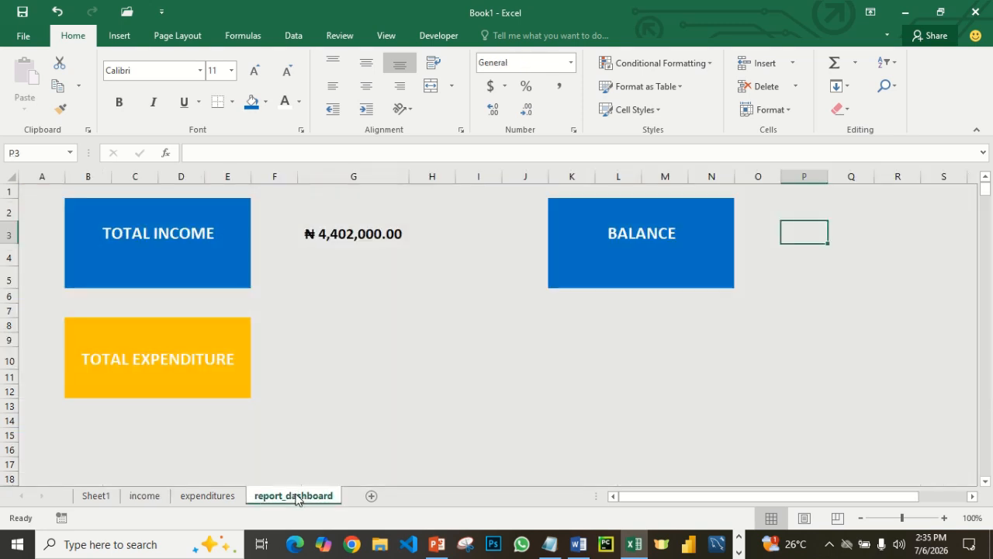
click(351, 236)
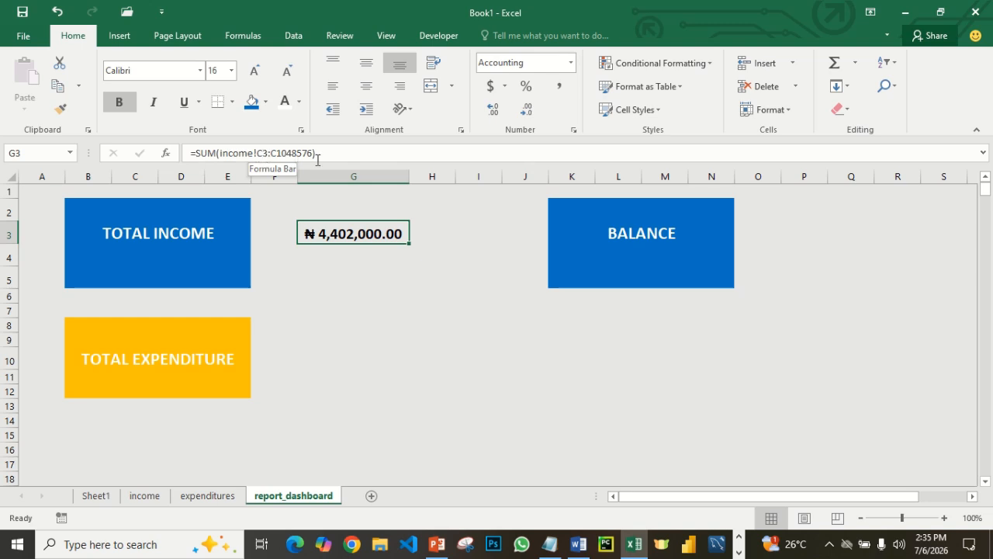
click(549, 544)
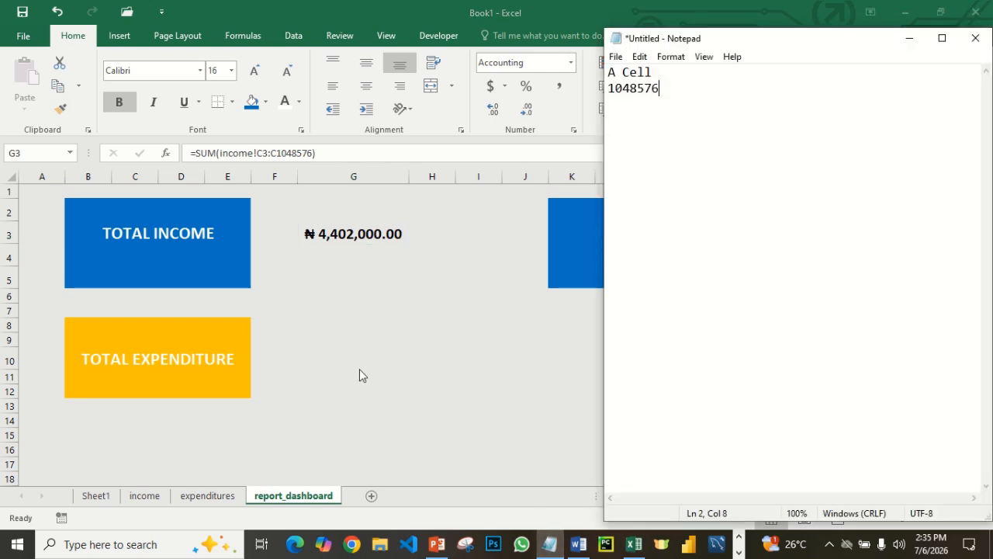
key(alt+Tab)
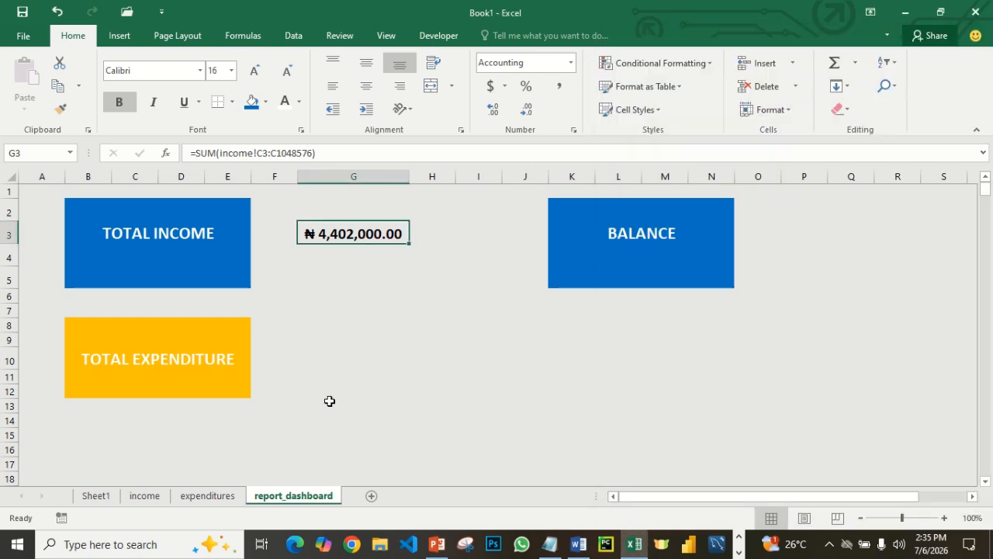
- Copy the title and header rows A1:C2 from the income sheet to A1 of the expenditures sheet, and widen columns A to C there
click(193, 497)
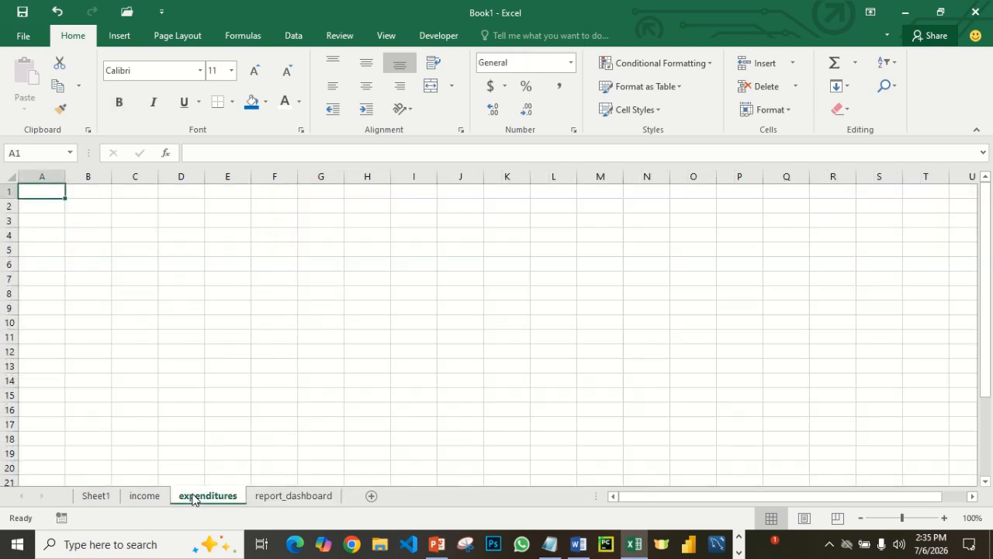
click(147, 497)
drag(24, 187, 130, 211)
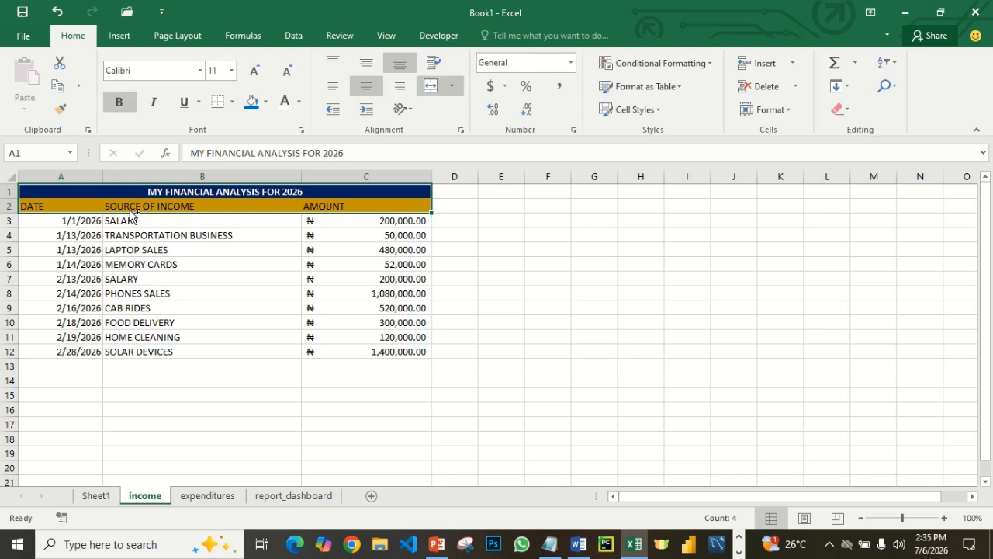
key(ctrl+c)
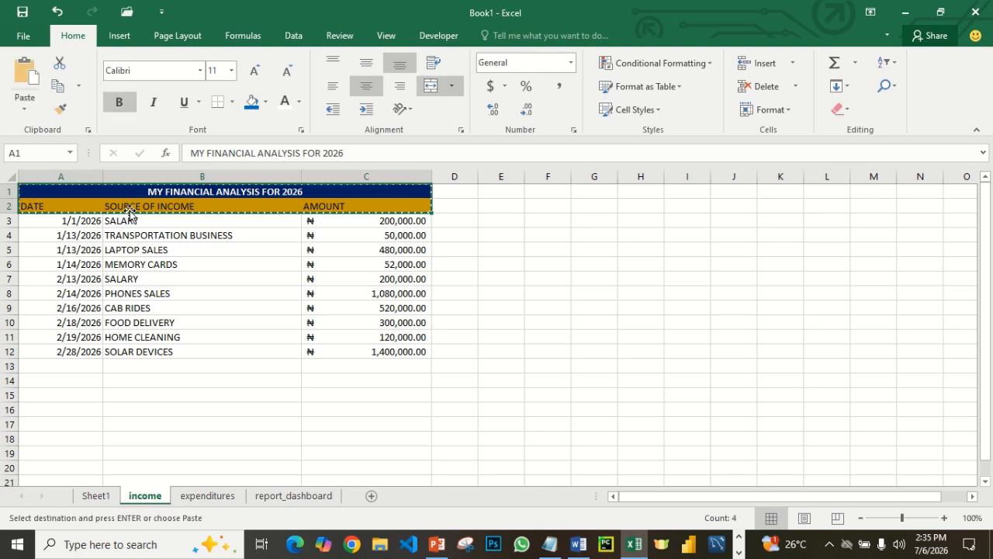
click(208, 495)
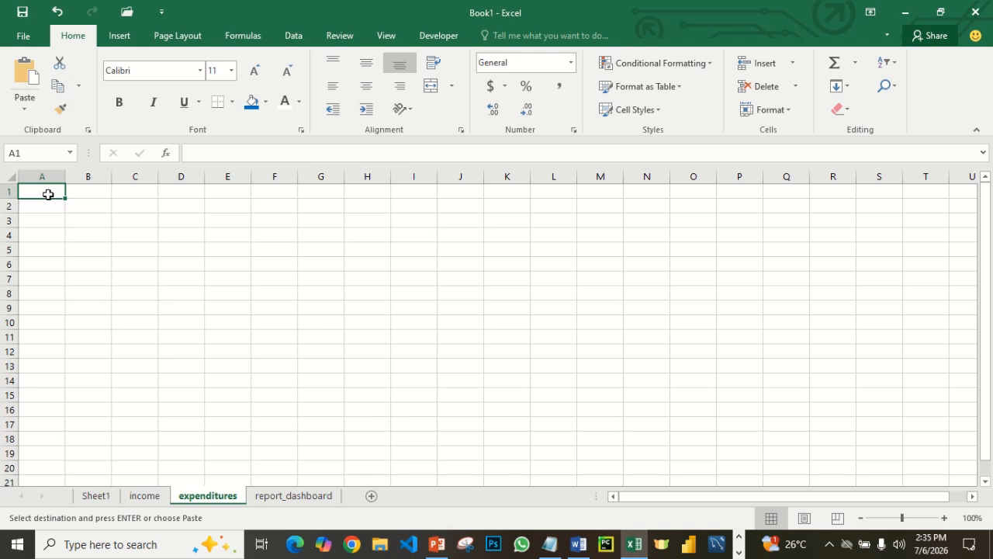
key(ctrl+v)
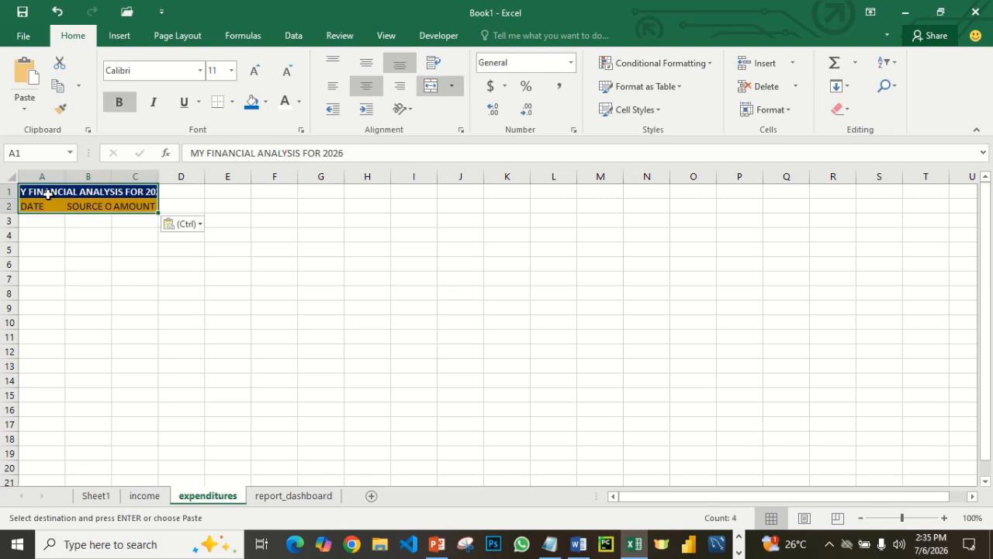
click(178, 291)
drag(65, 176, 466, 184)
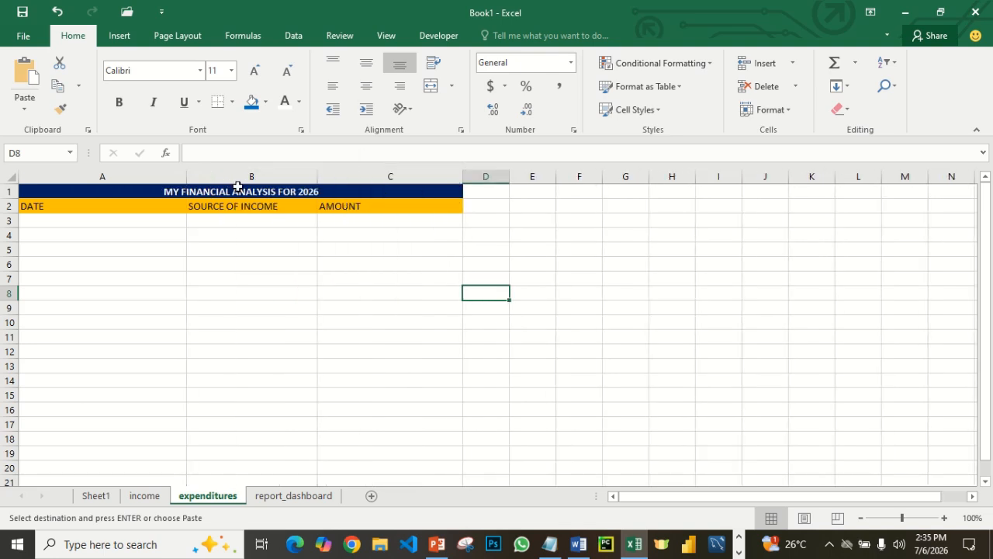
- Extend the income sheet's title in A1 to MY FINANCIAL ANALYSIS FOR 2026 - INCOME
click(144, 495)
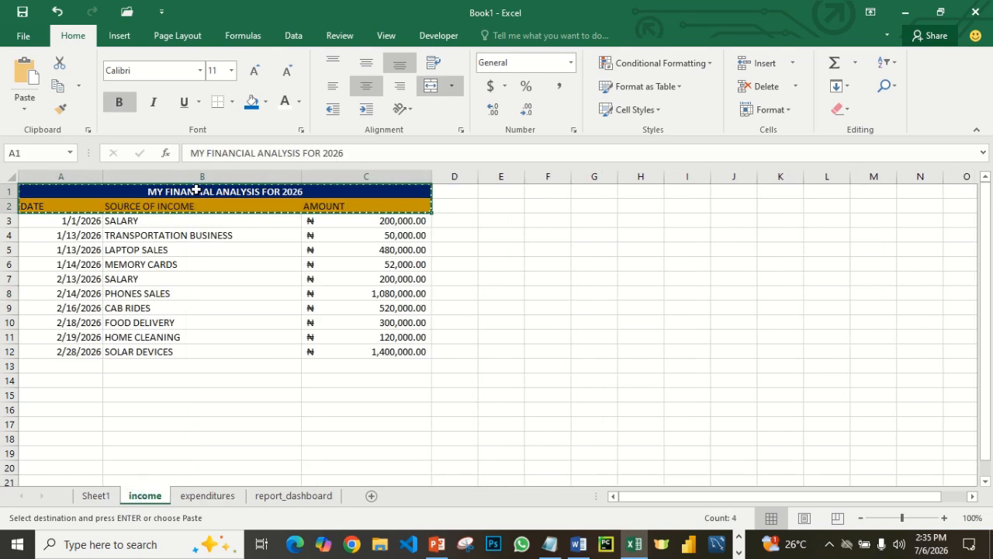
key(Escape)
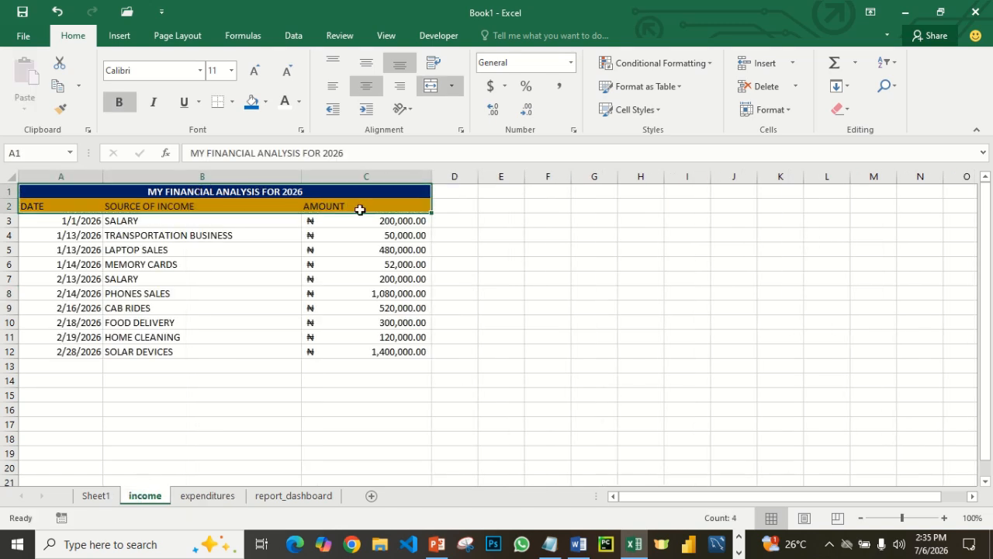
click(301, 192)
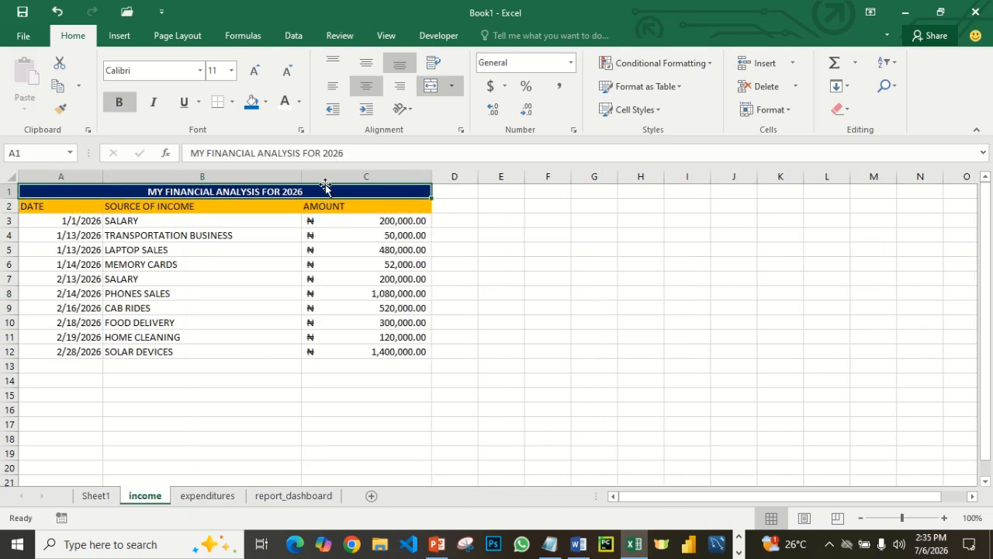
click(371, 155)
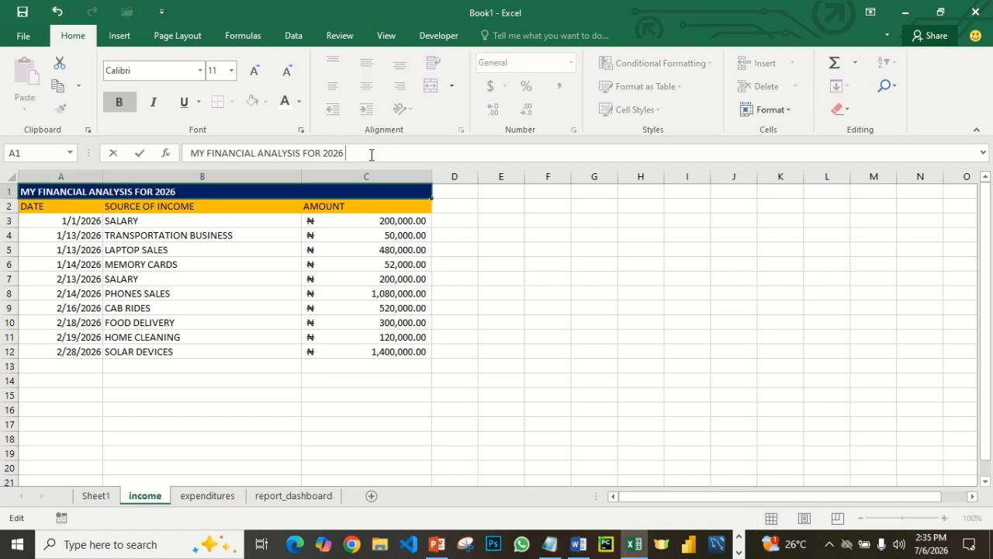
text(- INCOME)
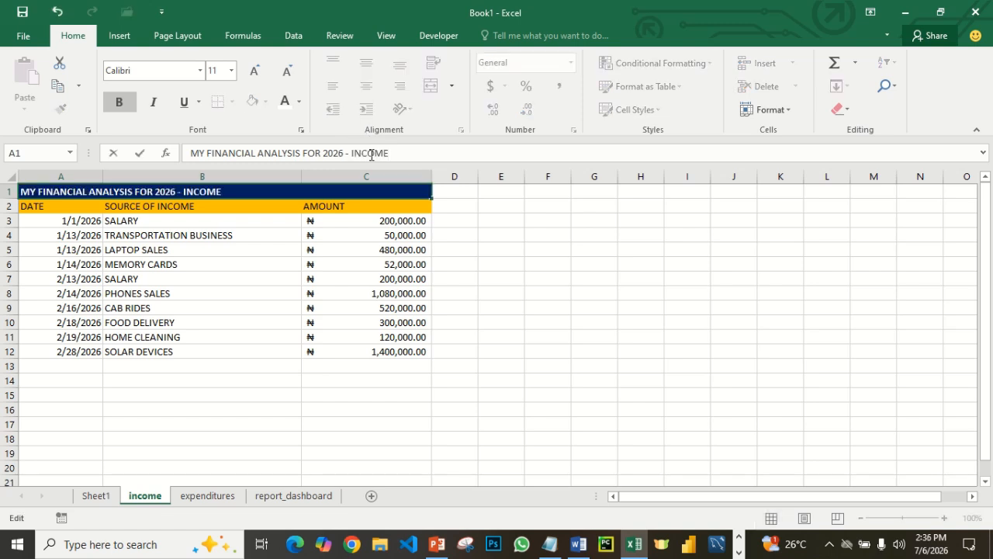
click(490, 421)
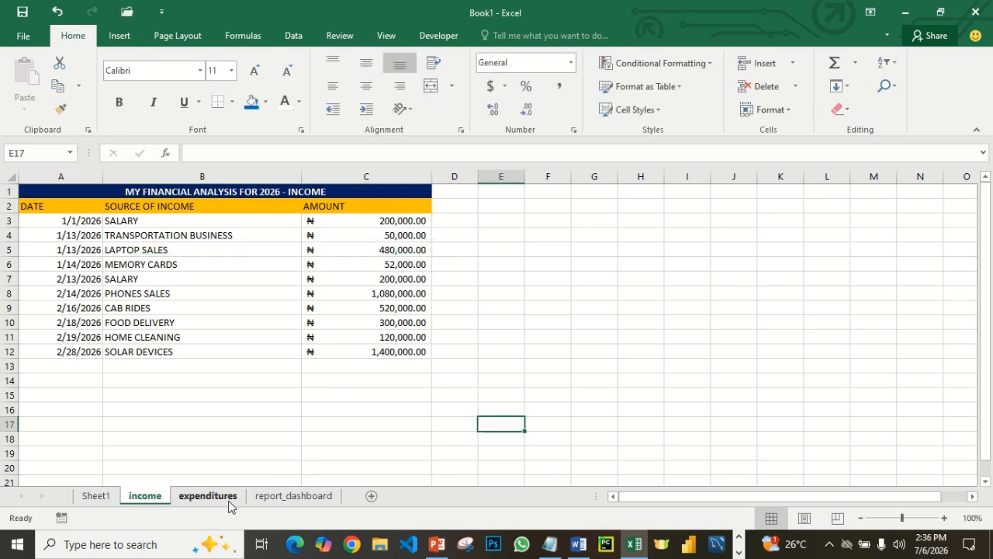
- Extend the expenditures sheet's title in A1 to MY FINANCIAL ANALYSIS FOR 2026 - EXPENDITURE
click(230, 496)
click(299, 192)
click(351, 153)
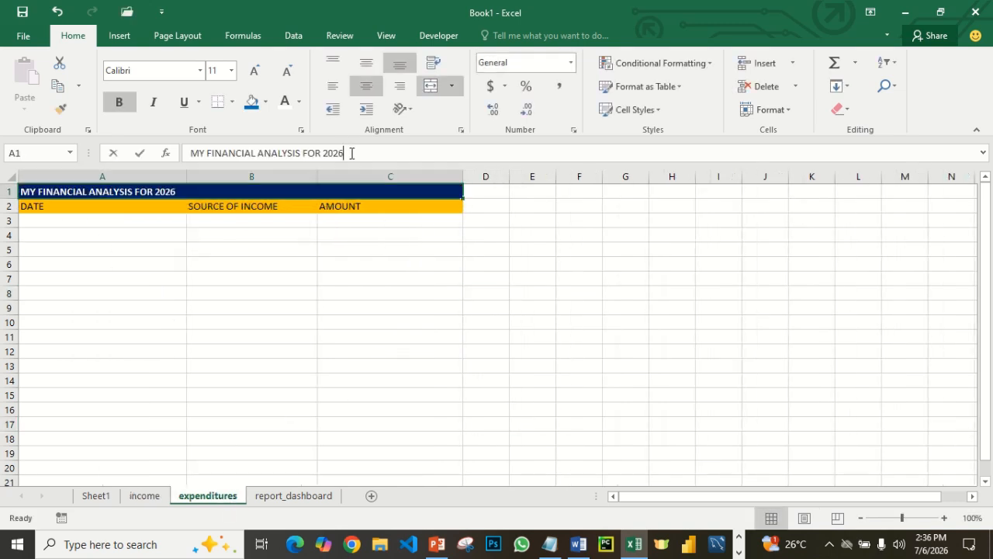
text(- EX)
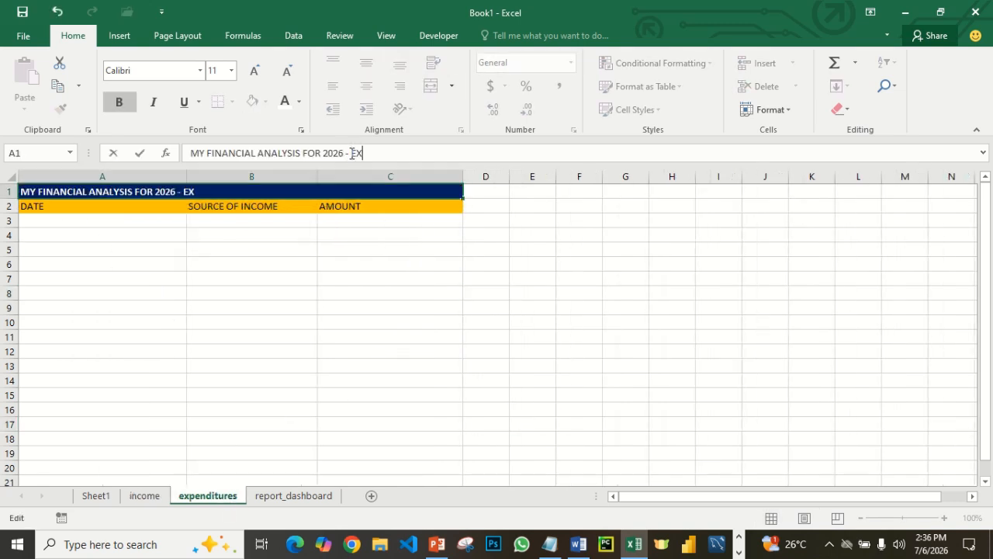
text(PENDITURE)
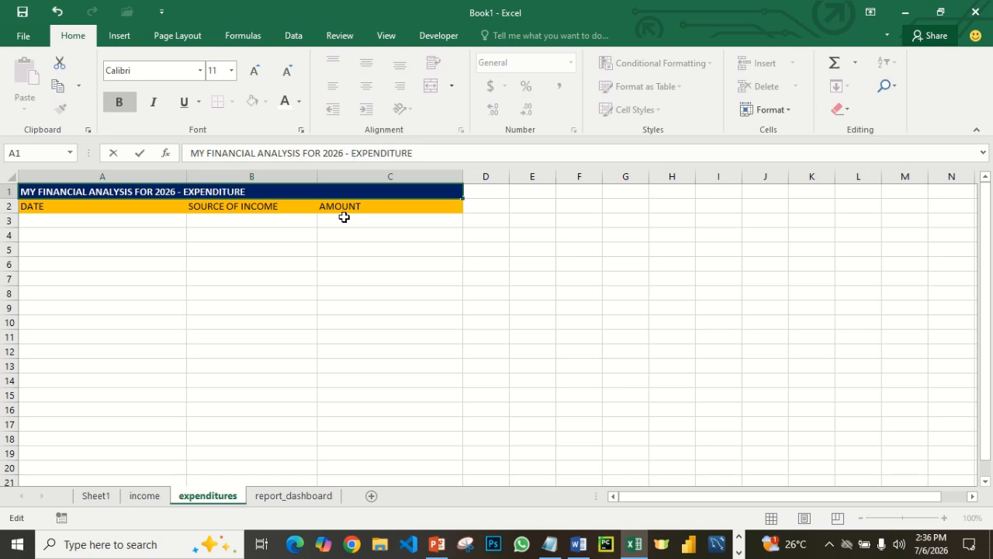
click(344, 289)
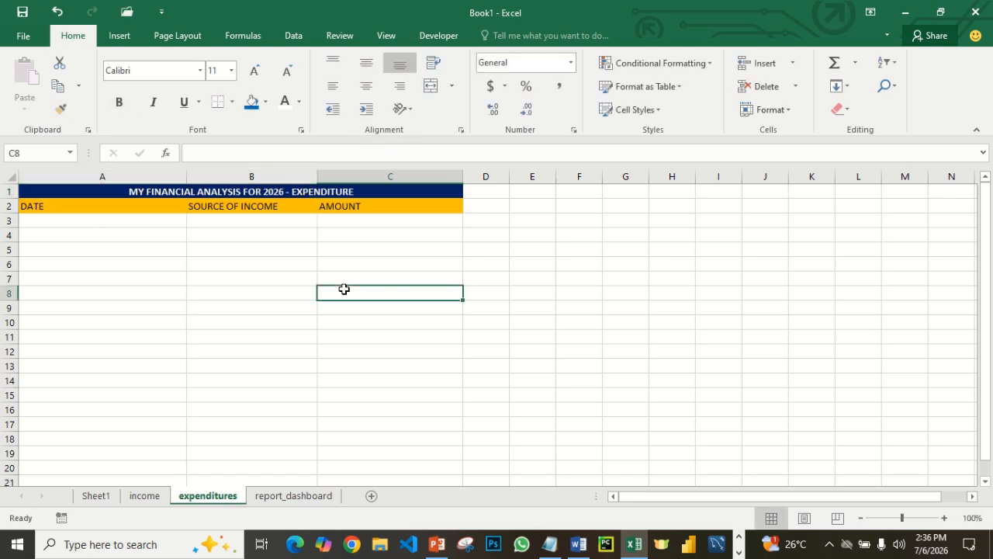
- Replace the SOURCE OF INCOME header in B2 of the expenditures sheet with EXPENSES TYPE
click(217, 208)
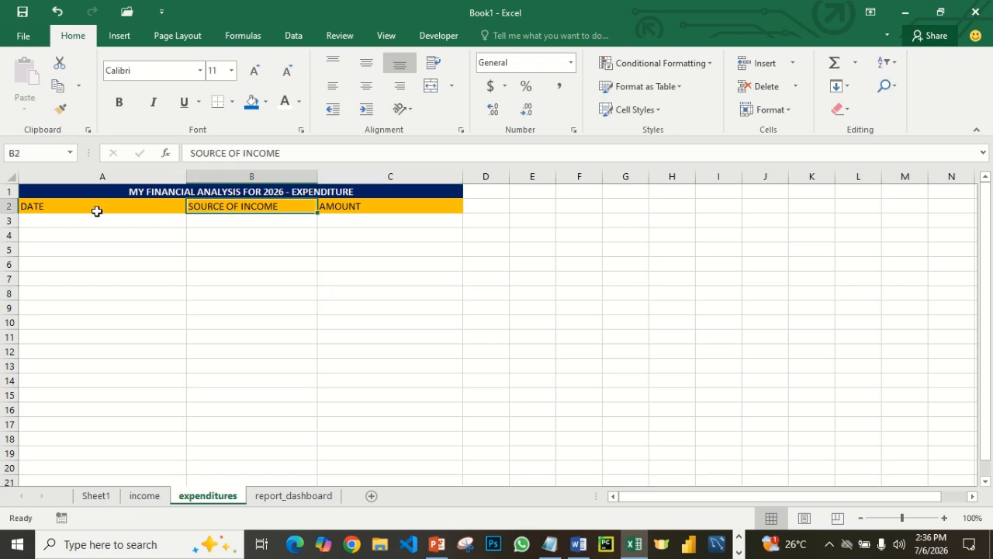
click(280, 151)
drag(280, 151, 192, 152)
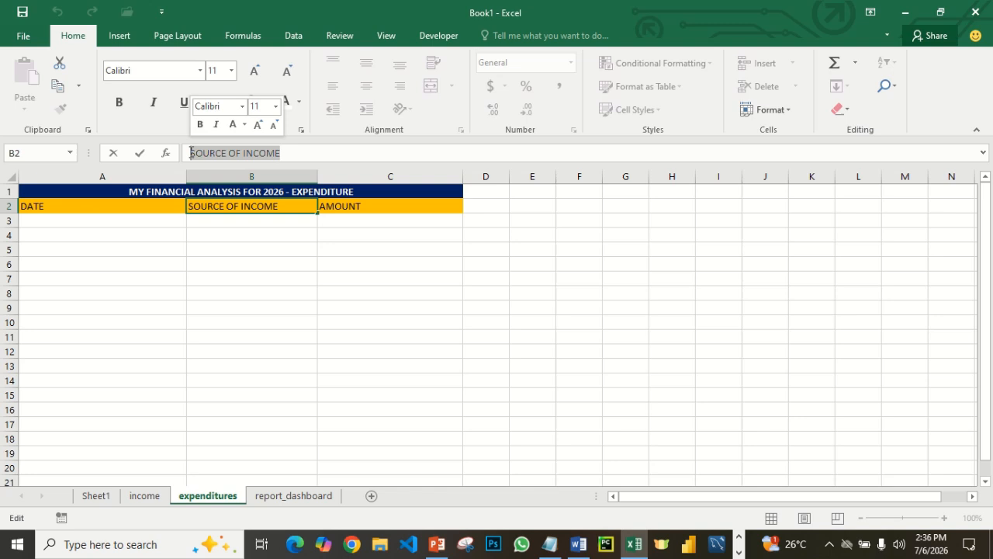
text(EXPENSES TYPE)
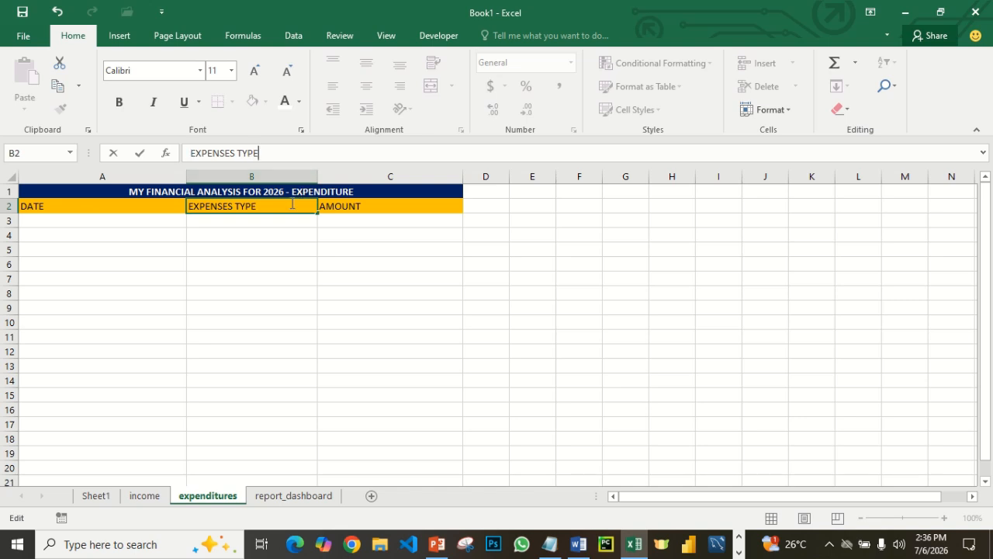
click(288, 233)
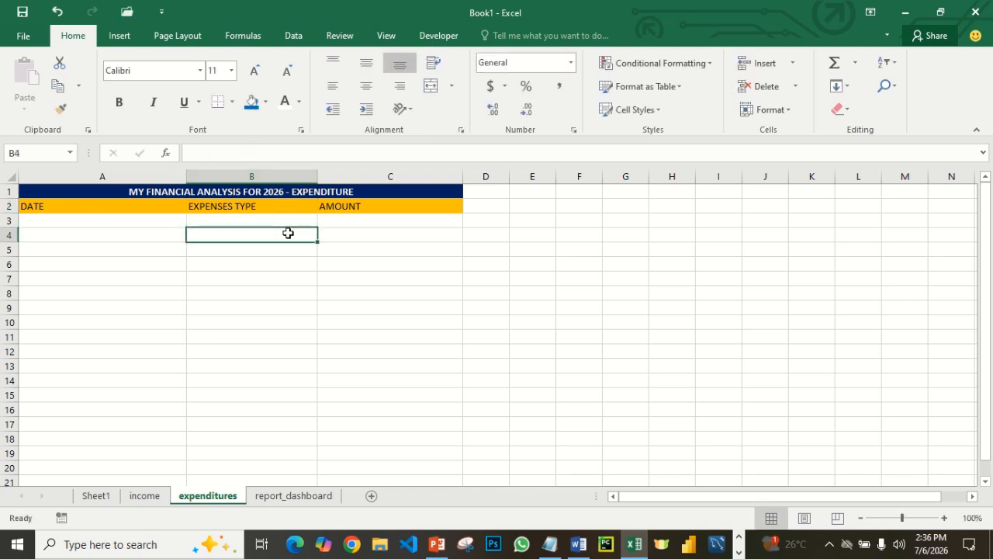
- Make the column headers in A2:C2 bold on both the expenditures and income sheets, then return to cell C3 of expenditures
drag(31, 211, 388, 204)
click(118, 104)
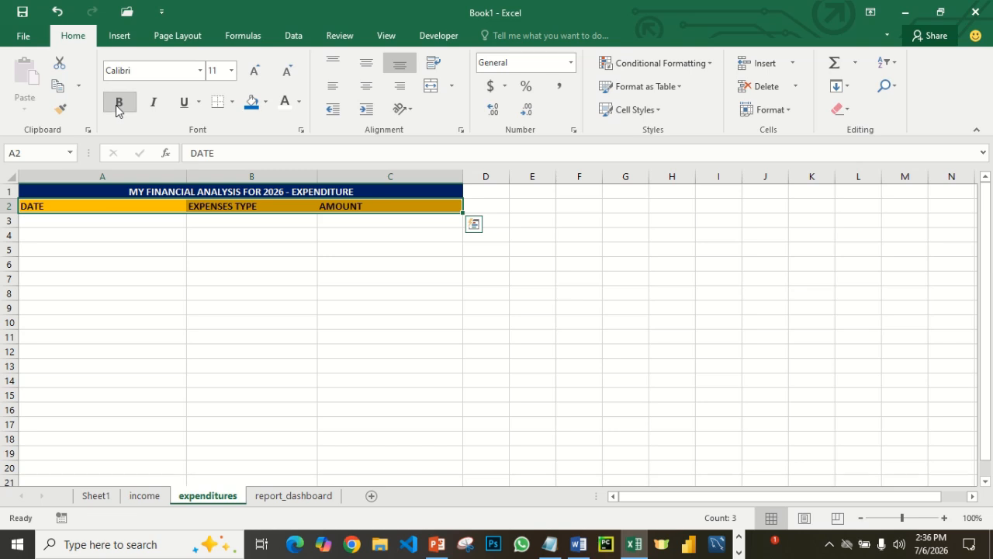
click(140, 495)
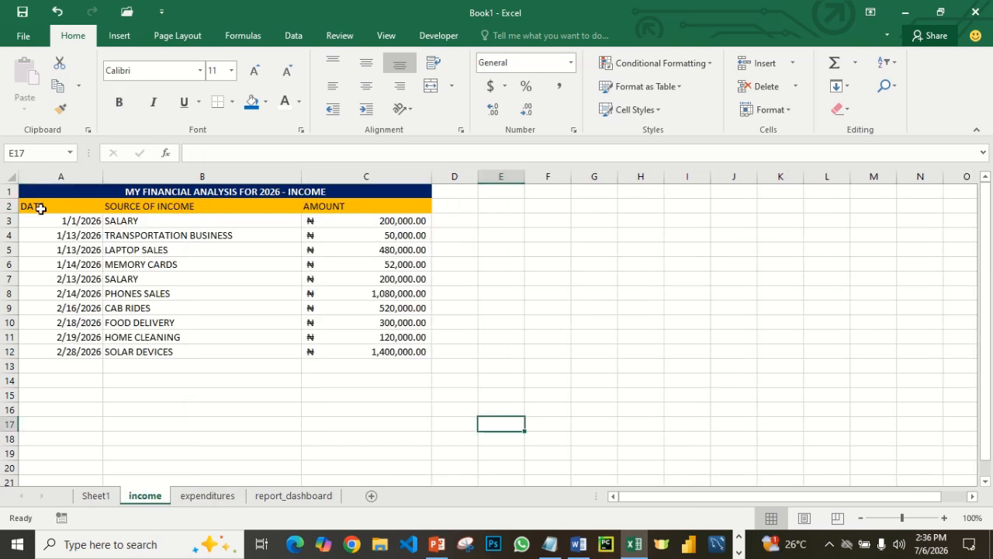
click(87, 207)
drag(86, 207, 377, 208)
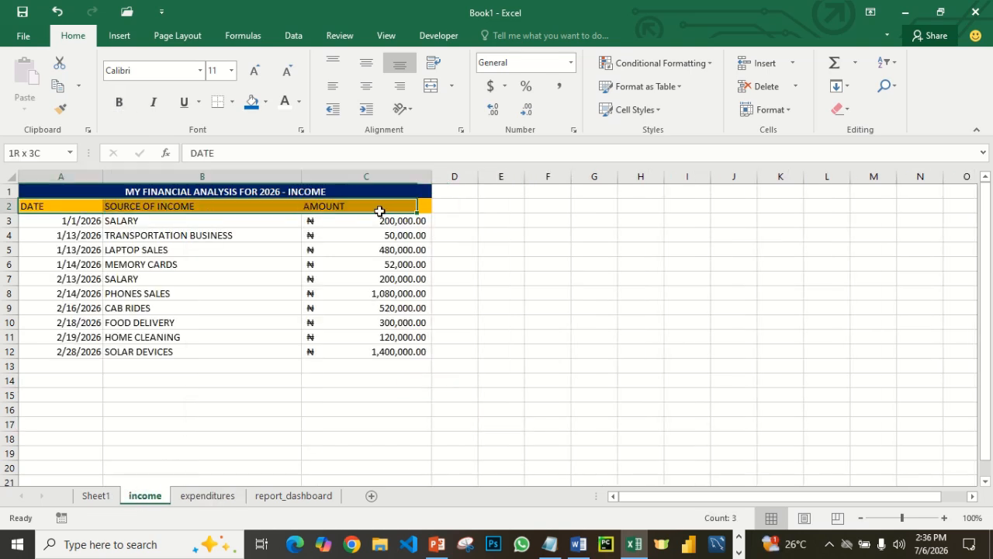
click(121, 104)
click(271, 354)
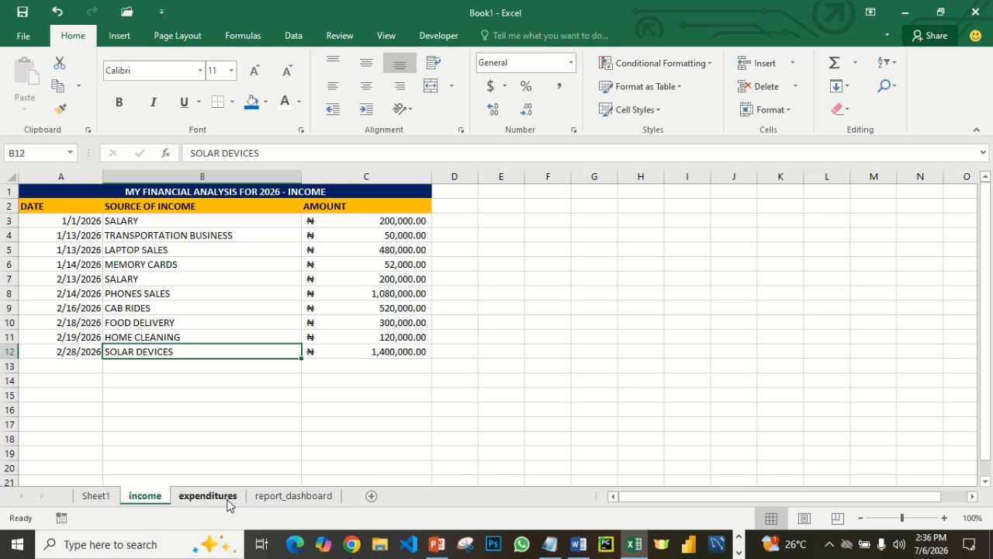
click(198, 498)
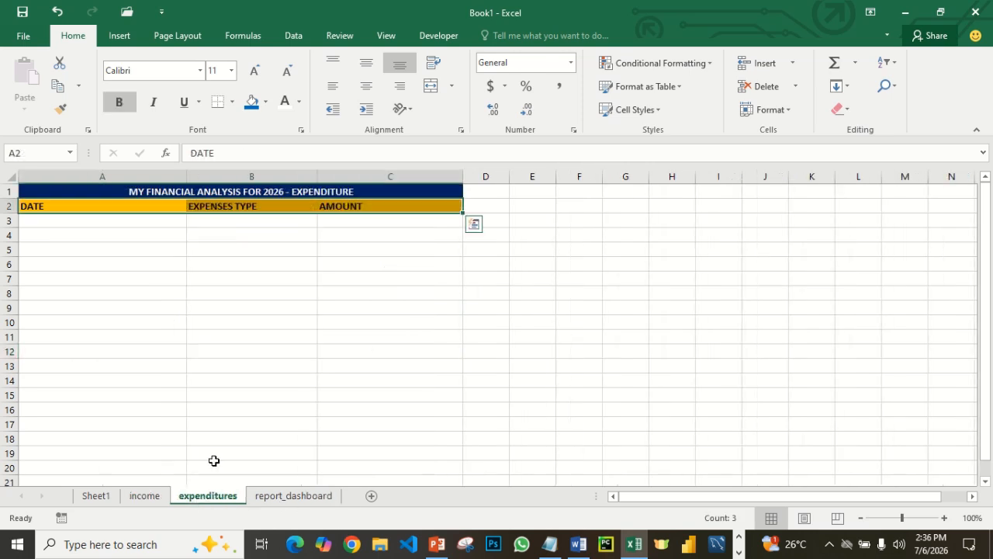
click(353, 224)
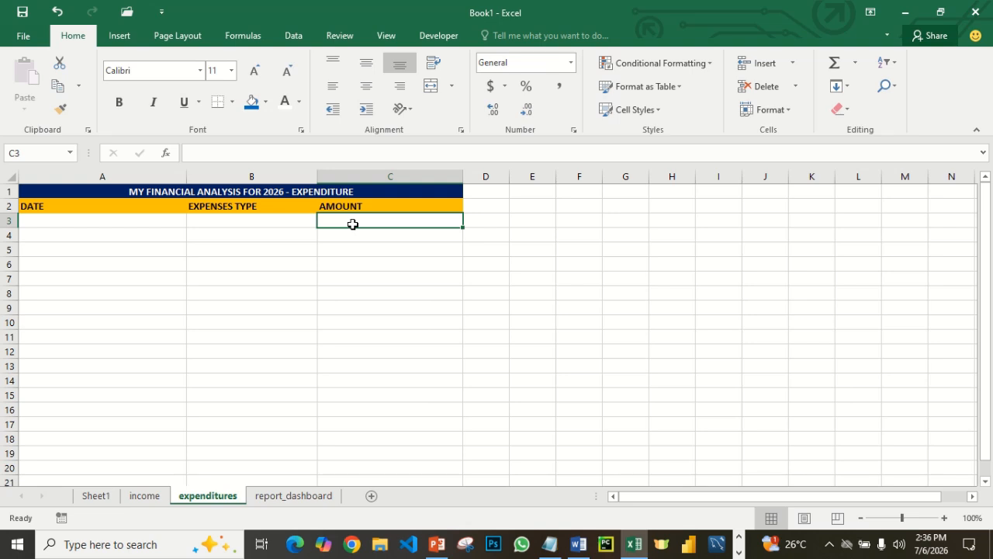
- Check the expenditures sheet against the dashboard and return to the report_dashboard sheet
click(287, 496)
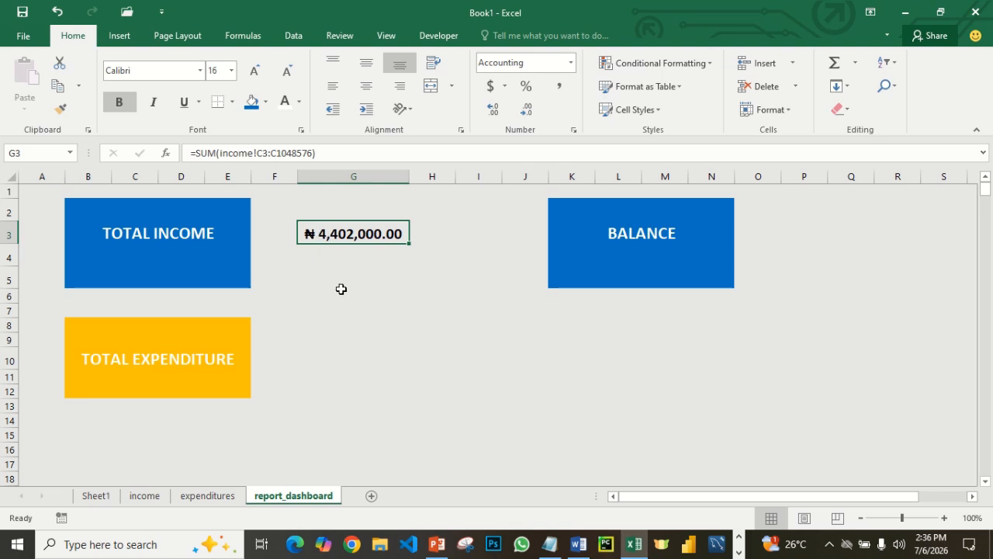
click(208, 495)
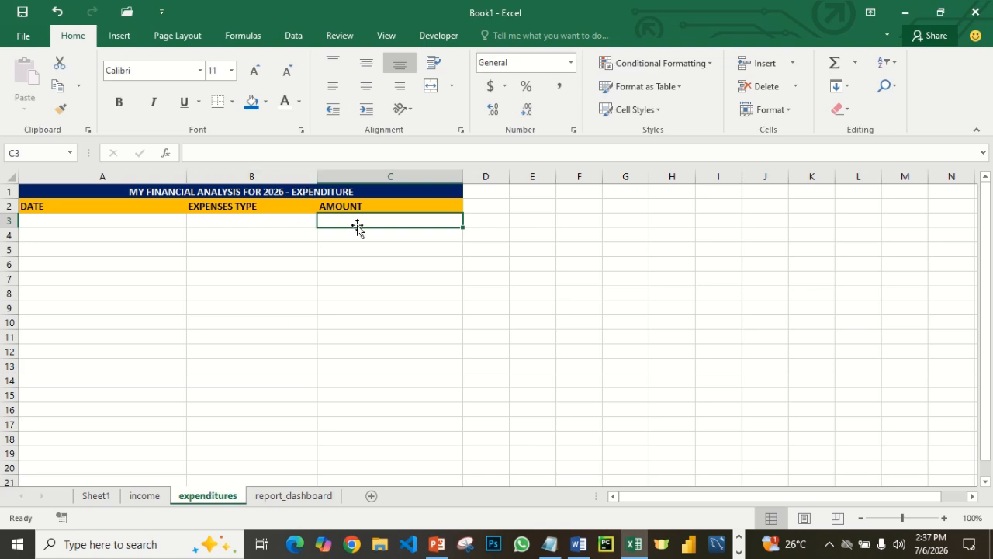
click(298, 500)
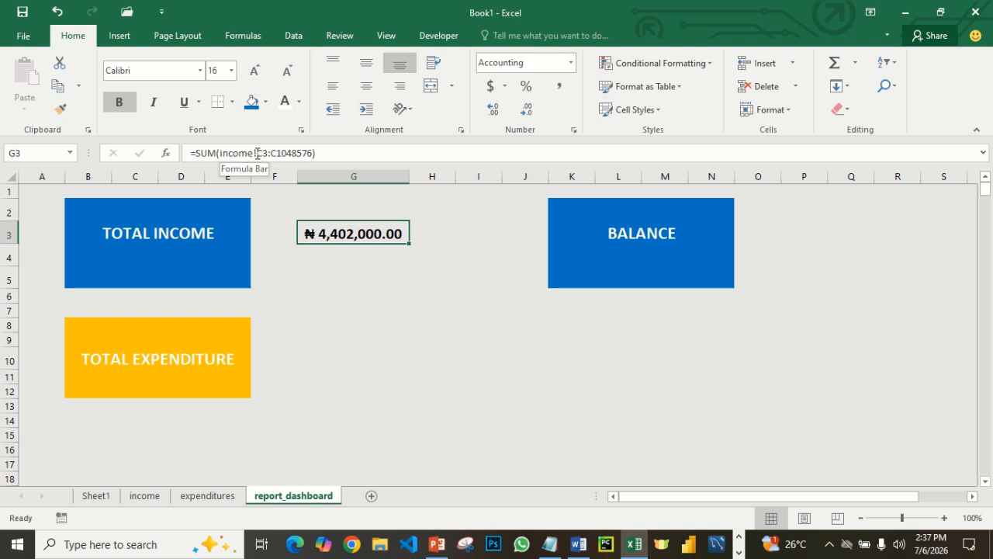
click(322, 153)
drag(321, 153, 150, 156)
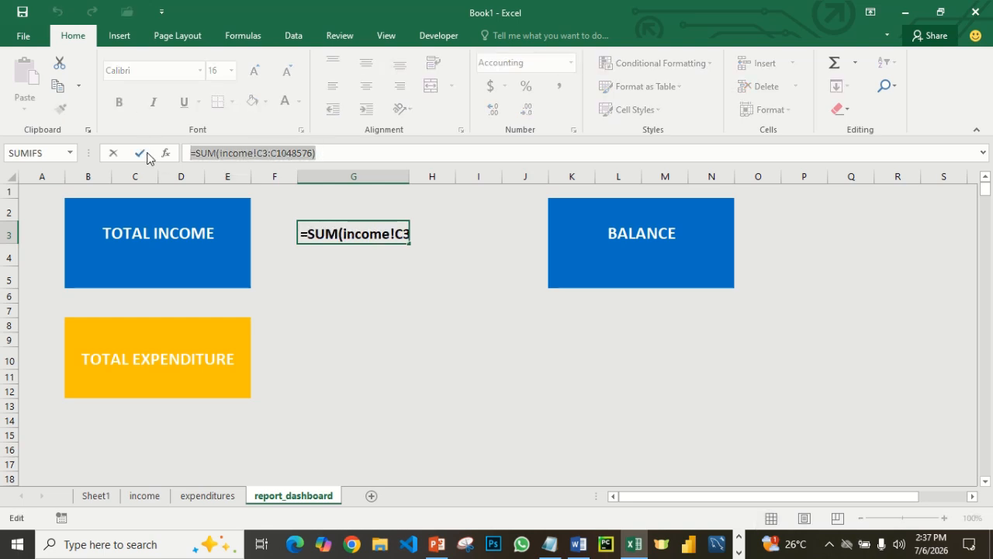
key(ctrl+c)
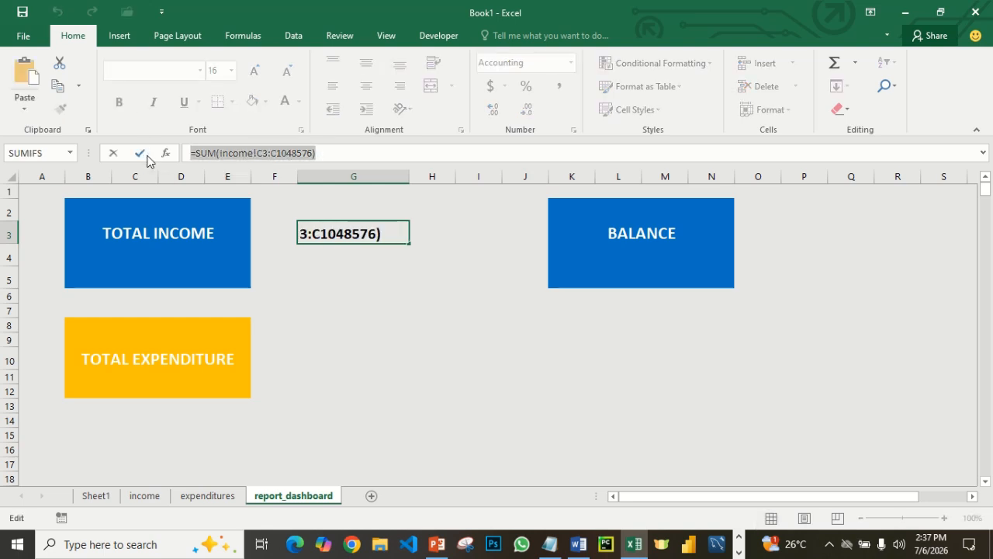
text(=)
click(295, 350)
click(311, 350)
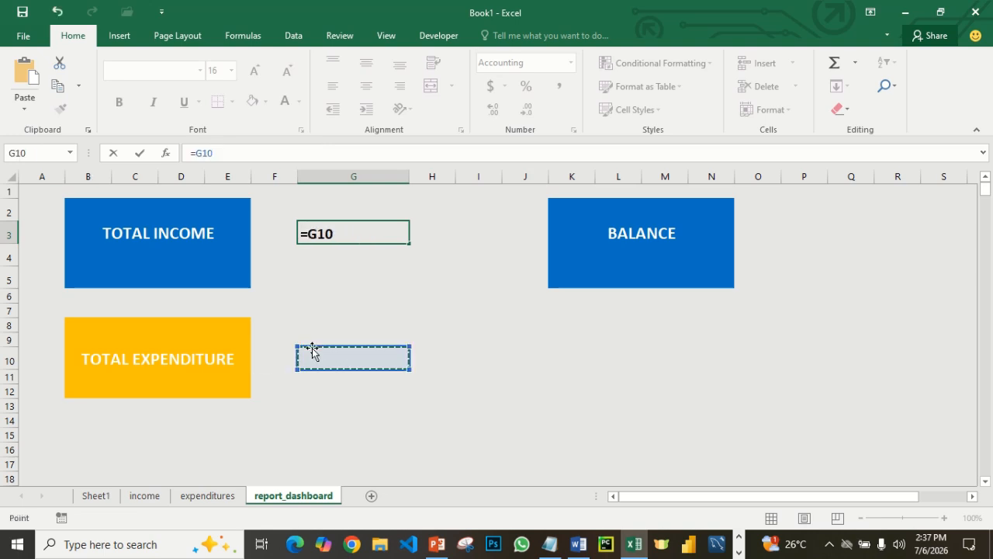
key(Escape)
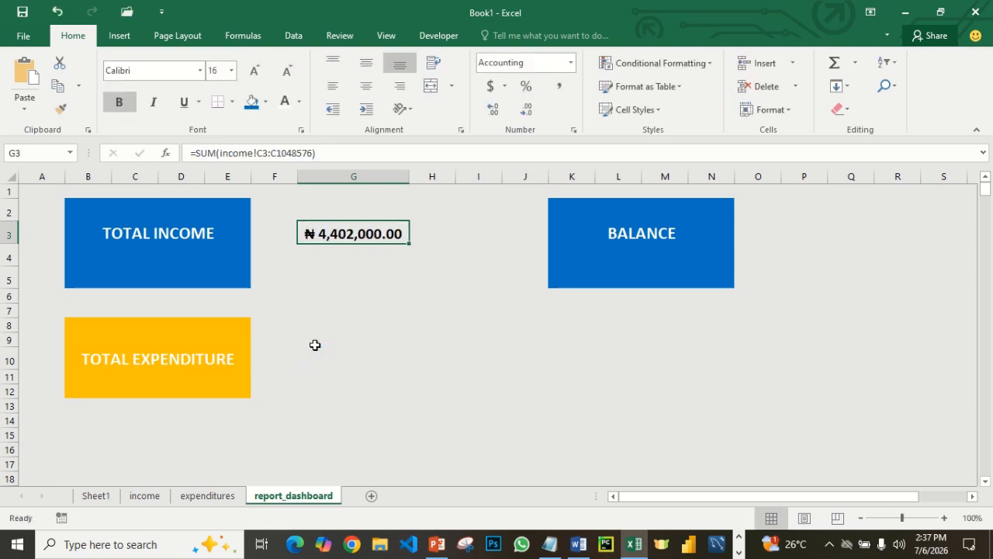
drag(326, 152, 190, 153)
key(ctrl+c)
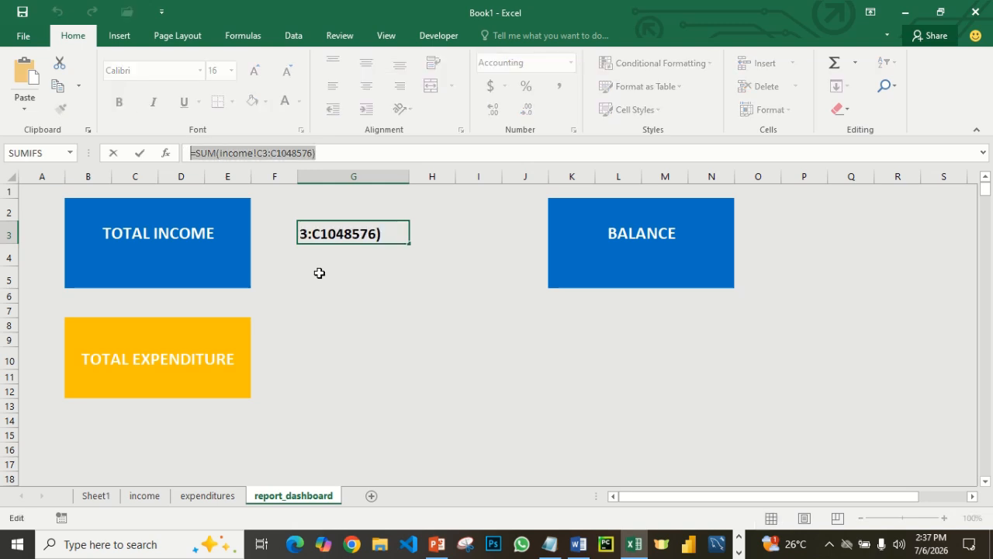
text(=)
click(313, 325)
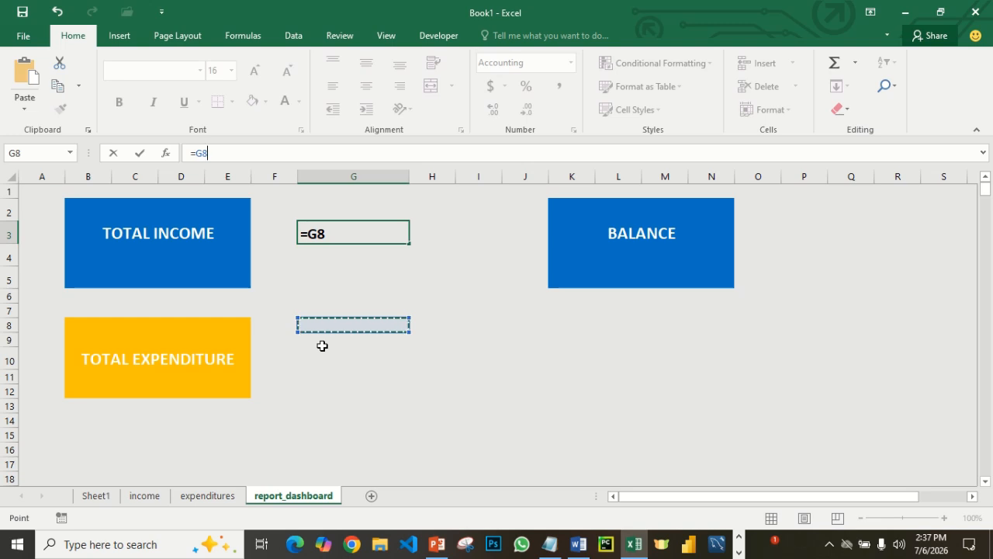
text(``)
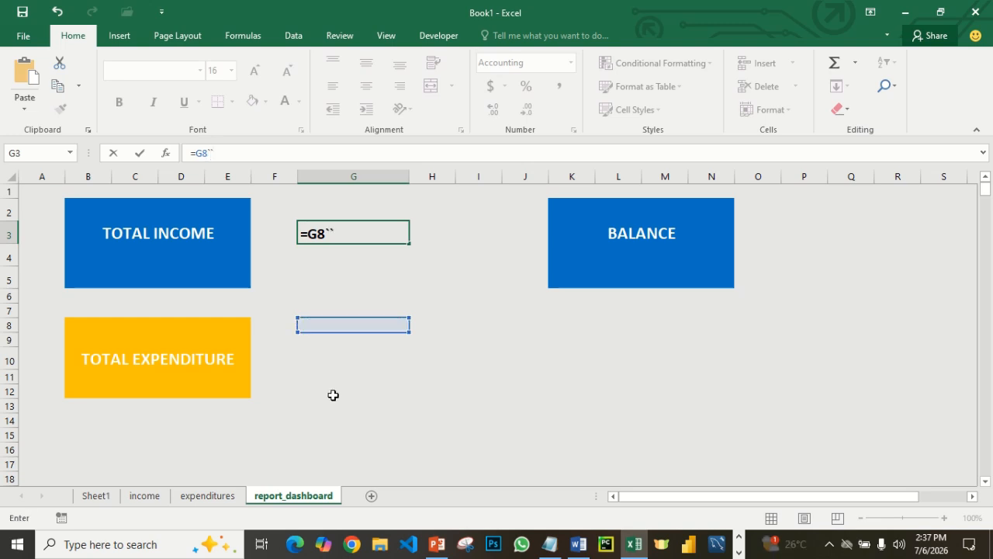
key(Return)
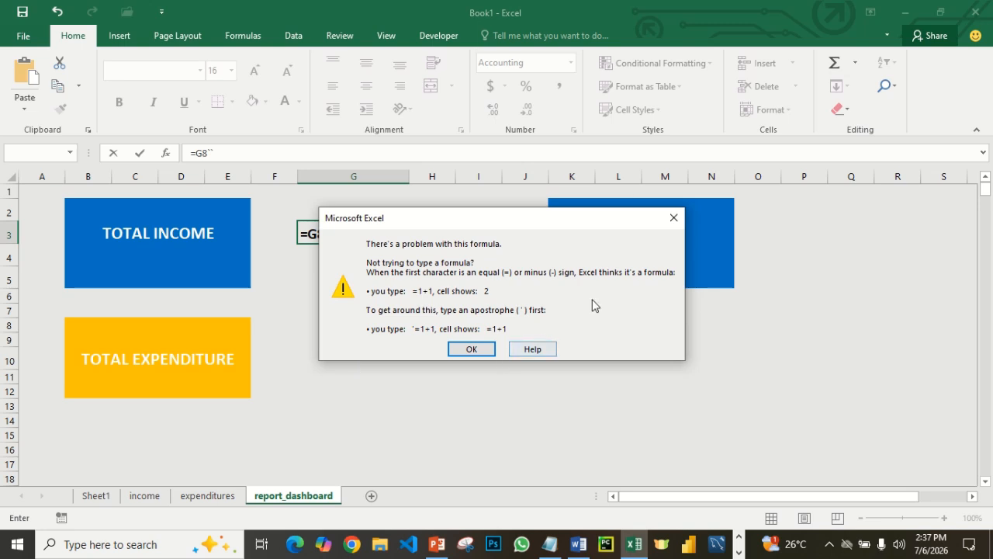
click(672, 215)
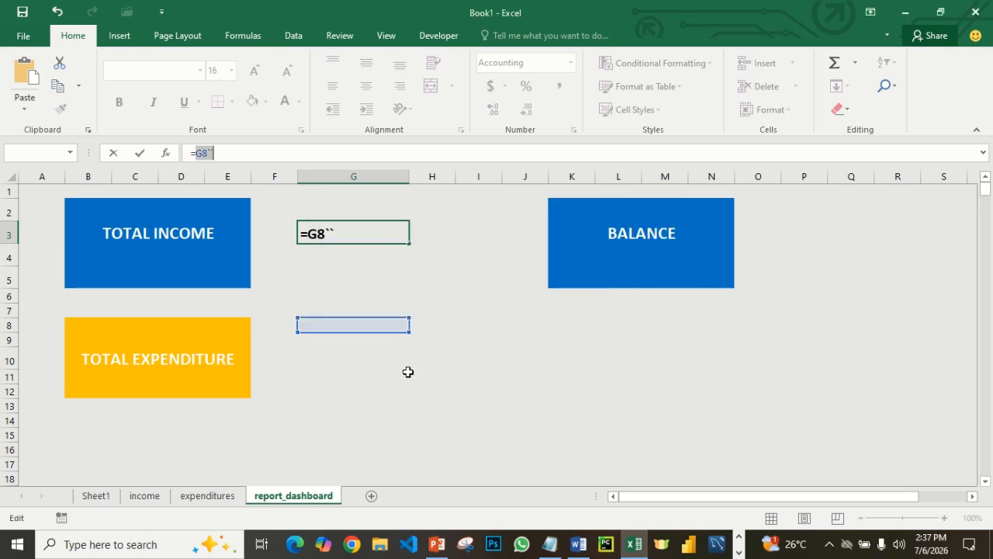
key(Escape)
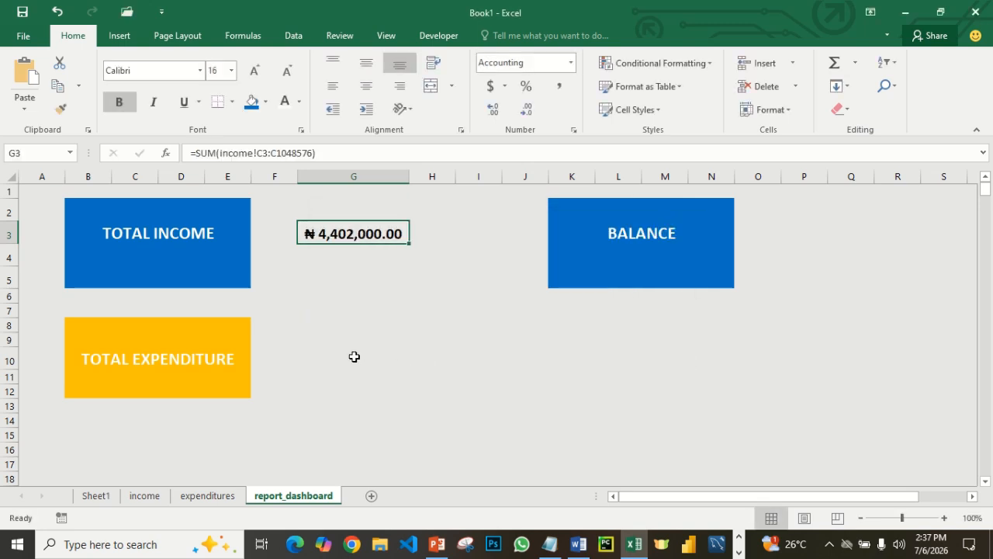
click(304, 337)
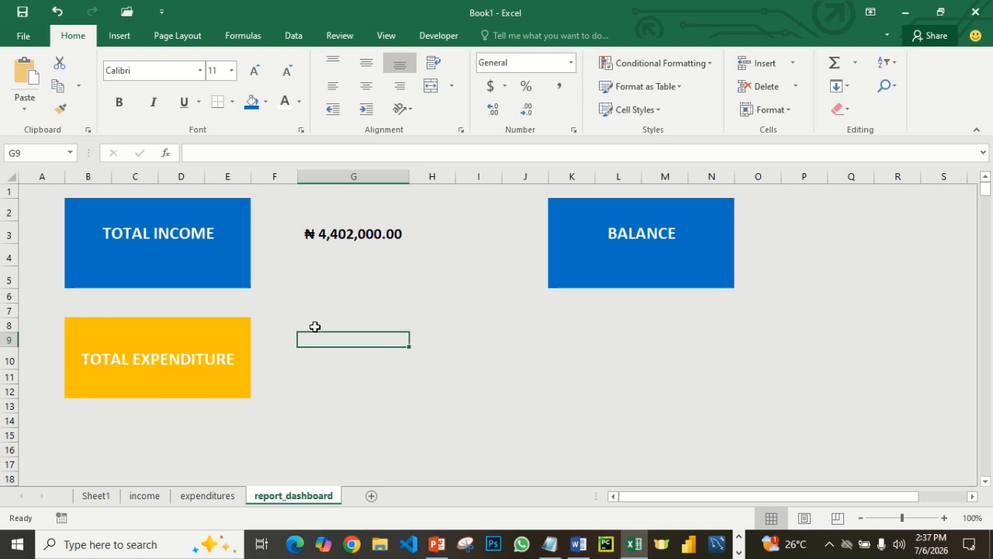
click(318, 233)
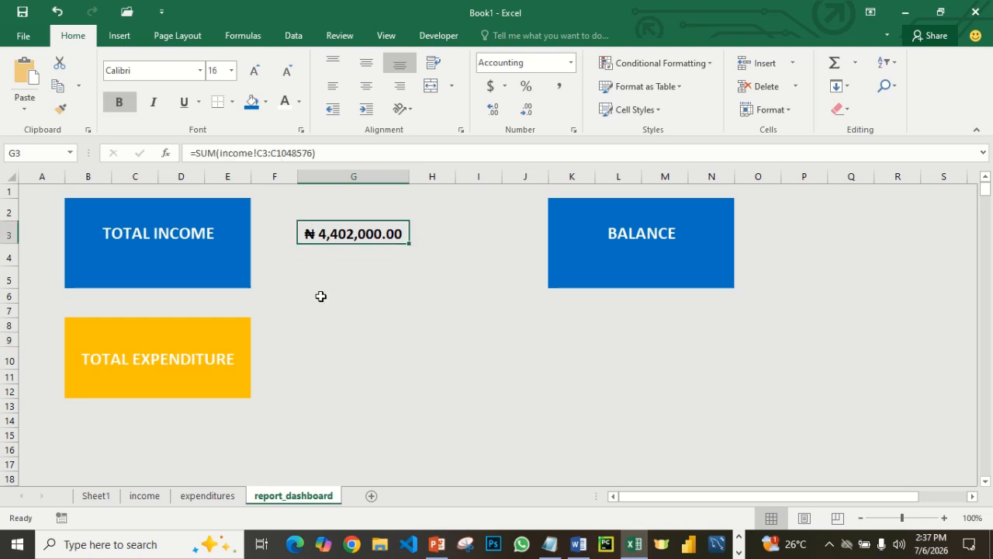
- Enter =SUM(expenditures!C3:C1048576) in G9 of report_dashboard, beside the TOTAL EXPENDITURE box
click(310, 342)
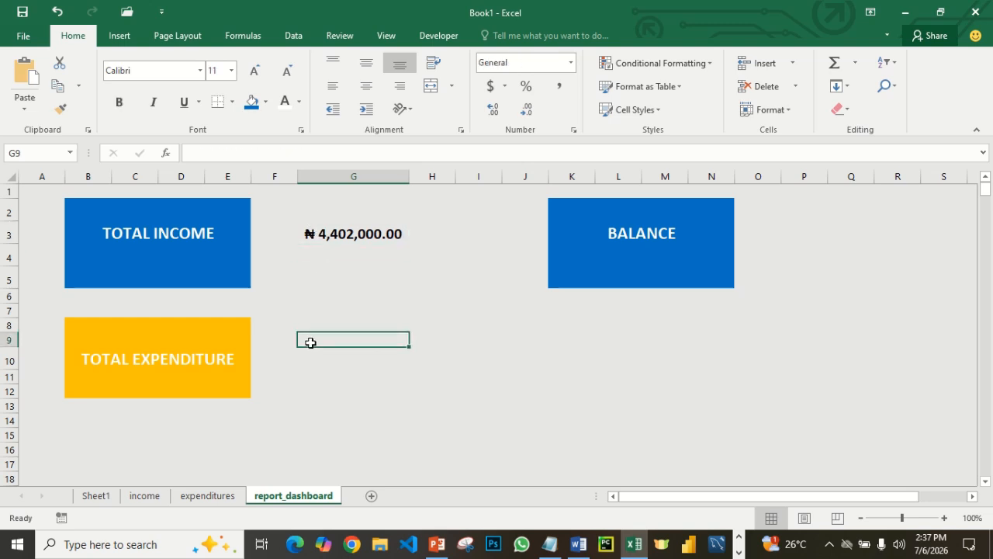
text(=SUN)
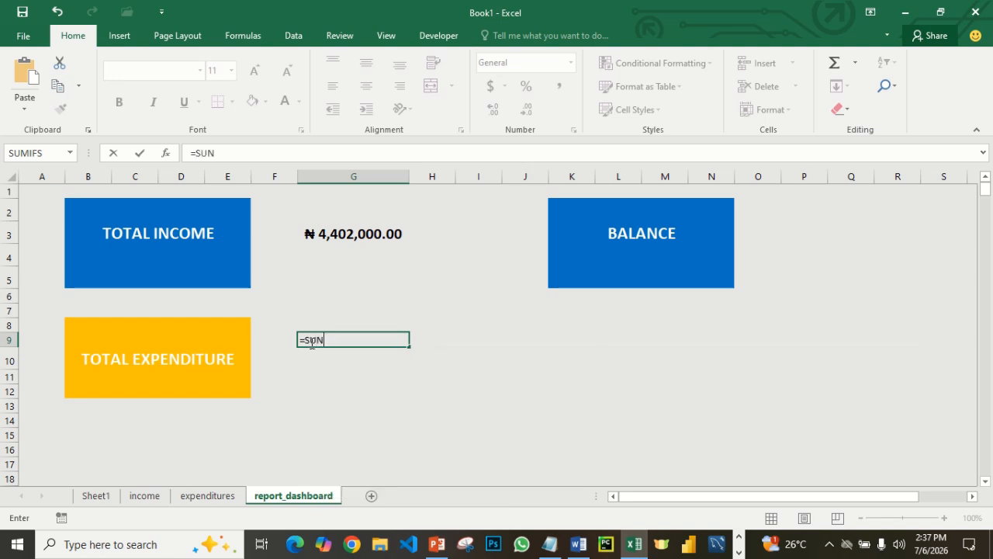
key(BackSpace)
text(M()
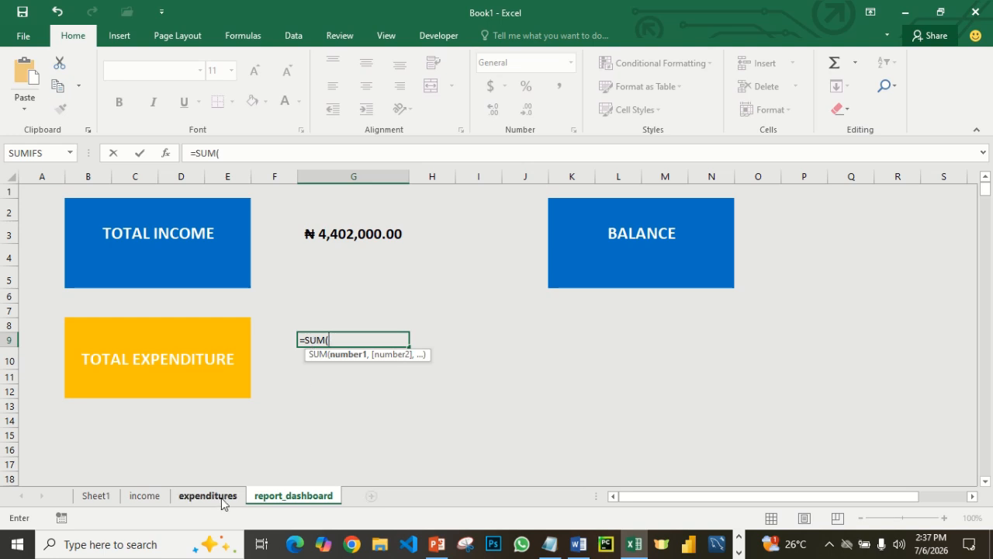
text(EX)
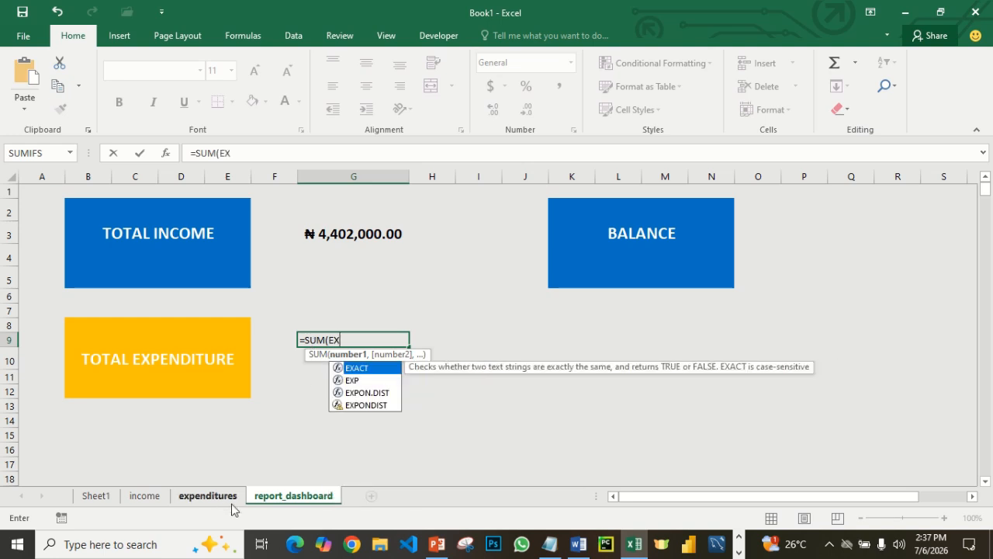
key(BackSpace)
key(BackSpace)
text(e)
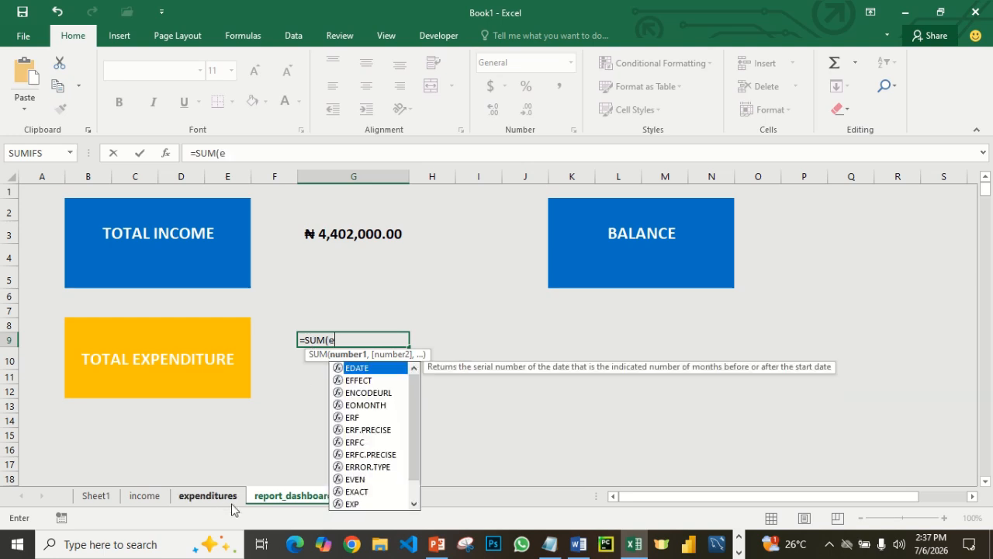
text(xpend)
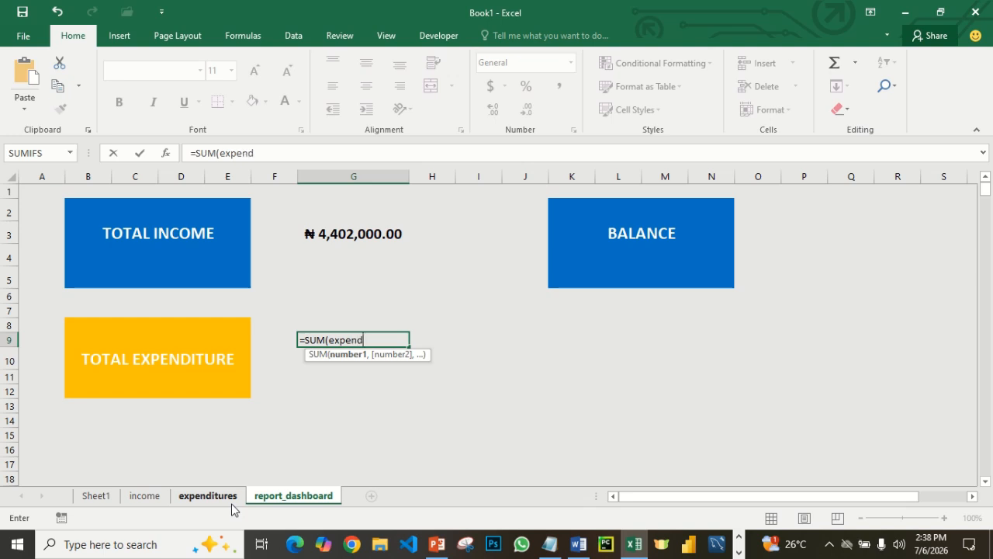
text(itures!c3..)
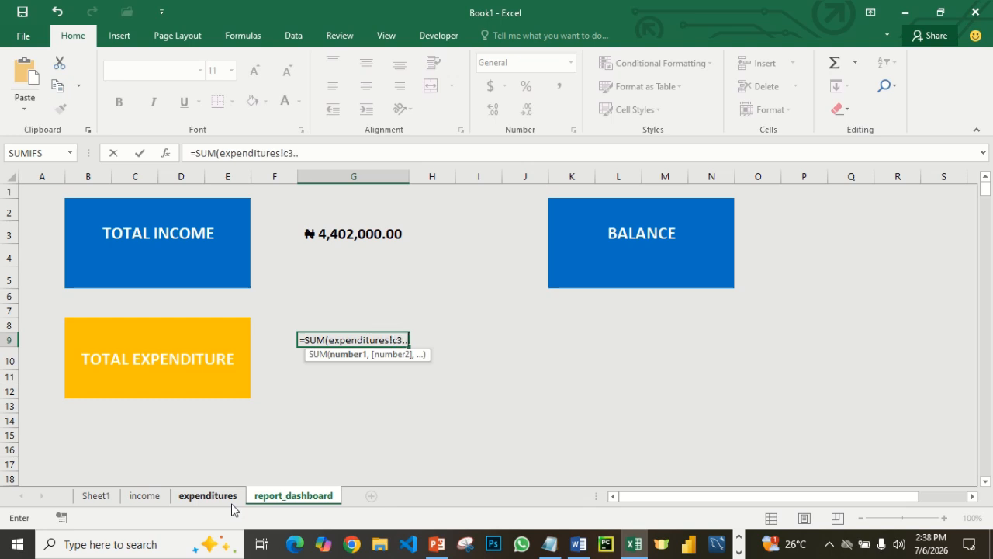
text(c1048576)
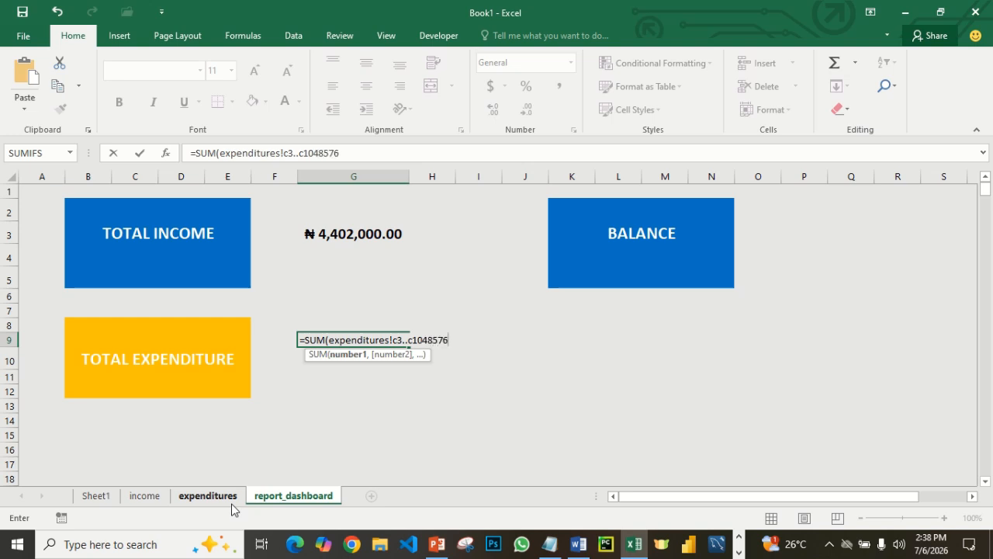
text())
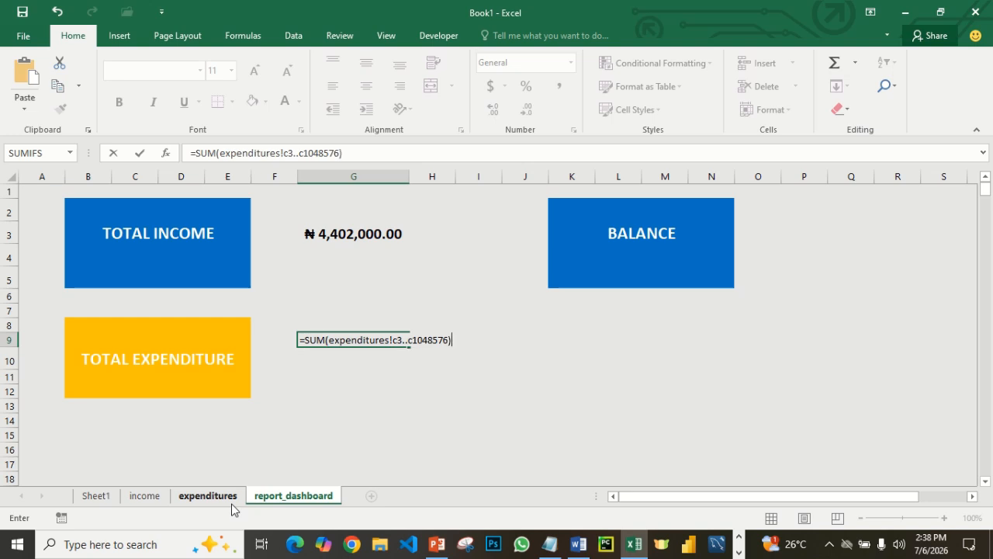
key(Return)
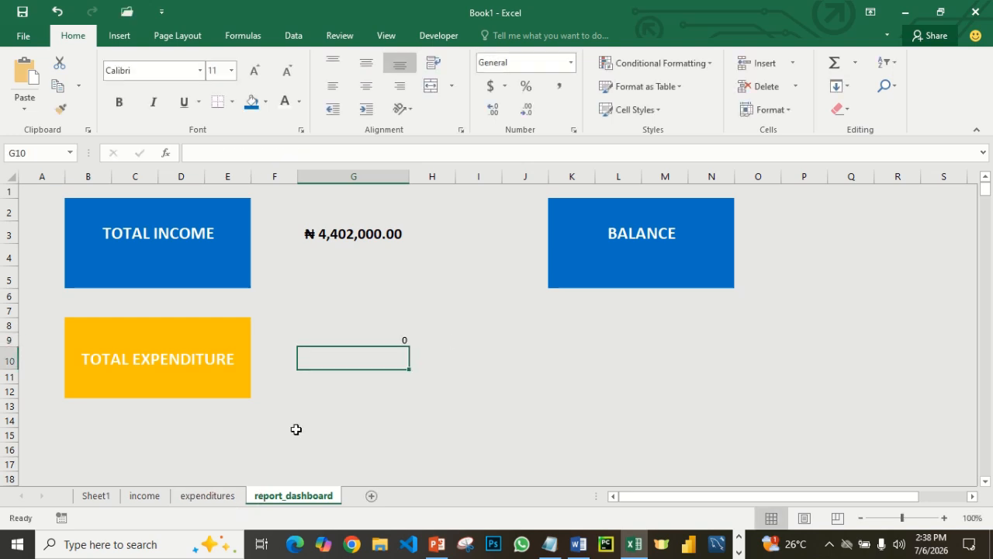
- Copy the formatting of the total income figure in G3 onto the total expenditure figure in G9
click(373, 339)
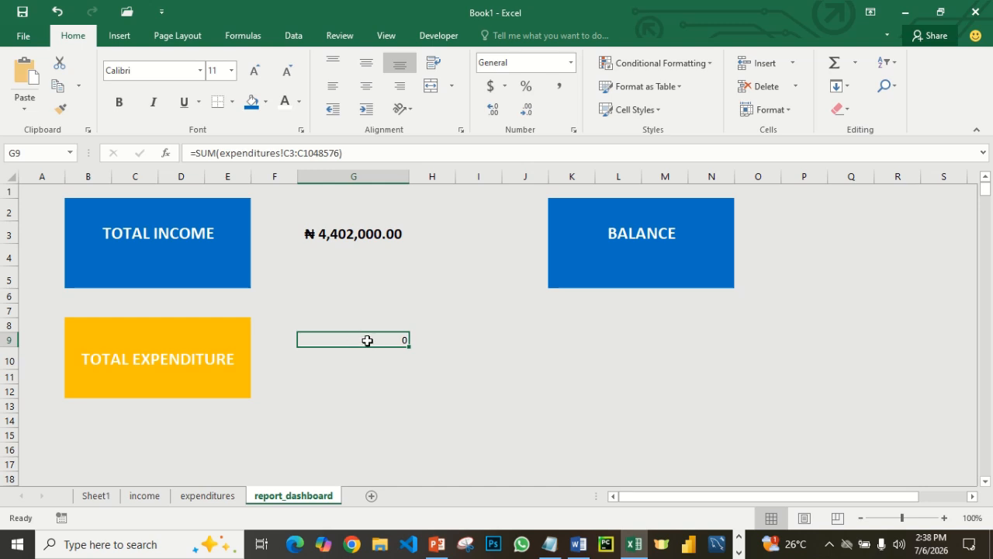
click(336, 236)
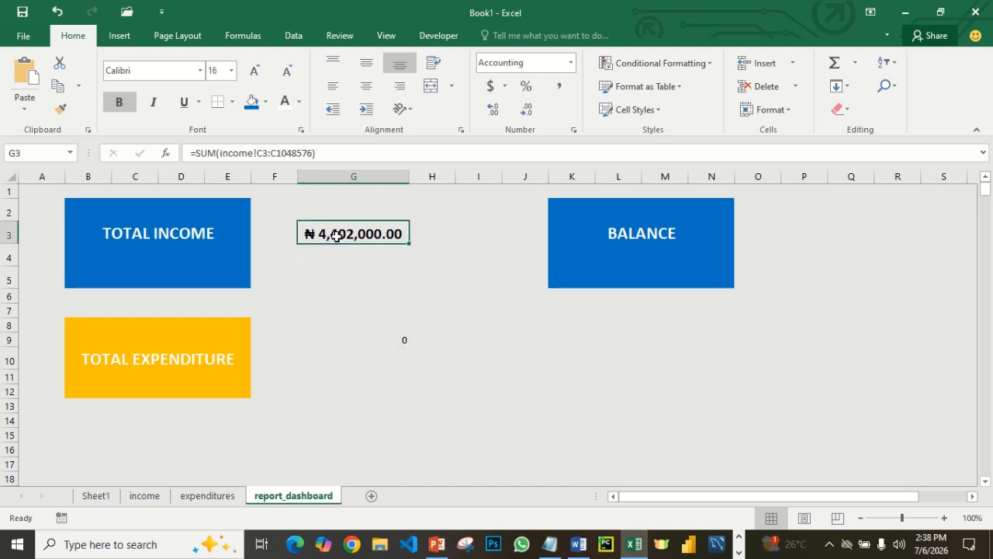
click(60, 107)
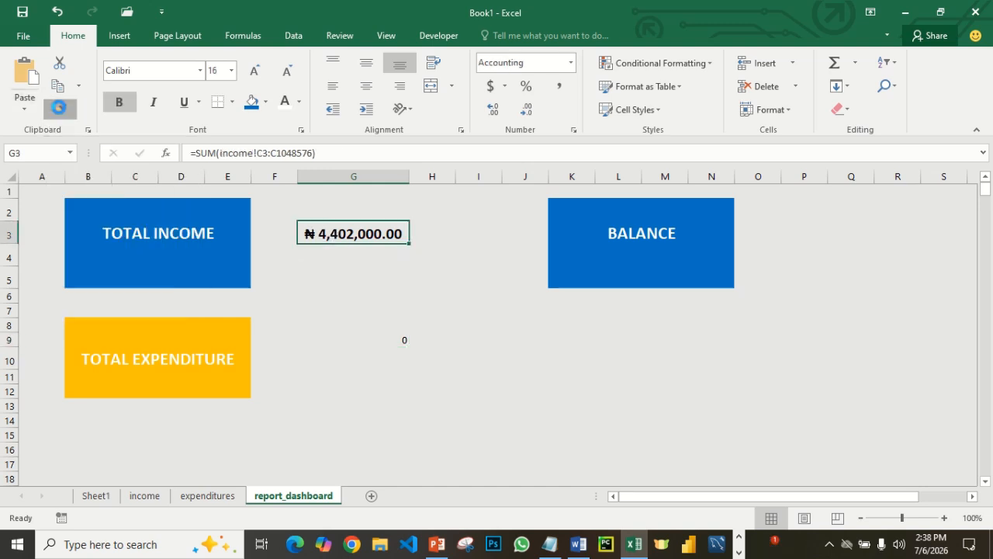
click(376, 340)
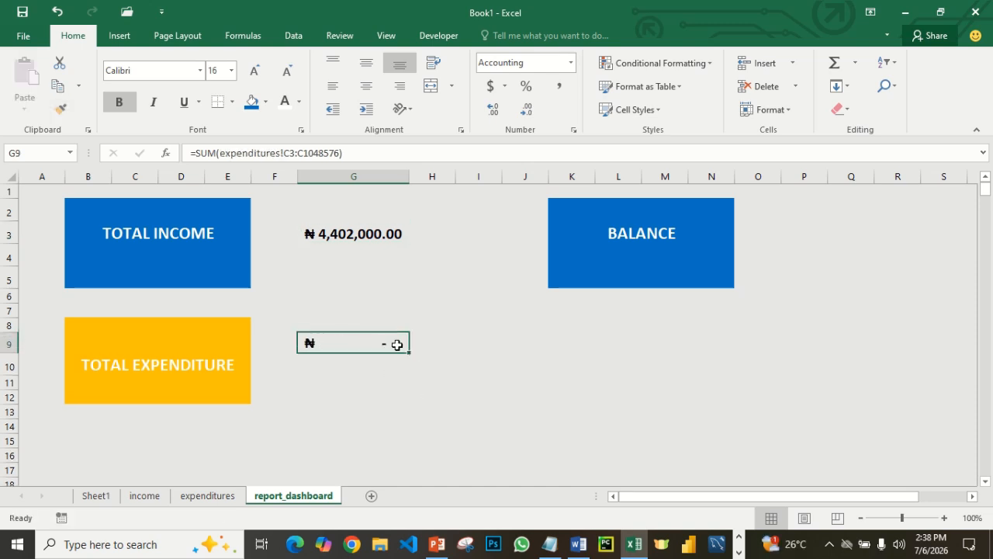
- Copy the total expenditure formula from G9 and paste it into G10 below
click(367, 366)
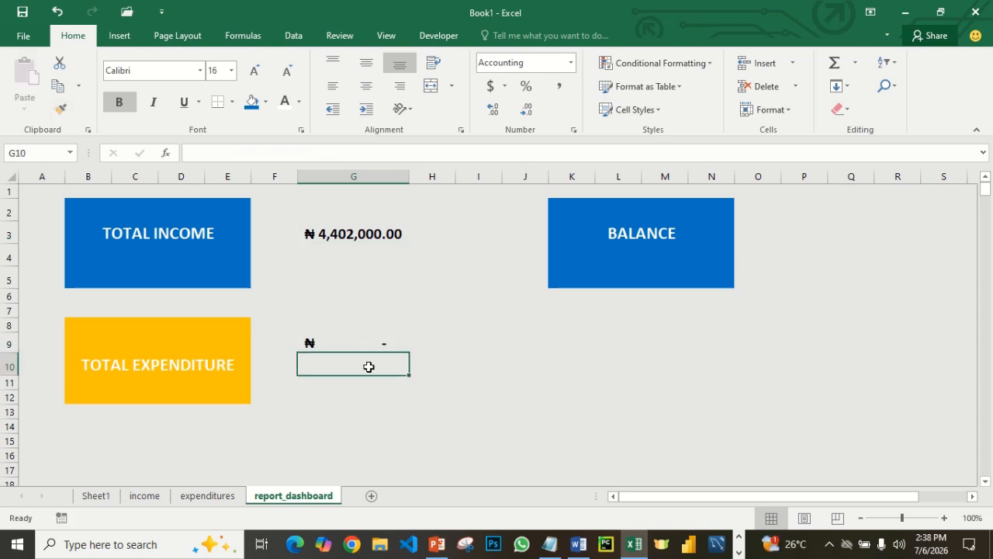
click(324, 344)
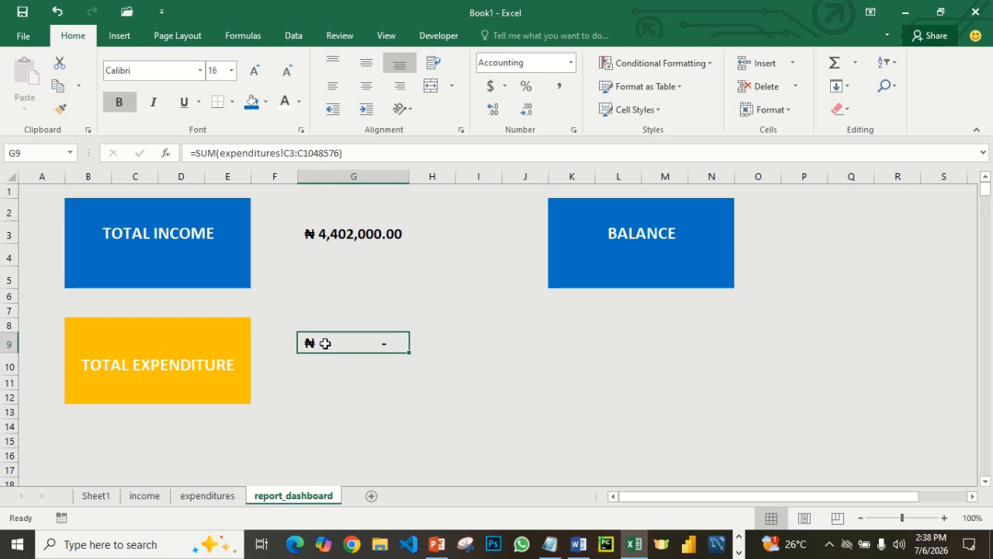
key(ctrl+c)
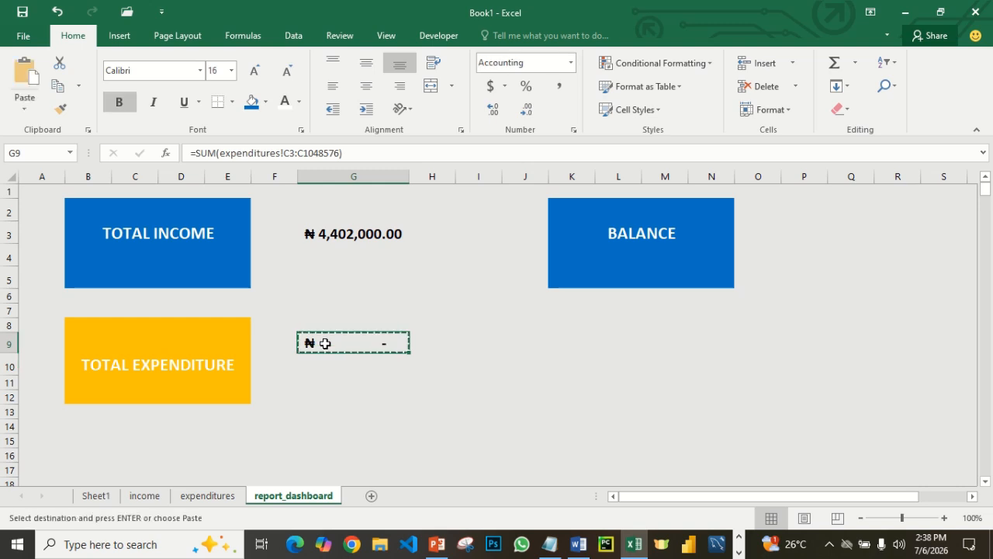
click(319, 367)
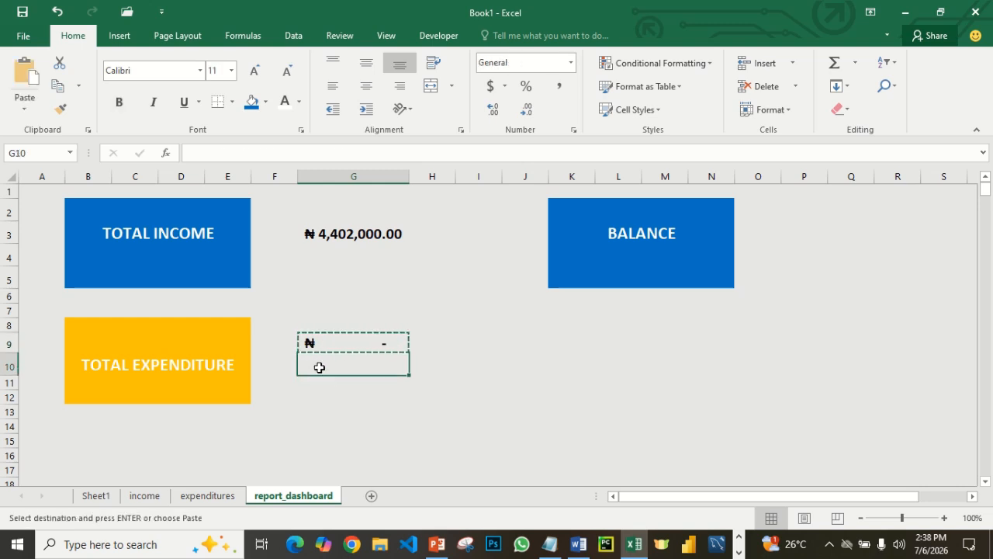
key(ctrl+v)
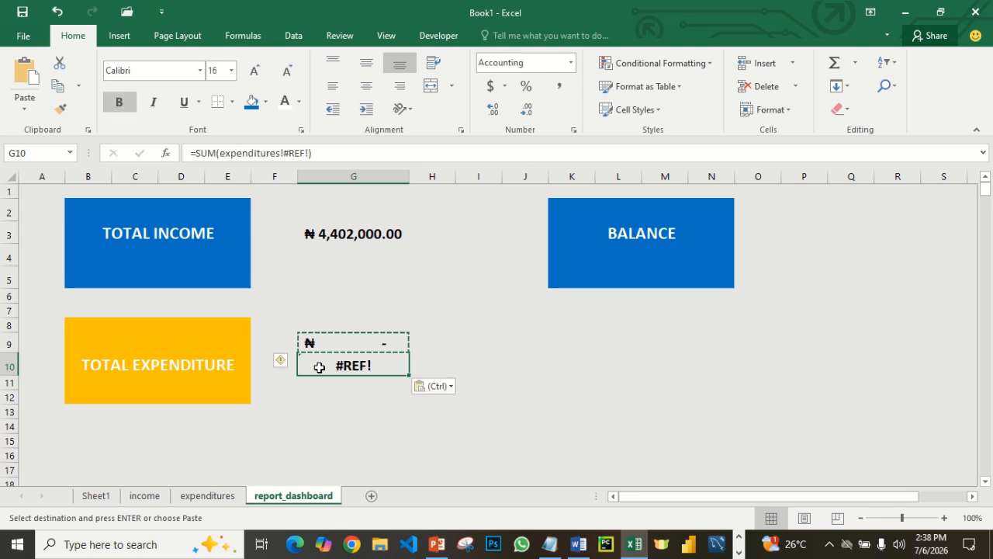
key(Escape)
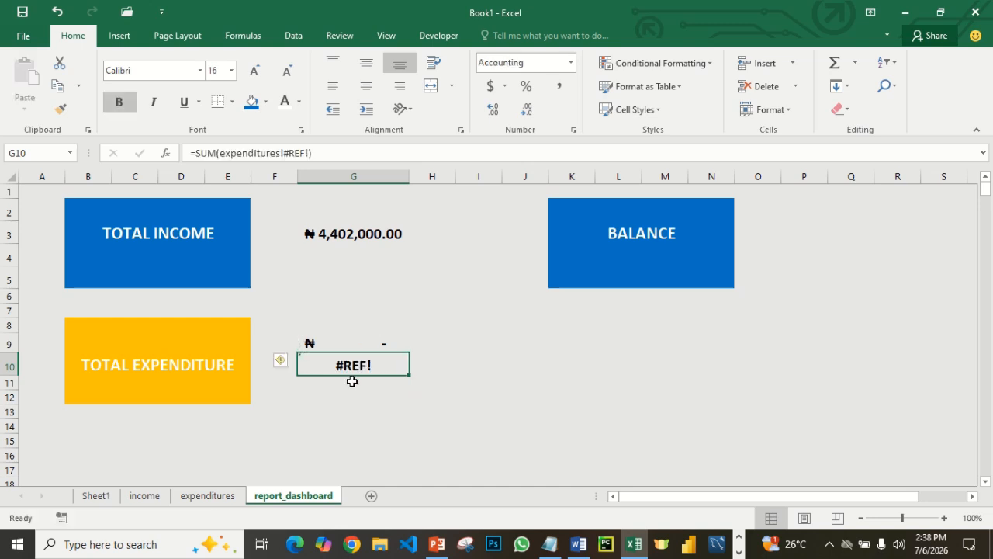
- Clear the broken formula from G10 and move the total expenditure formula from G9 into it
key(Delete)
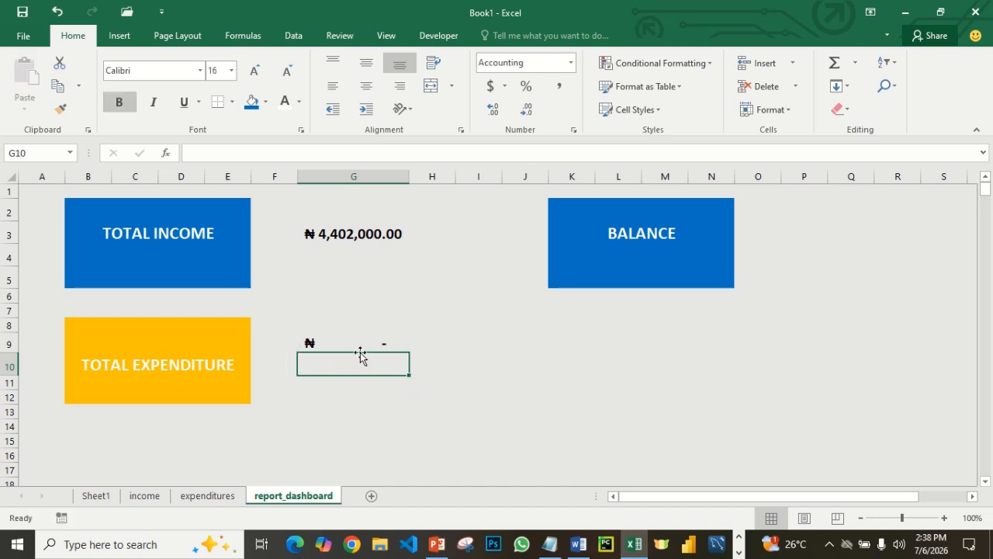
click(360, 345)
key(ctrl+c)
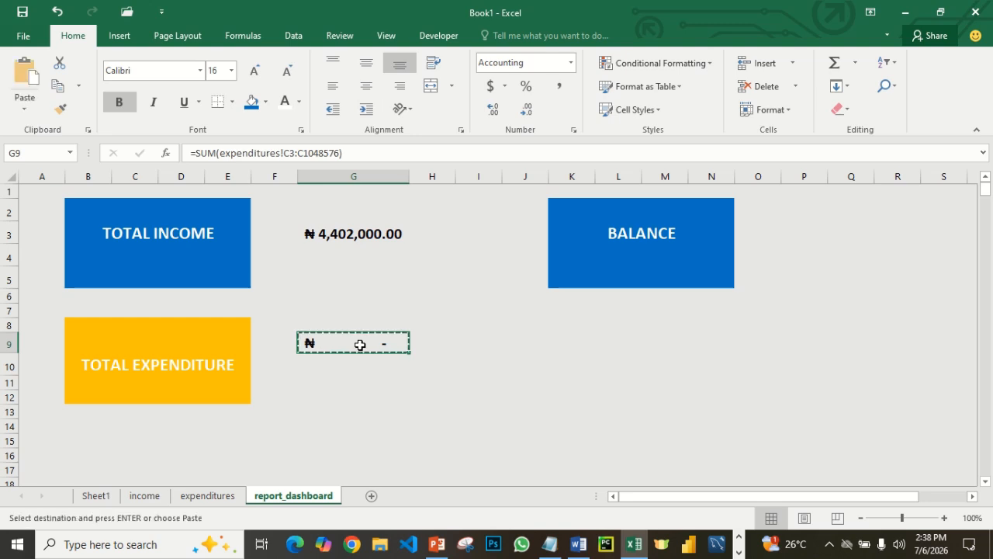
click(329, 370)
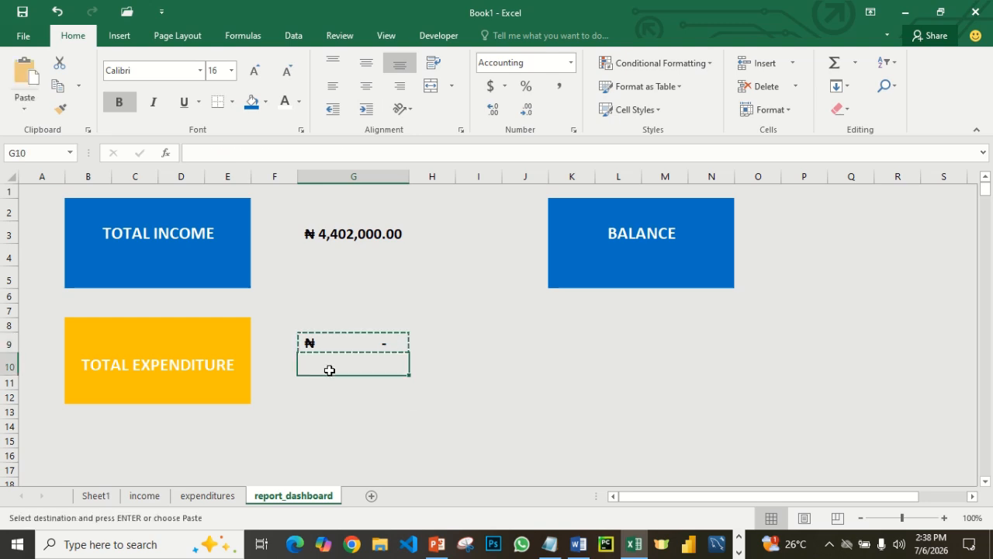
key(ctrl+v)
- Fill the emptied cell G9 with the light grey background colour of the dashboard
click(341, 337)
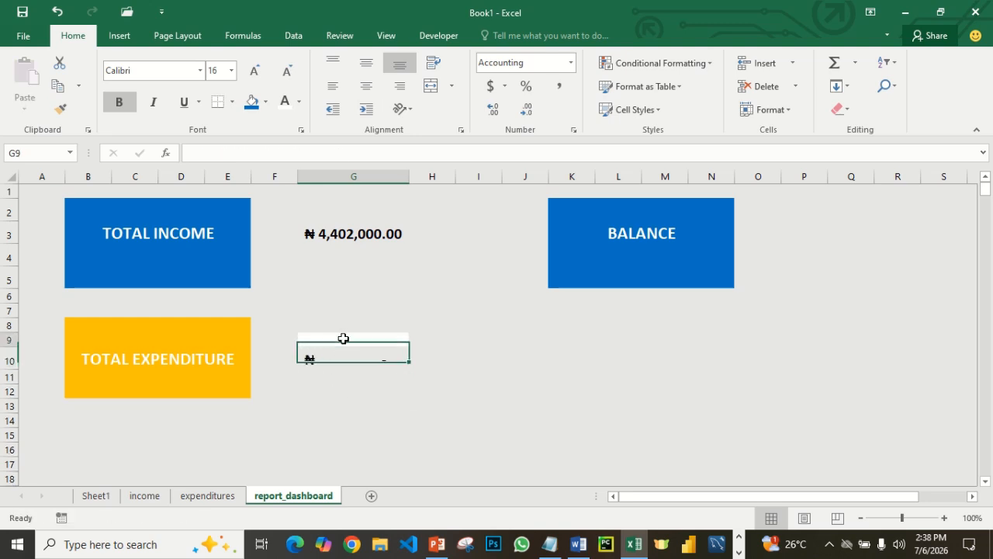
click(266, 102)
click(270, 138)
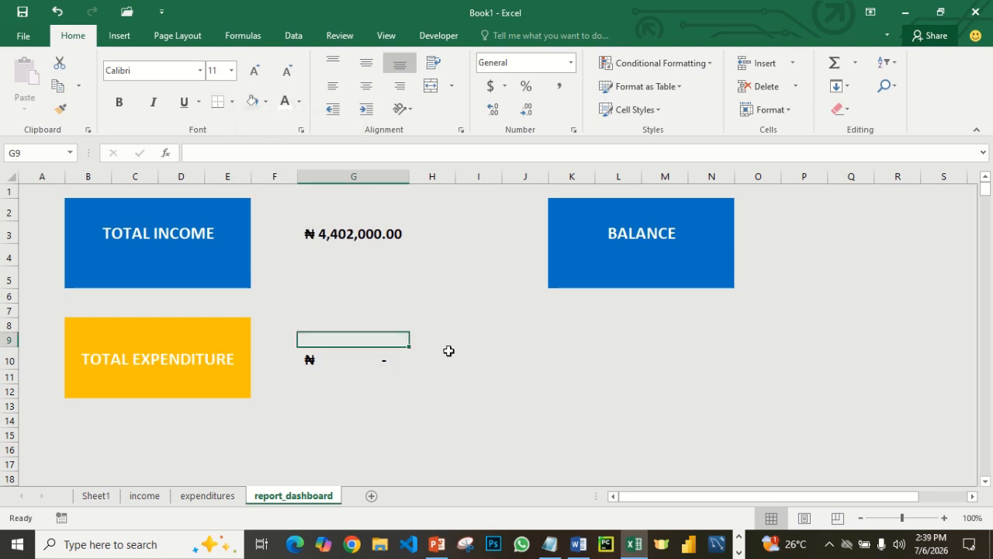
click(449, 356)
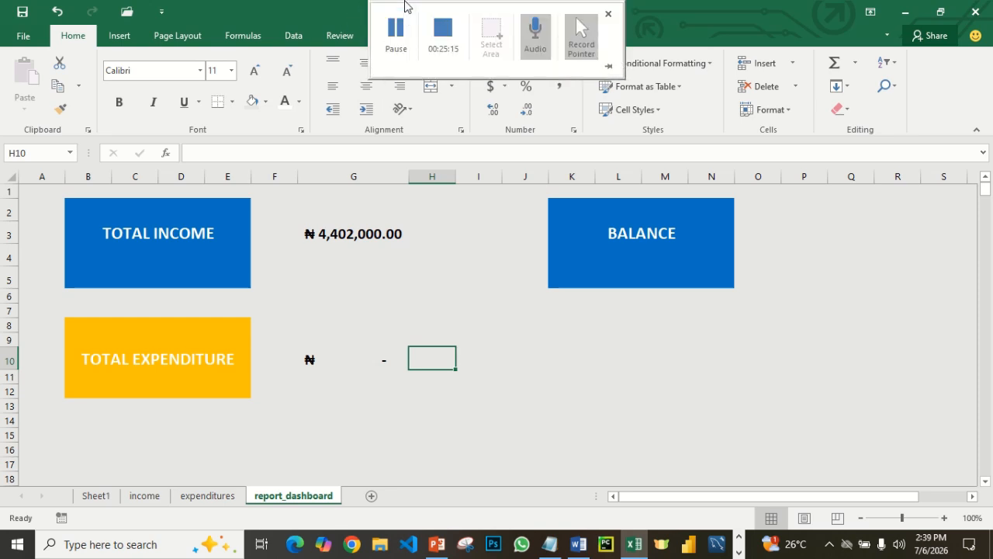
- Review the total expenditure formula in G10 and check the expenditures sheet it refers to
click(347, 361)
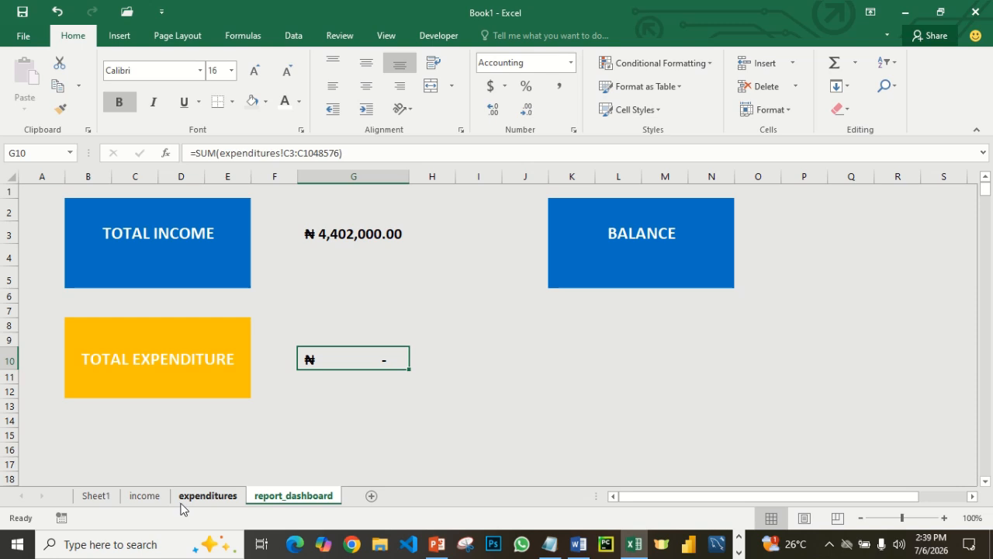
mouse_move(378, 6)
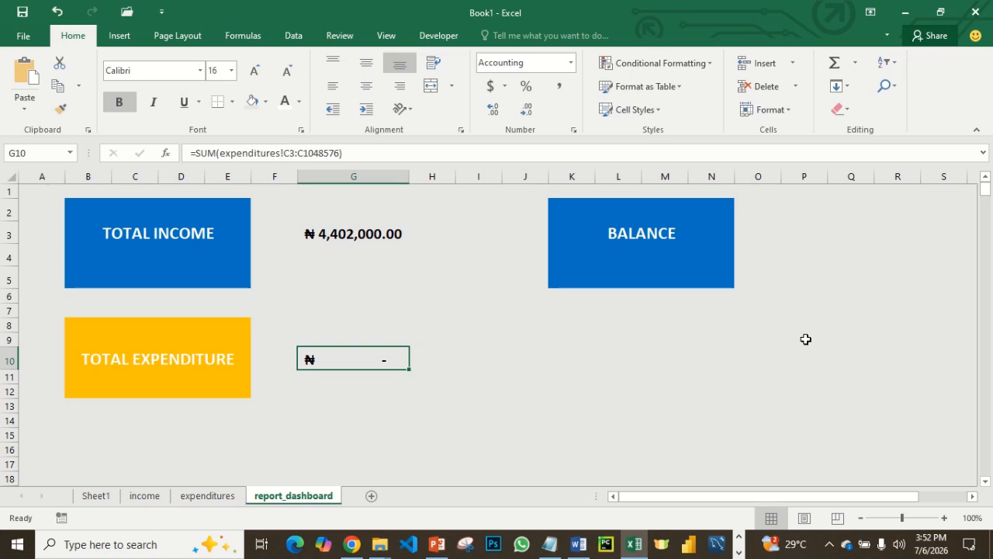
click(396, 35)
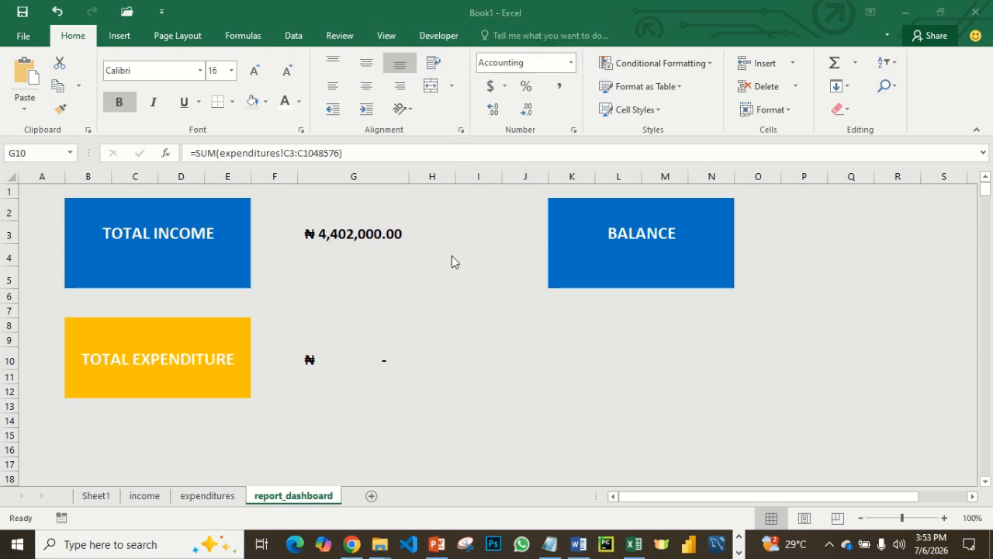
click(338, 358)
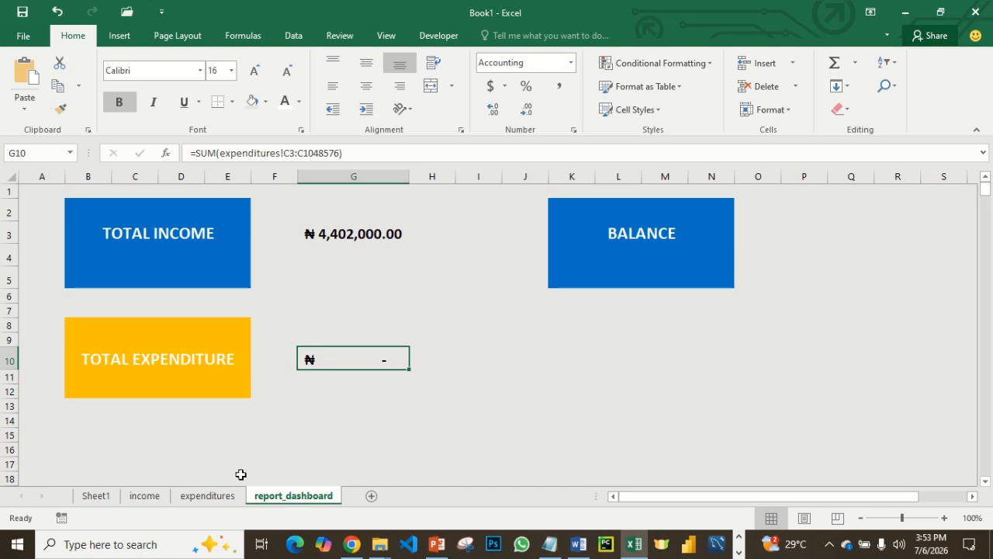
click(230, 497)
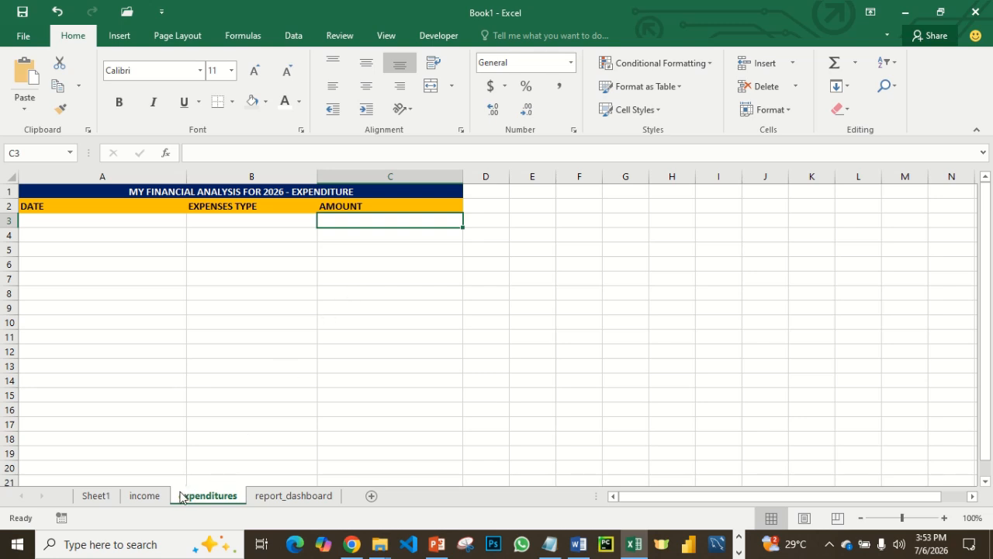
click(288, 497)
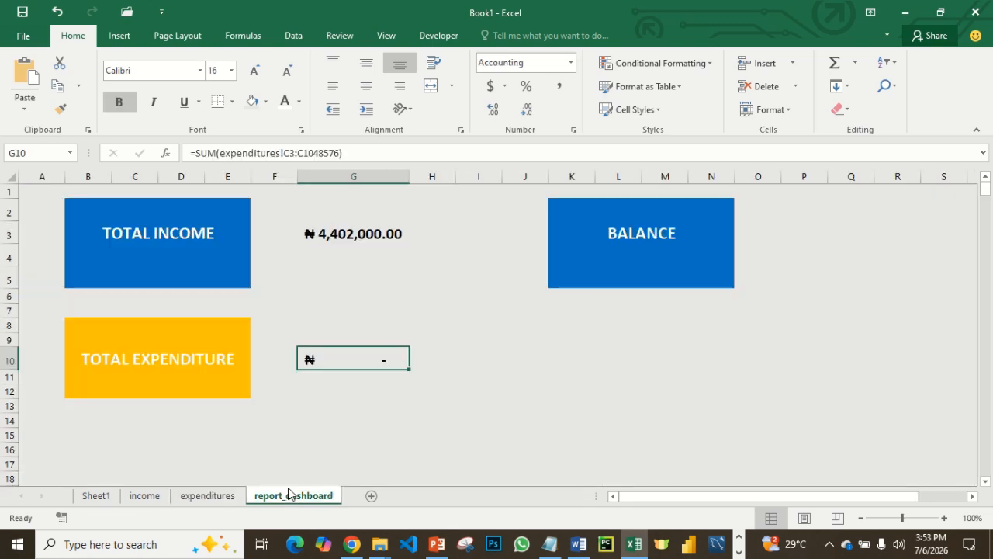
- Enter the date 1/13/2026 in A3 of the expenditures sheet
click(222, 496)
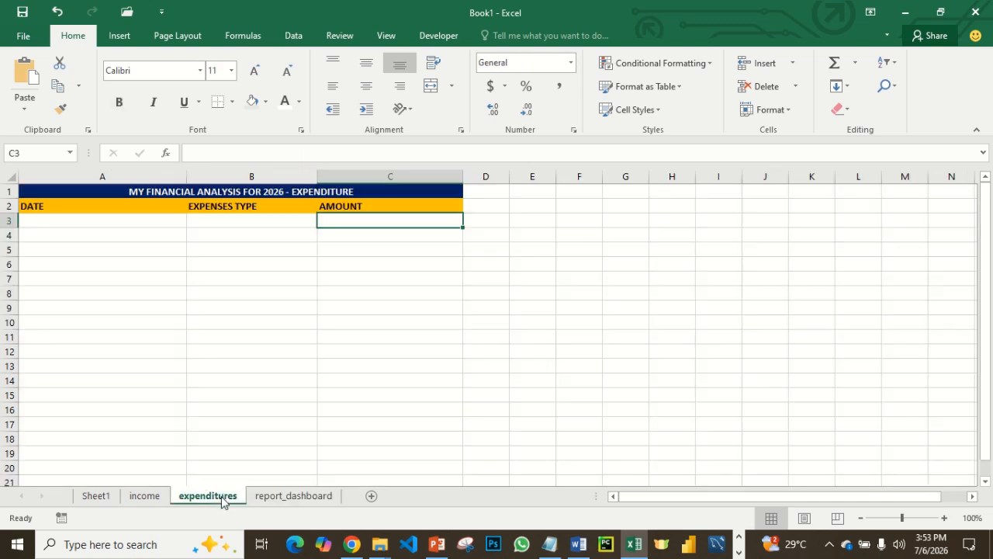
click(78, 220)
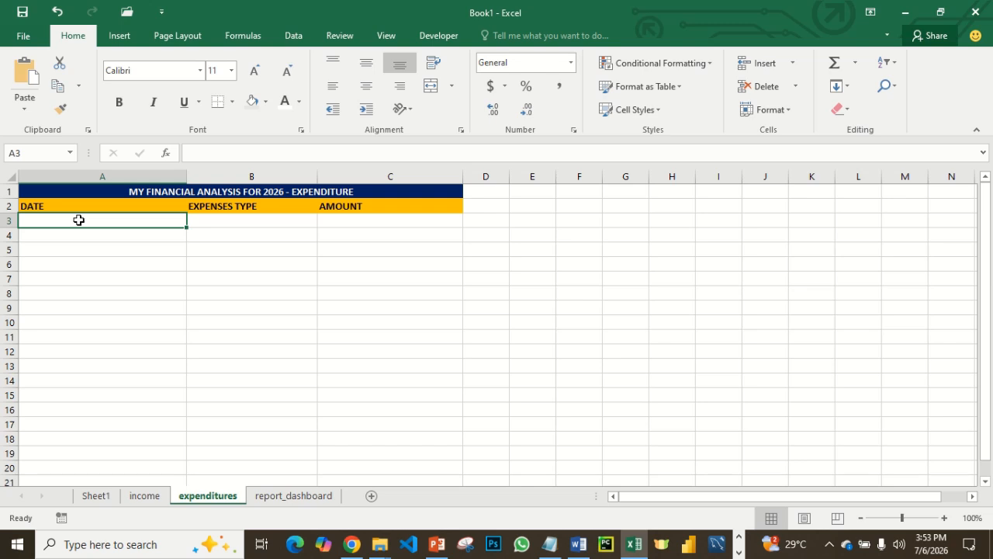
text(1)
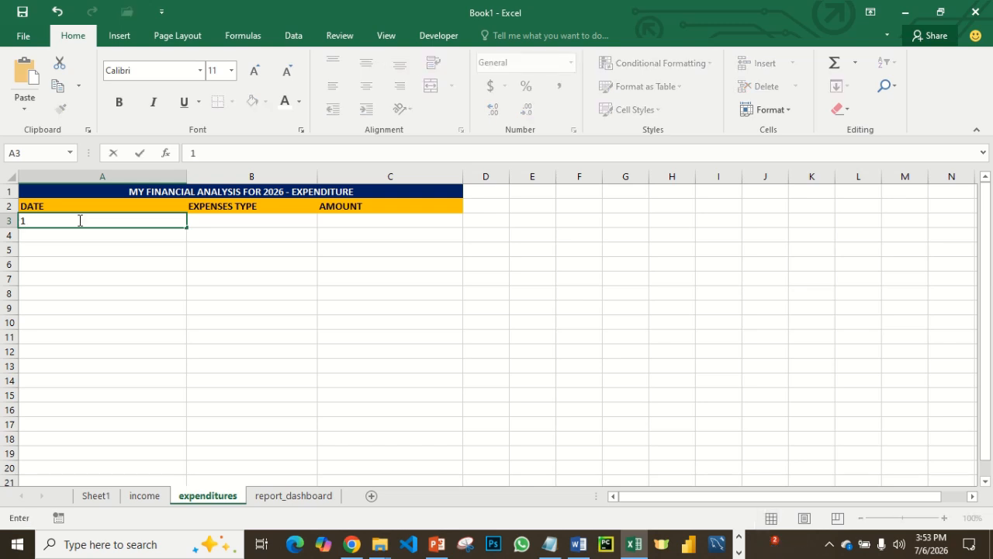
text(/13/)
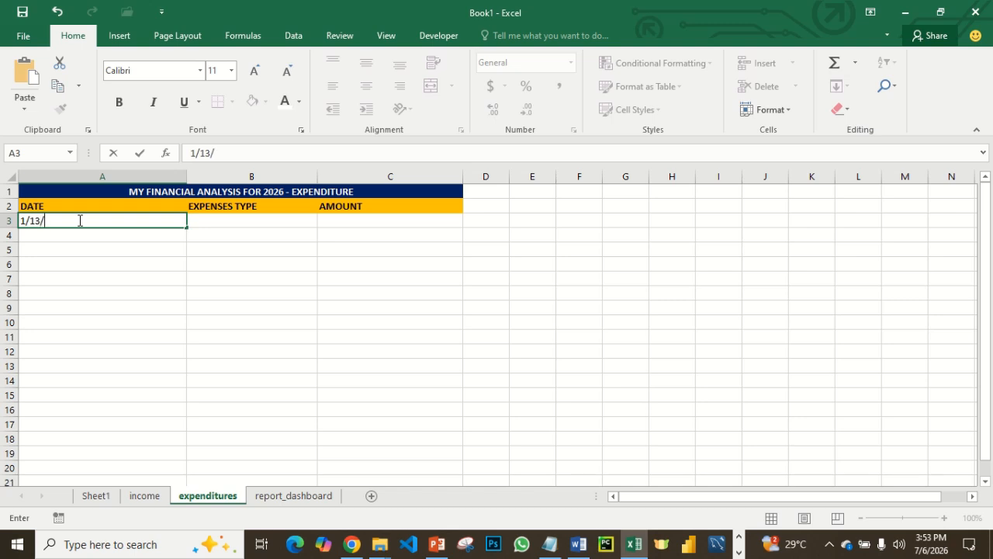
text(2026)
key(Tab)
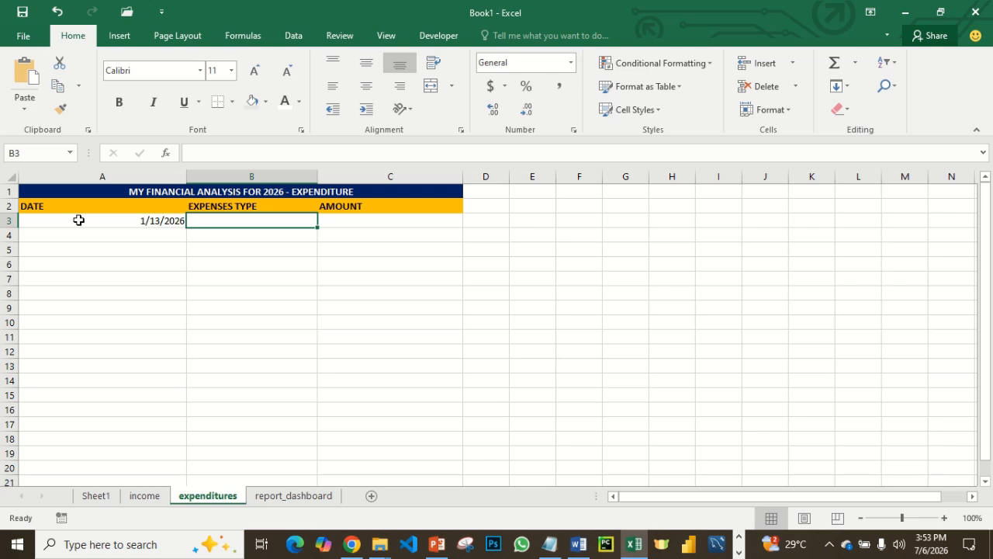
- Enter HOUSE RENT as the expense type in B3 and 600000 as the amount in C3
text(h)
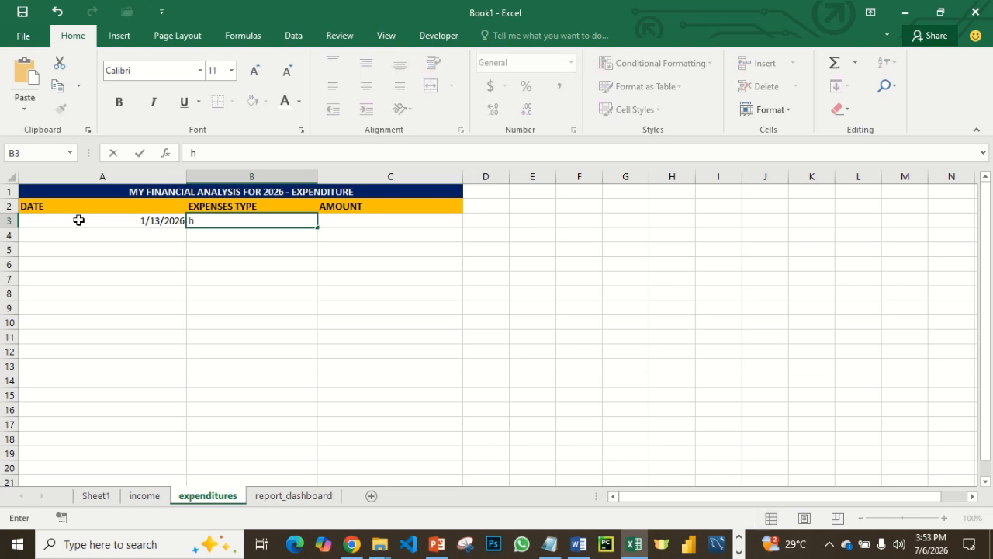
key(BackSpace)
text(HOUSE RENT)
key(Tab)
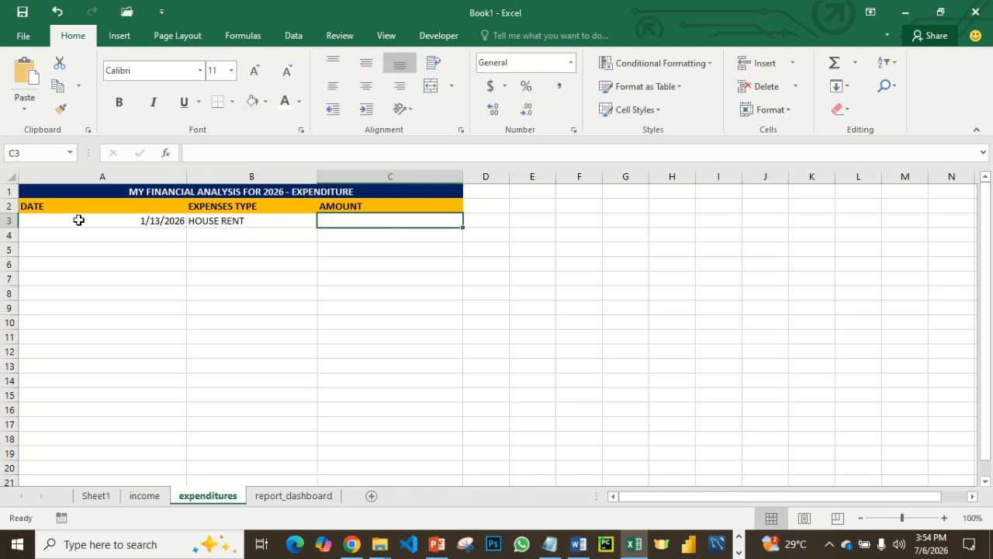
text(600)
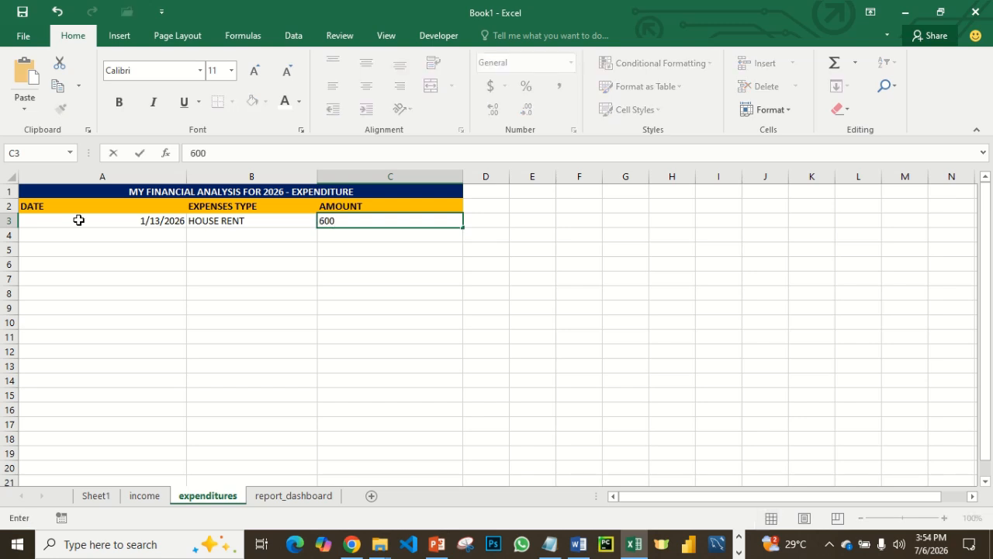
text(00)
click(360, 294)
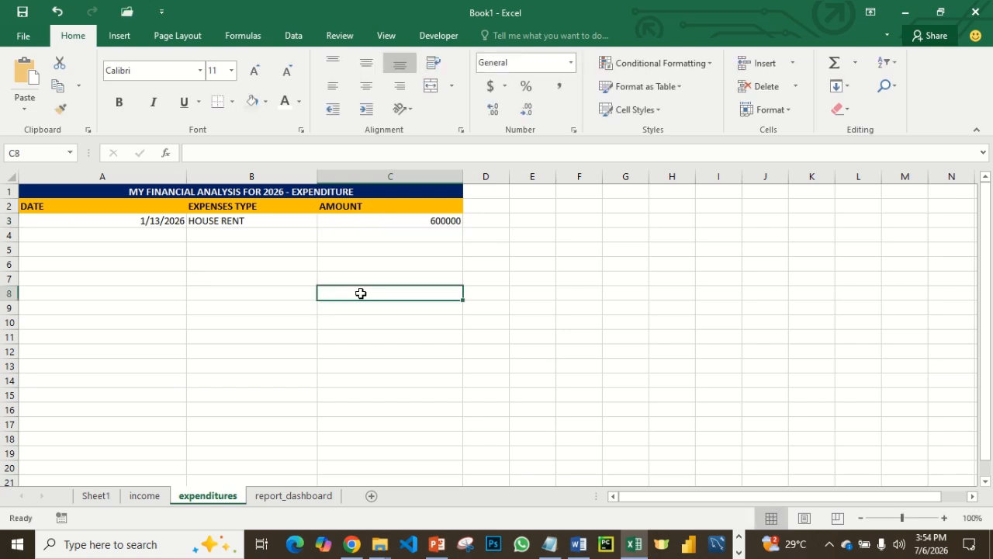
- Apply the Accounting format with the ₦ Igbo symbol to the AMOUNT column from C3 to the sheet's last row
click(410, 219)
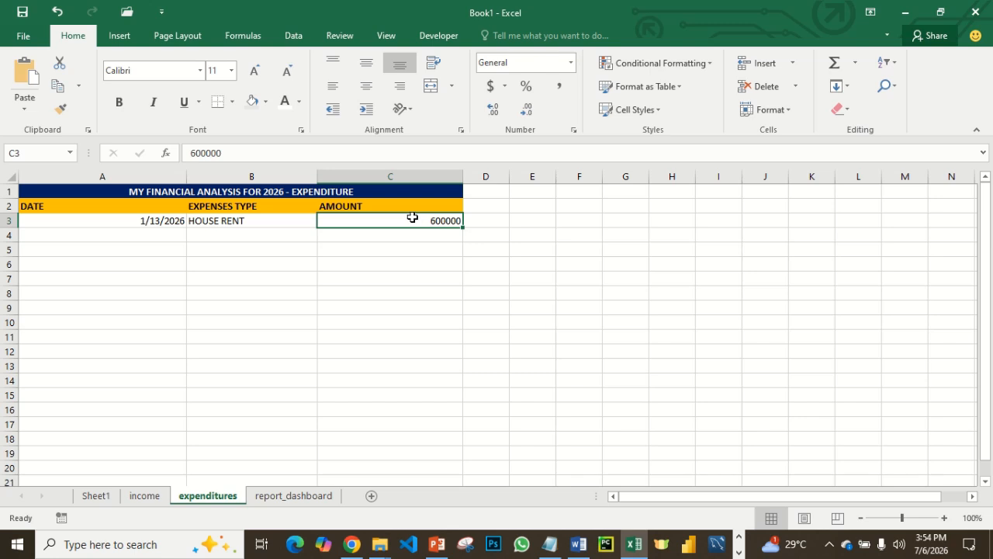
key(ctrl+shift+Down)
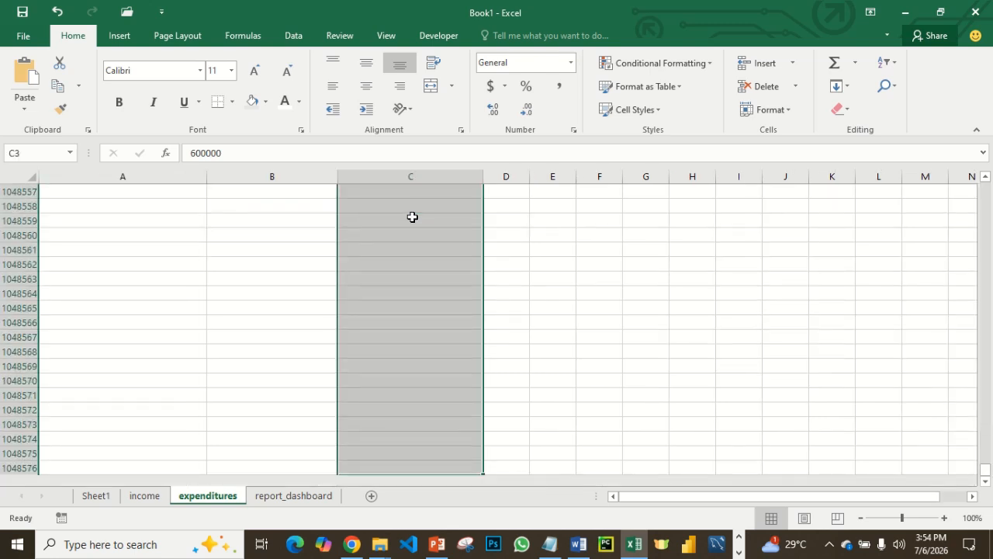
click(505, 86)
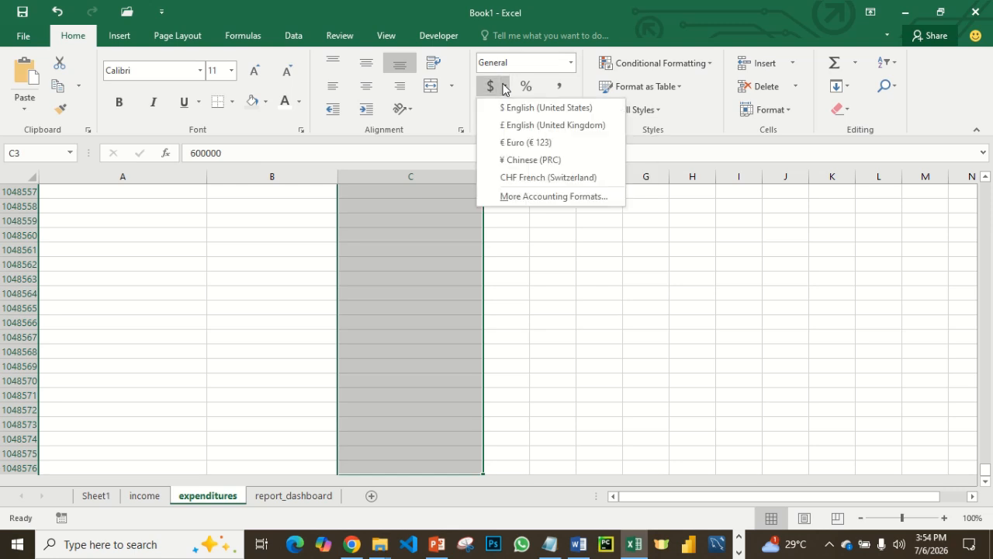
click(522, 196)
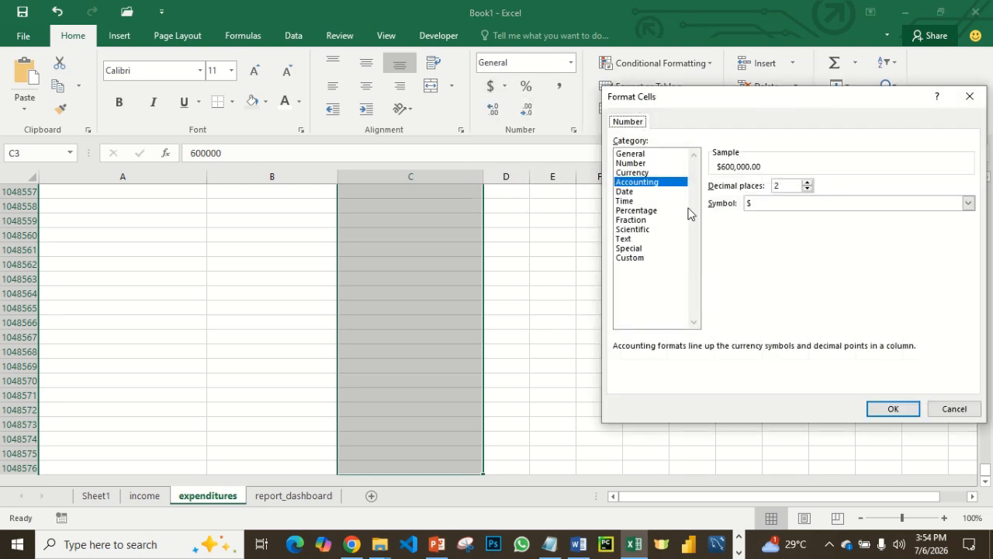
click(781, 206)
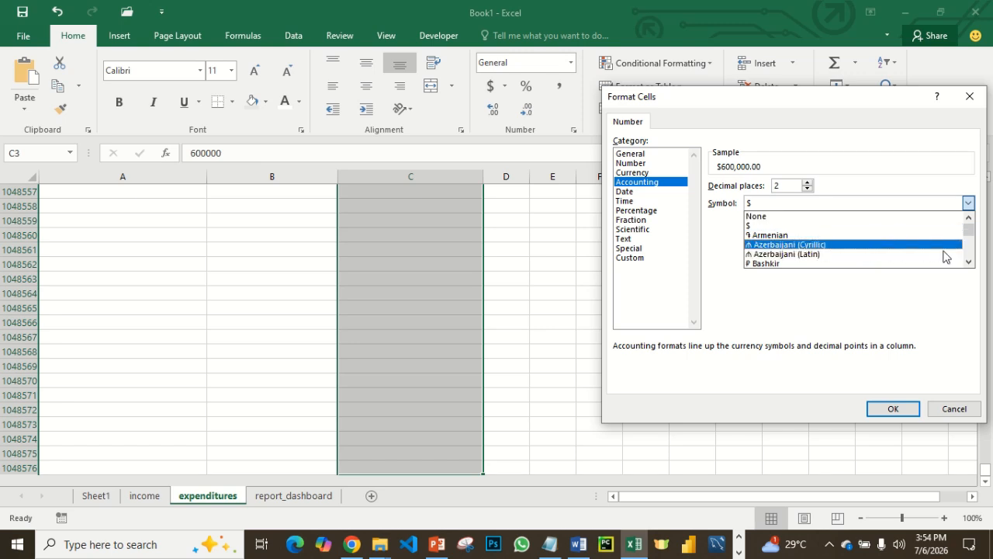
click(969, 262)
click(969, 262)
click(969, 262)
click(970, 262)
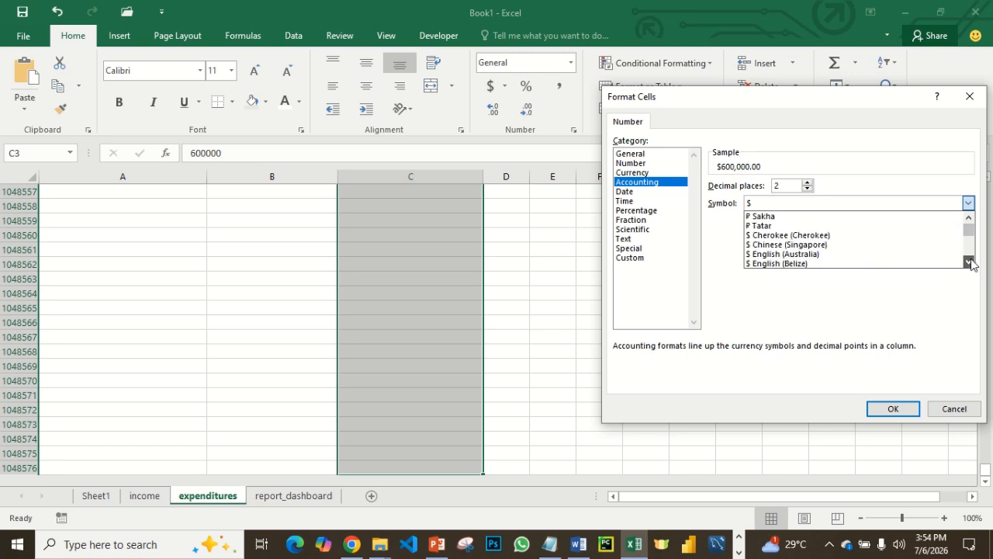
click(969, 263)
click(969, 263)
click(969, 262)
click(970, 262)
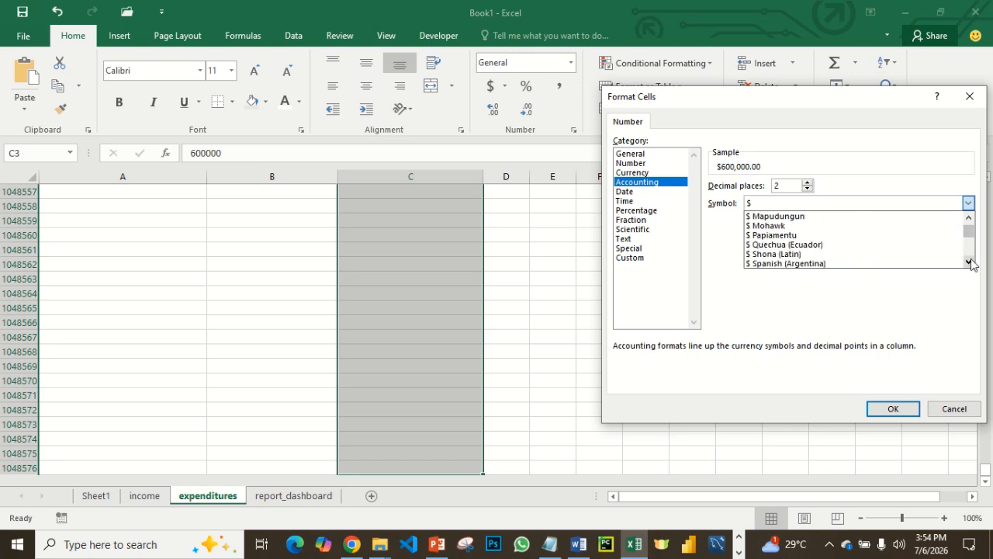
click(969, 263)
click(969, 262)
click(970, 262)
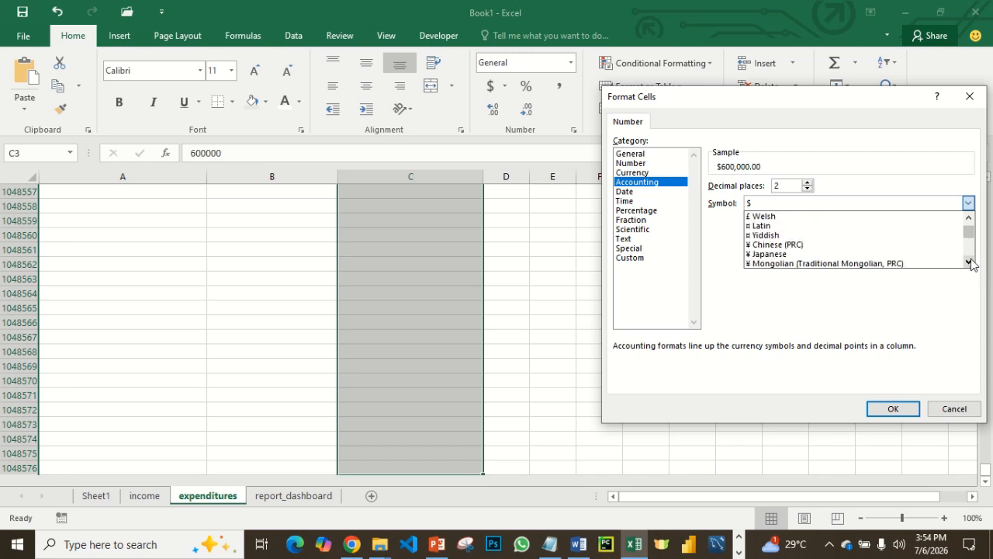
click(969, 262)
click(969, 262)
click(969, 262)
click(969, 262)
click(969, 262)
click(969, 262)
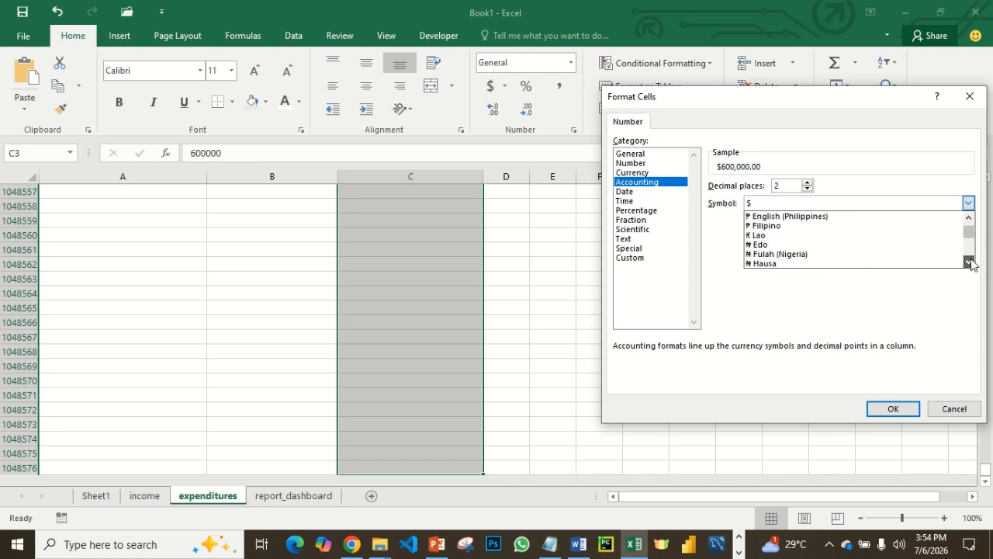
click(970, 263)
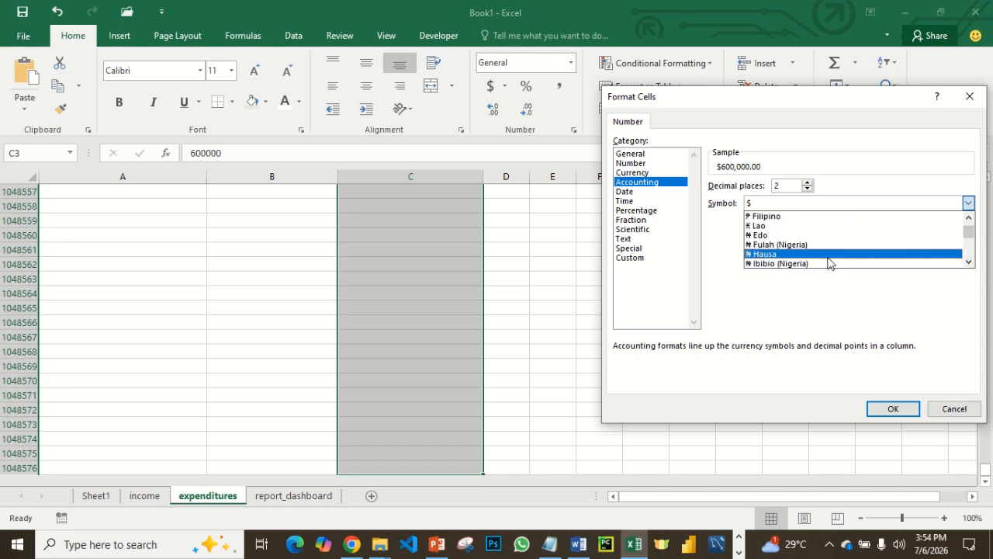
scroll(829, 259, down, 2)
click(789, 257)
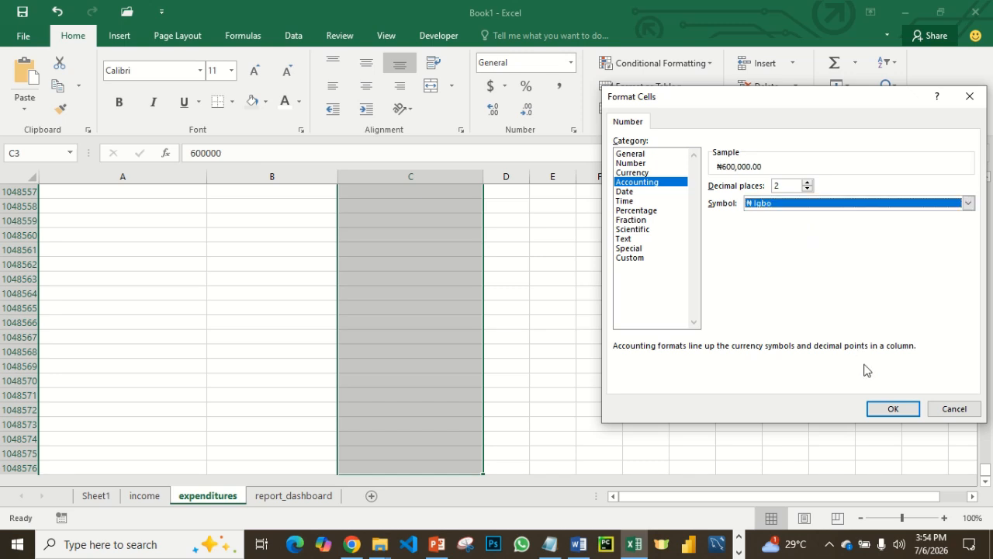
click(877, 411)
scroll(861, 312, up, 11)
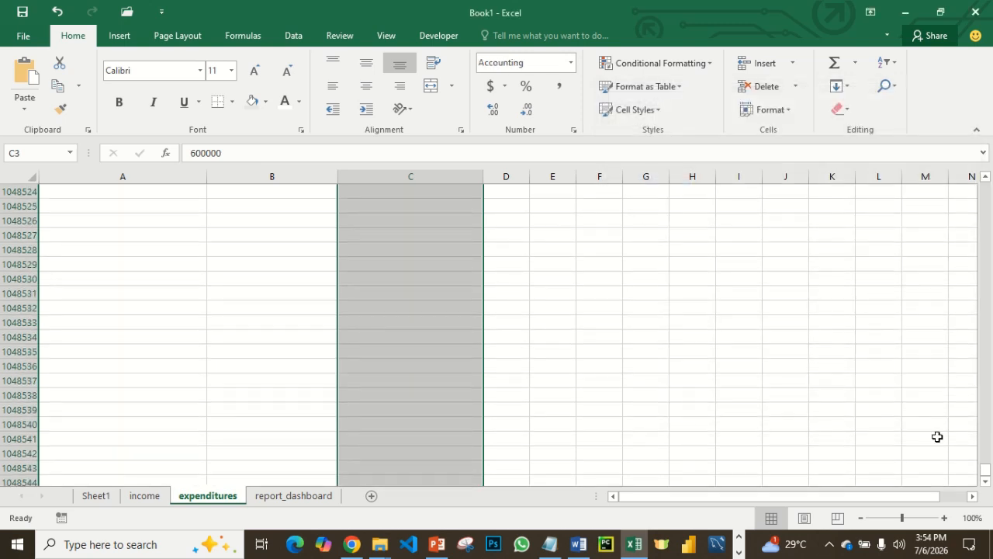
drag(982, 411, 983, 180)
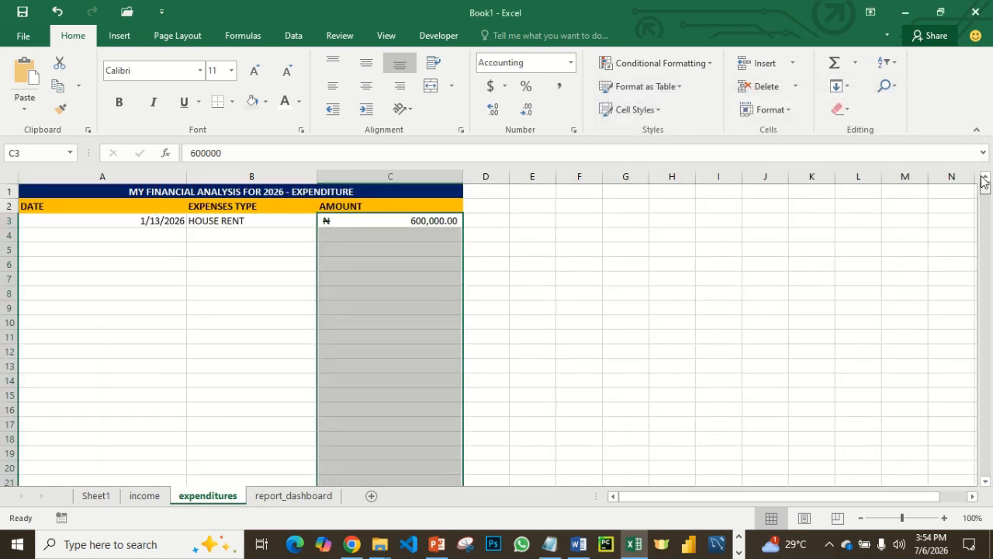
drag(723, 495, 426, 475)
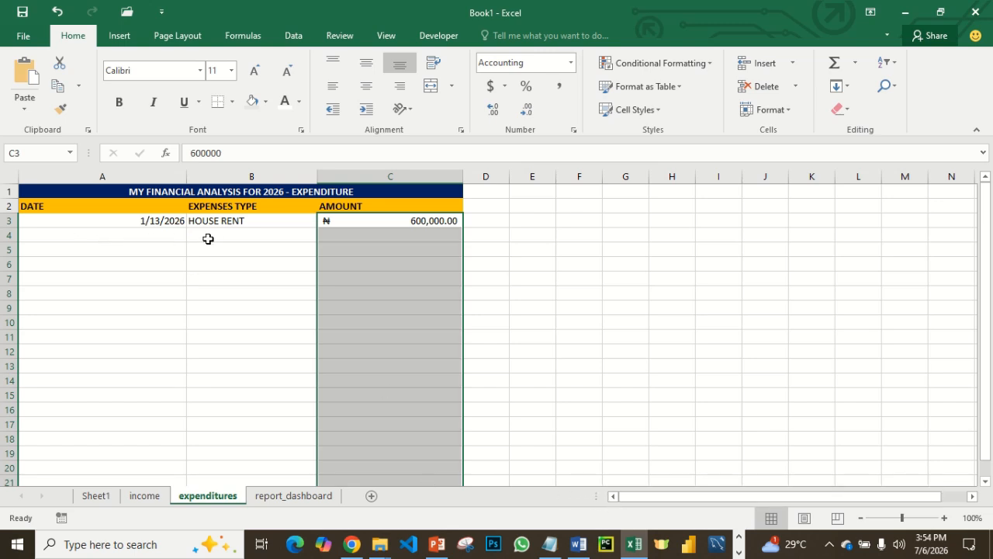
- Check the total expenditure on the report_dashboard sheet and return to the expenditures sheet with A4 selected
click(166, 235)
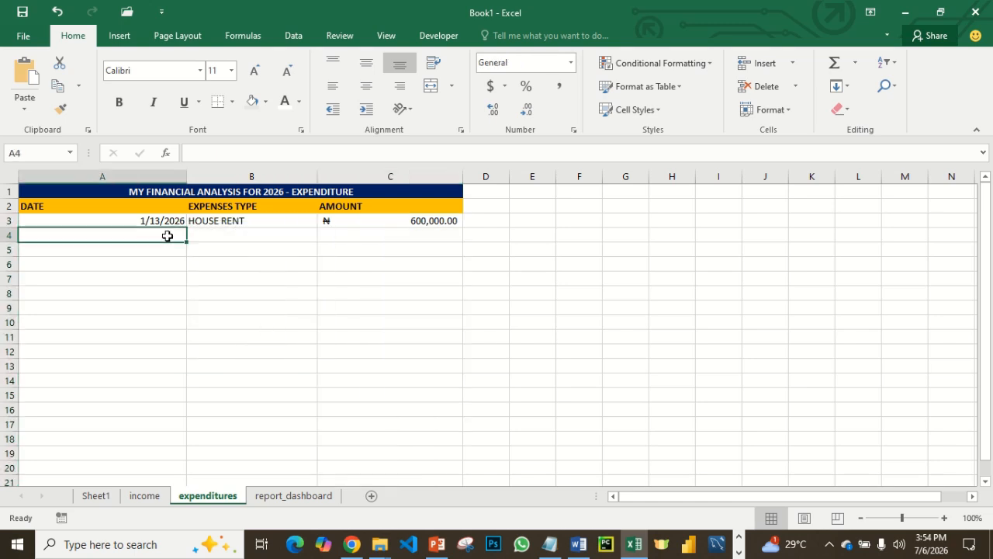
click(289, 496)
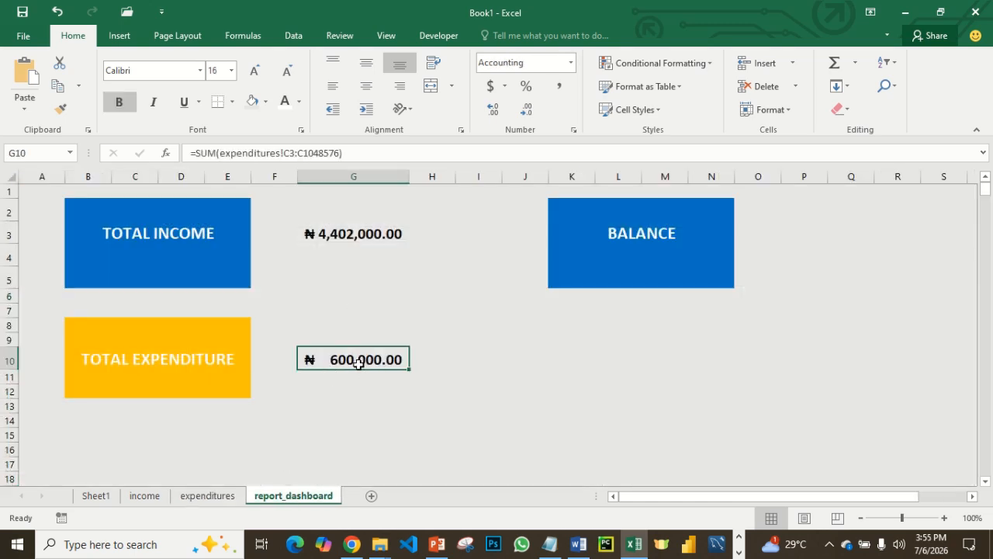
click(209, 496)
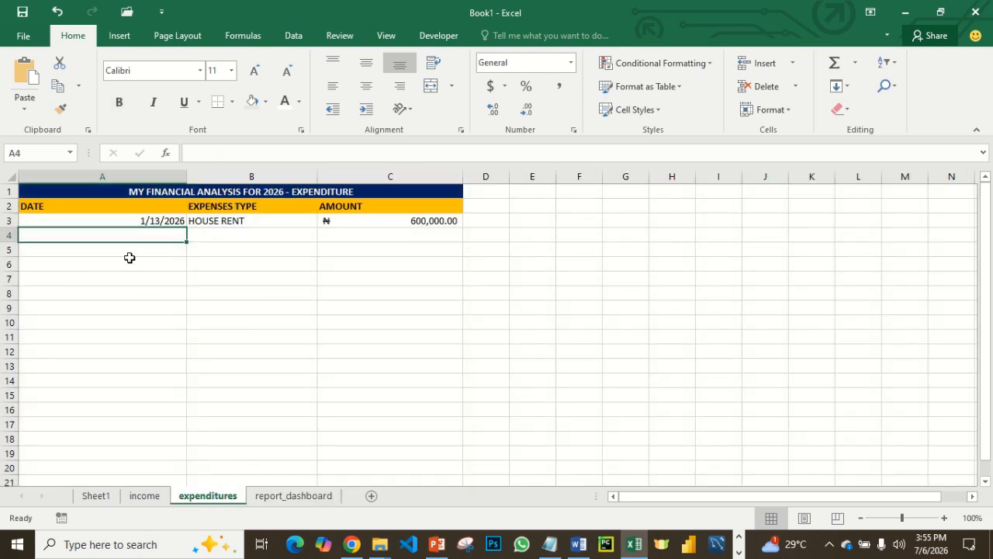
- Enter the date 1/14/2026 in A4 of the expenditures sheet
text(1)
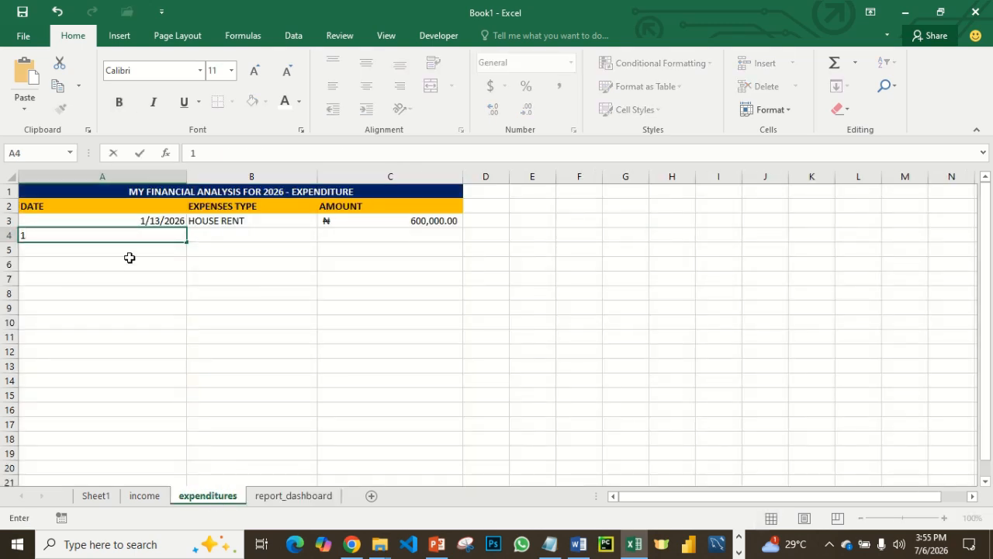
text(/14/2026)
key(Tab)
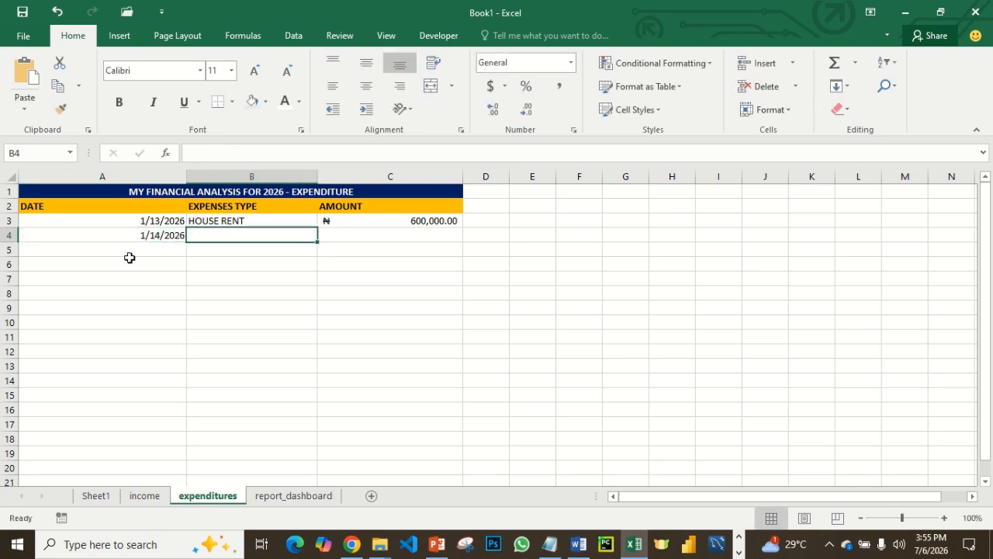
- Enter FUEL FOR HOME as the expense type in B4 and 15000 as the amount in C4
text(FU)
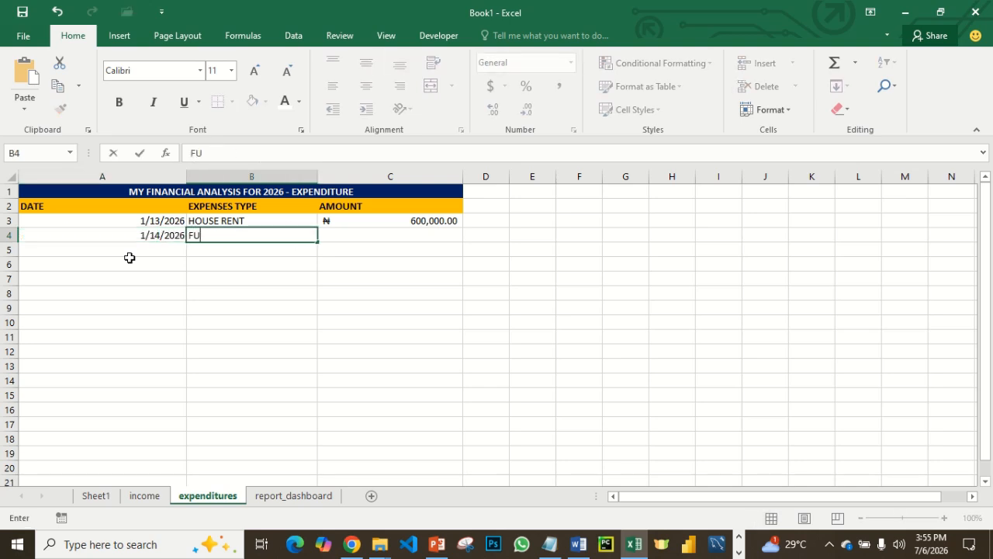
text(EL F)
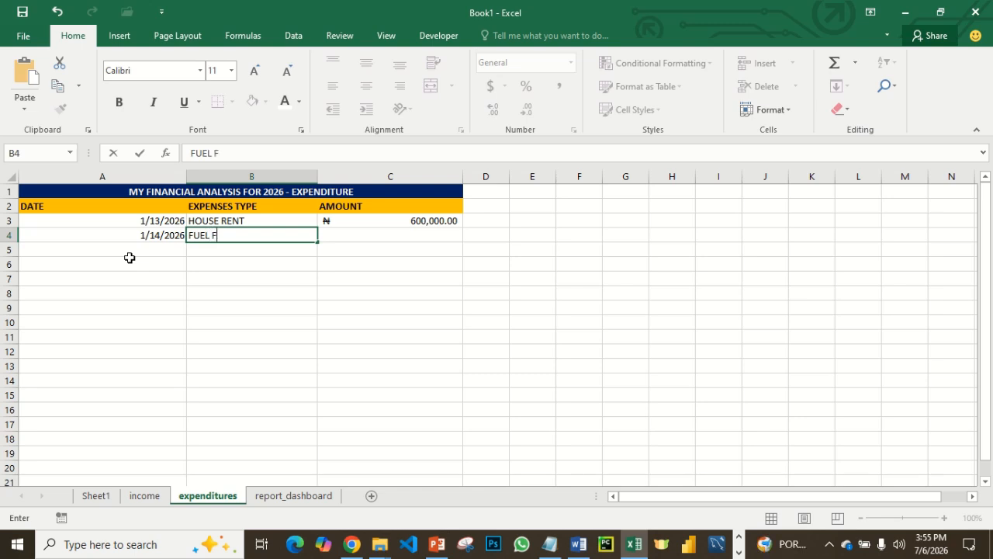
text(OR HOME)
key(Tab)
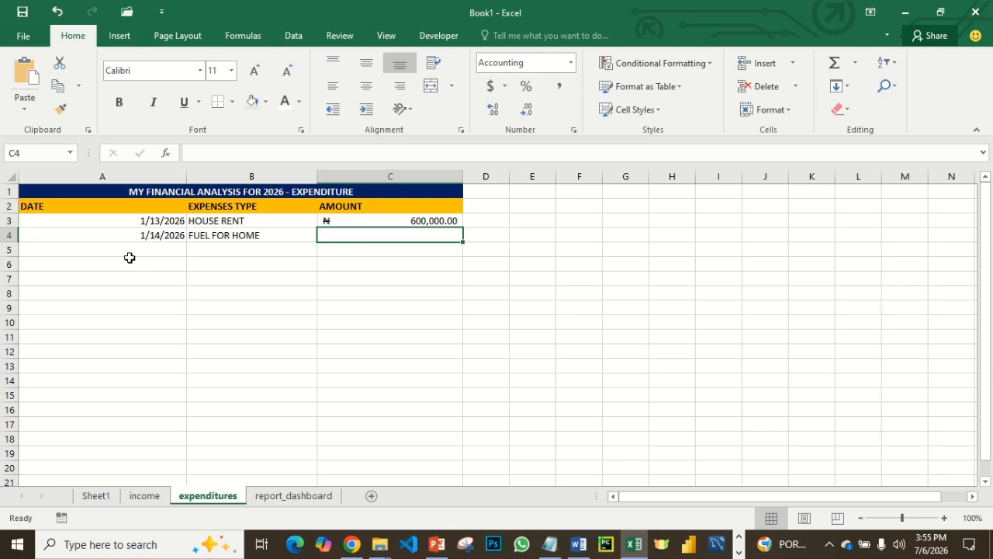
text(15000)
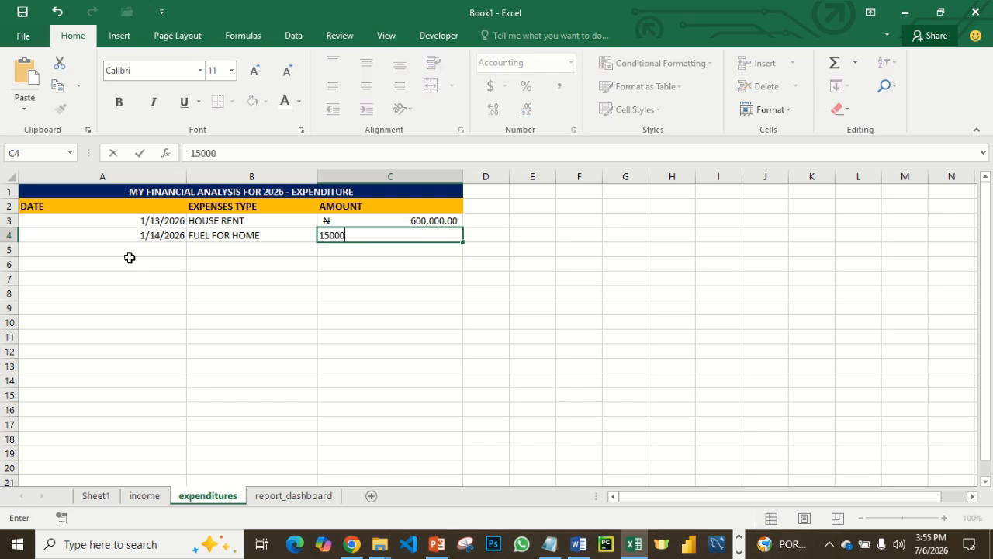
key(Return)
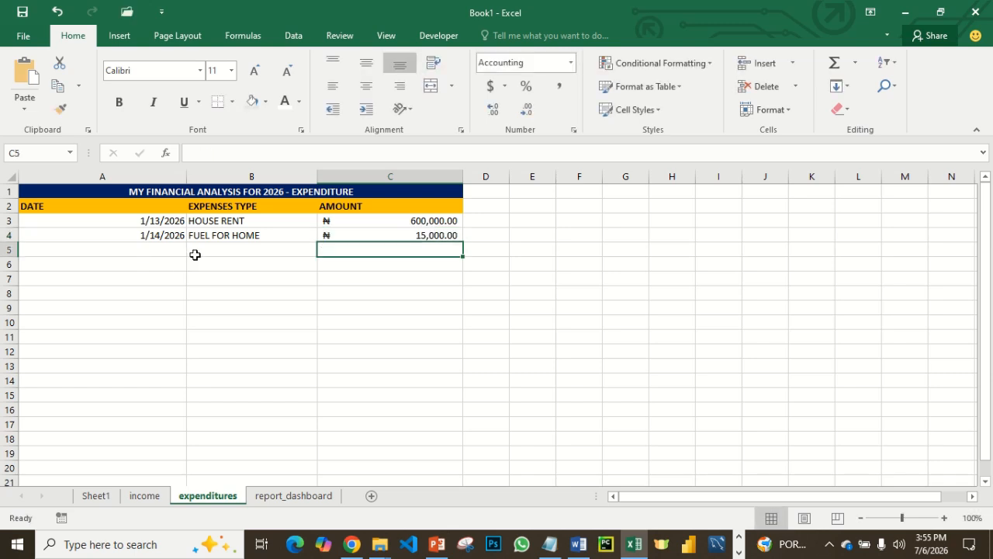
- Check the total expenditure on the report_dashboard sheet, and enter the date 1/14/2026 in A5 of the expenditures sheet
click(293, 495)
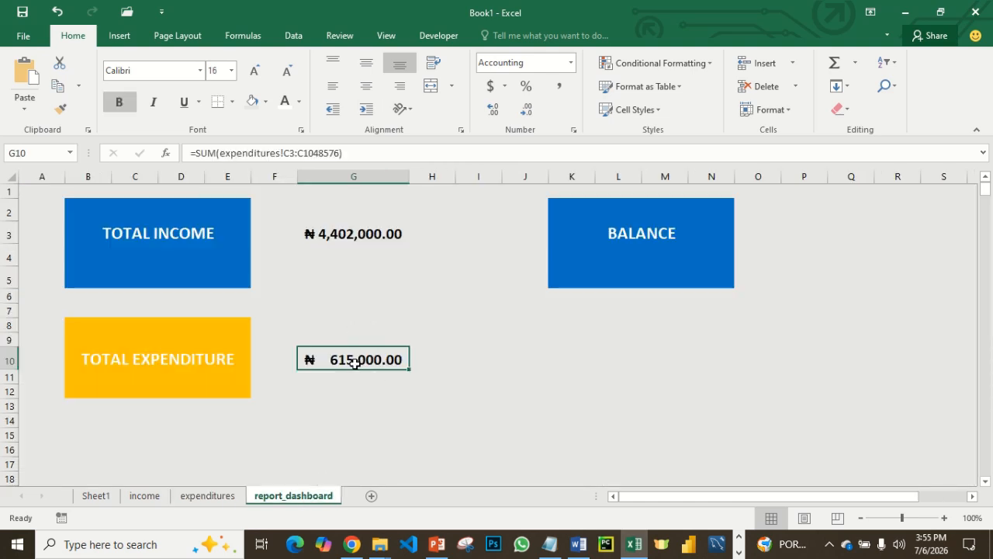
click(207, 495)
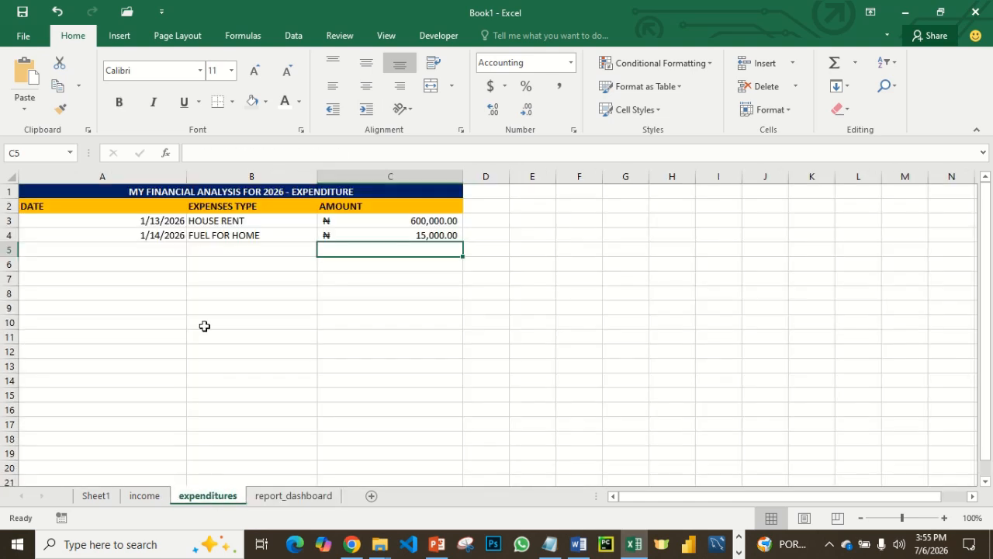
click(153, 246)
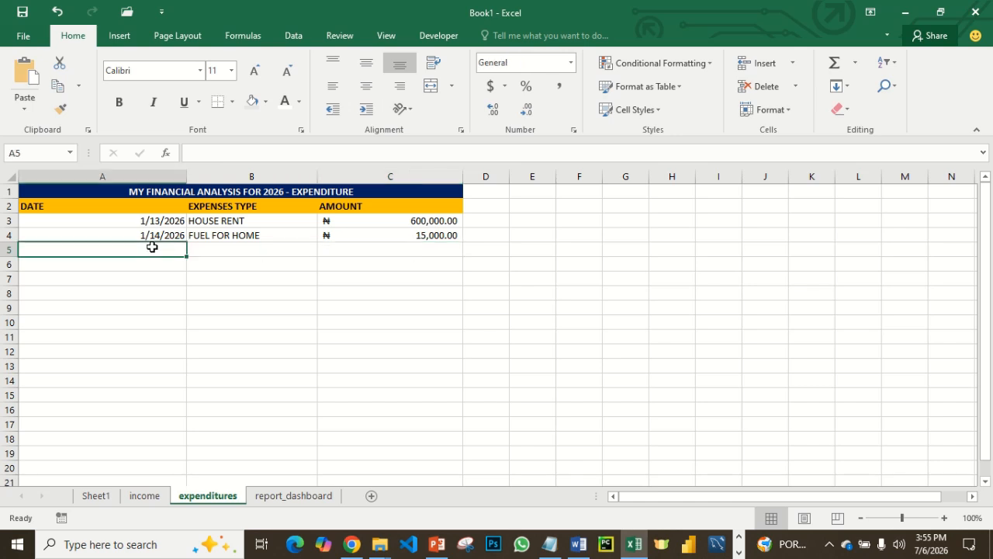
text(1)
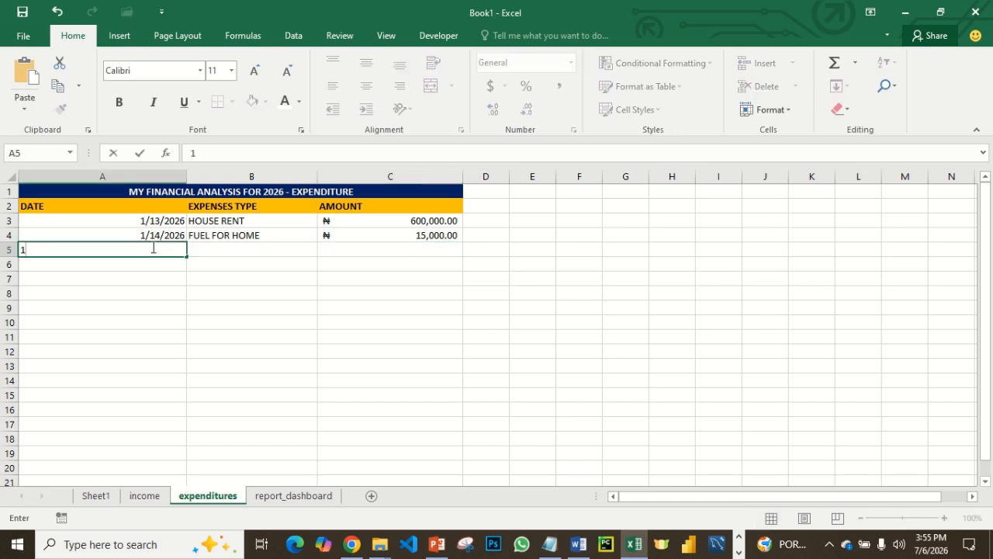
text(/14/2026)
key(Tab)
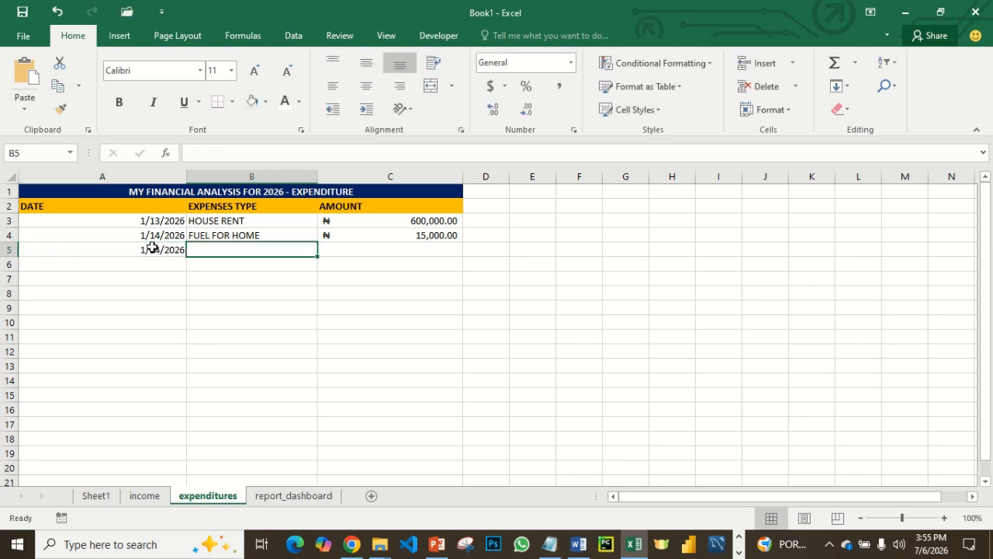
- Enter FOOD as the expense type in B5 and 25000 as the amount in C5
text(FOOD)
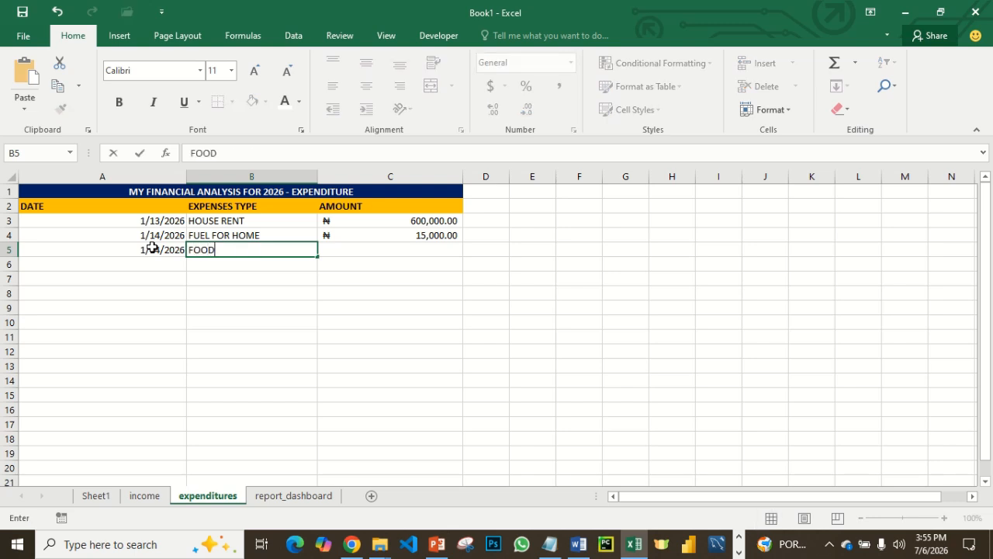
key(Tab)
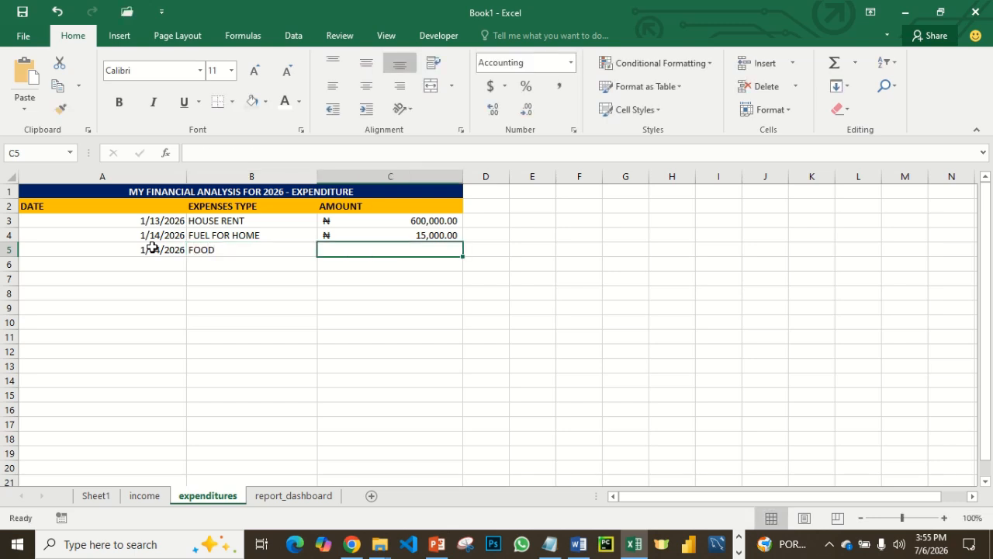
text(25000)
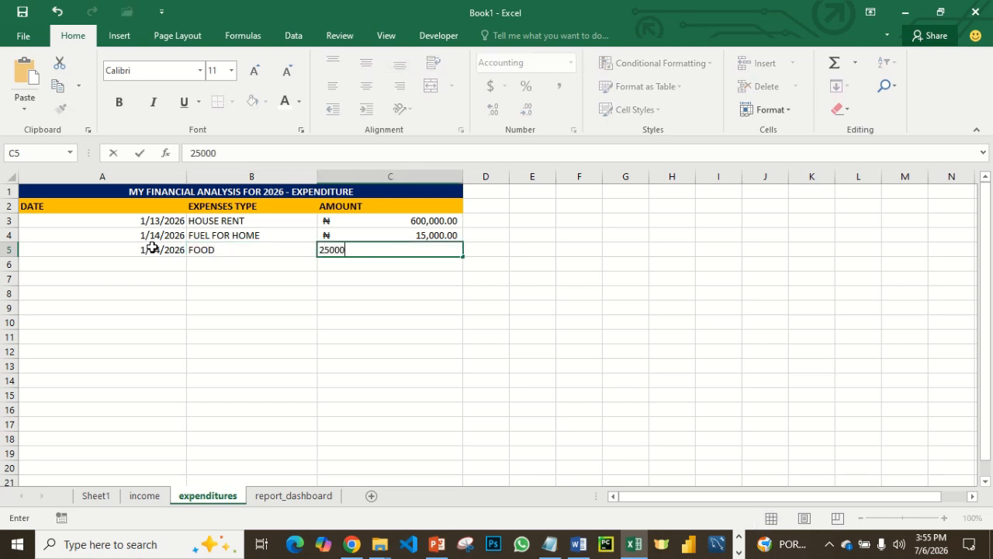
key(Return)
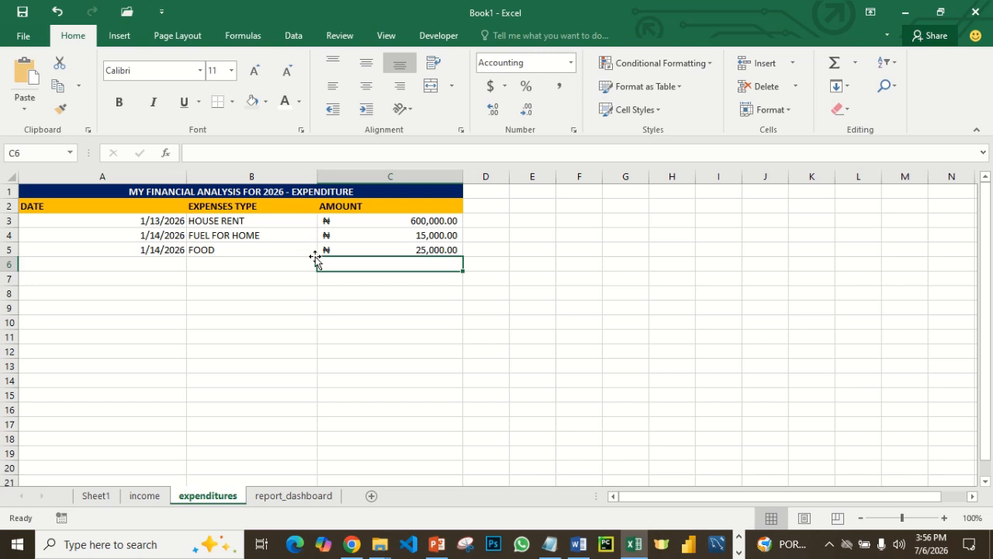
- Enter the date 1/16/2026 in A6 of the expenditures sheet
click(165, 262)
text(1)
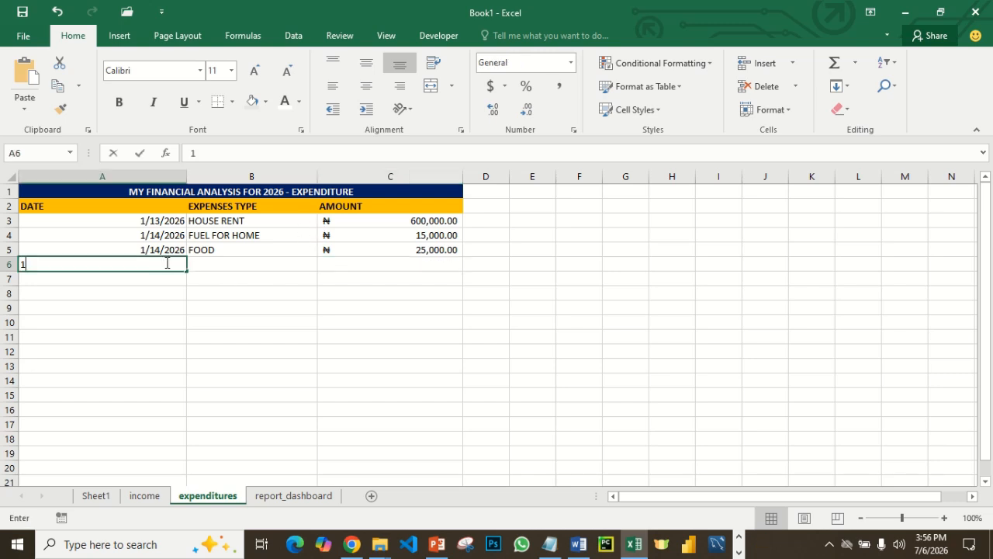
text(/)
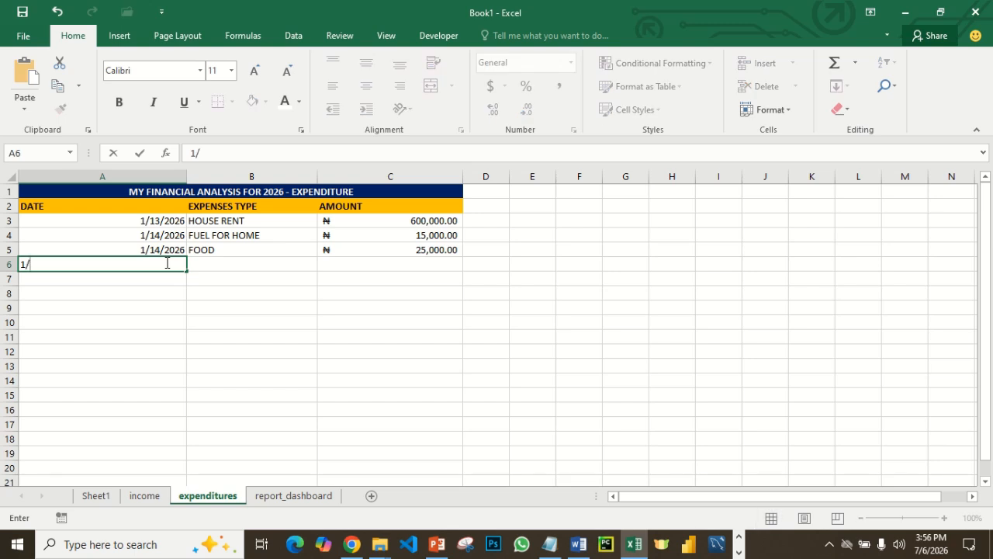
text(16/202)
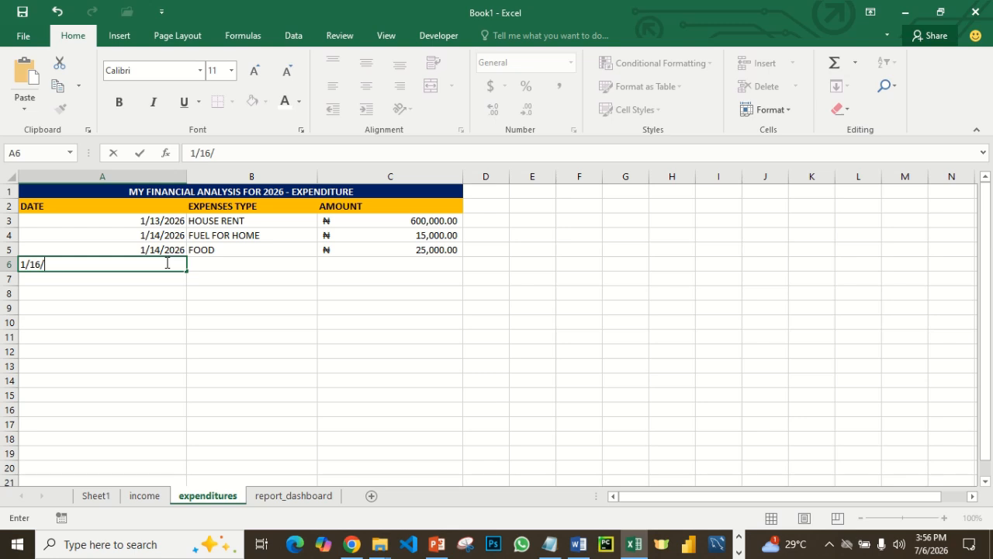
text(6)
key(Tab)
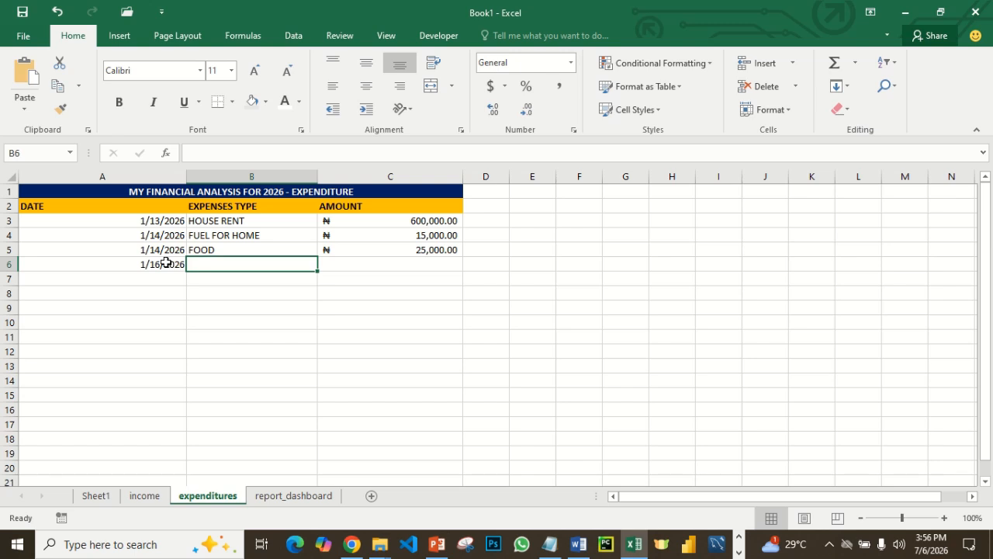
- Enter MEDICAL BILL as the expense type in B6 and 55000 as the amount in C6
text(ME)
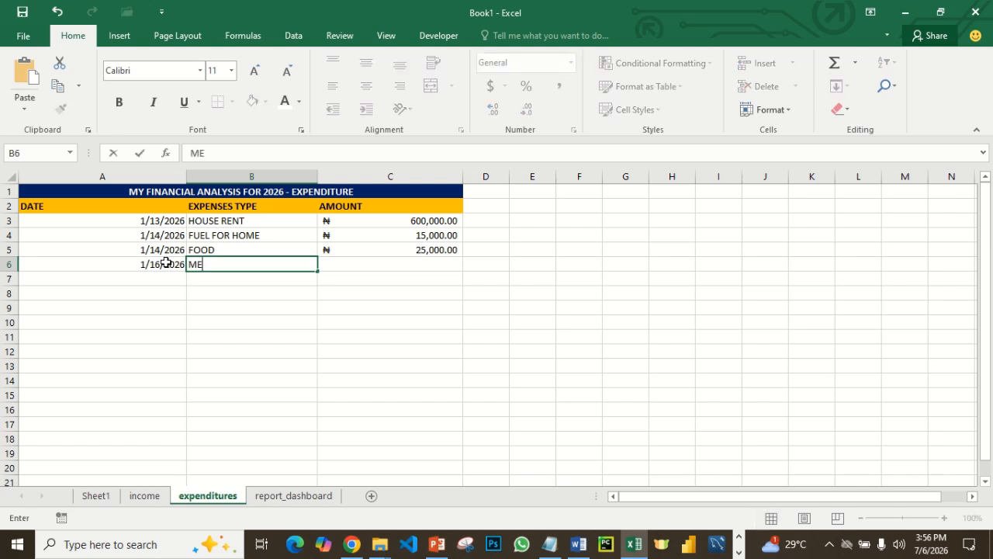
text(DICAL BILL)
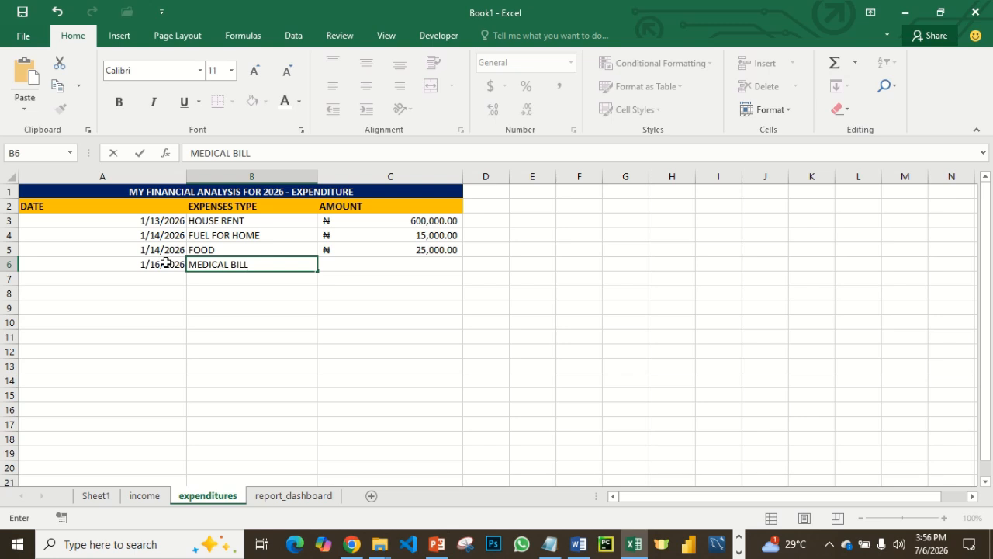
key(Tab)
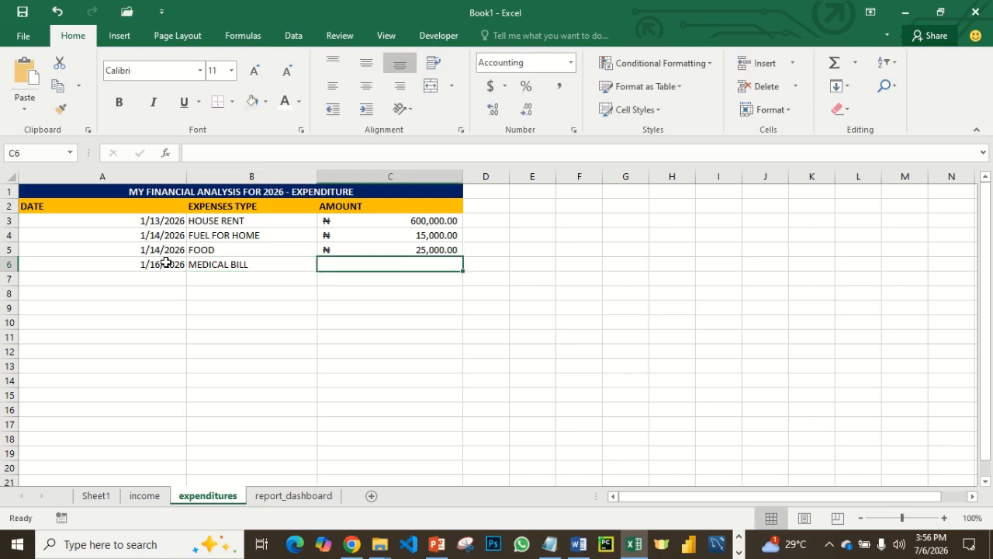
text(55,000)
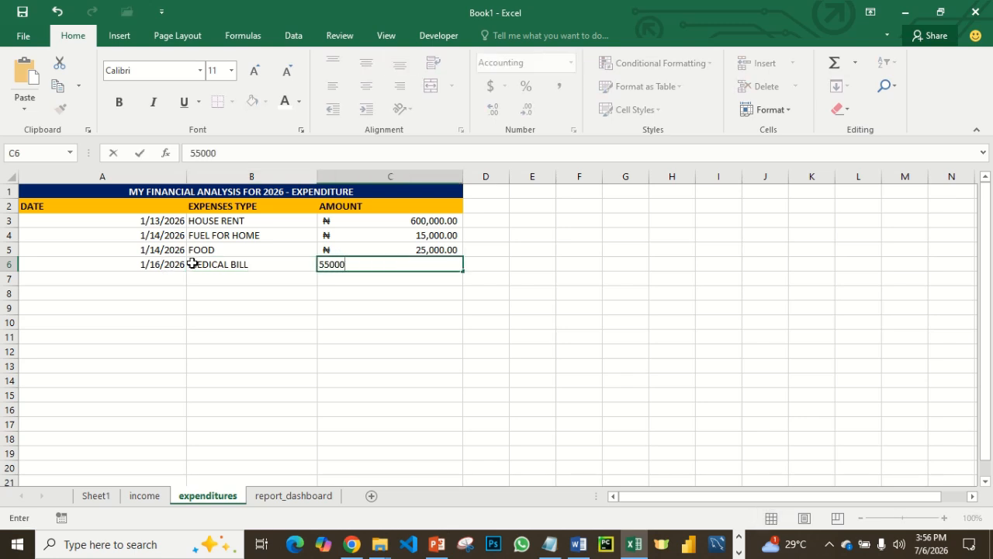
click(235, 317)
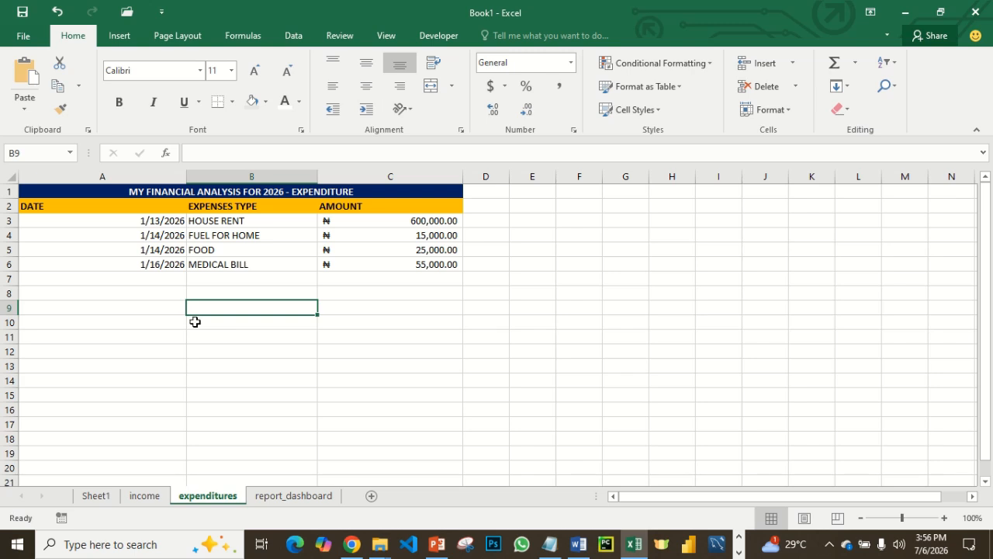
- Enter the date 1/18/2026 in A7 of the expenditures sheet
click(148, 280)
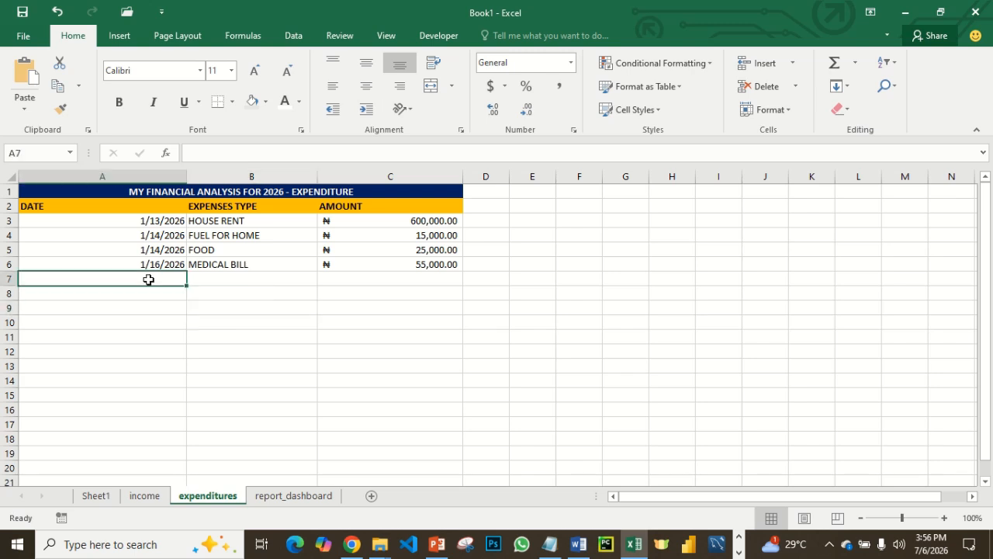
text(1/)
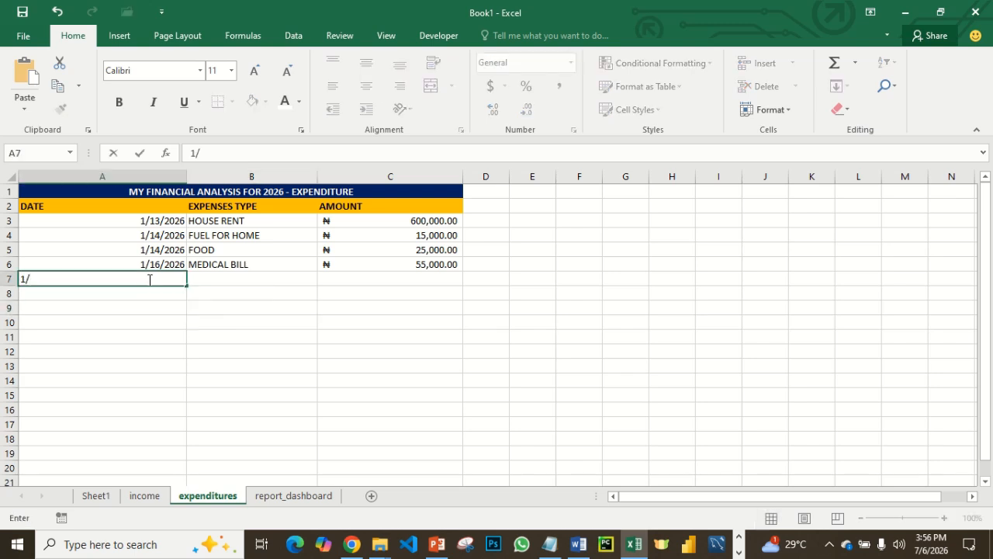
text(18/2026)
key(Tab)
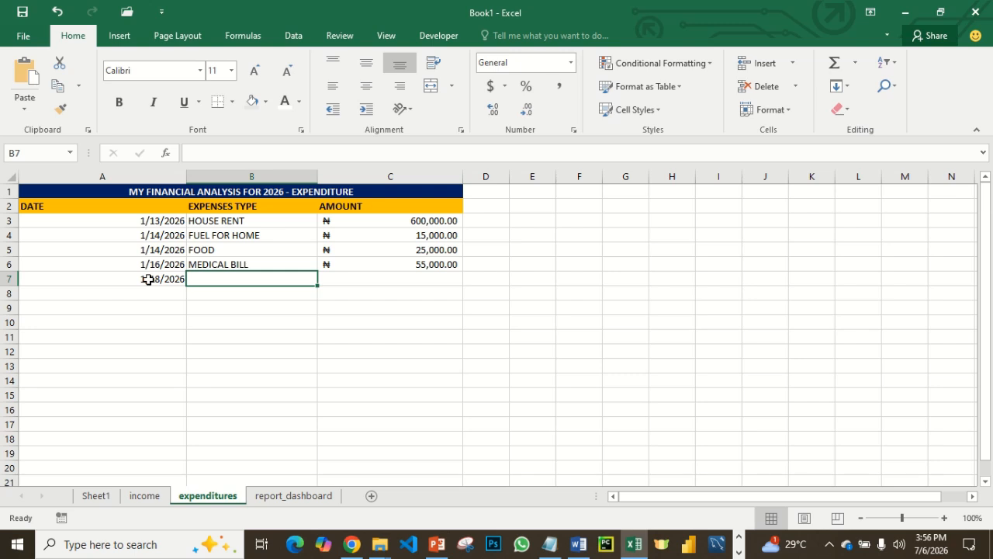
- Enter TRANSPORTATION as the expense type in B7 and 12000 as the amount in C7
text(TRA)
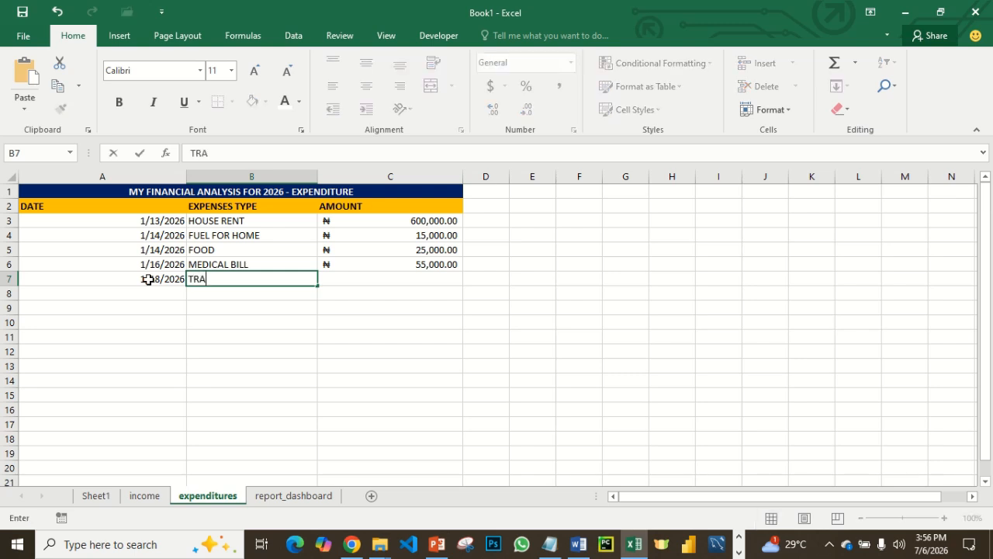
text(NSPORTATION)
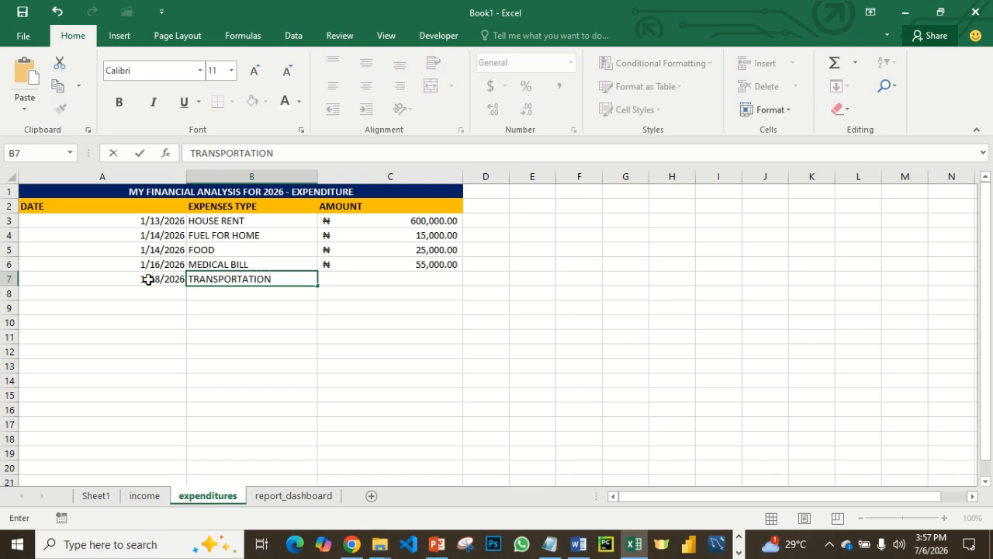
key(Tab)
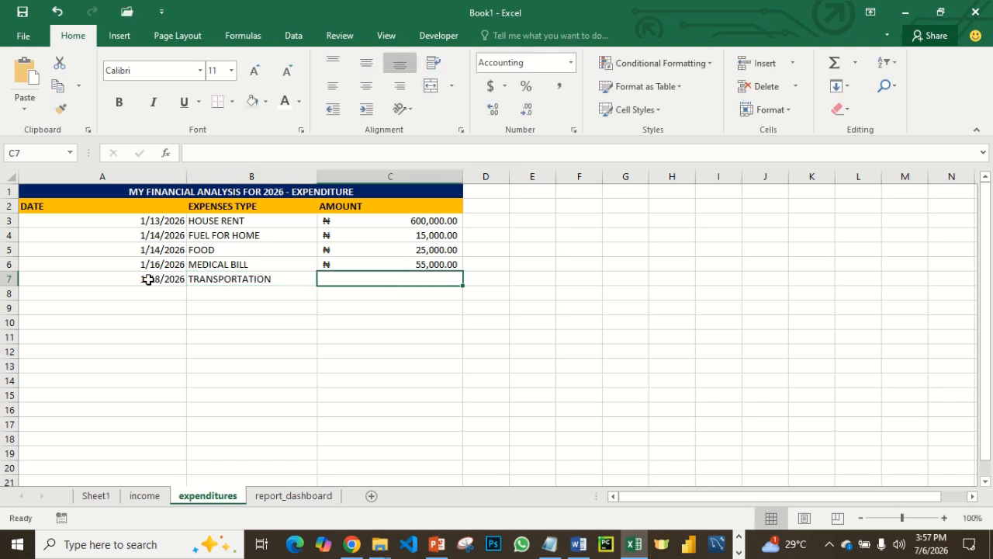
text(12,000)
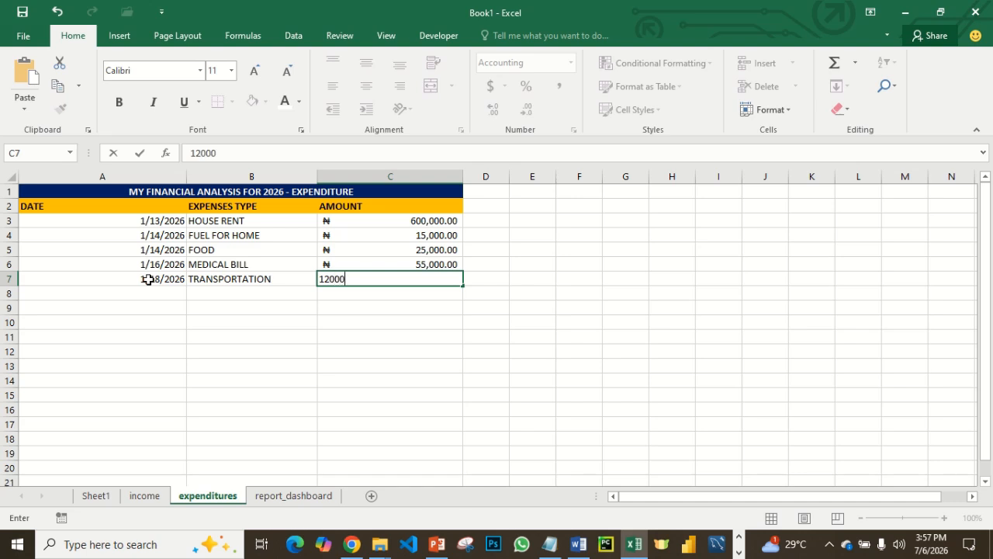
key(Return)
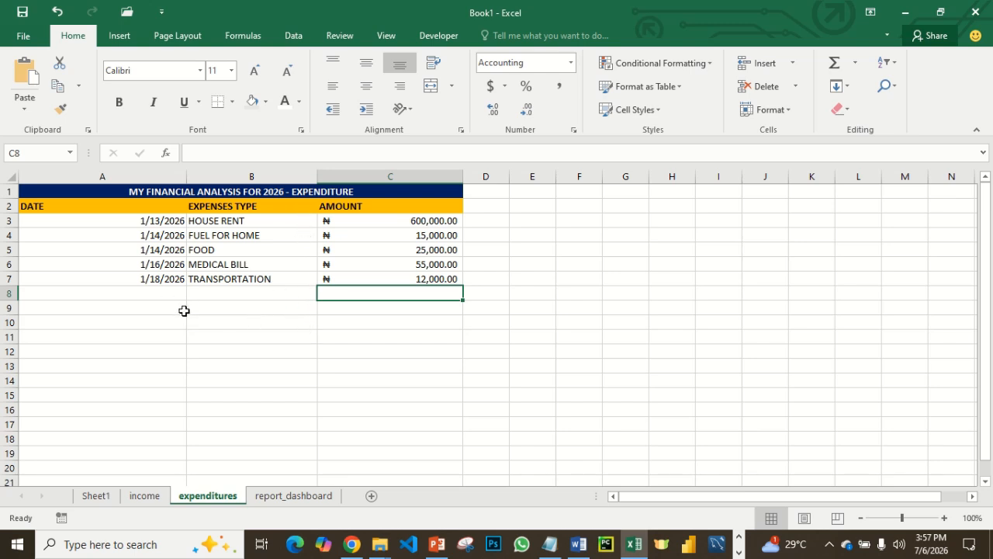
- Enter the date 2/20/2026 in A8 of the expenditures sheet
click(167, 293)
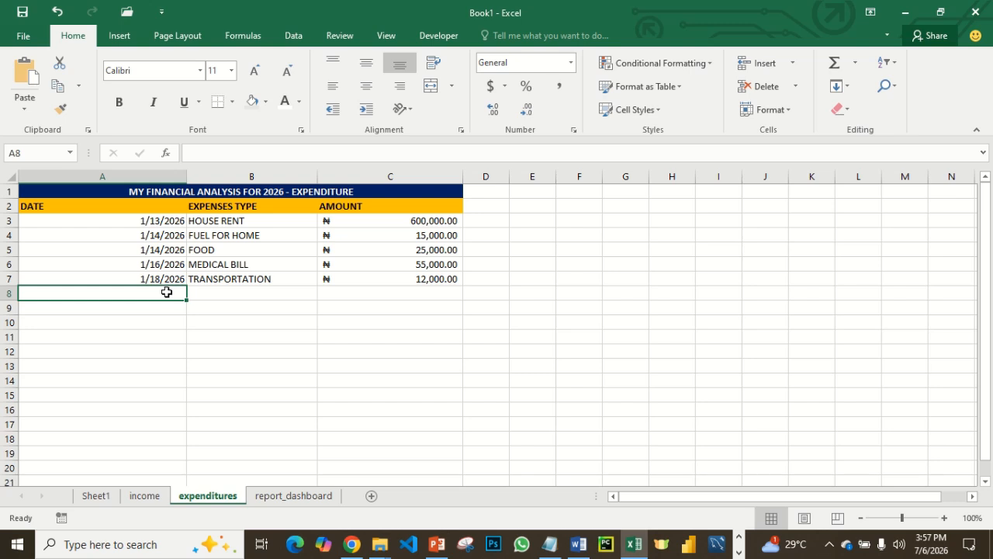
text(2)
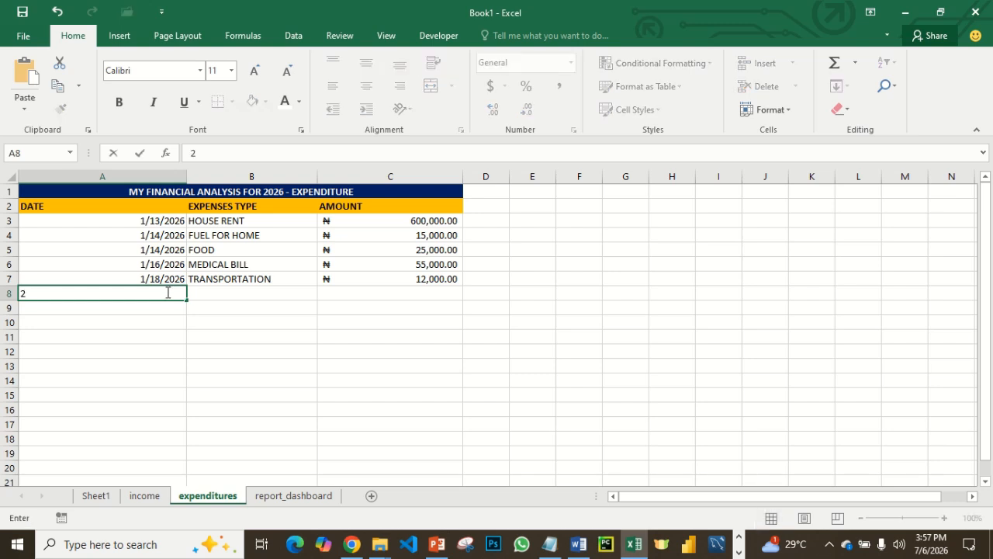
text(/20/2026)
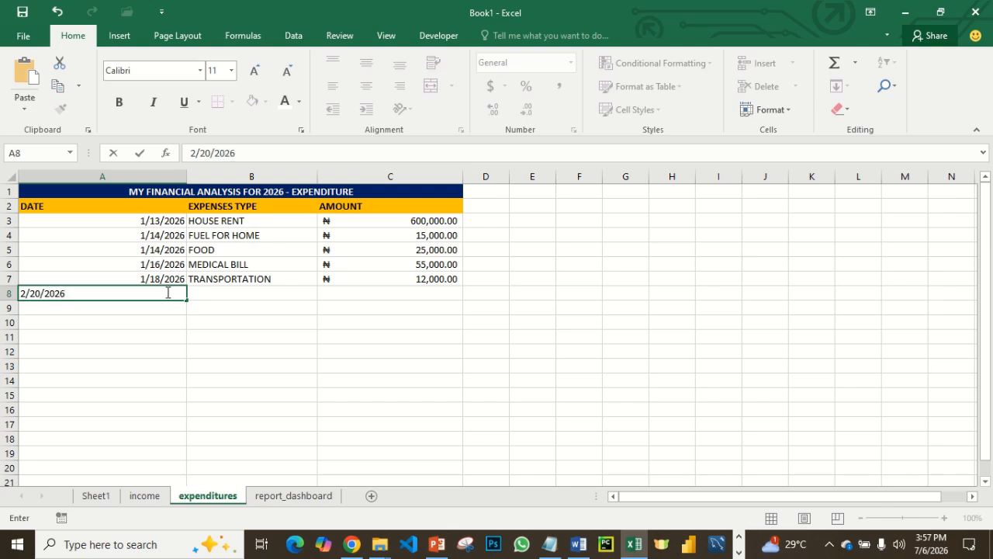
key(Tab)
- Enter BIRTHDAY PARTY as the expense type in B8 and 180000 as the amount in C8
text(BIRT)
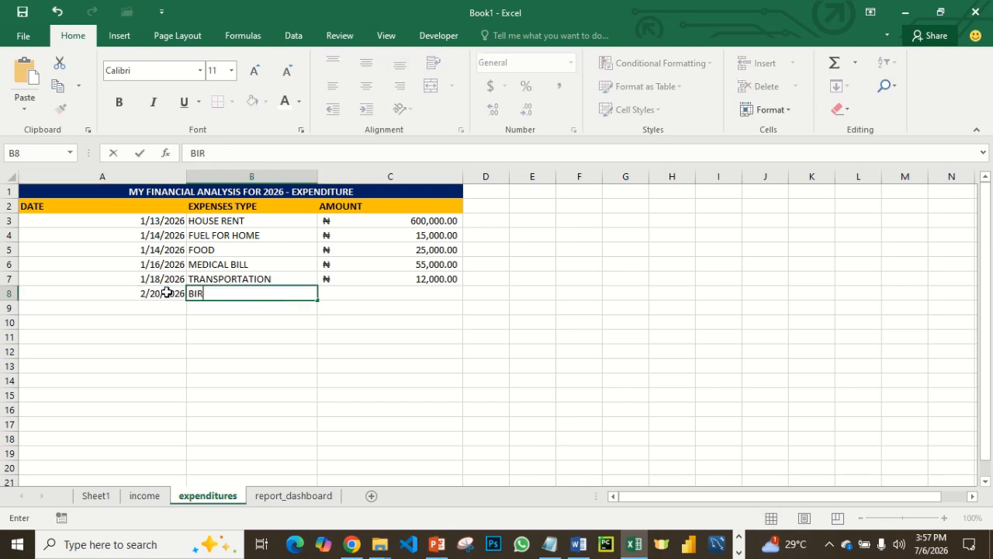
text(DAY PARTY)
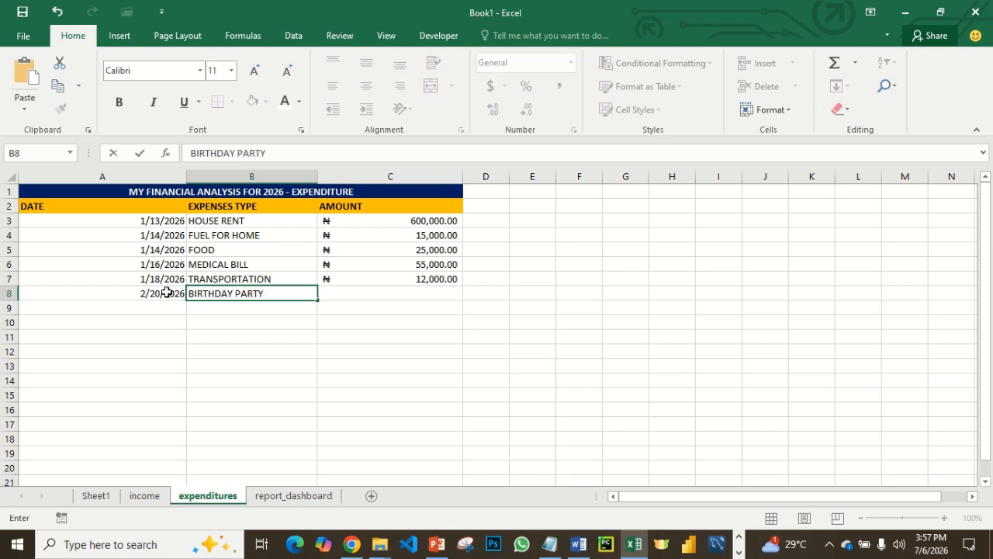
key(Tab)
text(1)
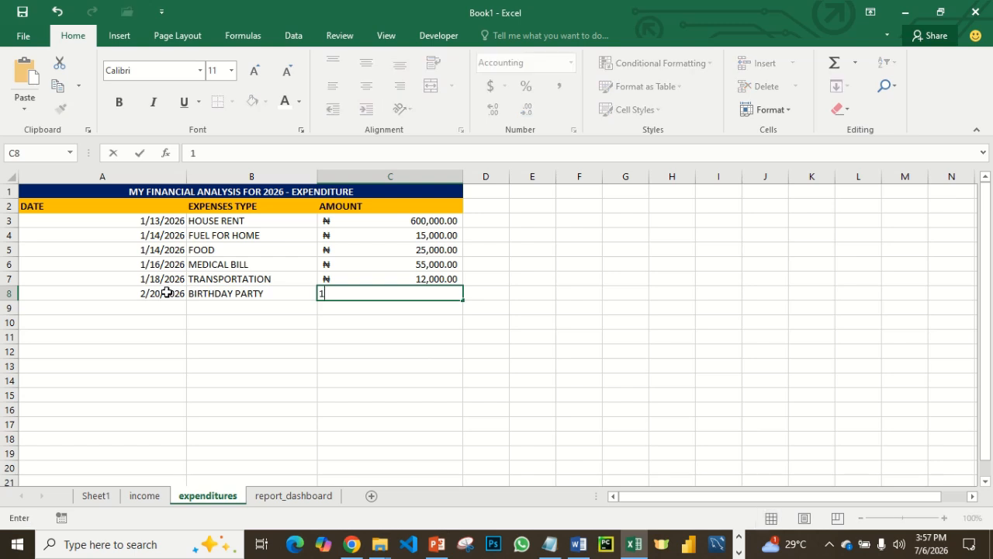
text(80000)
key(Return)
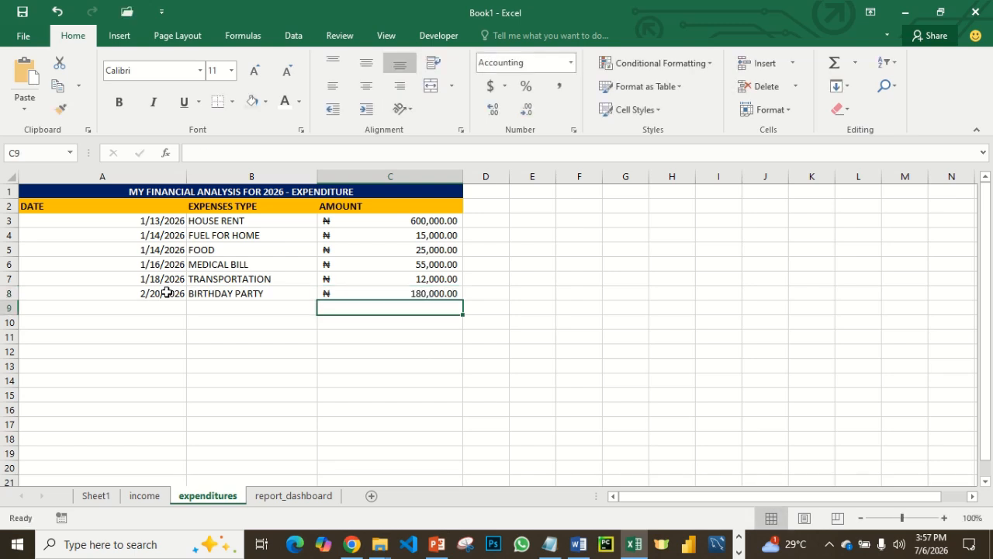
- Enter the date 2/21/2026 in A9 of the expenditures sheet
click(167, 311)
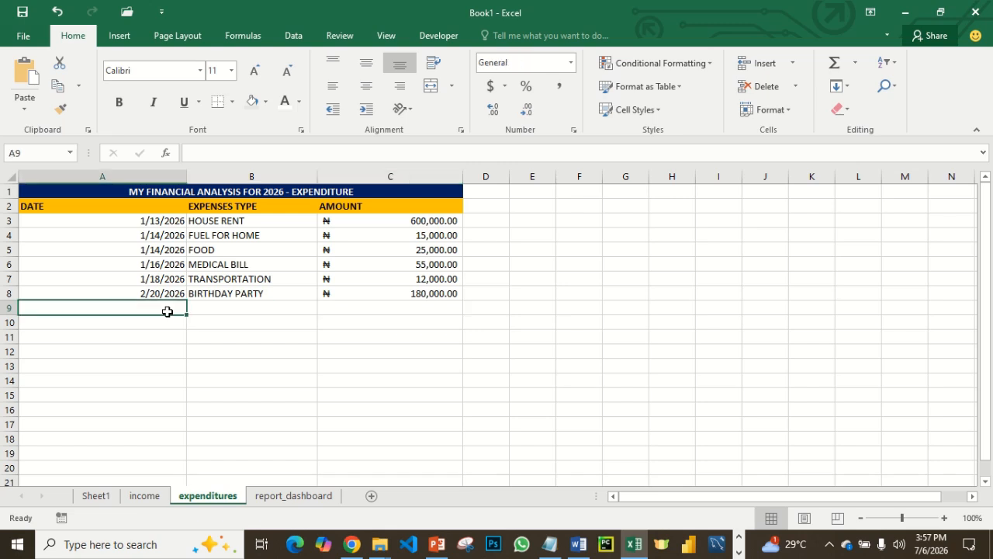
text(2)
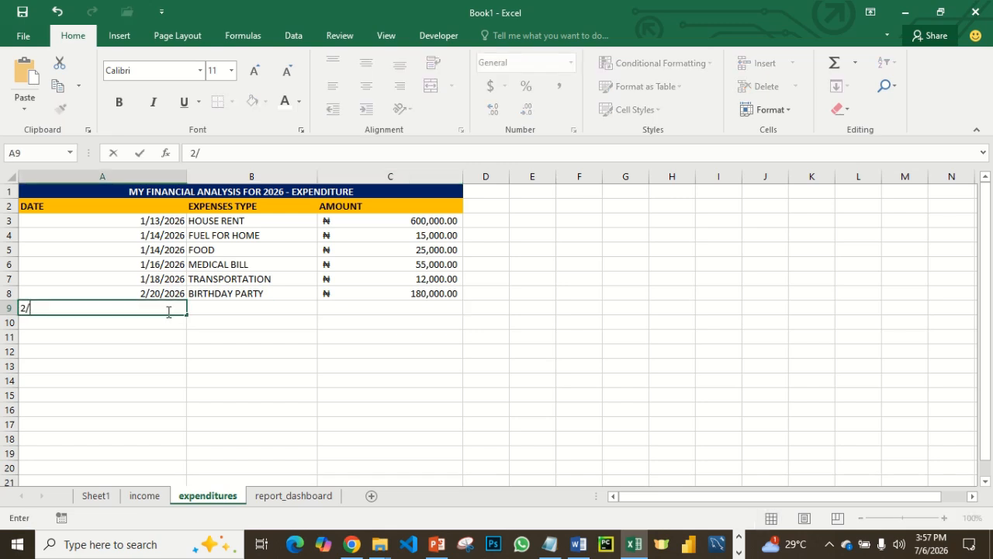
text(/21/2026)
key(Tab)
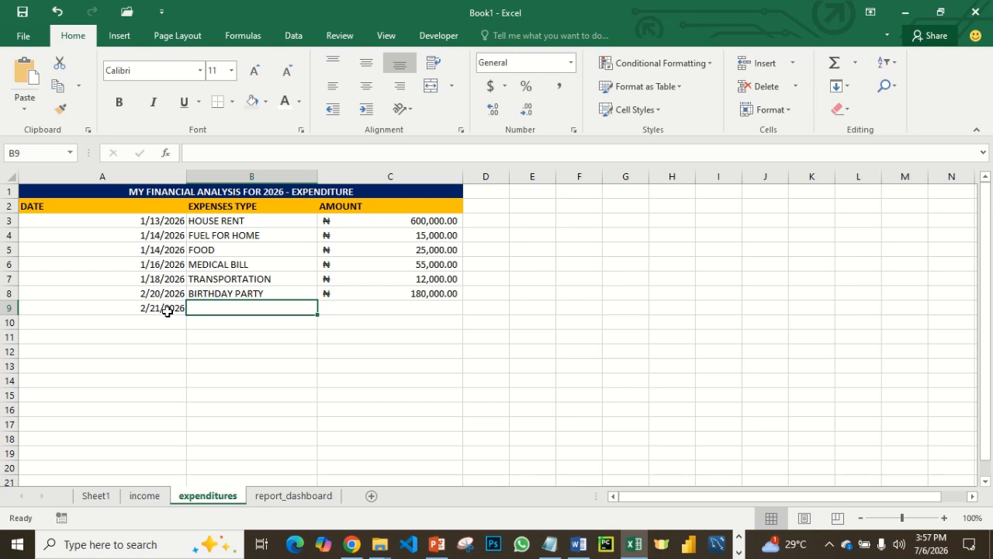
- Enter FOOD as the expense type in B9 and 30000 as the amount in C9
text(FOOD)
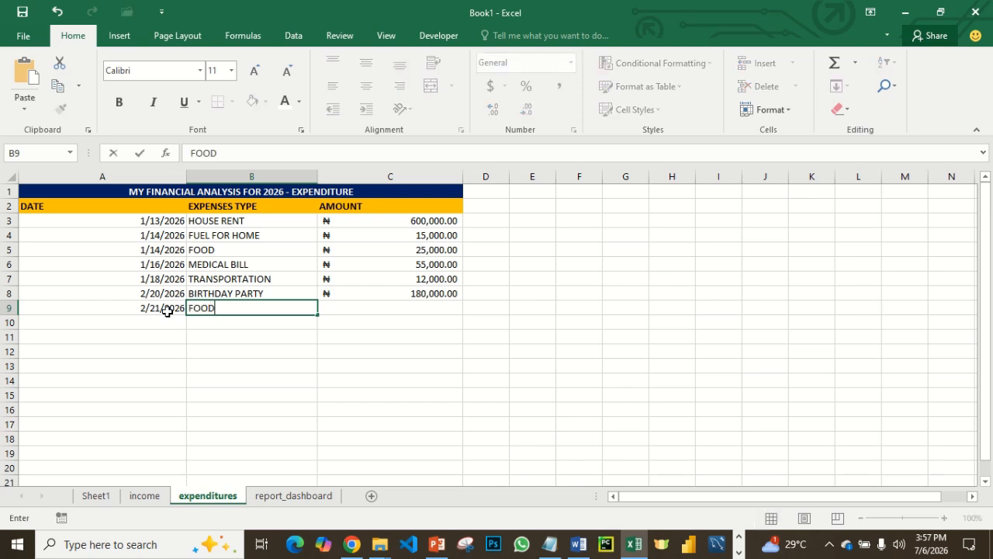
key(Tab)
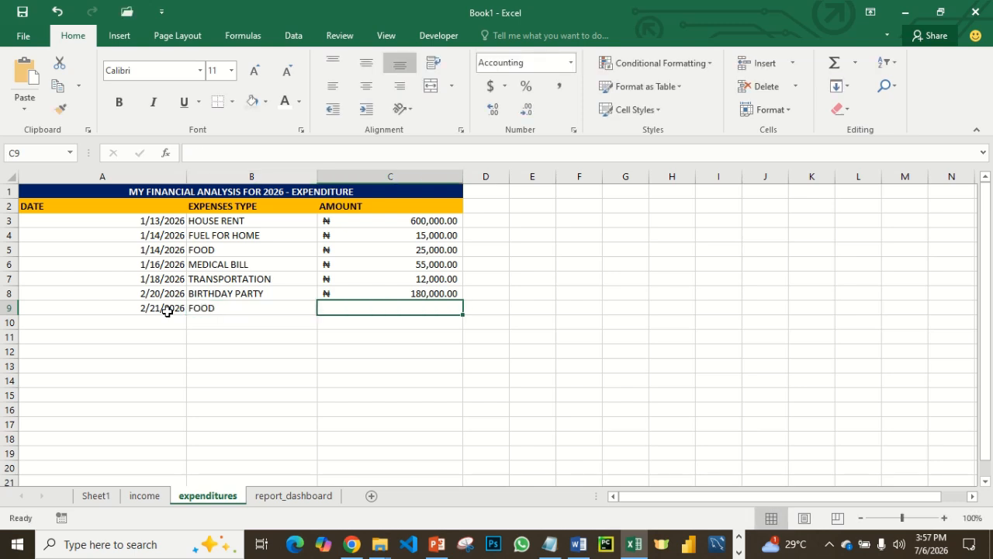
text(30000)
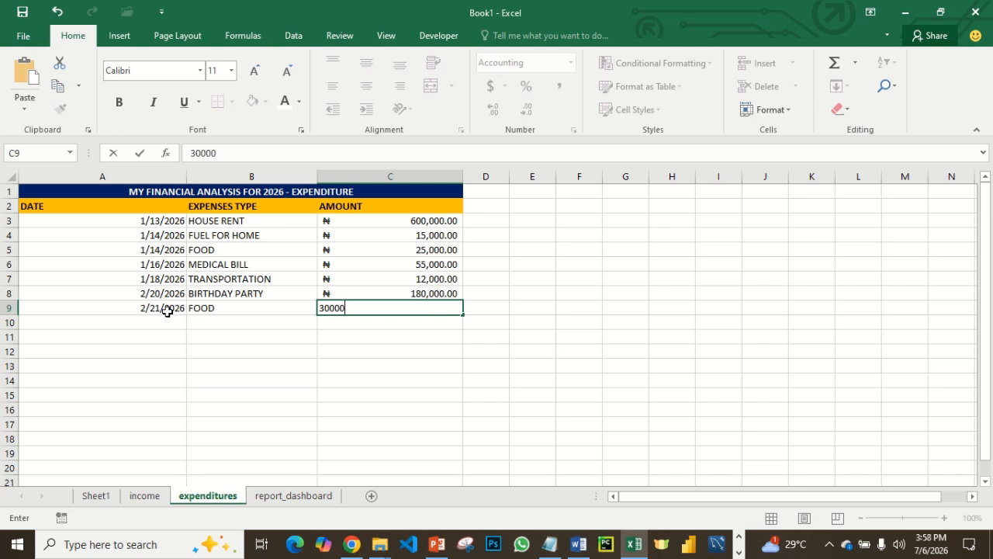
key(Return)
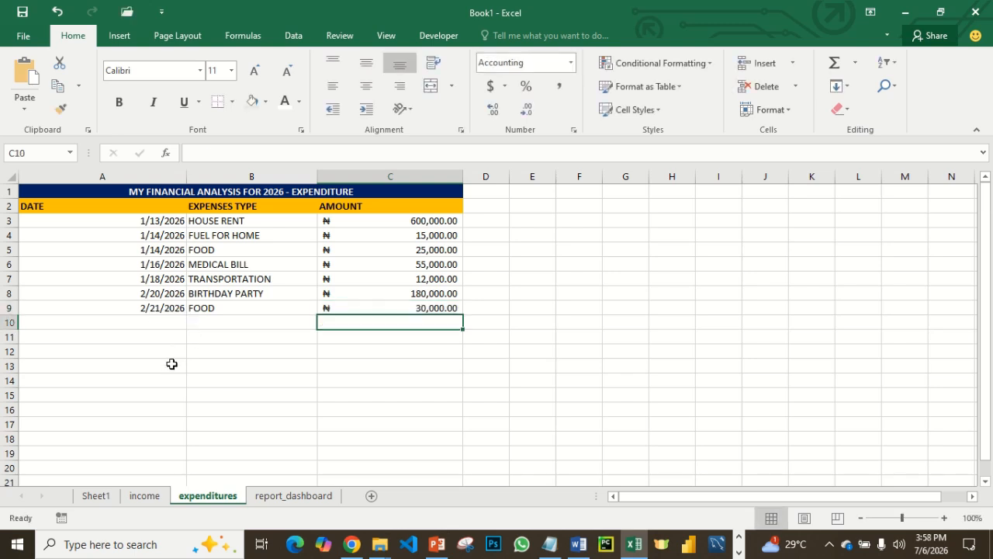
- Calculate the balance in P3 of the report_dashboard sheet by subtracting total expenditure from total income with =G3-G10
click(287, 498)
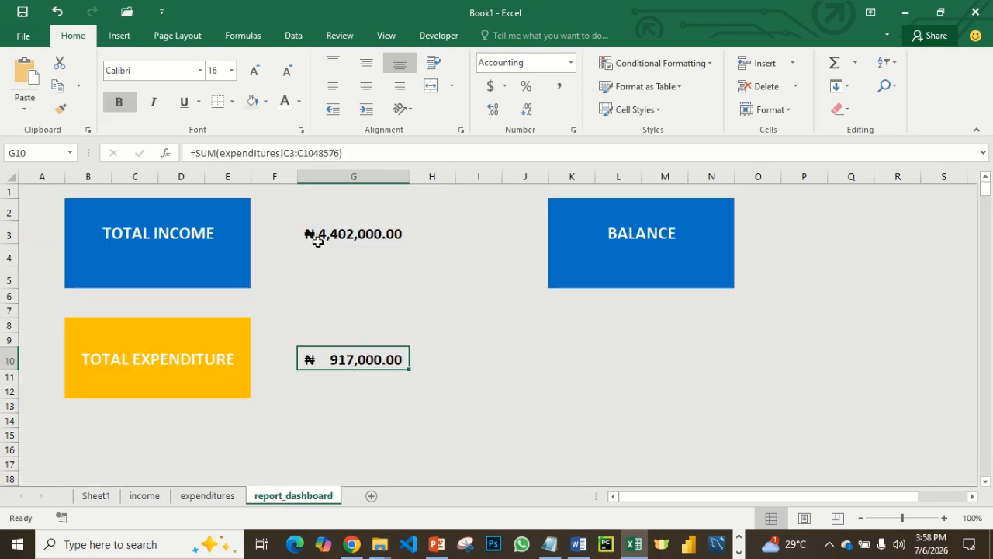
click(782, 232)
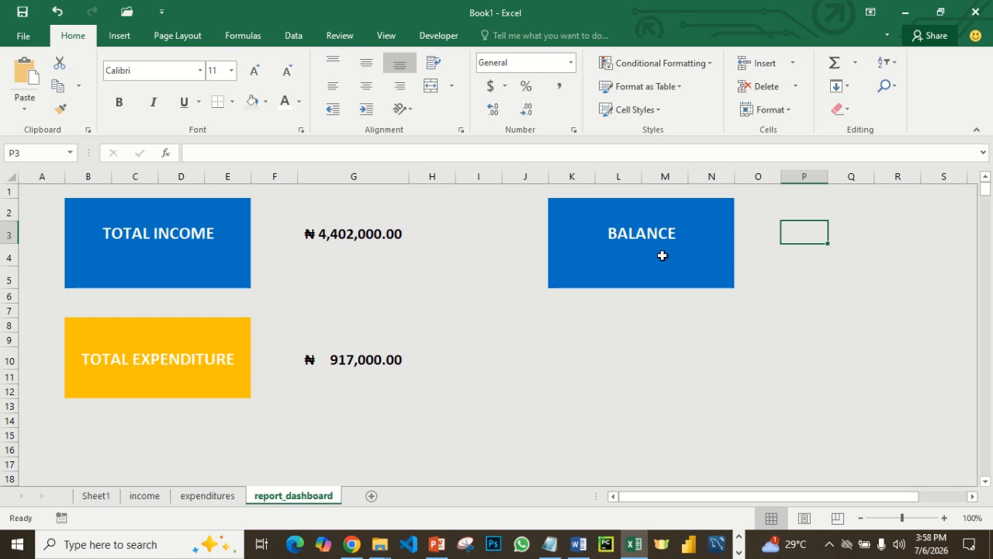
click(332, 241)
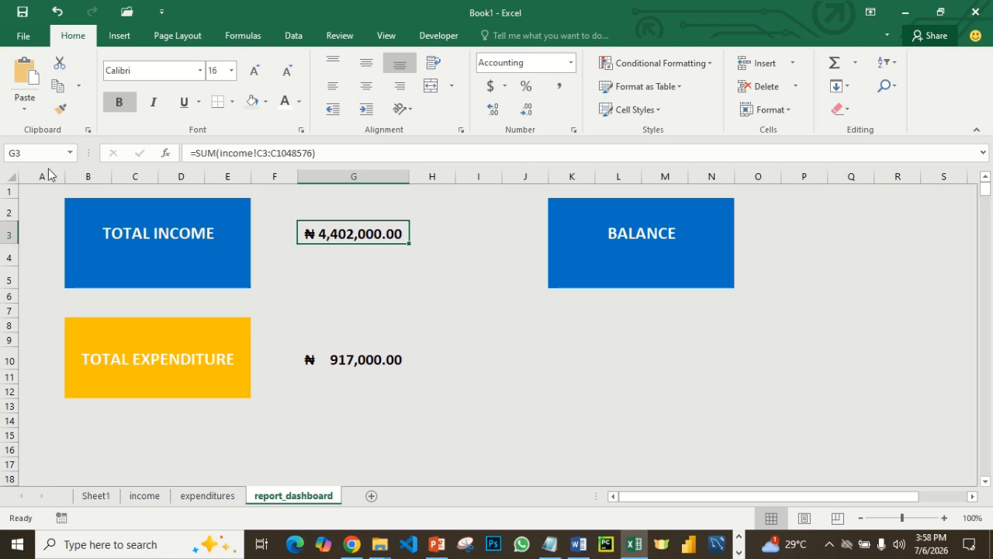
click(790, 242)
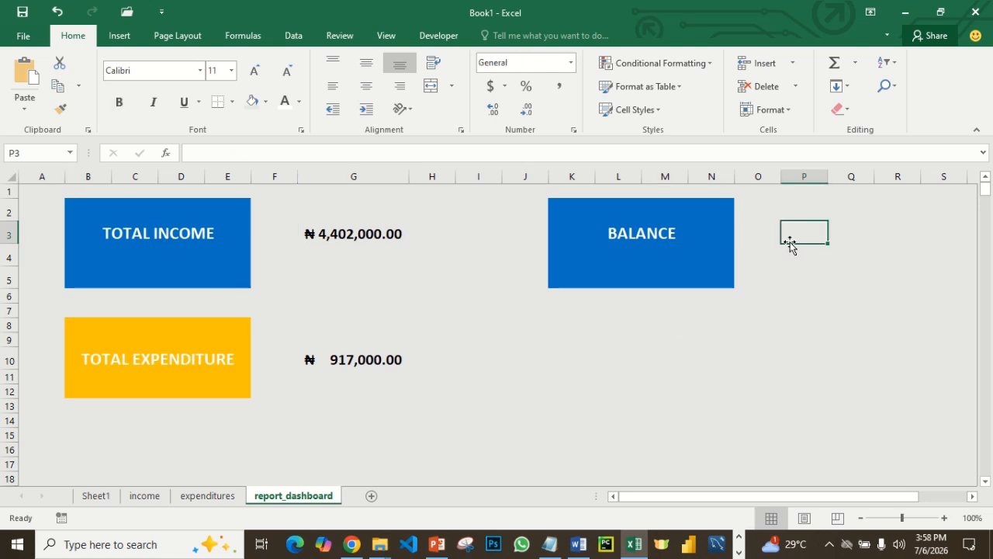
text(=)
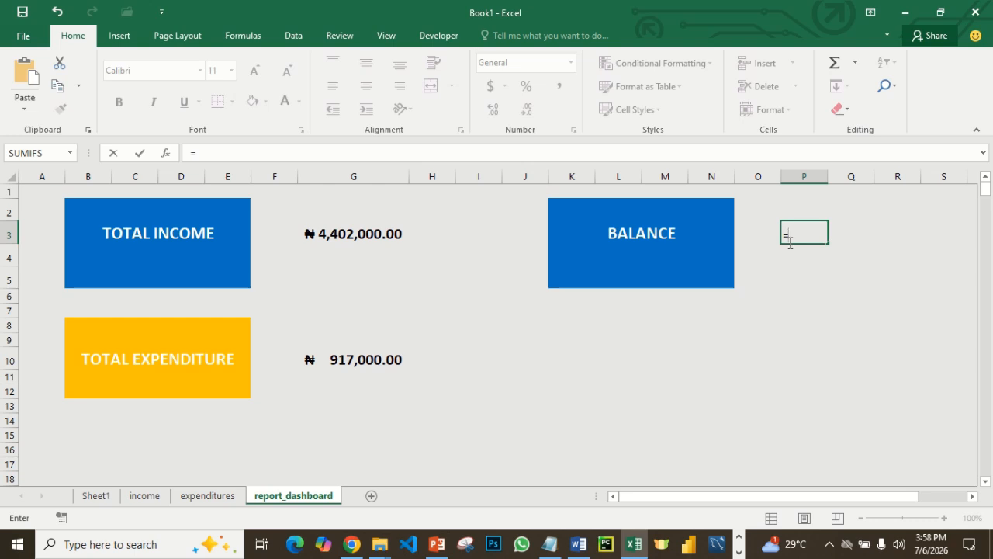
text(G3)
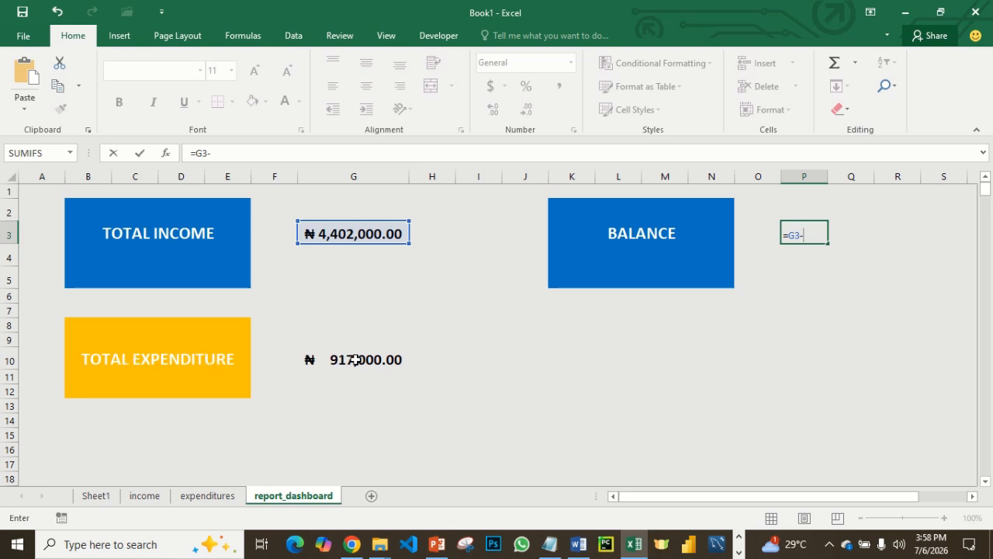
text(-G1)
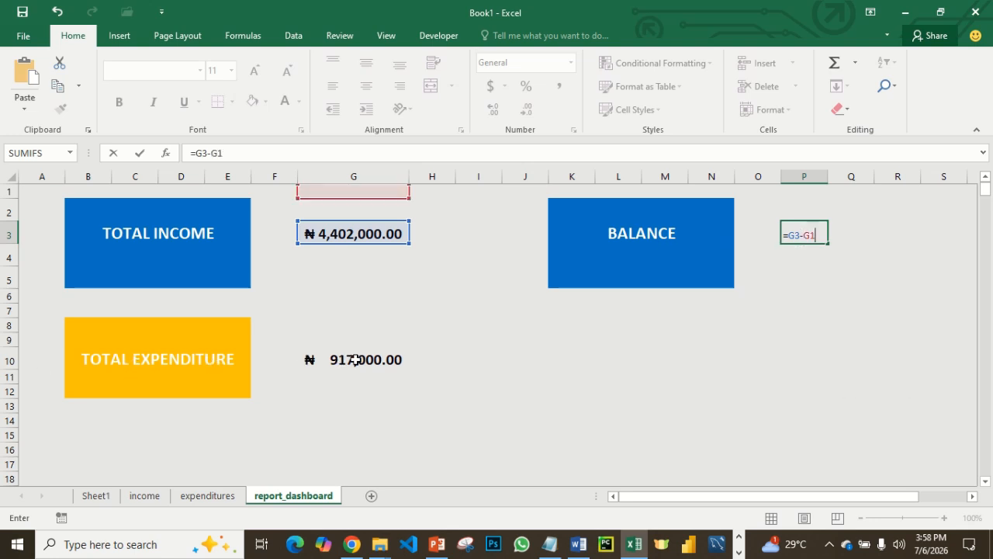
text(0)
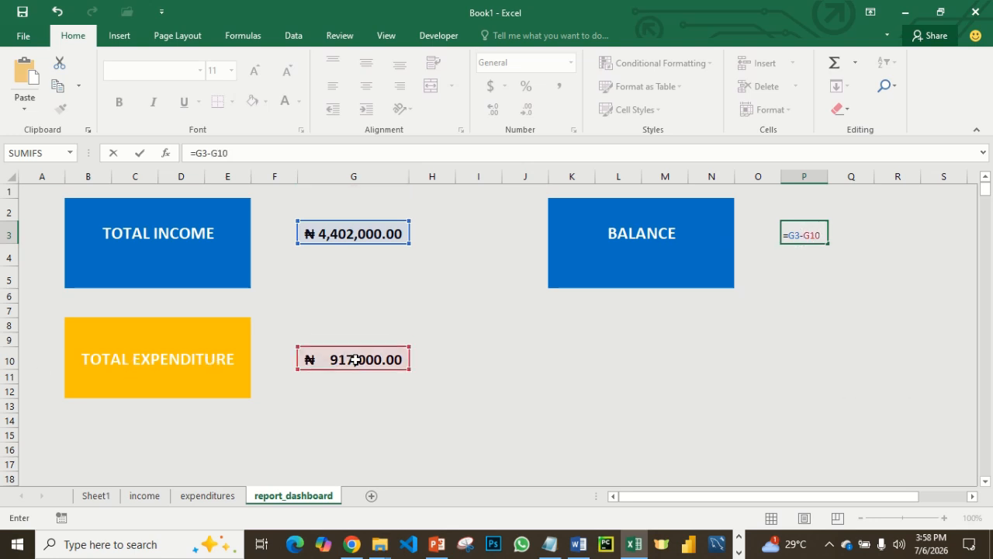
key(Return)
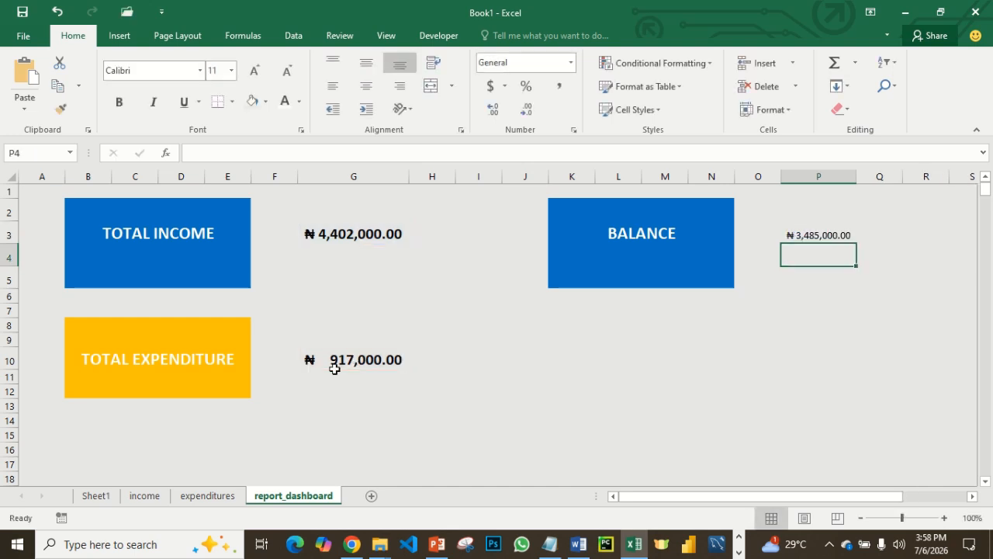
- Copy the formatting of the total income value in G3 to the balance in P3 and autofit column P
click(819, 234)
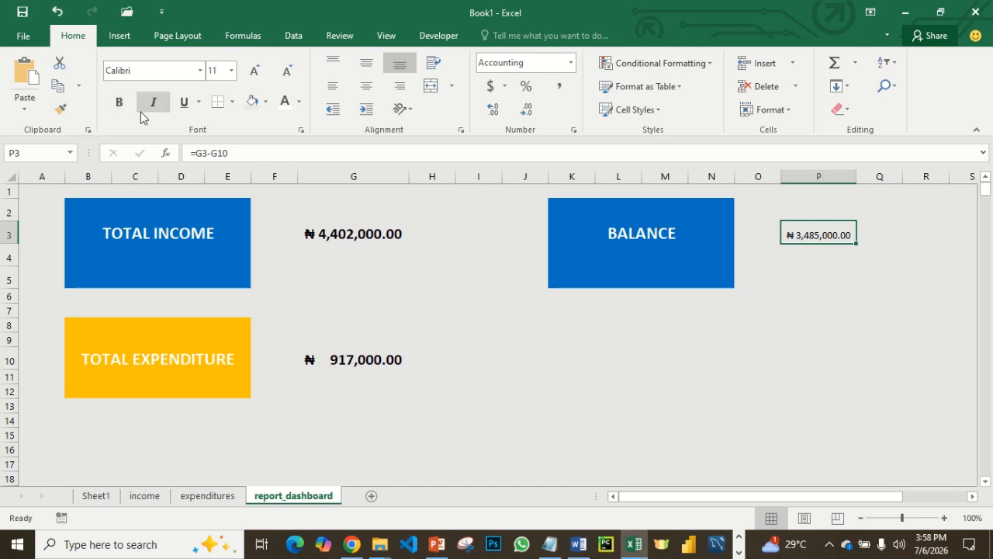
click(362, 235)
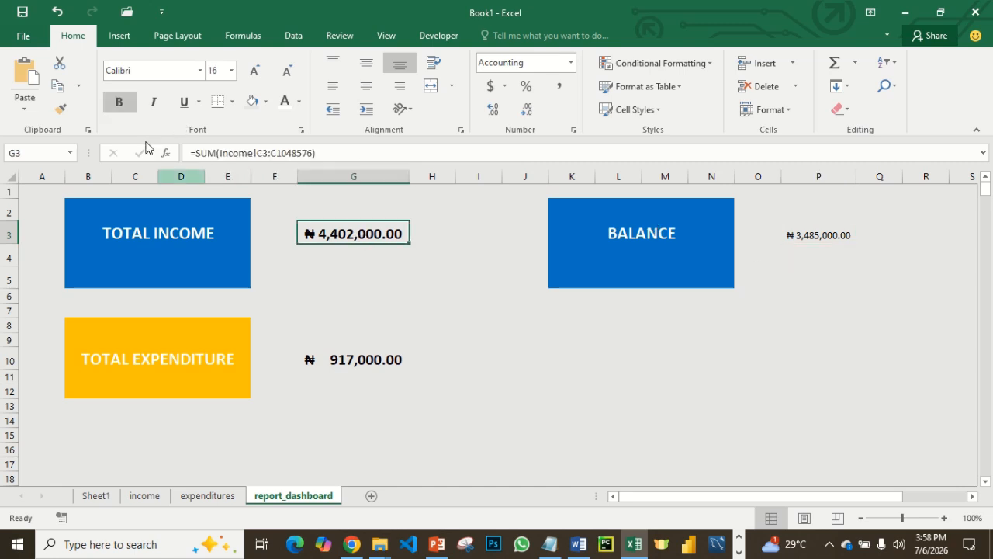
click(59, 113)
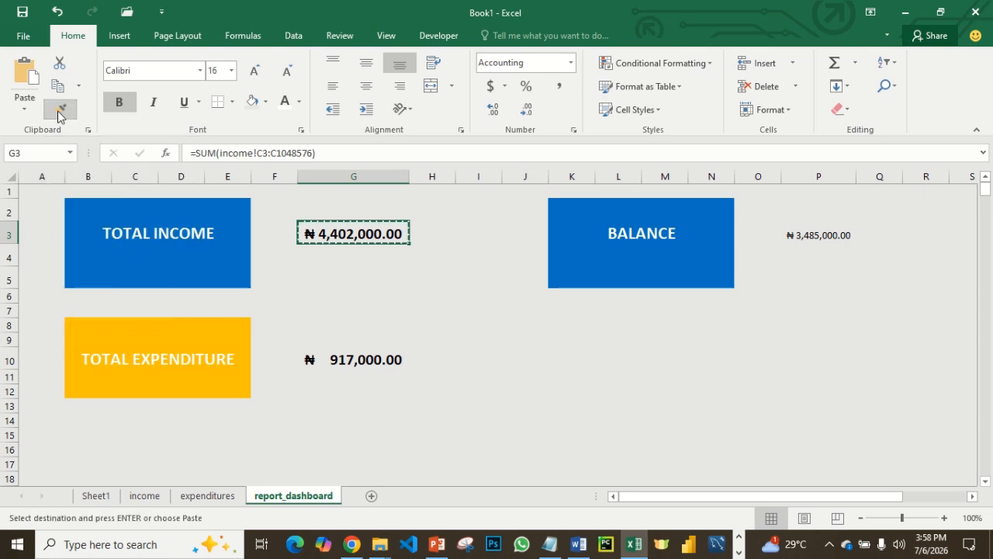
click(795, 237)
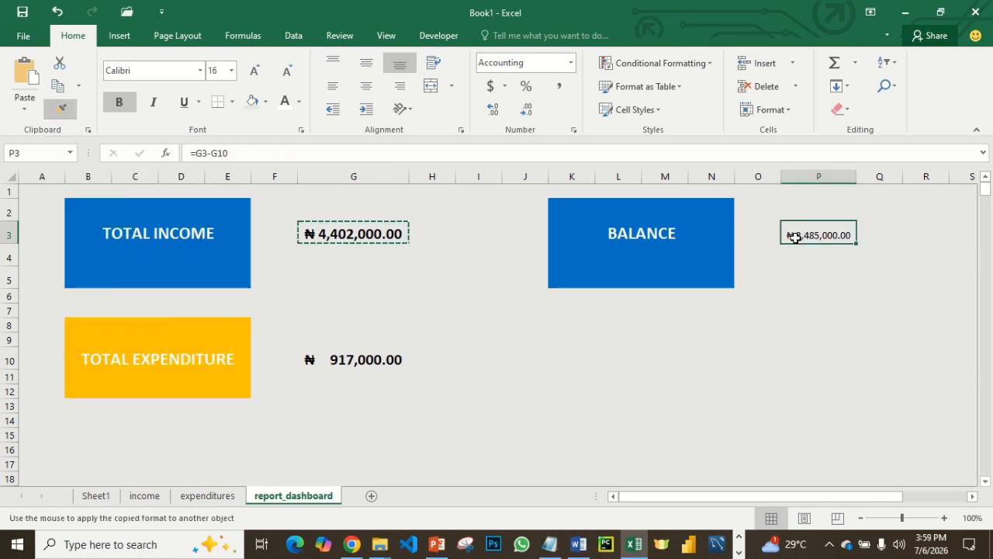
drag(858, 180, 858, 180)
double_click(858, 180)
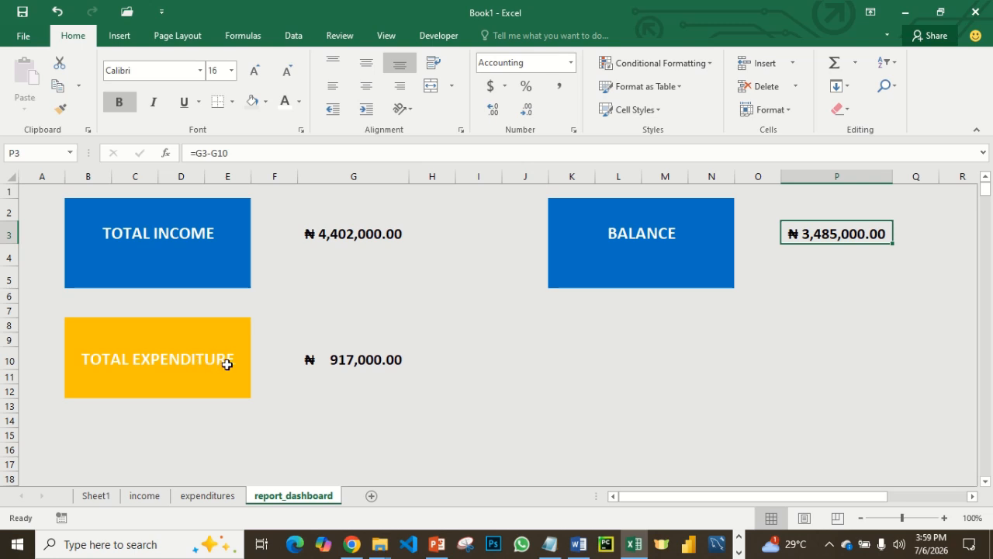
click(817, 285)
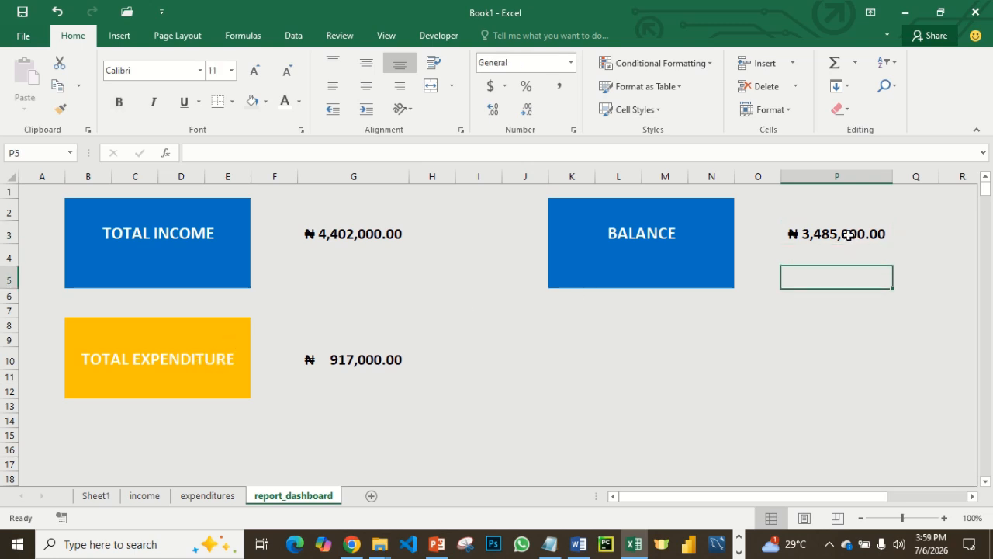
- Enter the date 3/14/2026 in A10 of the expenditures sheet
click(205, 496)
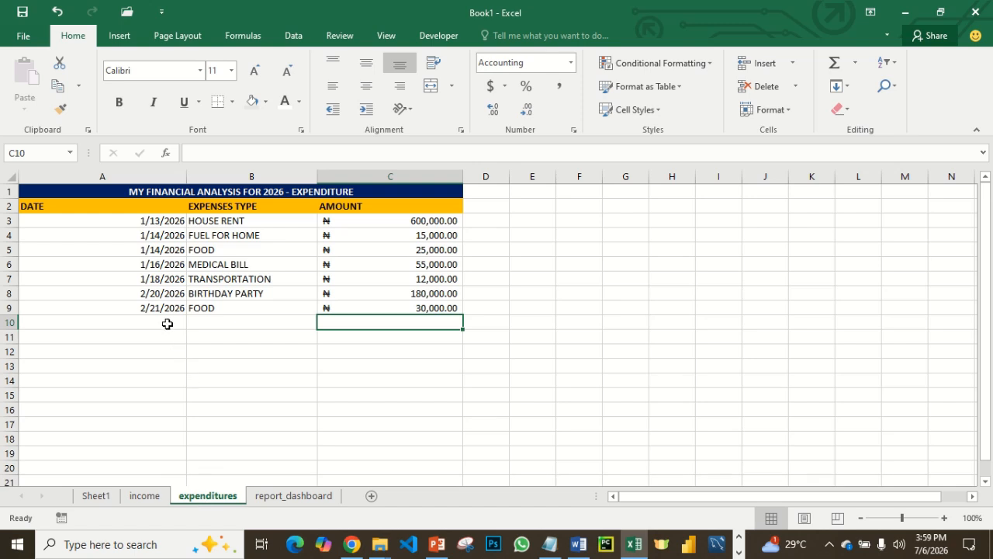
click(166, 323)
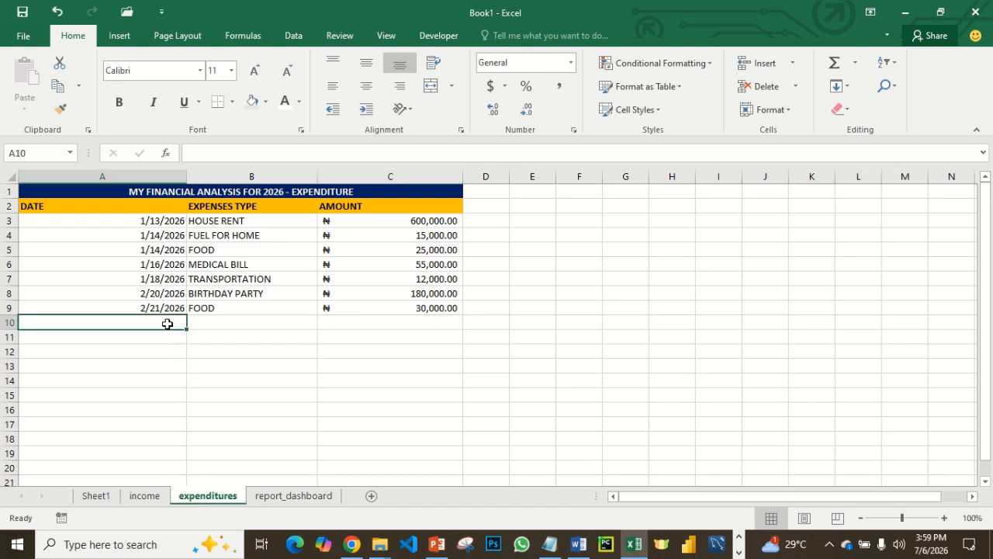
text(3)
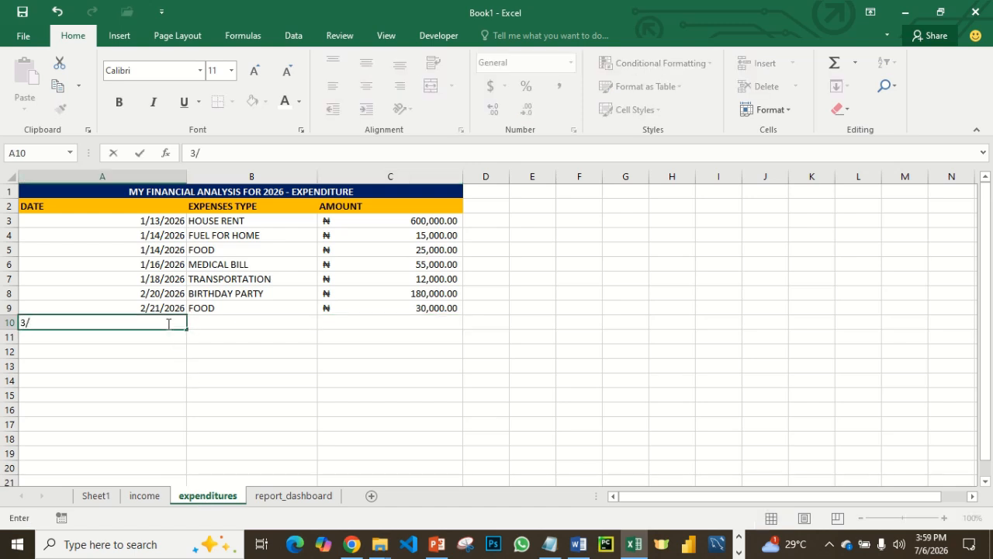
text(/14/2026)
key(Tab)
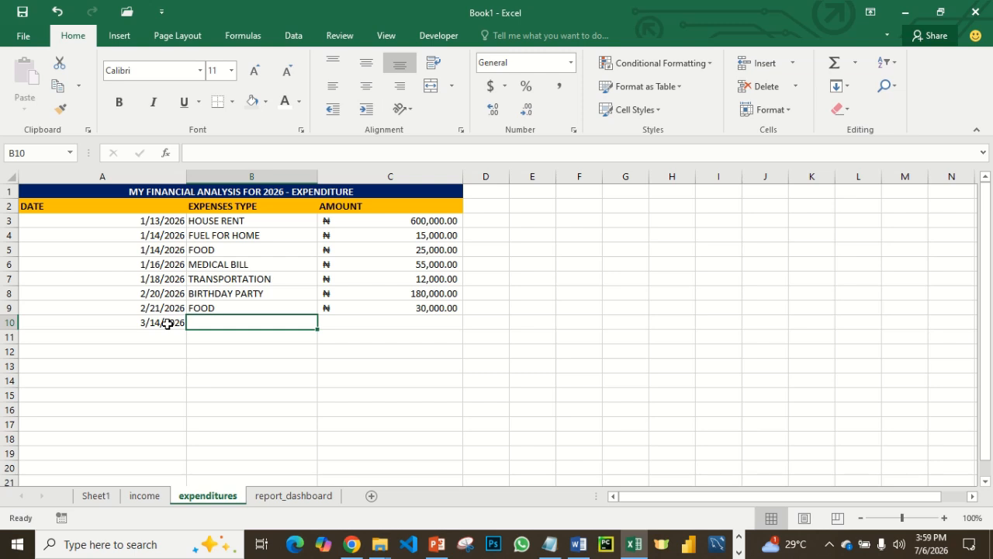
- Enter TABLET as the expense type in B10 and 400000 as the amount in C10, and check the totals on report_dashboard
text(TA)
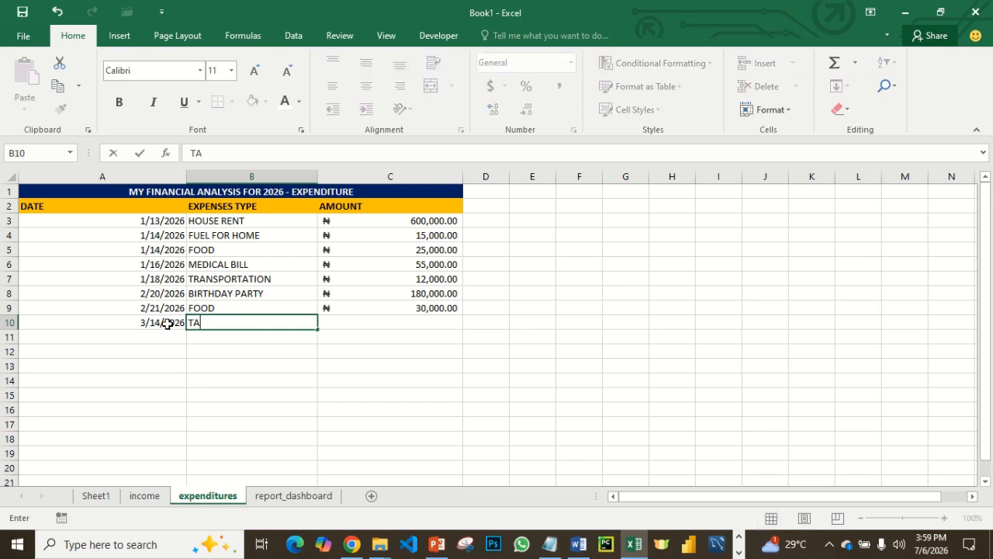
text(BLET)
key(Tab)
text(4)
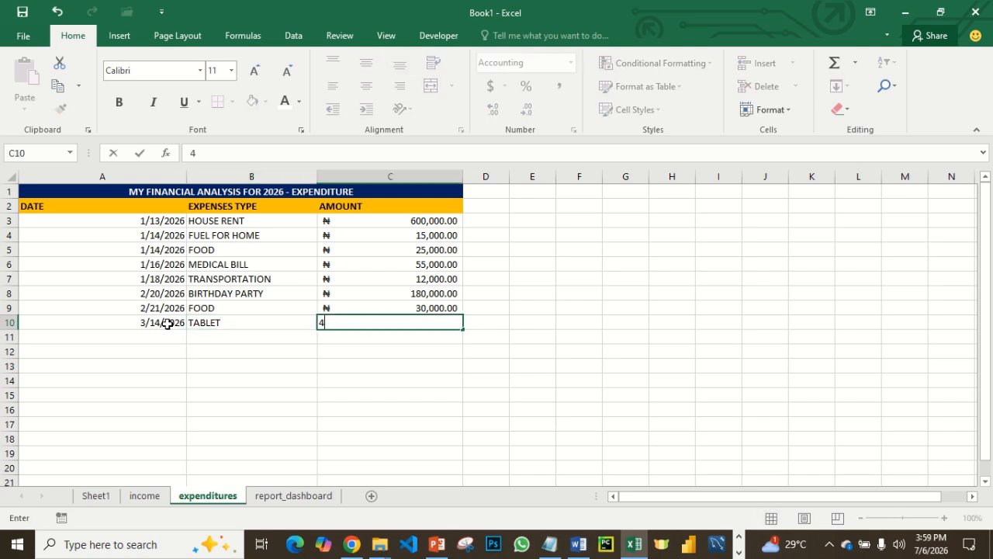
text(00000)
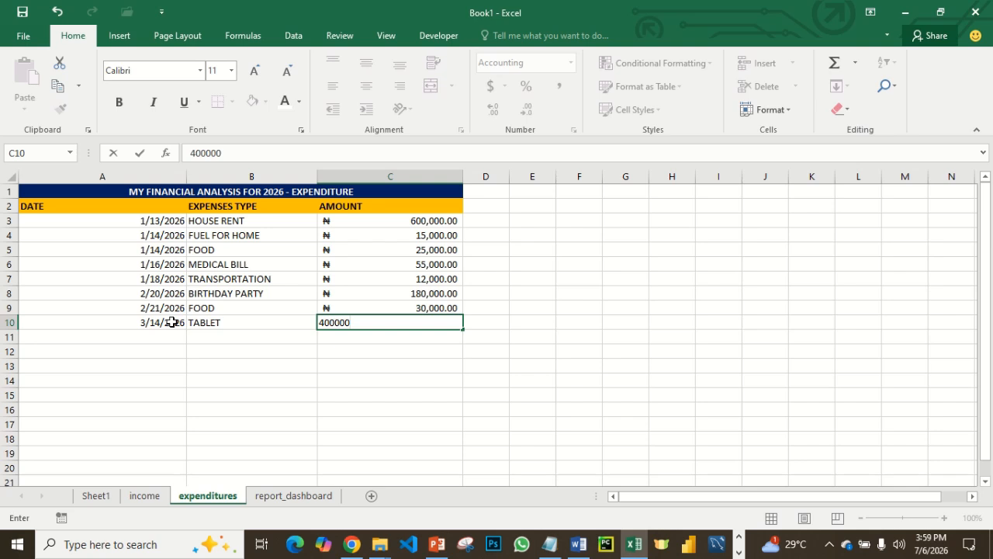
click(343, 361)
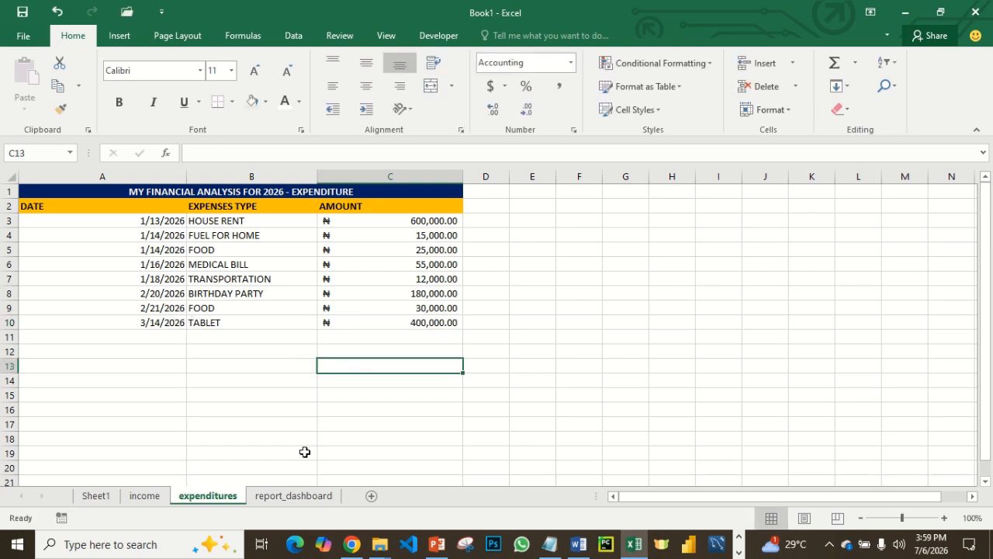
click(292, 495)
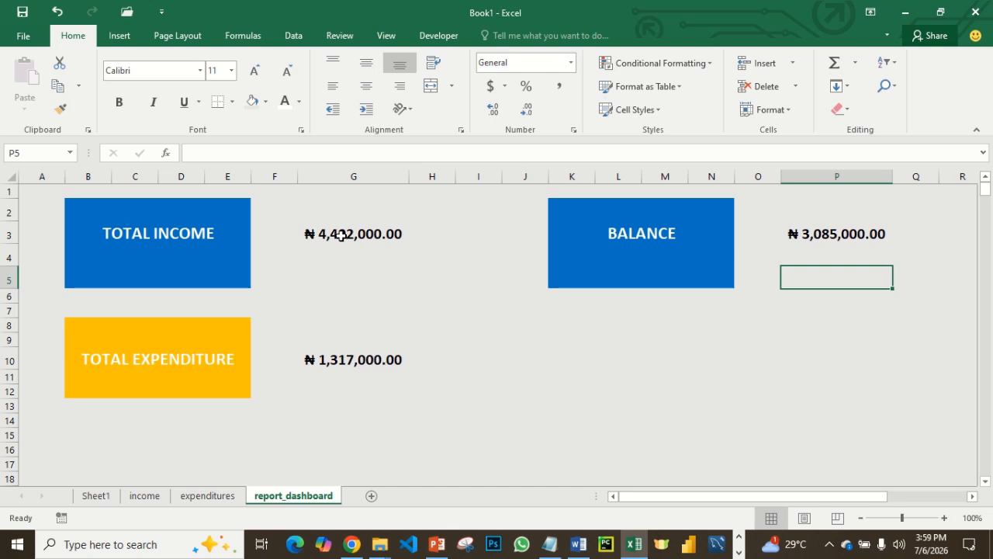
- Enter the date 3/13/2026 in A13 of the income sheet
click(145, 495)
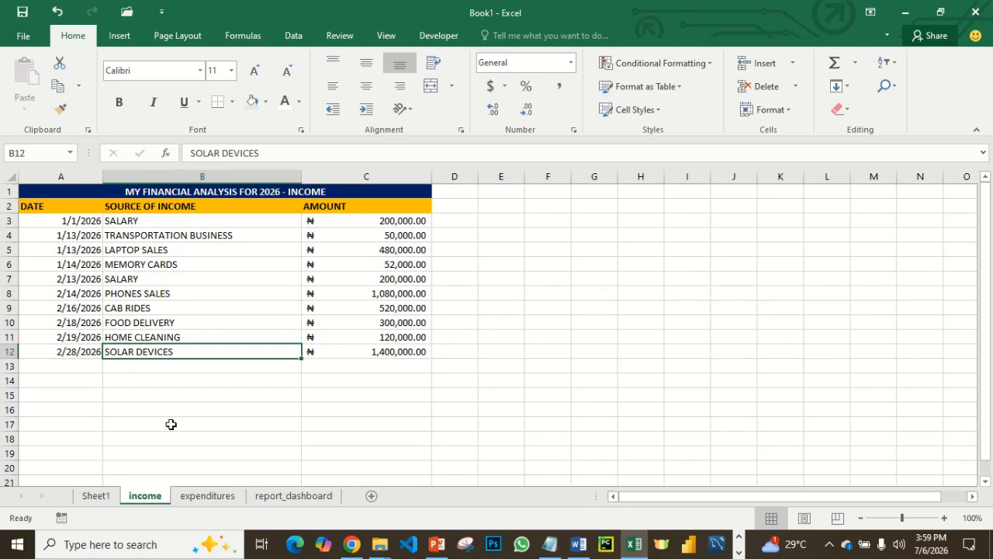
click(91, 367)
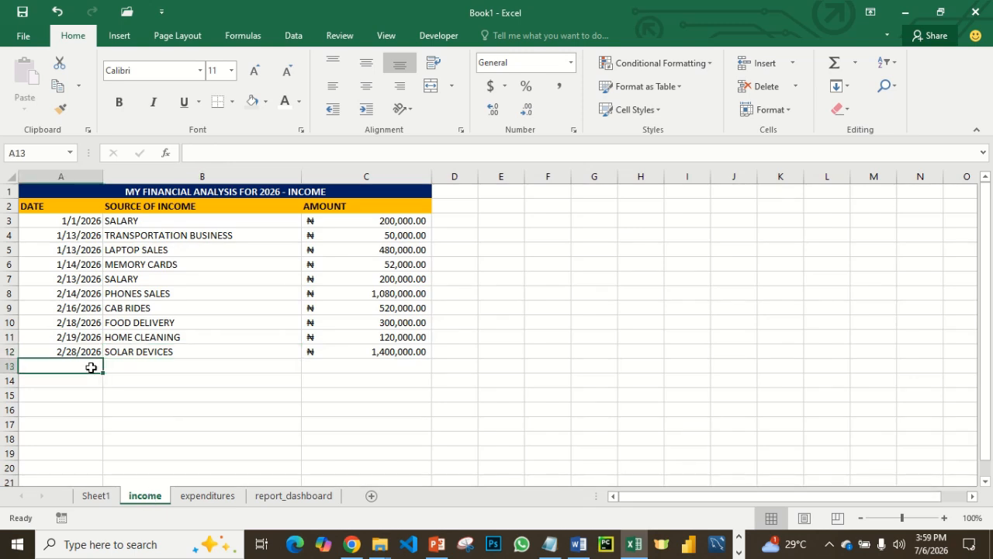
text(3)
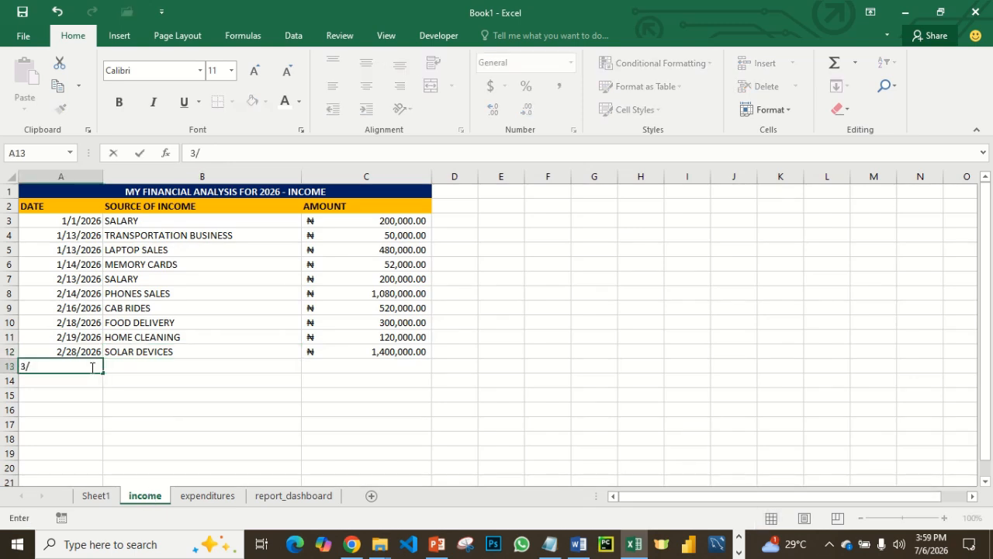
text(/13/2026)
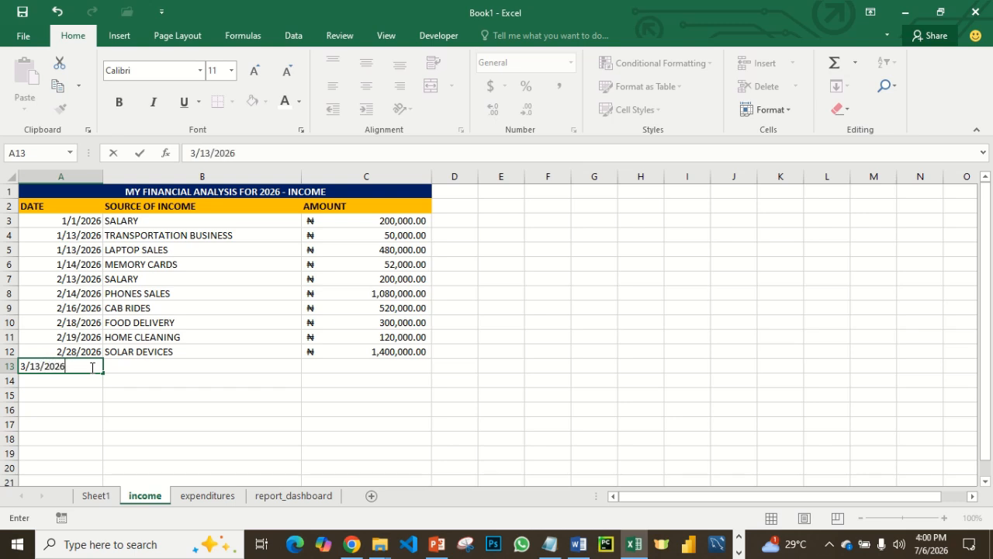
key(Tab)
- Enter SALARY as the source of income in B13 and 200000 as the amount in C13
text(S)
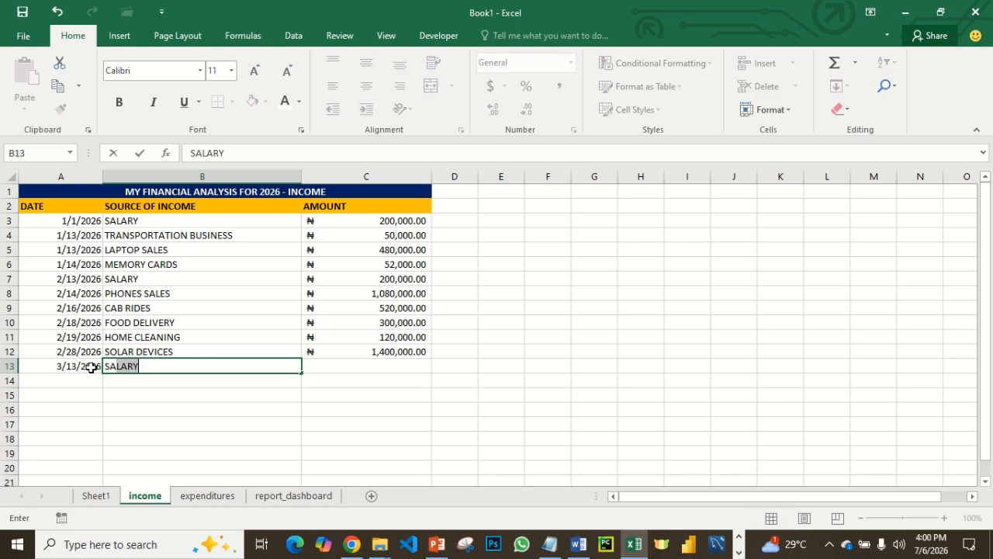
key(Tab)
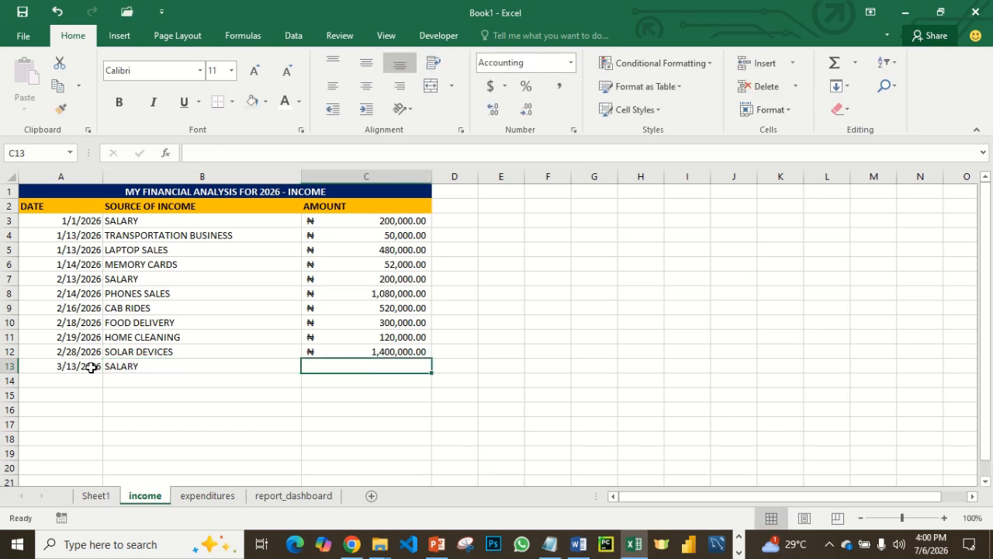
text(2)
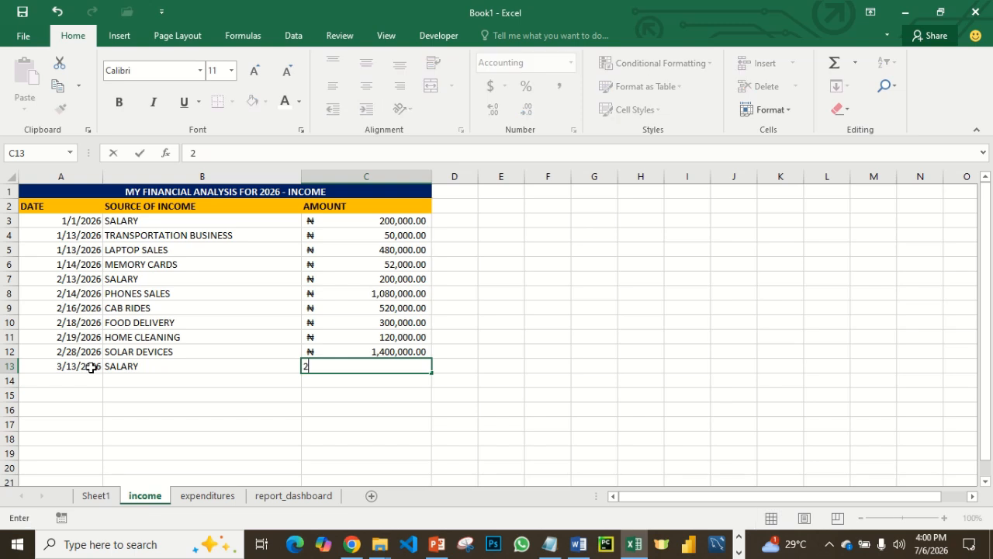
text(00000)
key(Return)
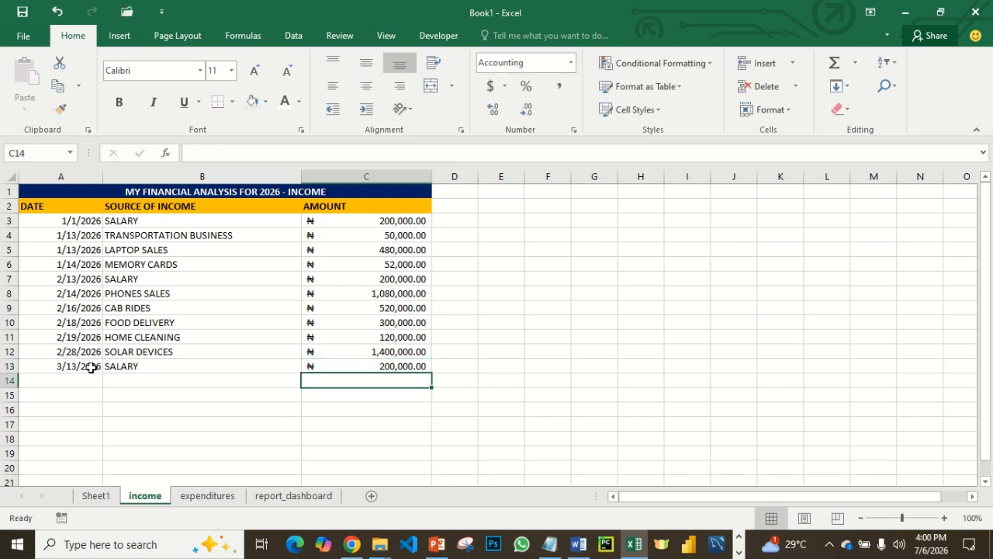
- Check the totals and balance on report_dashboard, and review the entries on the expenditures and income sheets
click(277, 496)
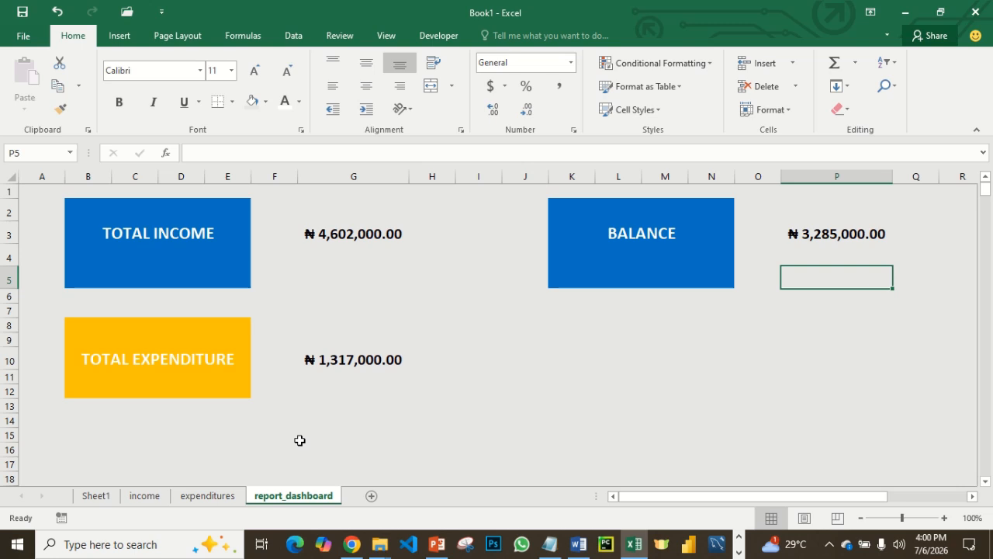
click(221, 496)
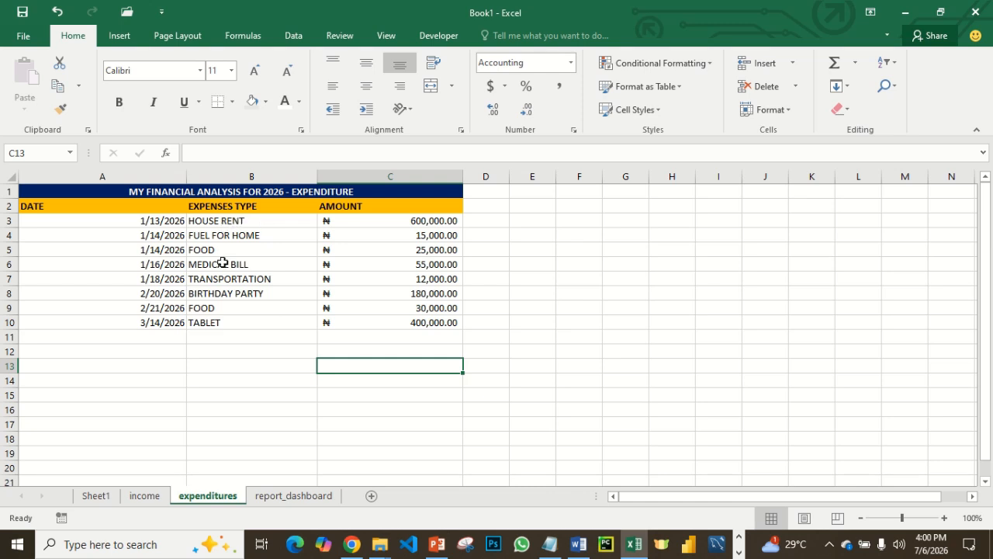
click(144, 496)
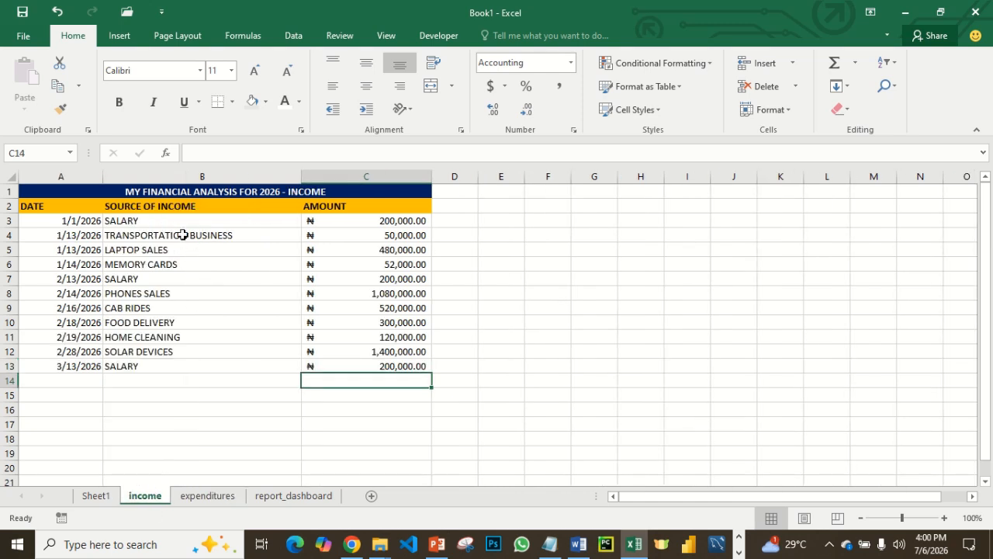